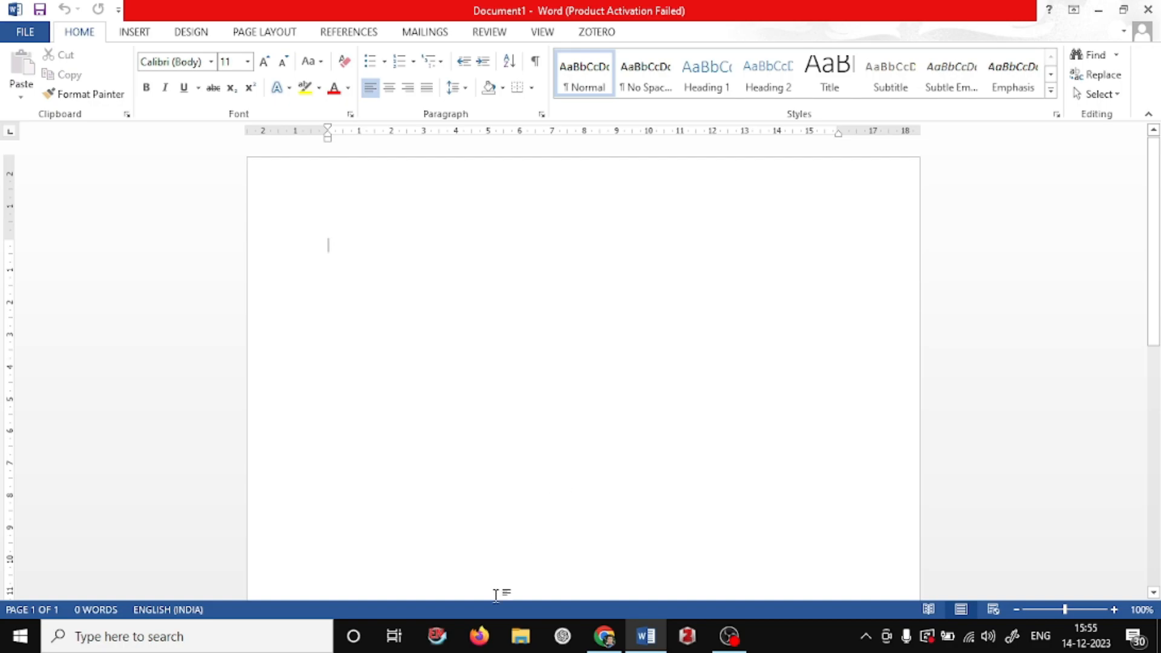
# Open EndNote, look through the references in My EndNote Library, and return to the blank Word document.
pyautogui.click(439, 636)
pyautogui.moveTo(434, 645)
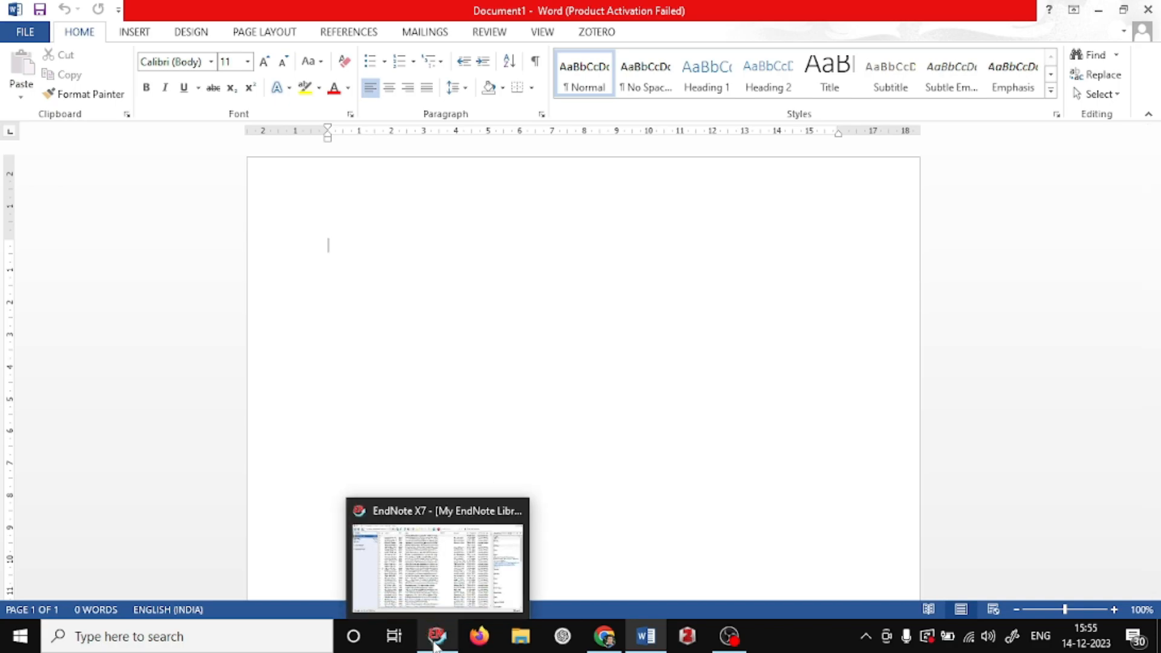
pyautogui.click(423, 550)
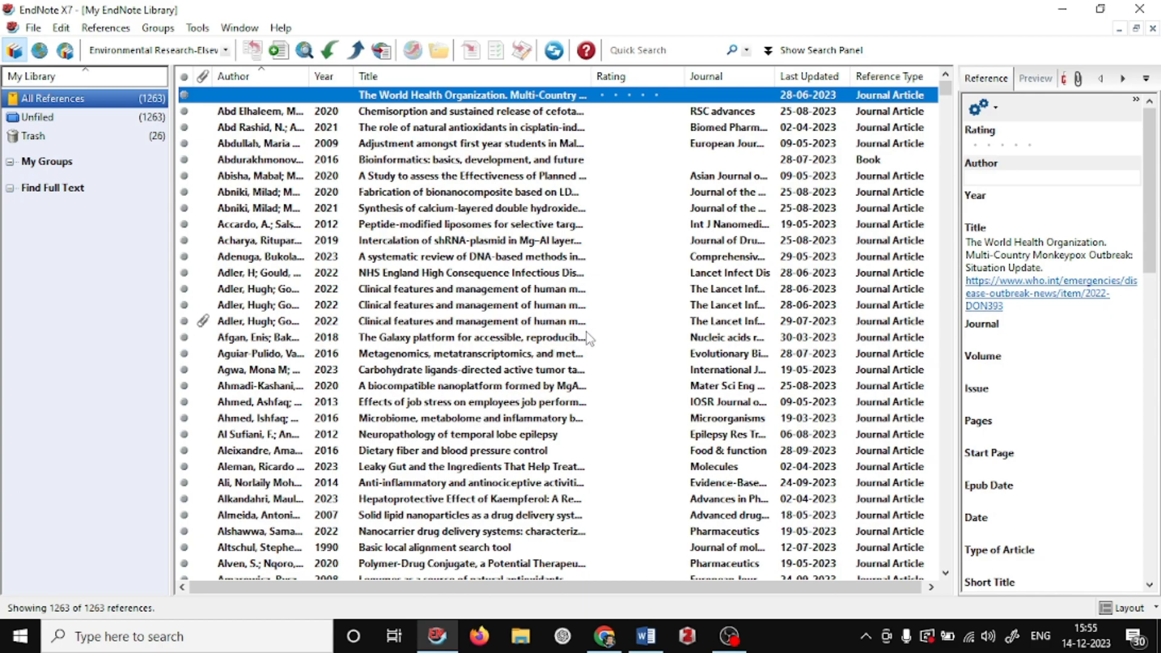
pyautogui.scroll(-14, 586, 333)
pyautogui.scroll(14, 587, 332)
pyautogui.click(1062, 9)
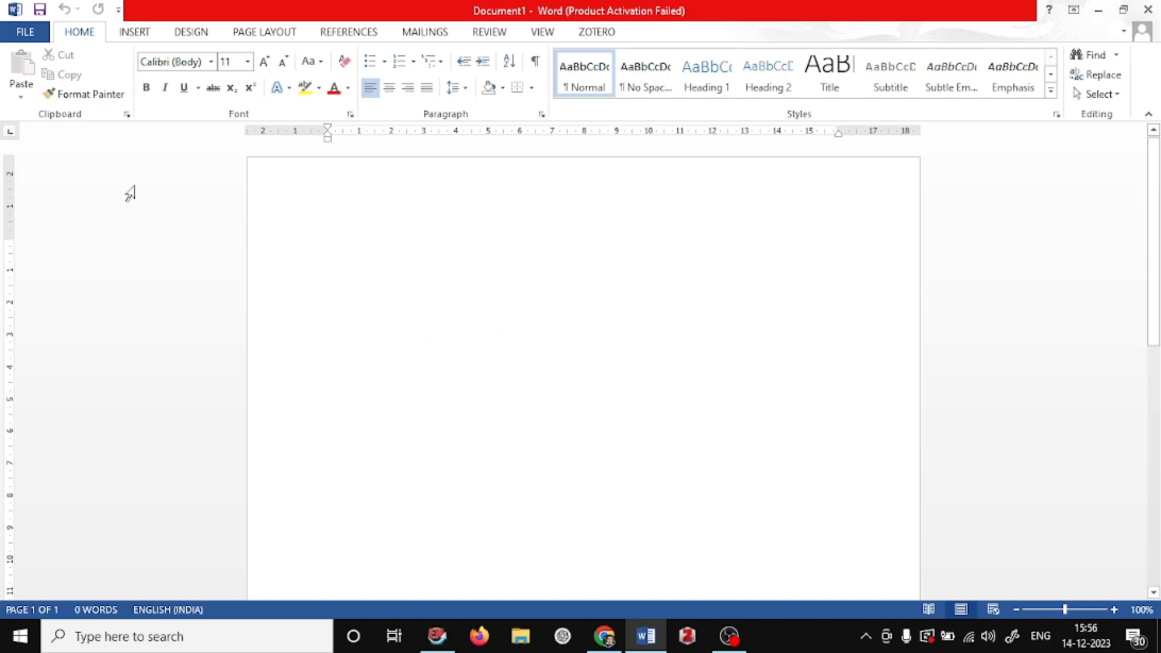
# Enable the Cite While You Write COM add-in in the Word options and check its EndNote X7 tools.
pyautogui.click(28, 31)
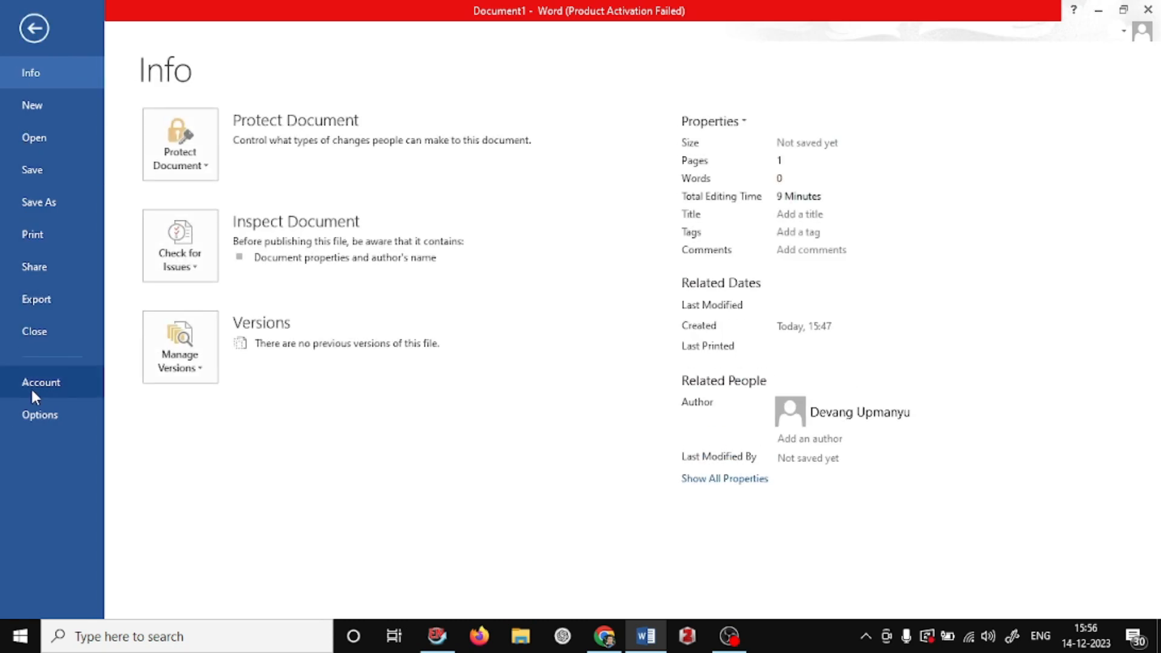
pyautogui.click(35, 410)
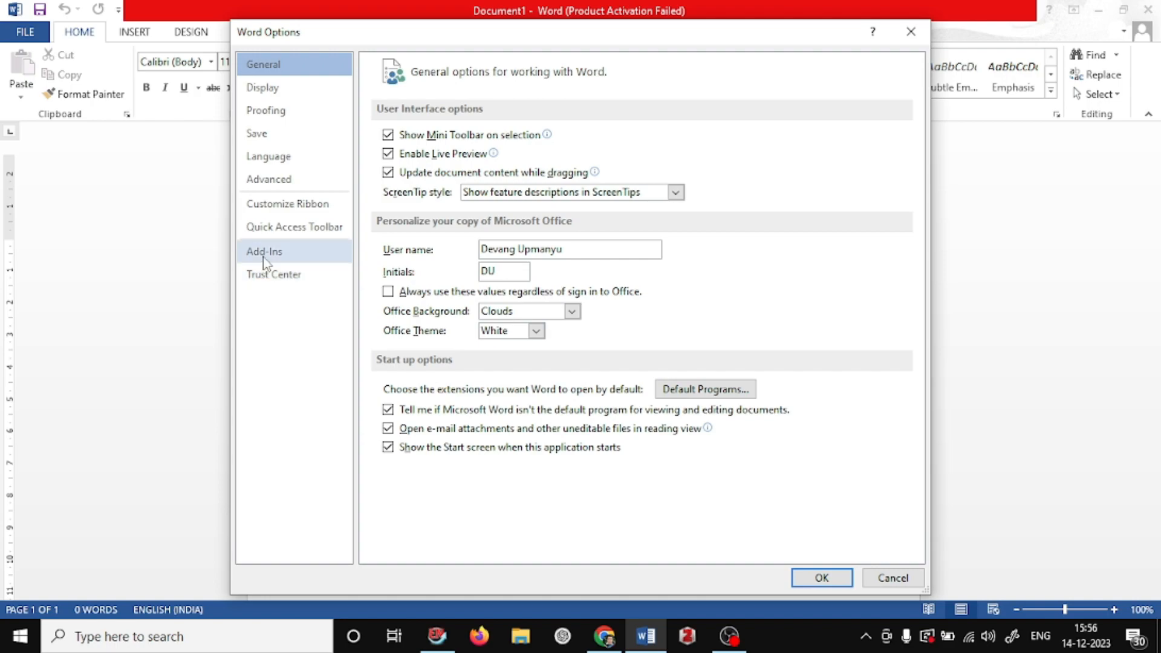
pyautogui.click(264, 261)
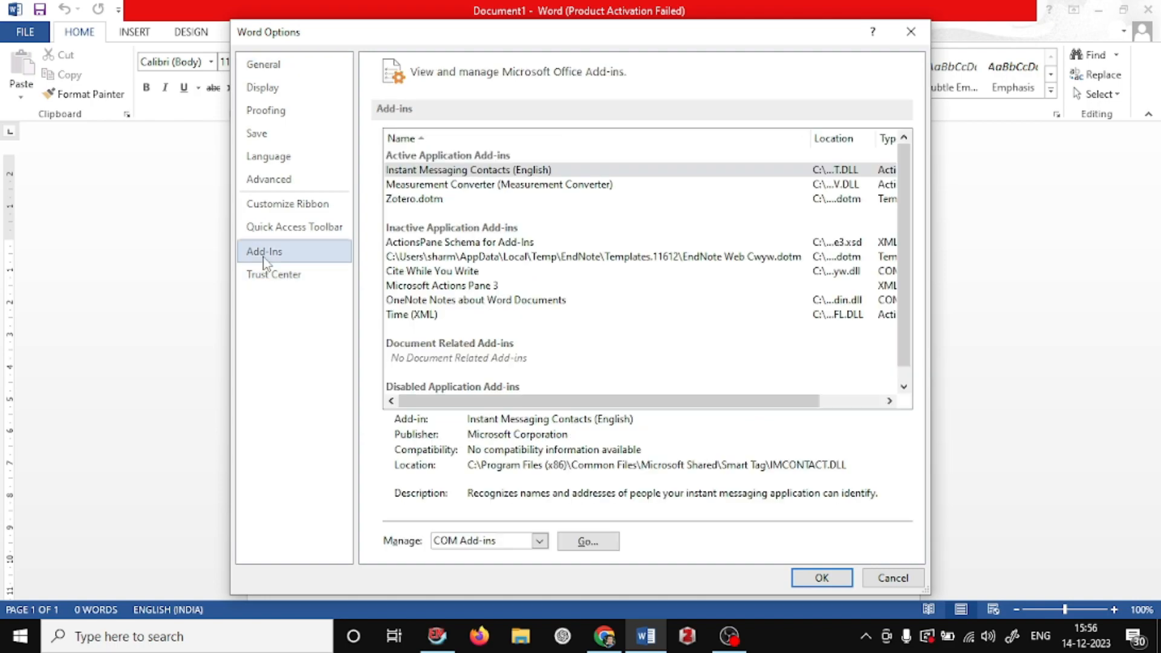
pyautogui.click(586, 541)
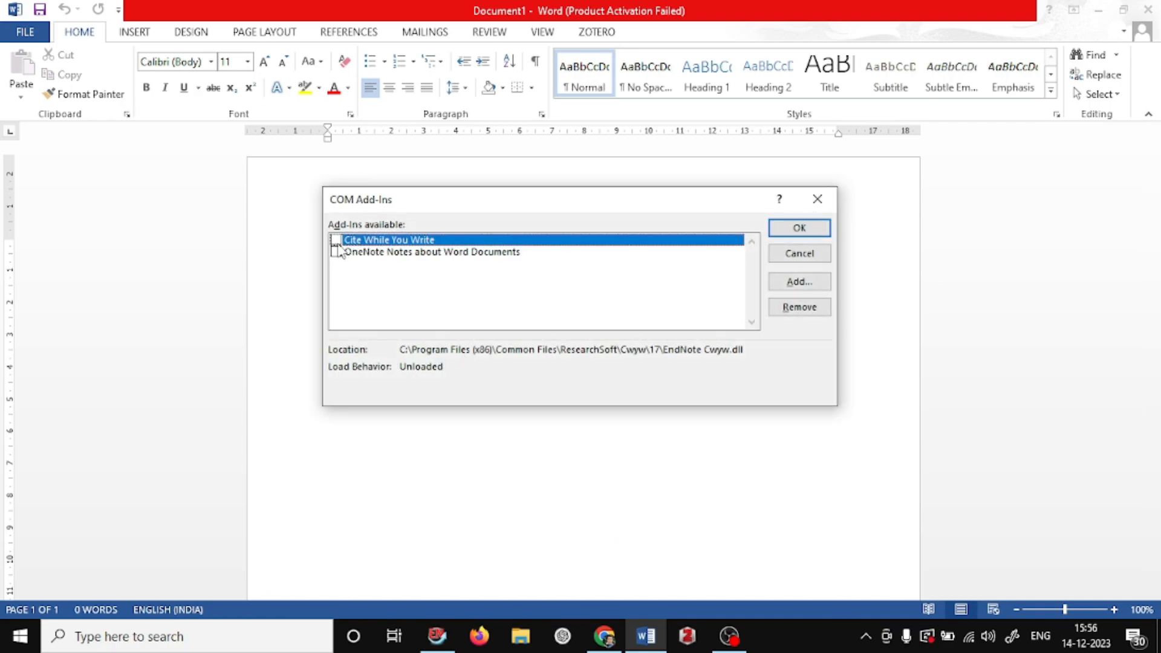
pyautogui.click(336, 240)
pyautogui.click(800, 230)
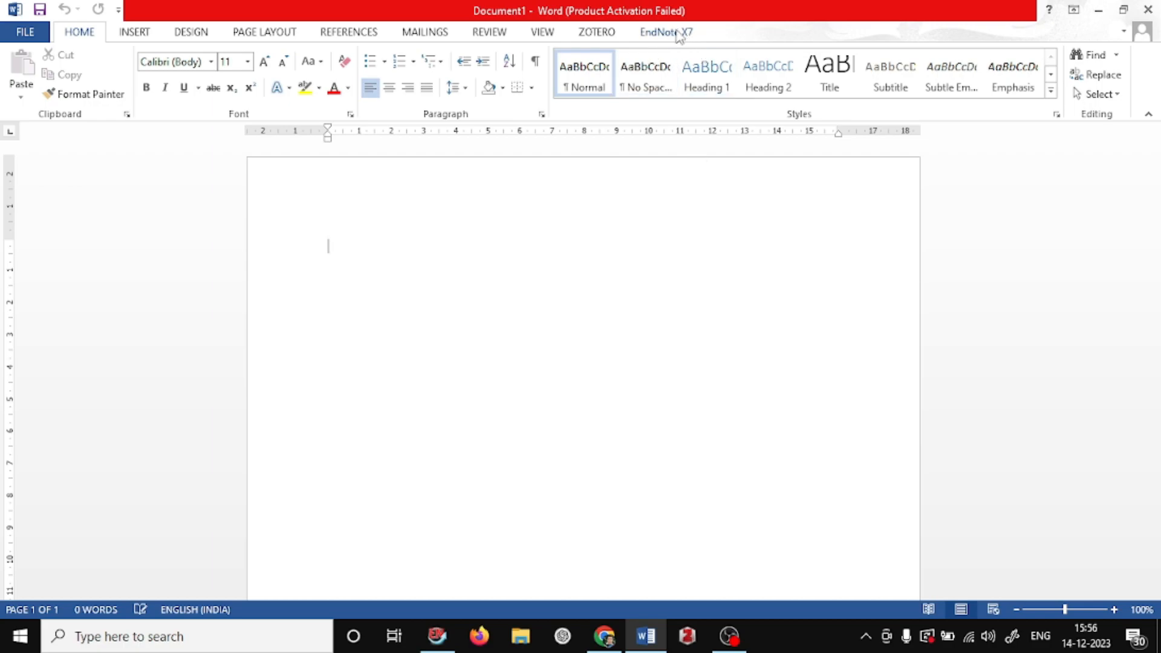
pyautogui.click(678, 34)
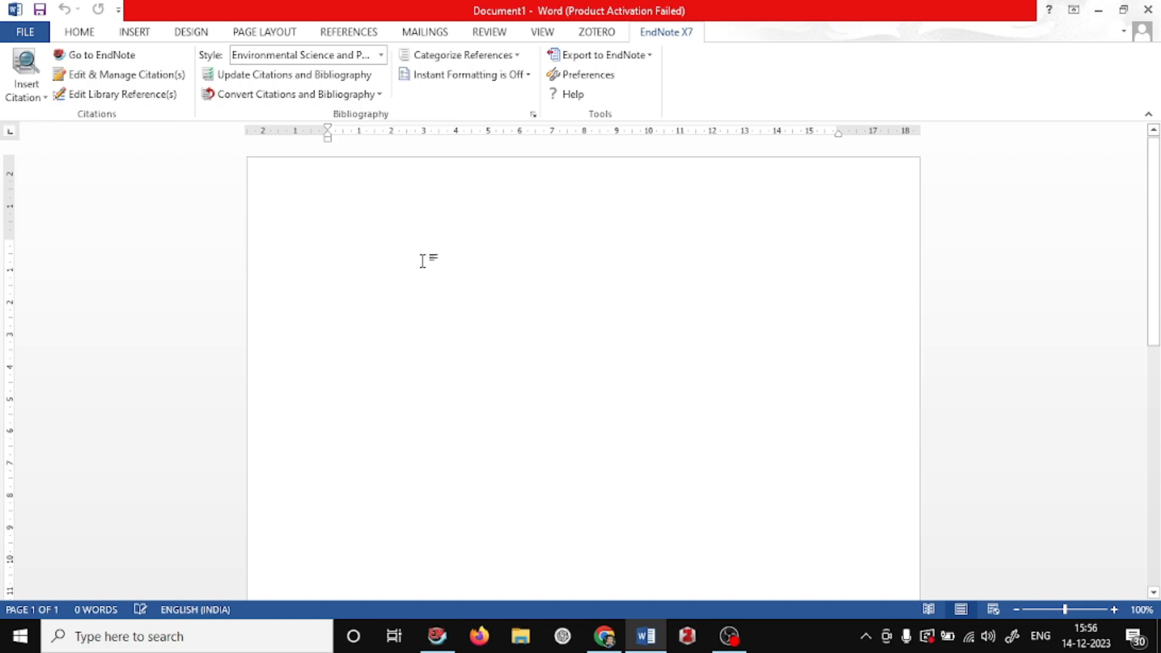
pyautogui.click(88, 34)
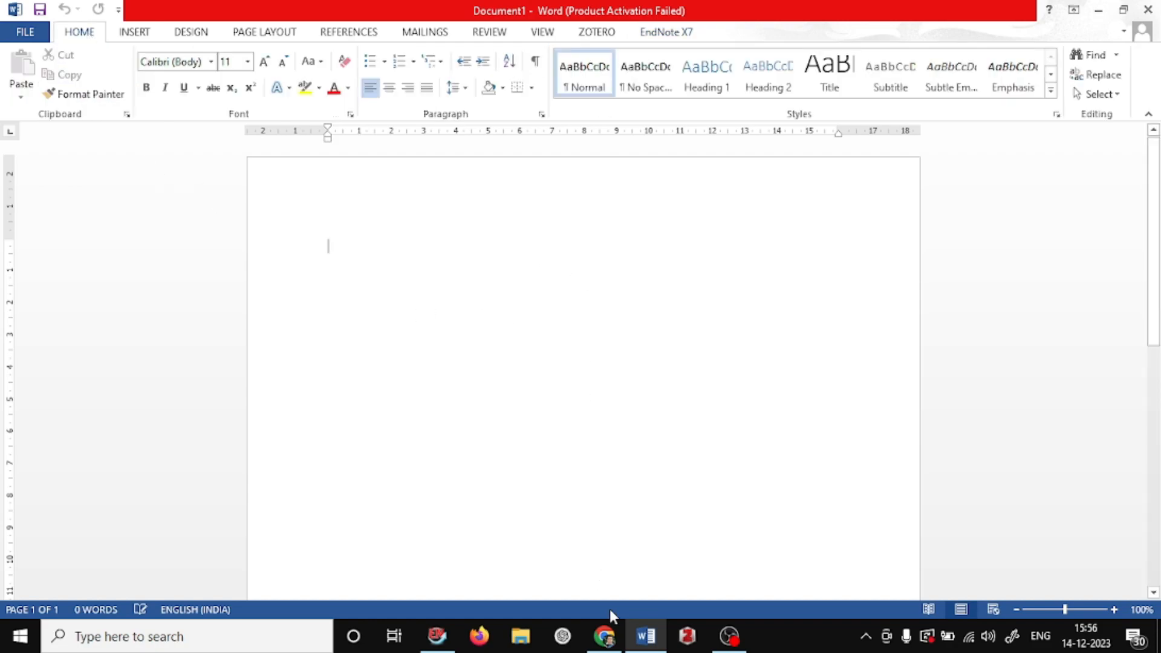
# Enter "Text:" and "Introduction:" as two separate lines at the start of the document.
pyautogui.moveTo(608, 644)
pyautogui.write('Text')
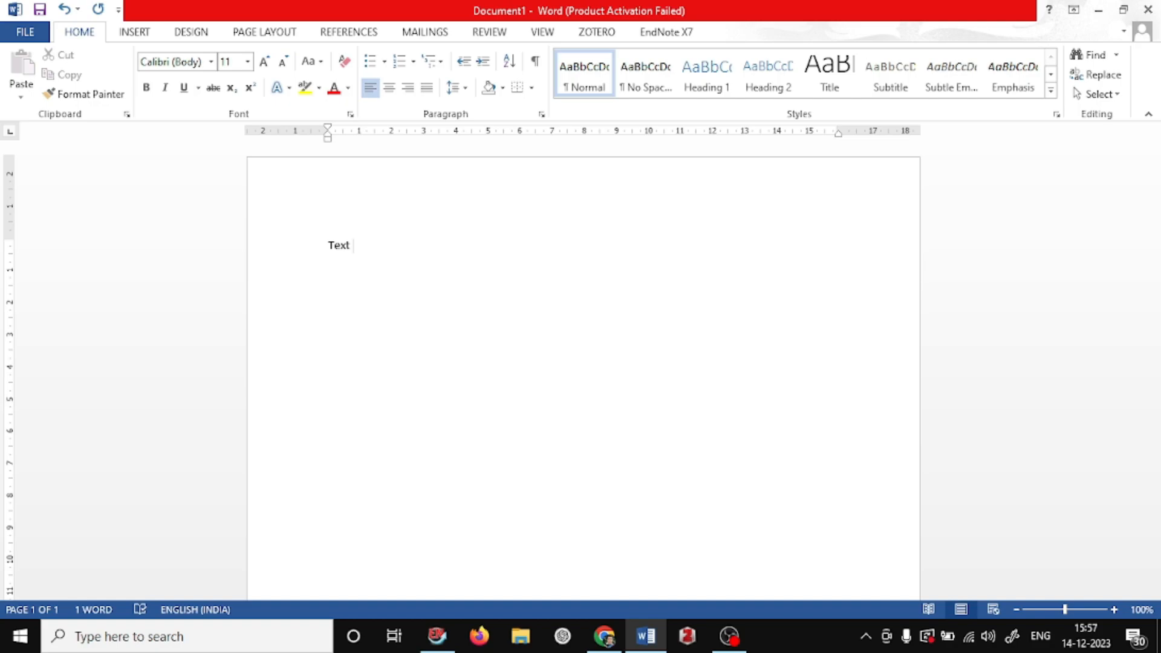
pyautogui.write(':')
pyautogui.press('Return')
pyautogui.write('Introduction:')
pyautogui.press('Return')
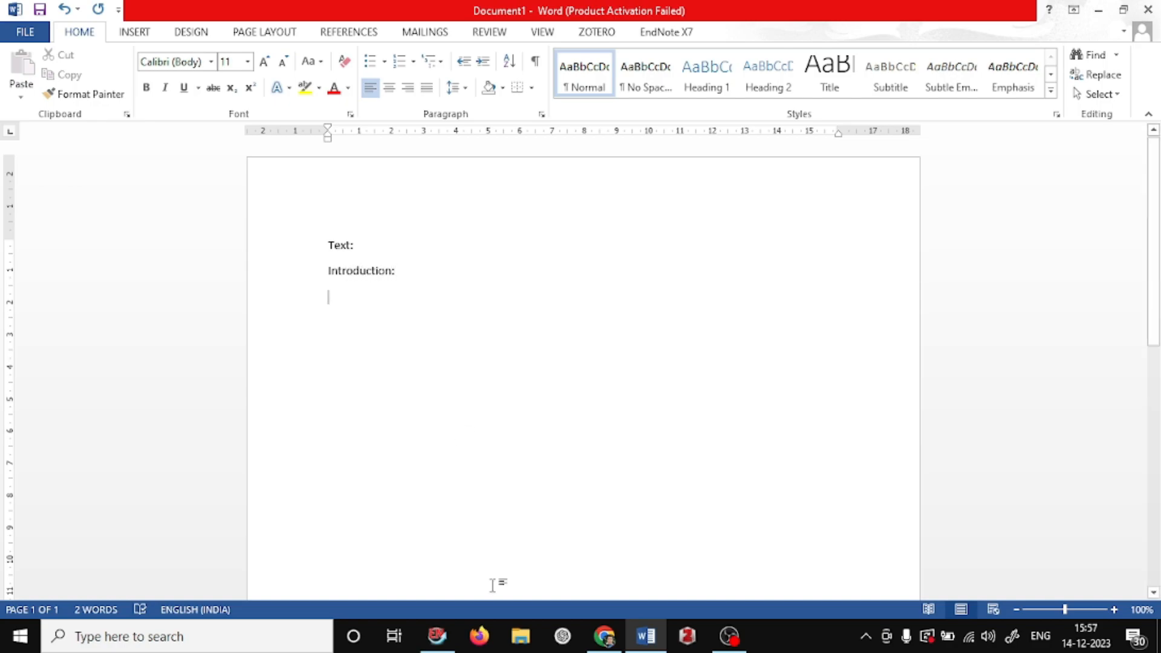
# Switch to Chrome, search Google for "mtor breast cancer" and open the article "The PI3K/AKT/mTOR pathway in breast cancer".
pyautogui.click(604, 636)
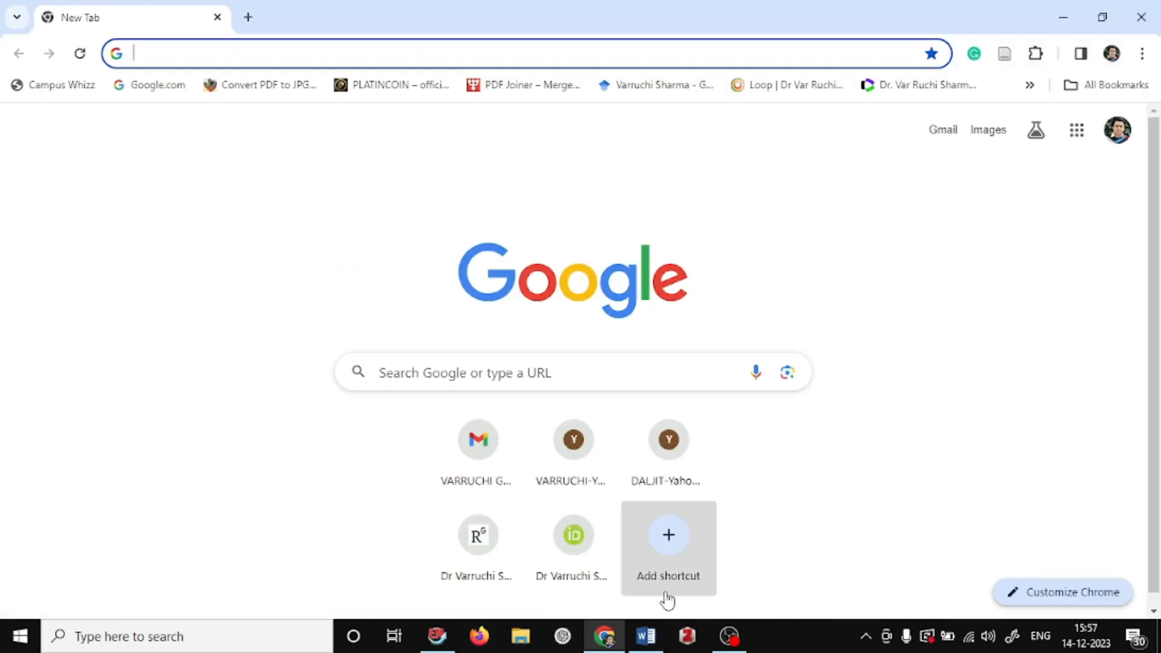
pyautogui.click(479, 370)
pyautogui.click(479, 369)
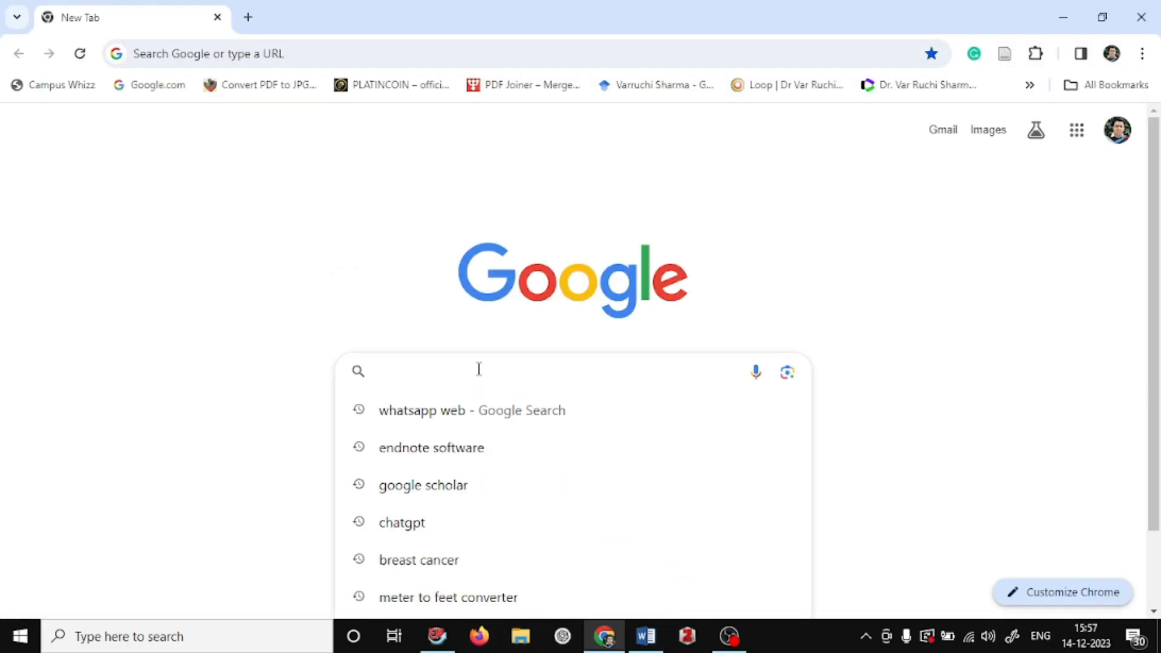
pyautogui.write('mTOR BR')
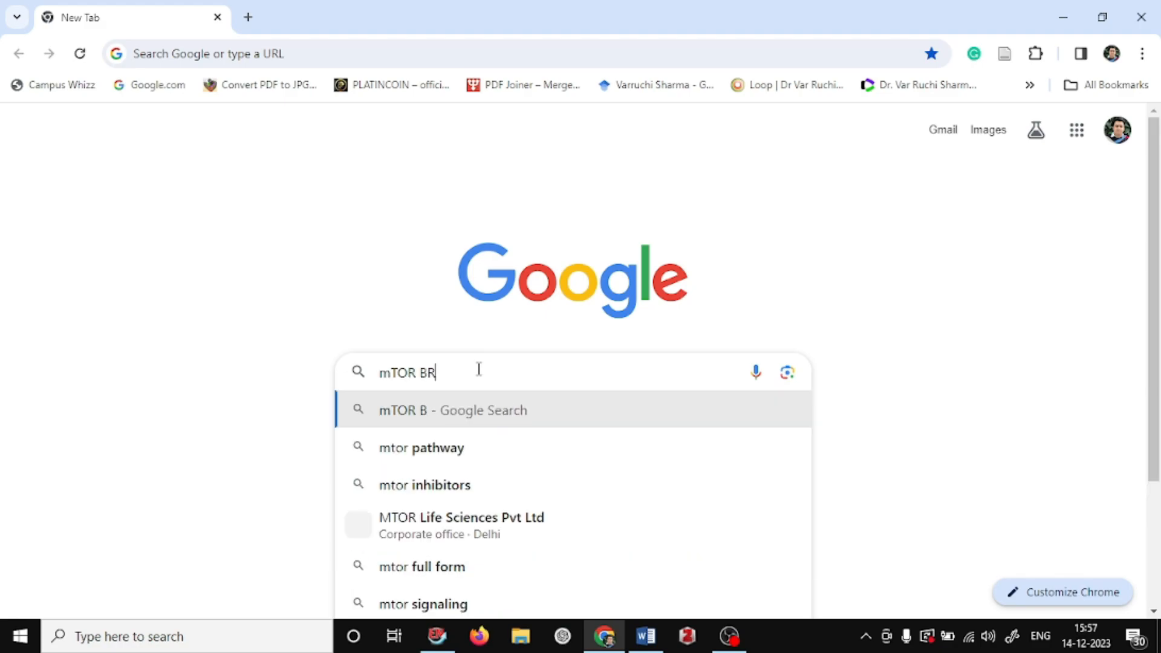
pyautogui.write('EAST')
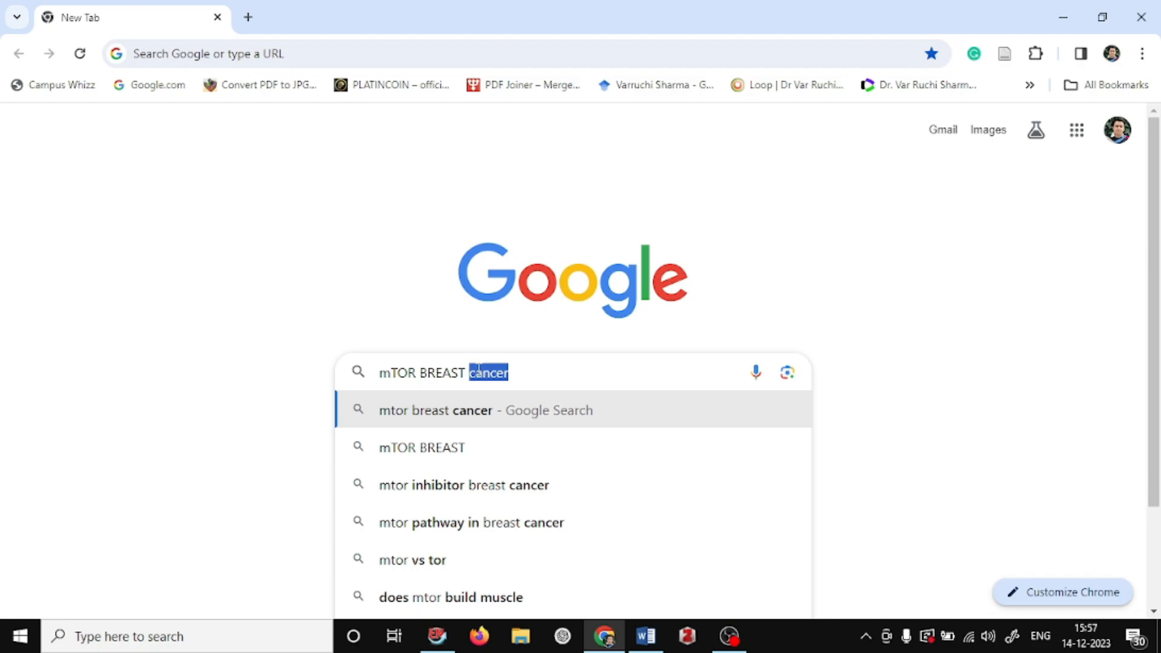
pyautogui.press('Return')
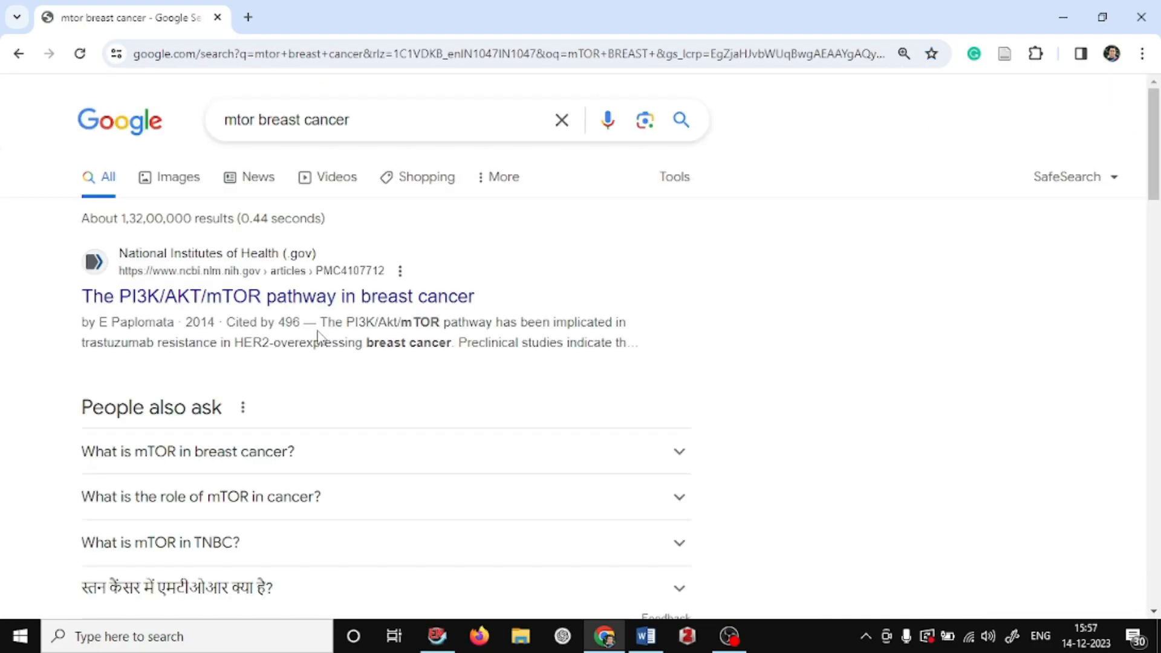
pyautogui.click(248, 302)
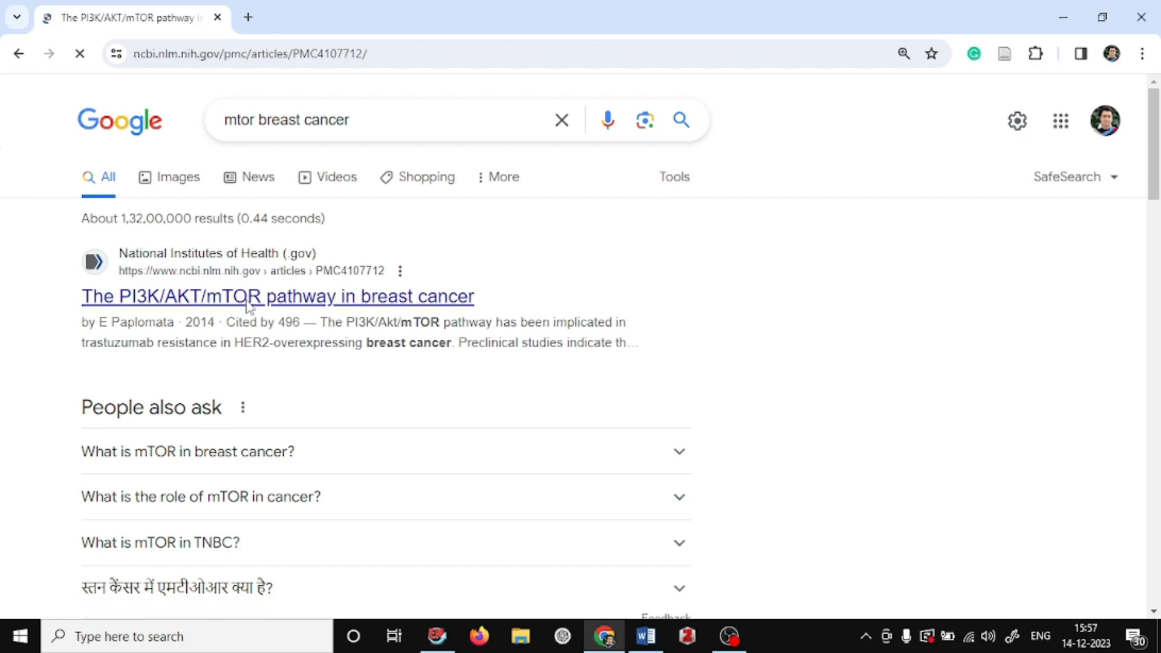
# Copy the article's abstract paragraph, from "The phosphoinositide 3 kinase" through "efficacy".
pyautogui.scroll(-8, 246, 302)
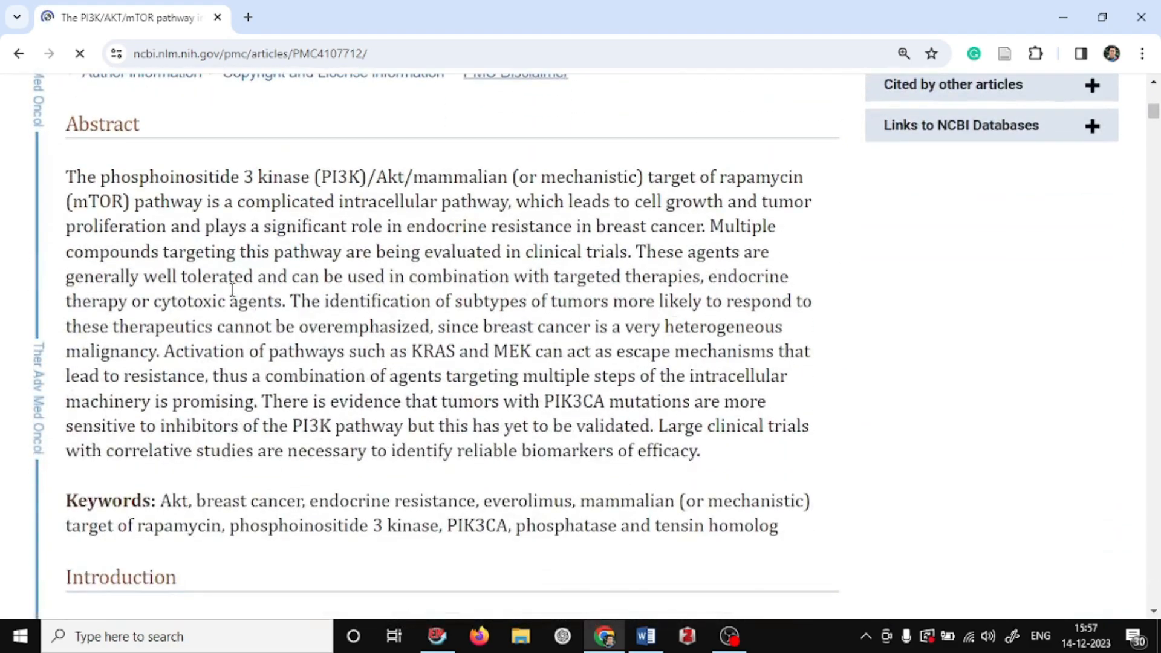
pyautogui.scroll(-5, 133, 339)
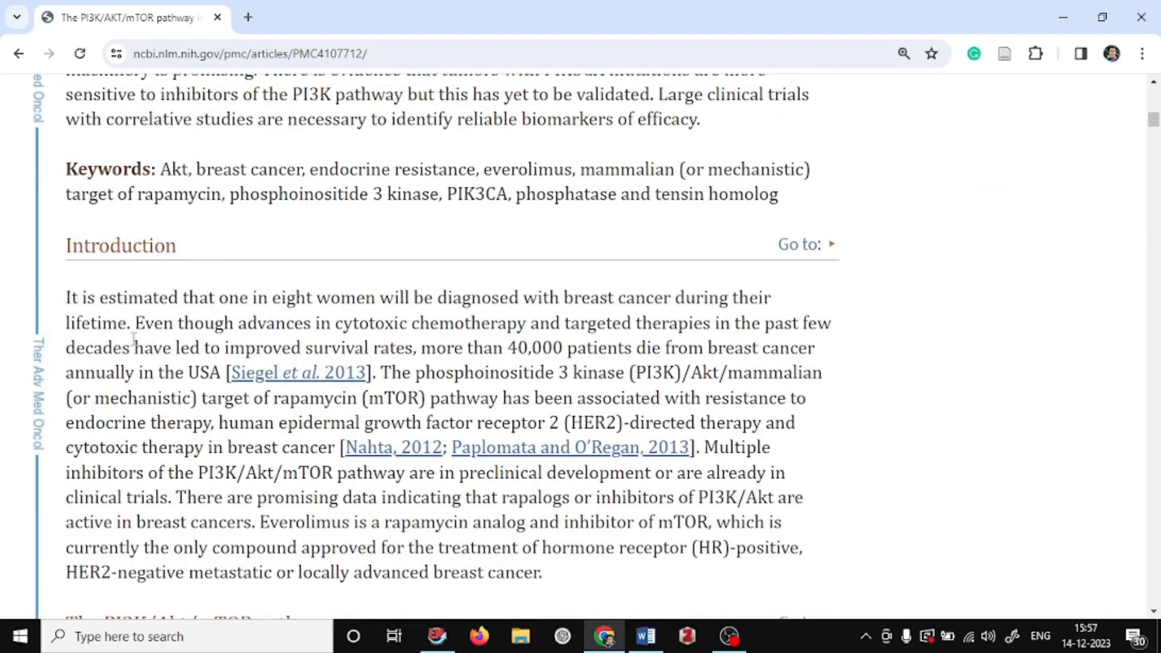
pyautogui.scroll(-2, 134, 338)
pyautogui.scroll(4, 109, 242)
pyautogui.scroll(1, 76, 104)
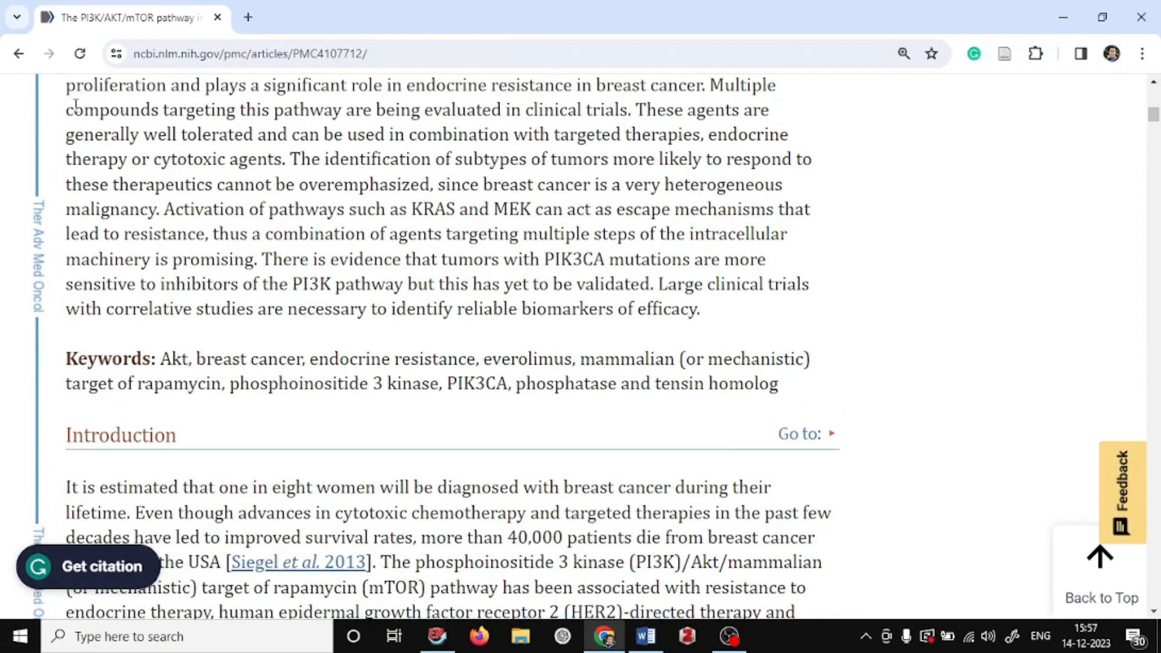
pyautogui.scroll(3, 76, 104)
pyautogui.moveTo(66, 185); pyautogui.dragTo(699, 477)
pyautogui.hotkey('ctrl', 'c')
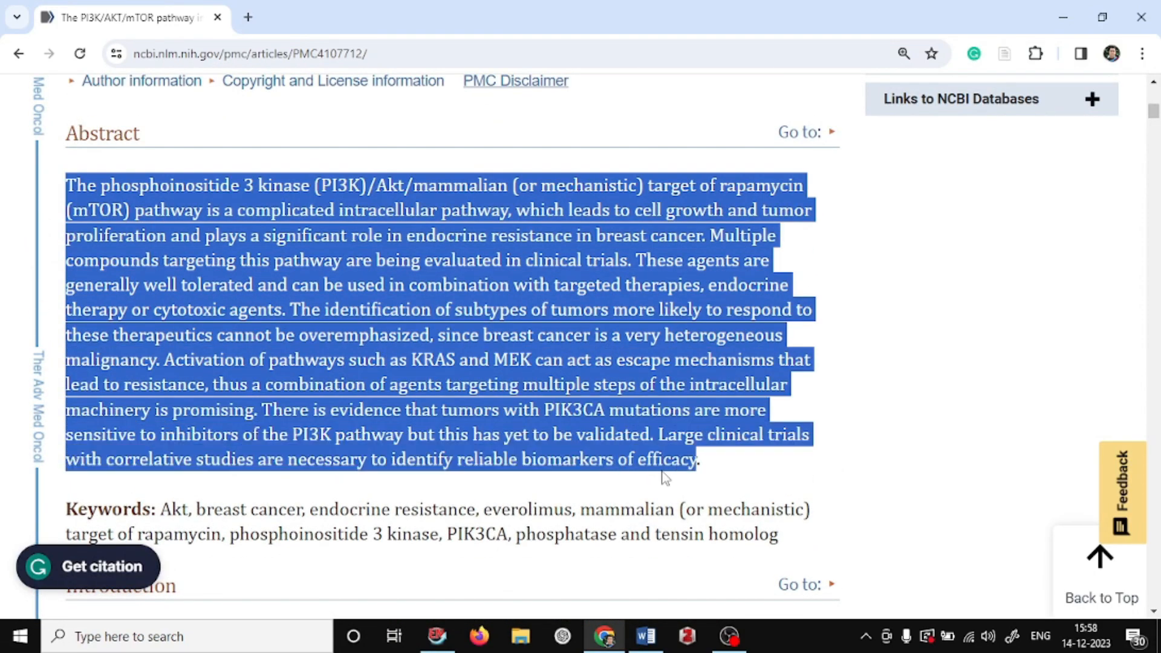
# Return to Word and insert the copied abstract below the "Introduction:" line, keeping text only.
pyautogui.click(646, 636)
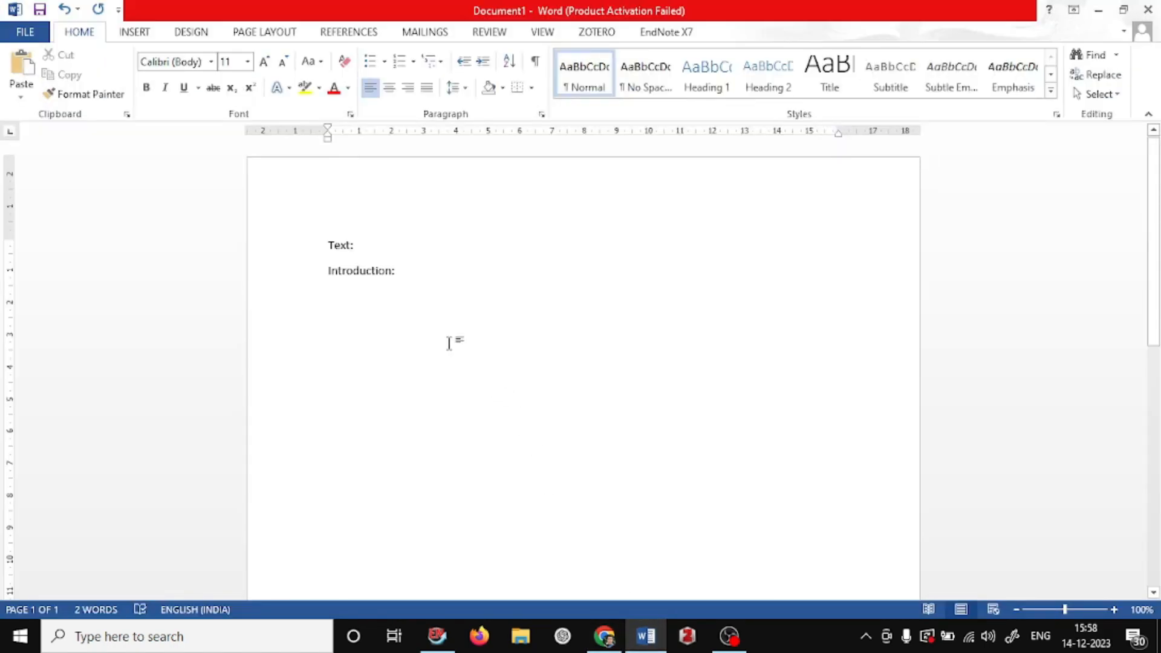
pyautogui.hotkey('ctrl', 'v')
pyautogui.scroll(-2, 450, 343)
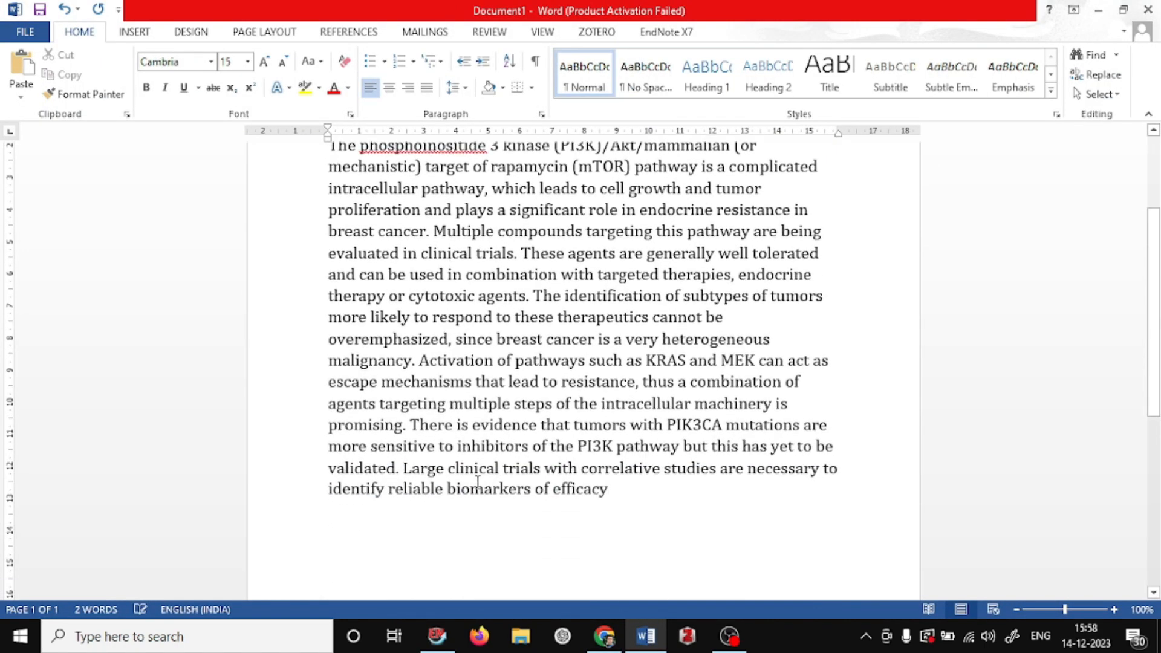
pyautogui.click(656, 508)
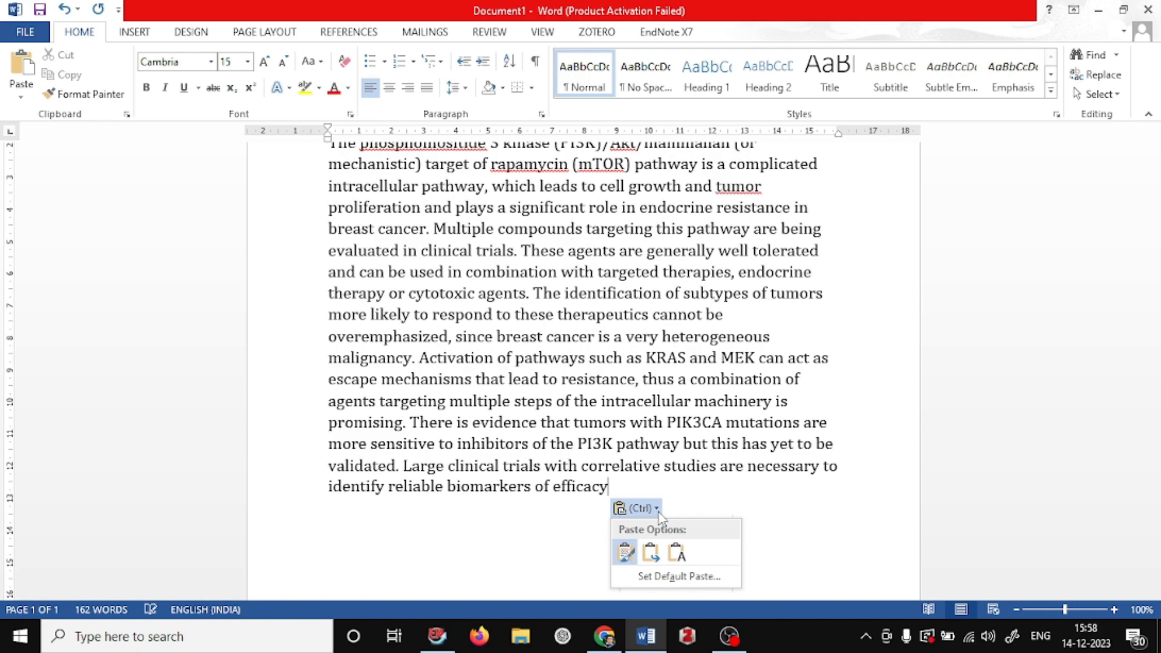
pyautogui.click(675, 552)
pyautogui.scroll(4, 701, 458)
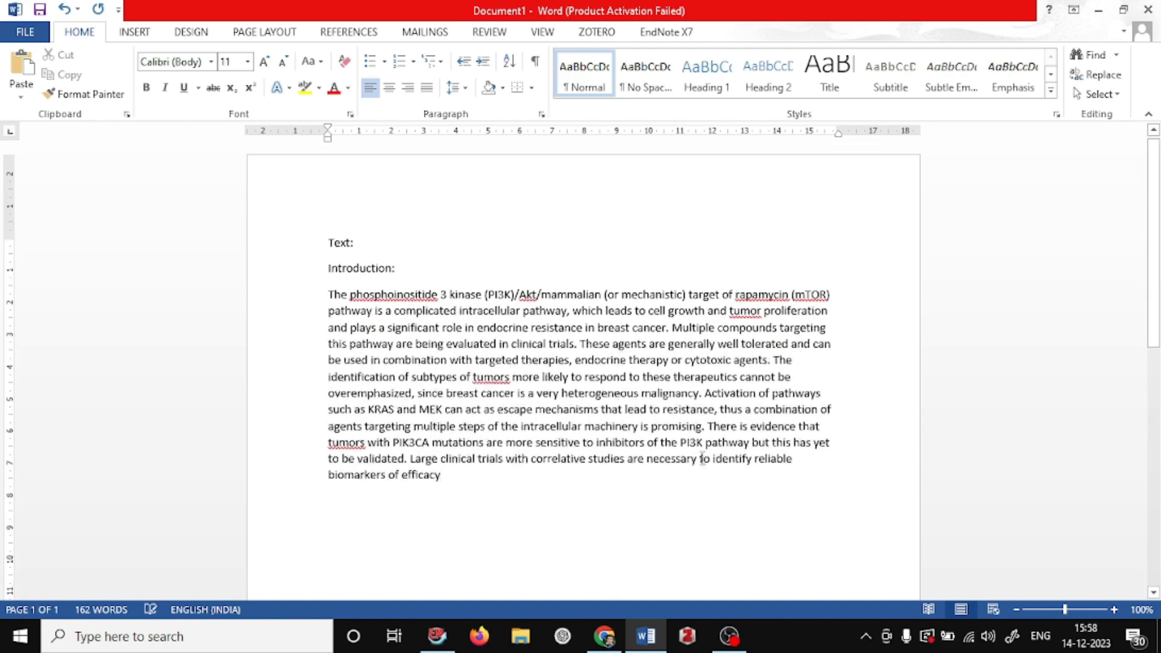
# Justify all the text, from the "Text:" line through the end of the abstract.
pyautogui.moveTo(545, 492); pyautogui.dragTo(327, 297)
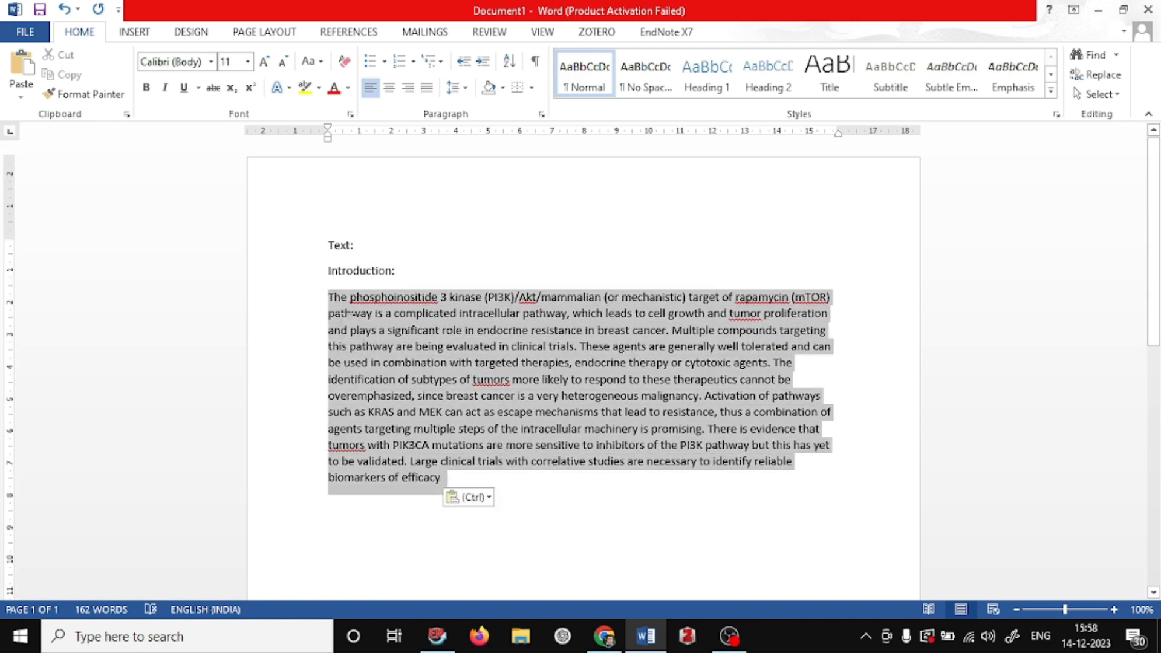
pyautogui.moveTo(526, 491); pyautogui.dragTo(307, 229)
pyautogui.click(426, 87)
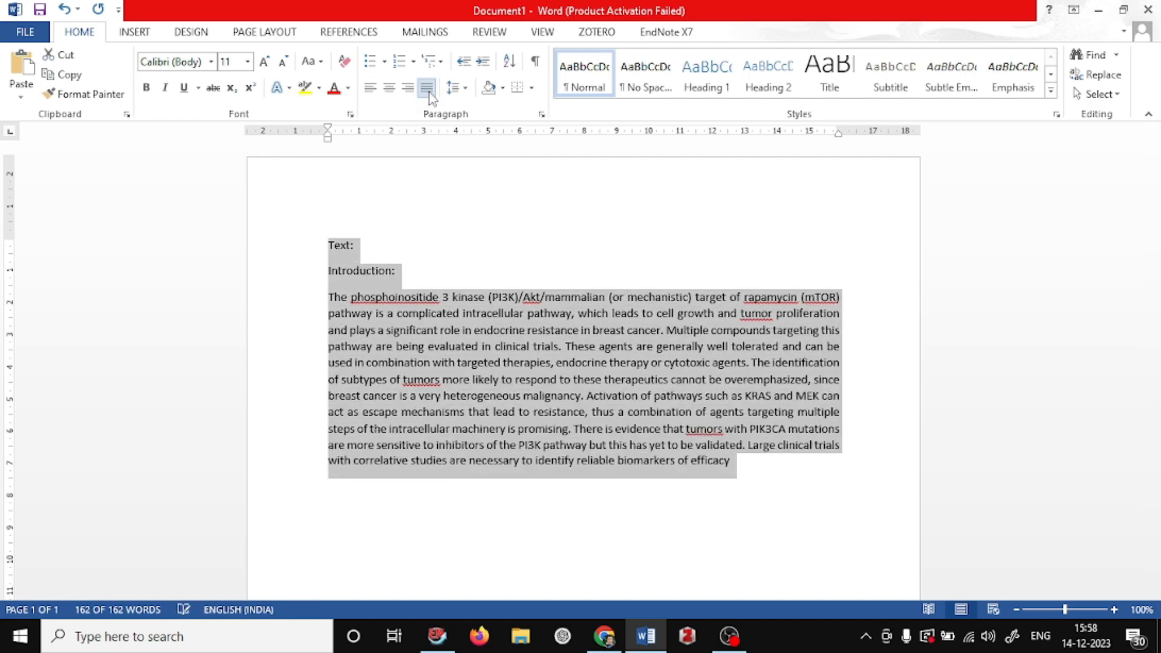
# Format the selected text in Times New Roman, size 12, and add a period at the end of the abstract.
pyautogui.click(192, 64)
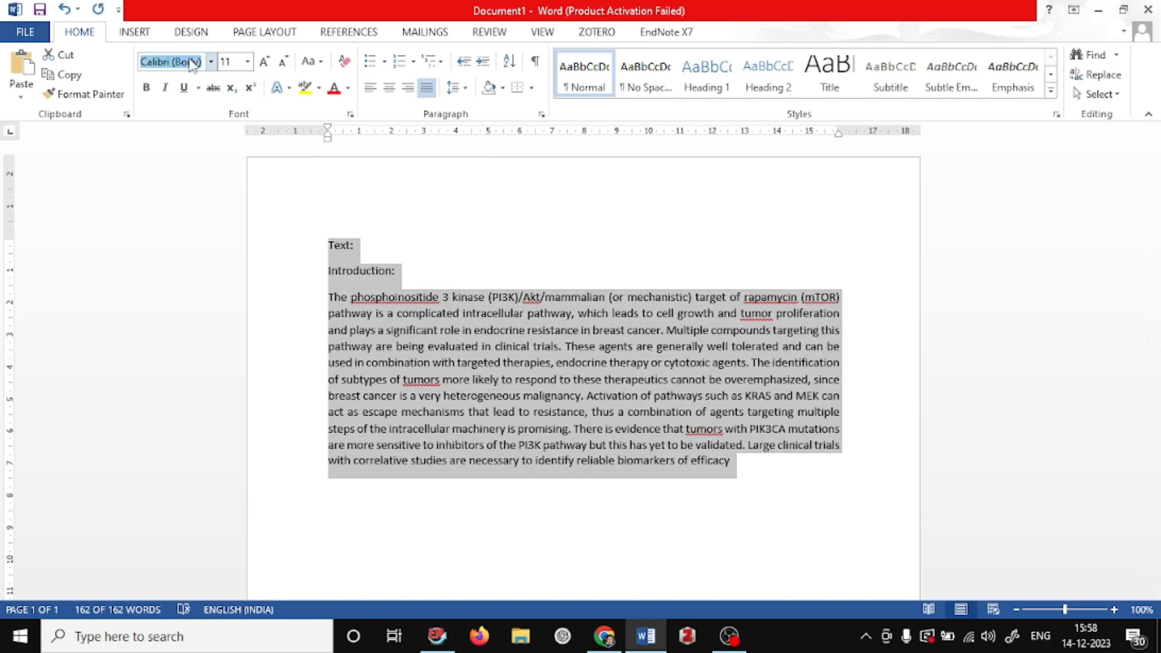
pyautogui.write('Times New Ro')
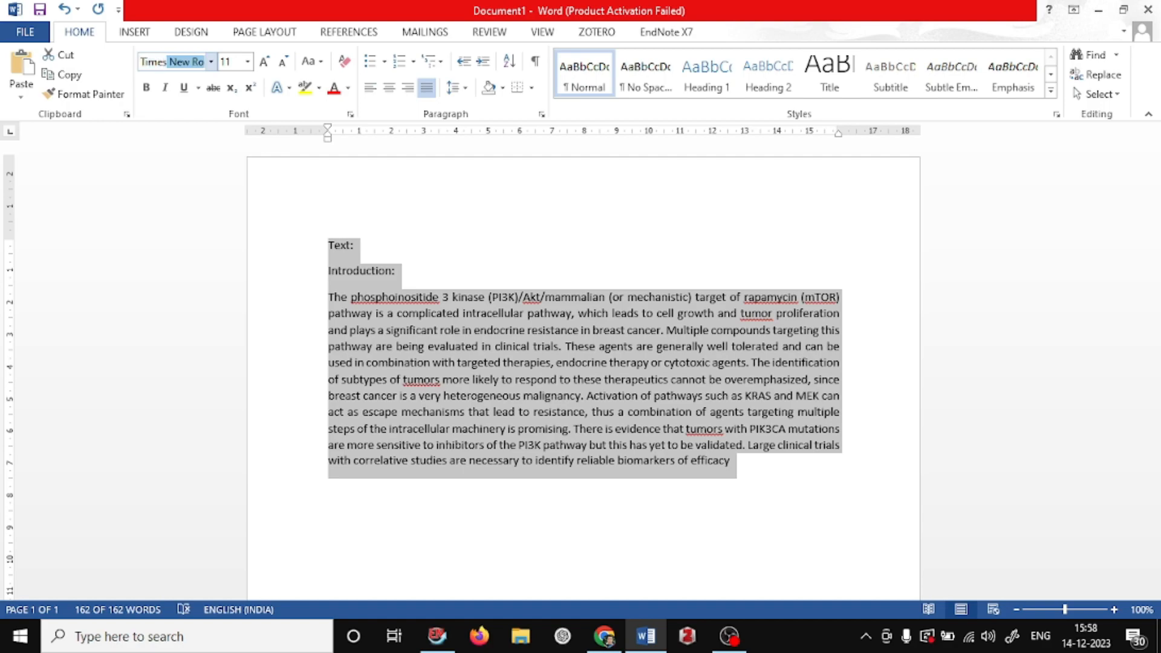
pyautogui.press('Tab')
pyautogui.write('12')
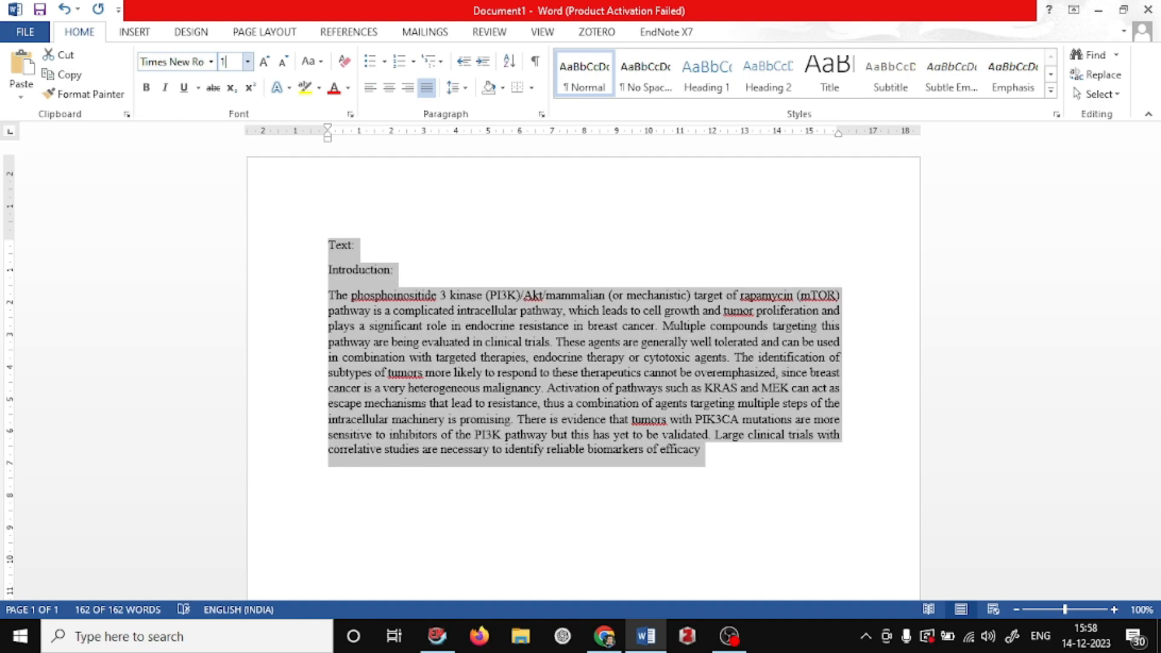
pyautogui.press('Return')
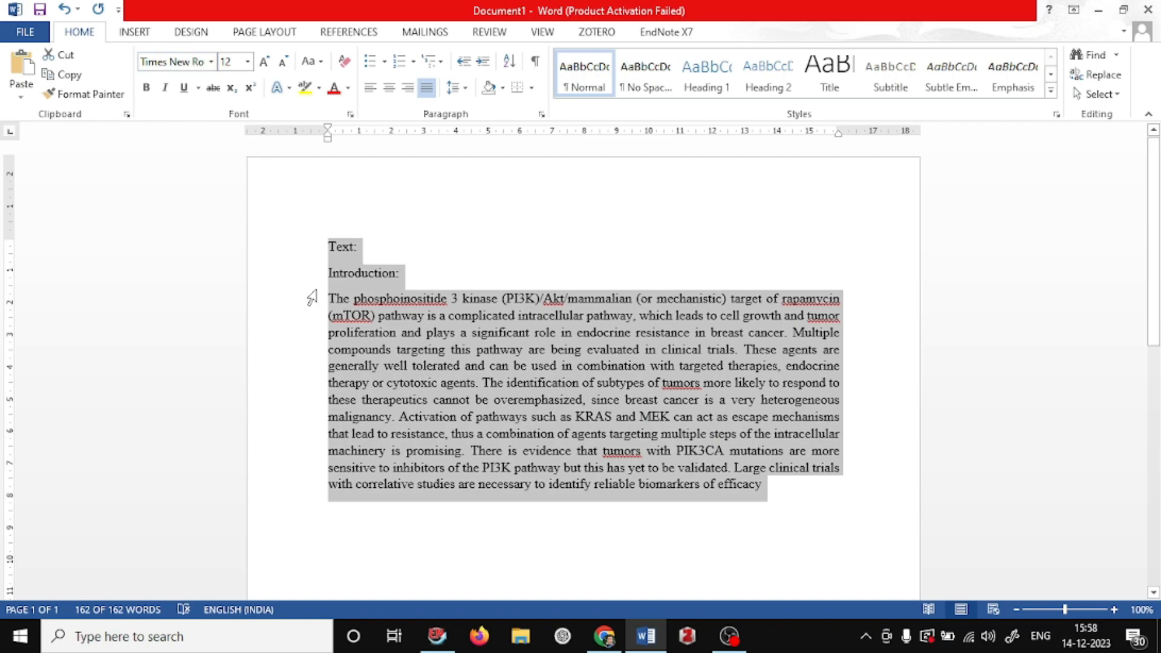
pyautogui.click(427, 352)
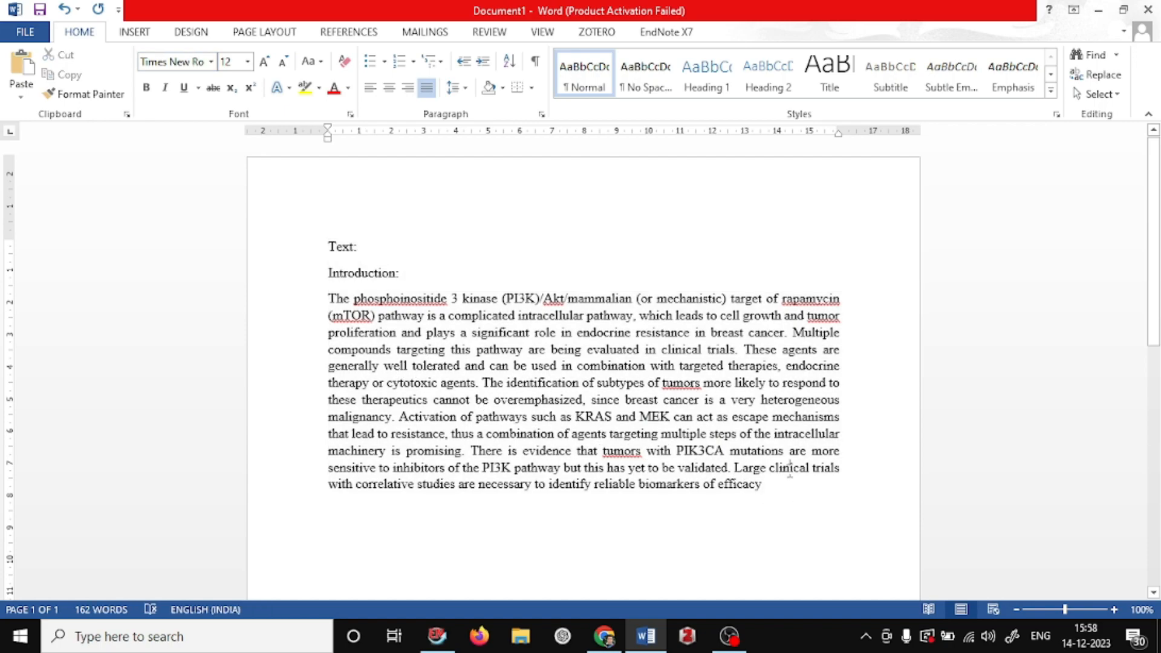
pyautogui.write('.')
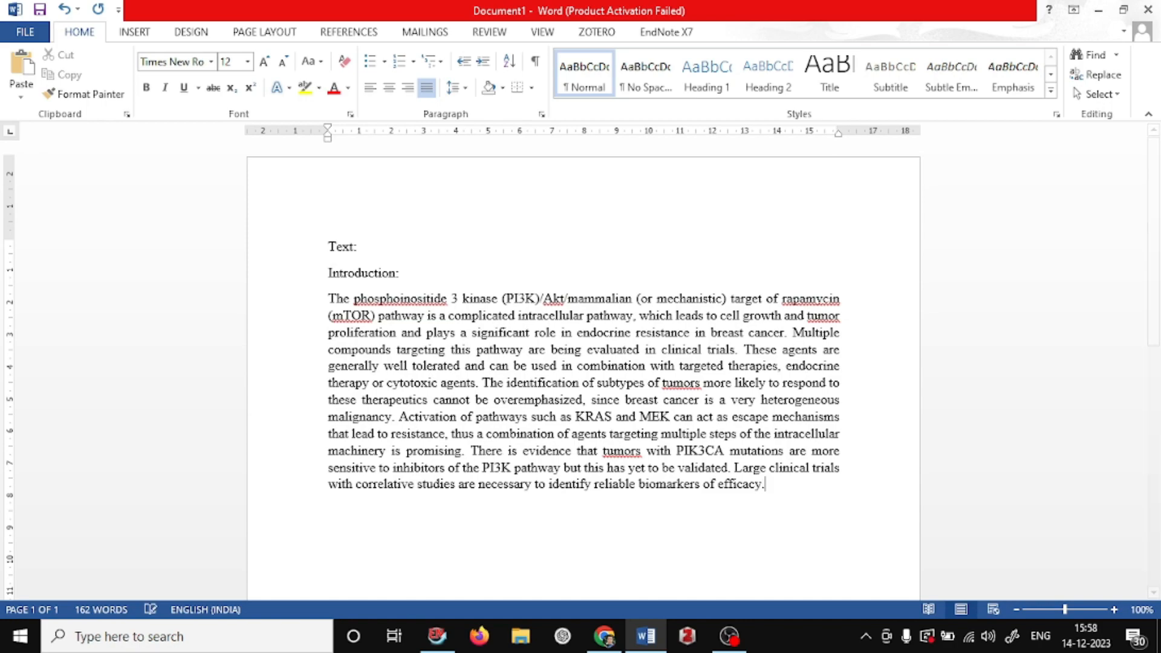
# Replace the "Text:" line with the heading "EXAMPLE" and center it.
pyautogui.moveTo(523, 242); pyautogui.dragTo(326, 236)
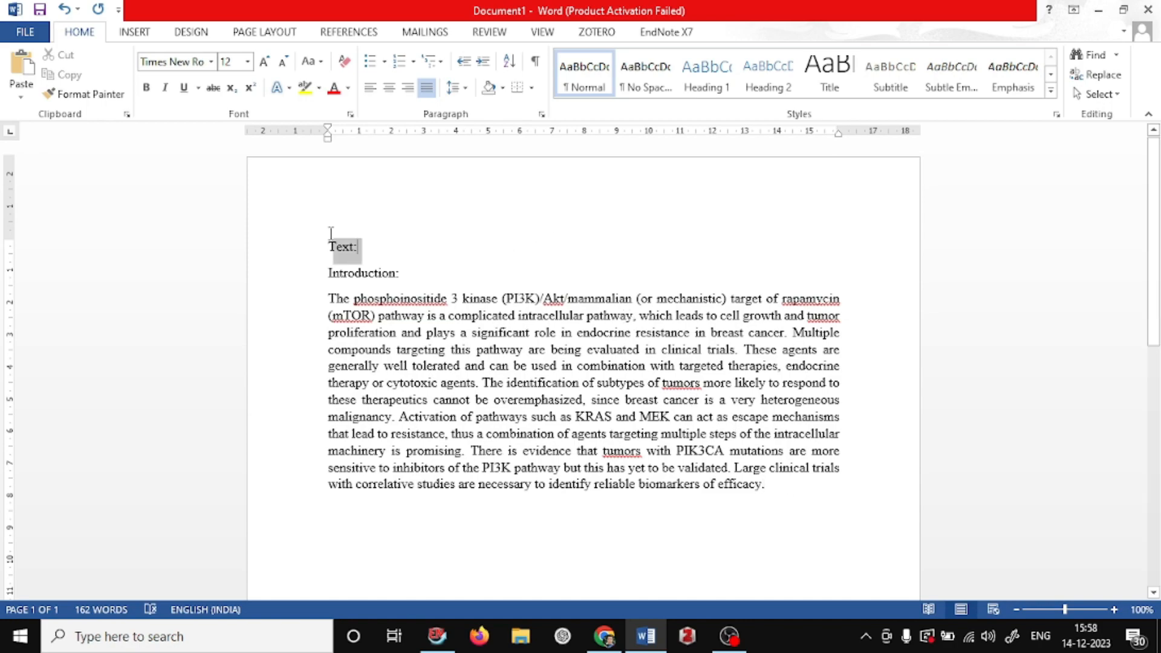
pyautogui.press('Delete')
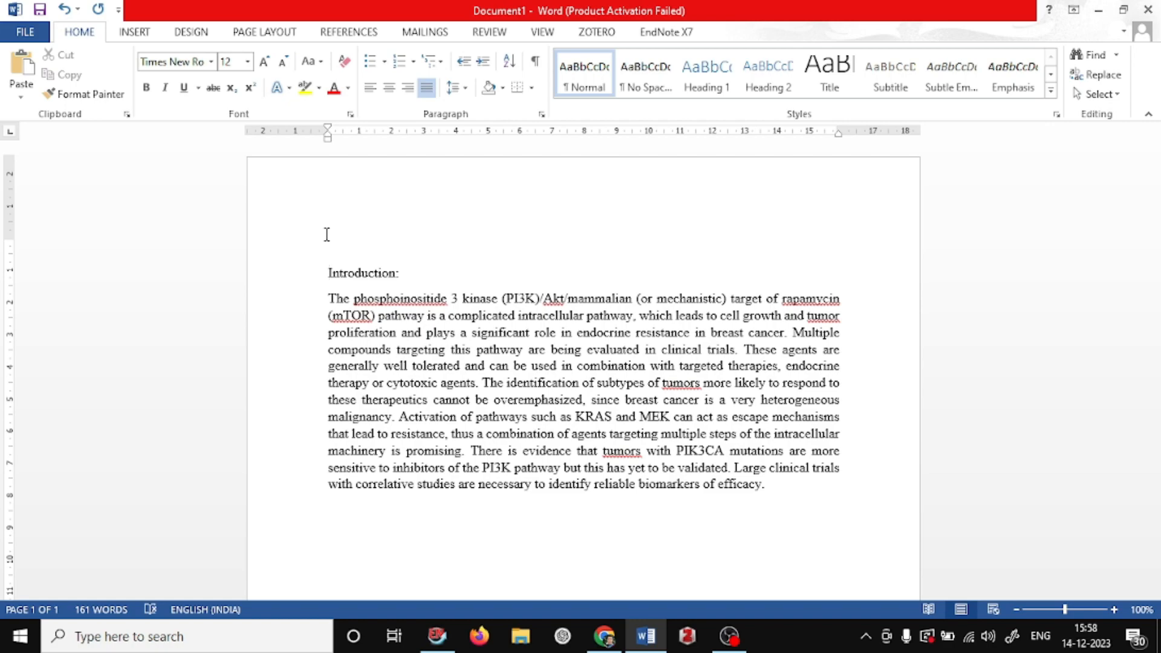
pyautogui.write('EXAMPLE')
pyautogui.doubleClick(343, 248)
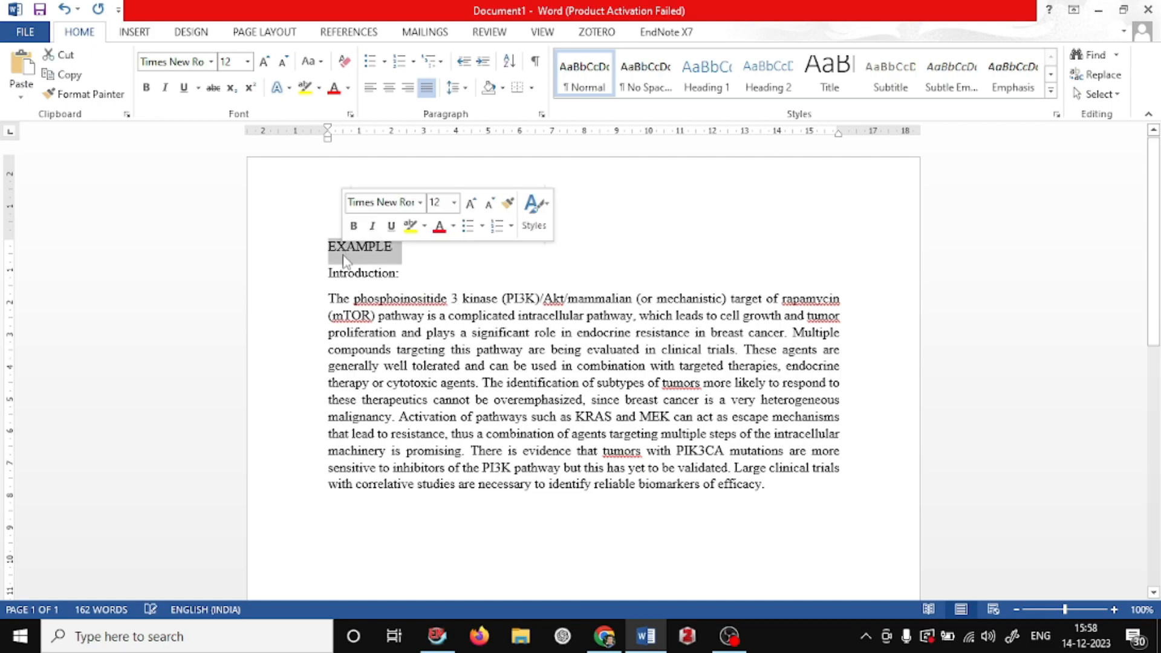
pyautogui.click(389, 88)
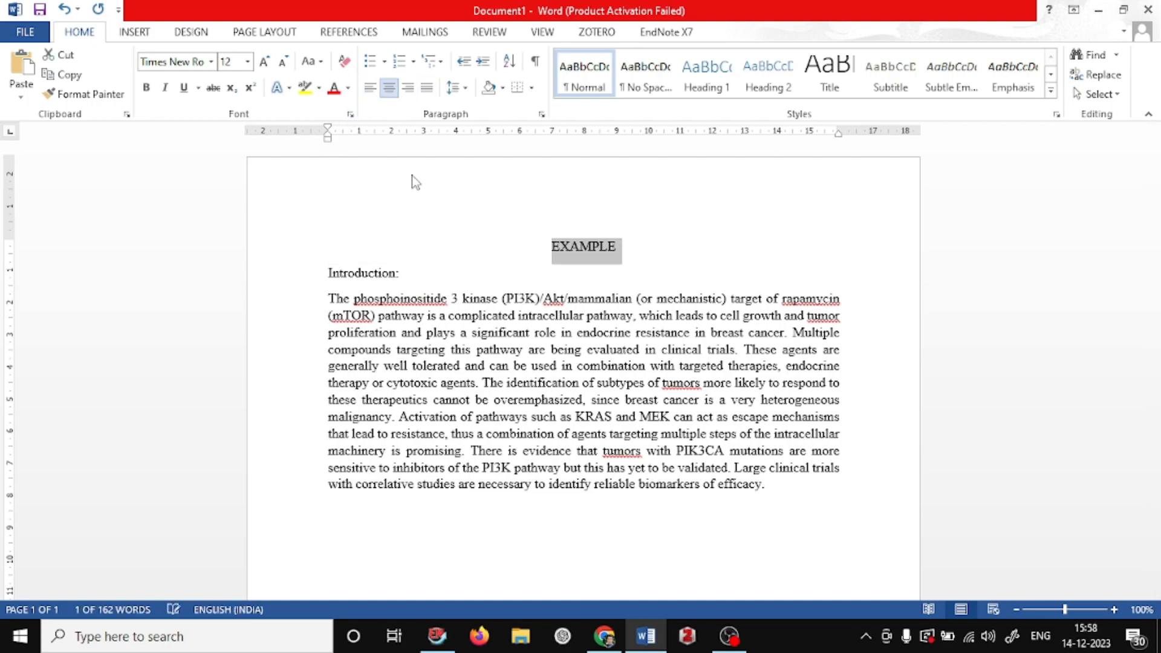
pyautogui.click(566, 366)
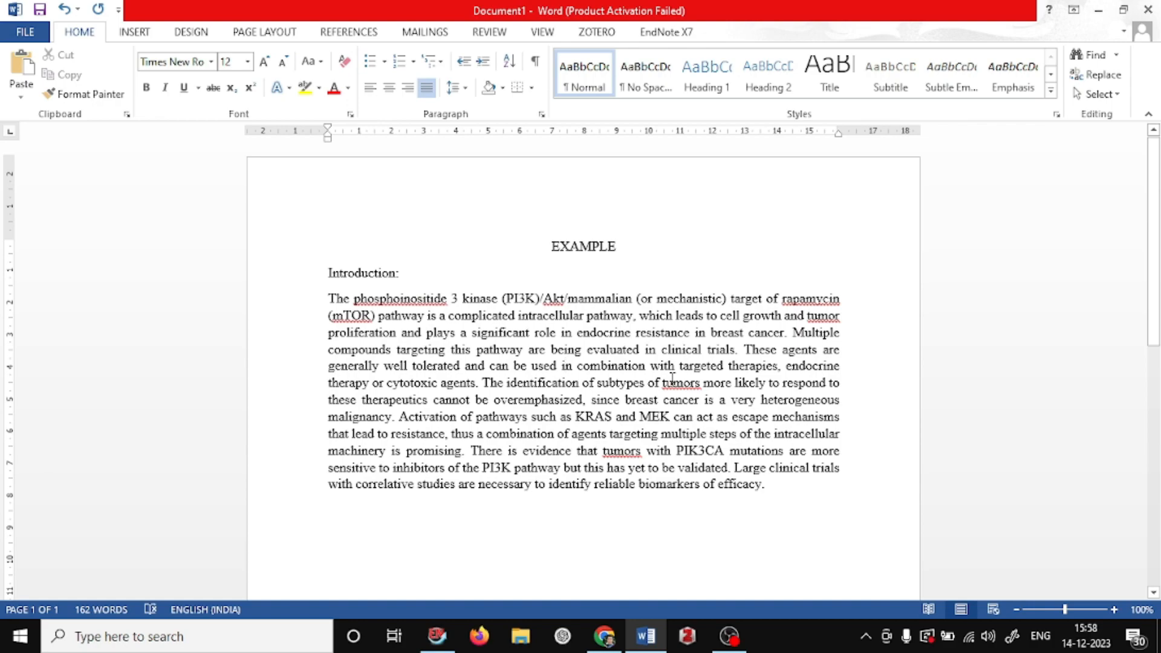
pyautogui.hotkey('ctrl', 's')
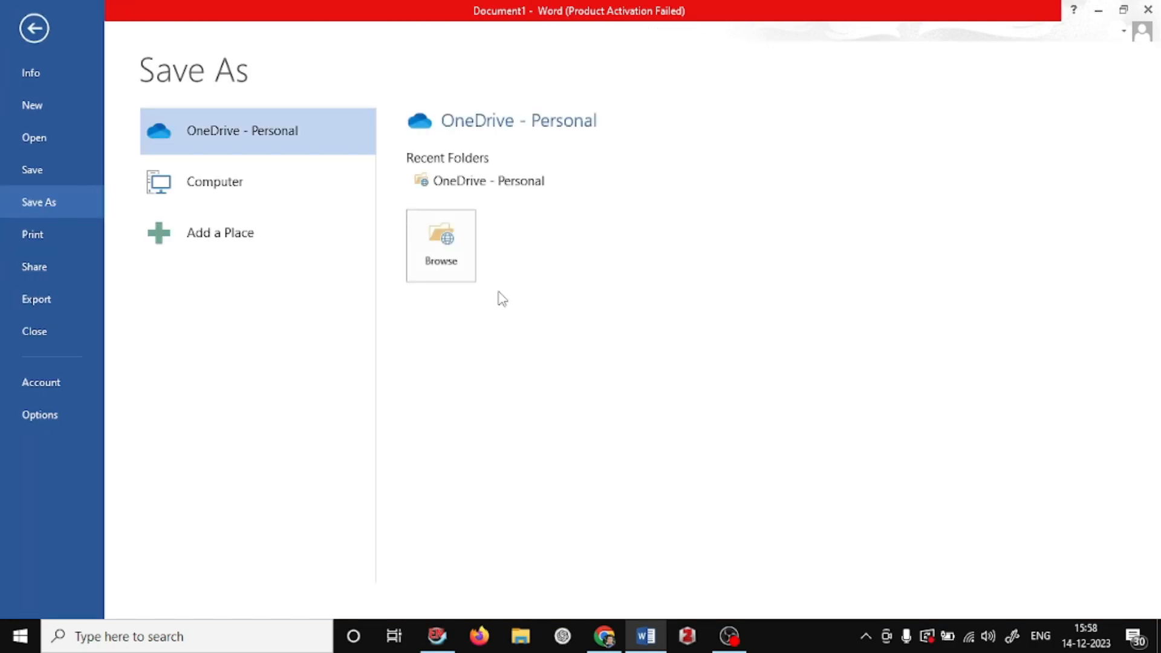
pyautogui.click(32, 27)
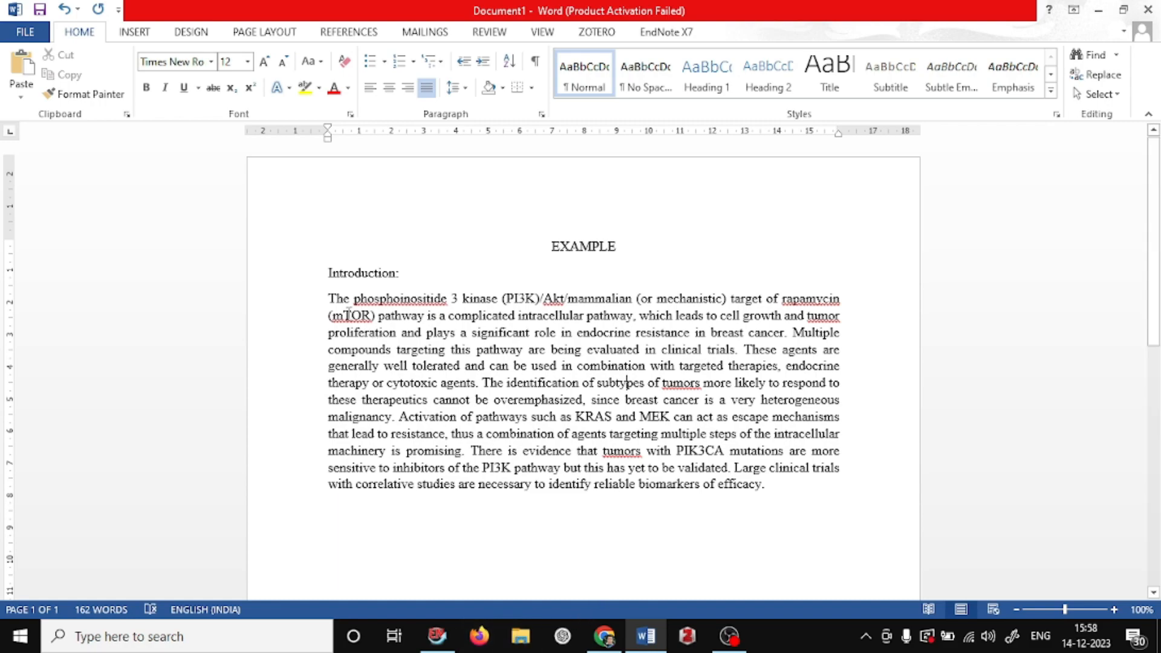
# Select the abstract's opening through "intracellular pathway", and switch to Chrome to view the header of the source article on PMC.
pyautogui.moveTo(331, 298); pyautogui.dragTo(633, 316)
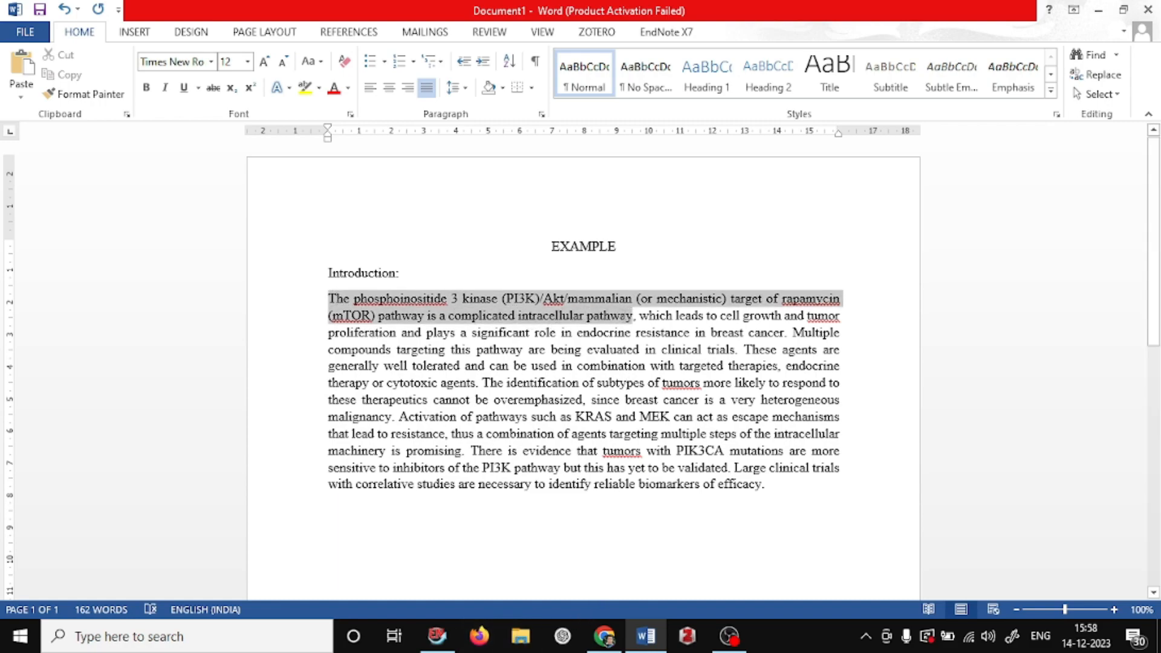
pyautogui.click(604, 636)
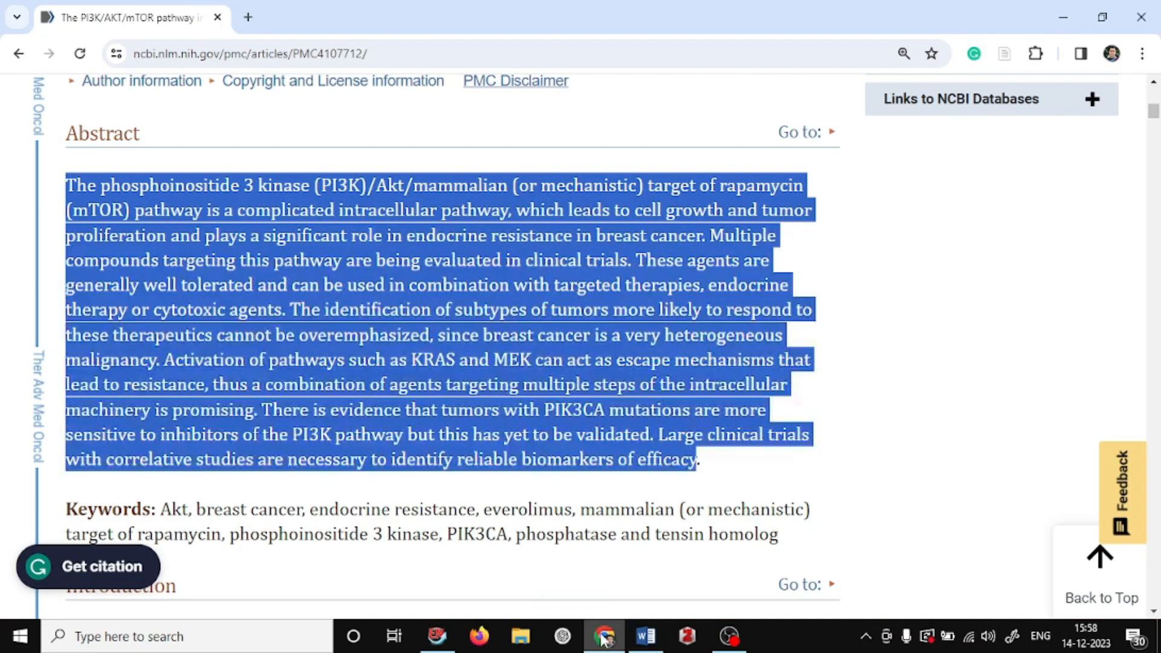
pyautogui.click(1000, 365)
pyautogui.scroll(10, 1002, 366)
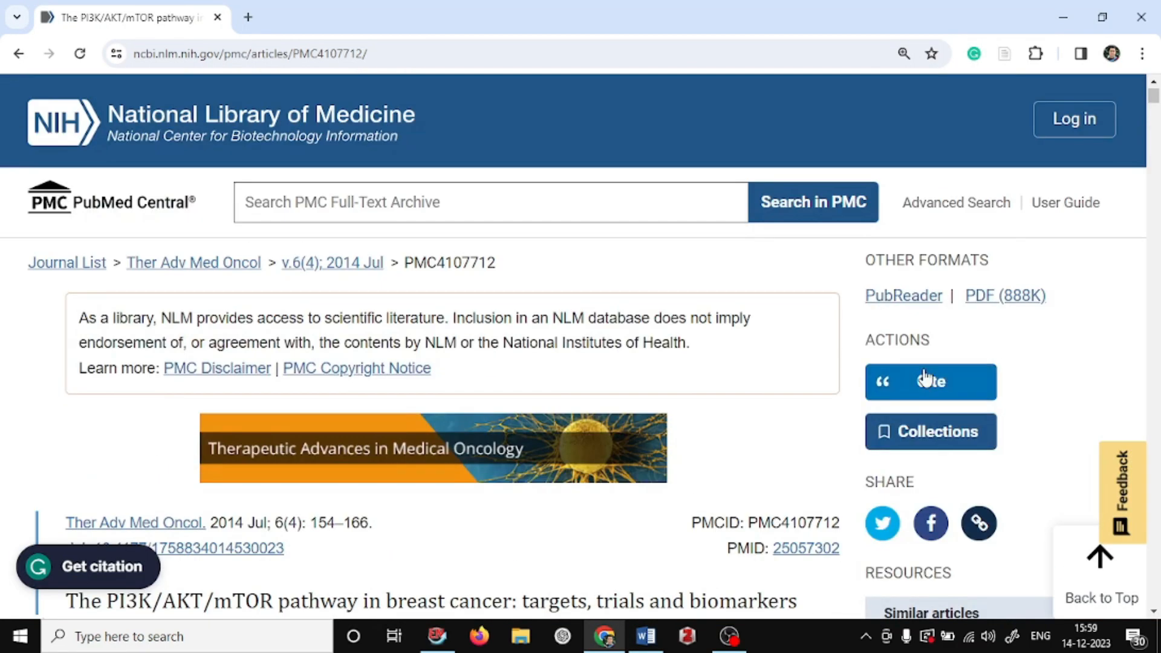
pyautogui.scroll(-1, 828, 370)
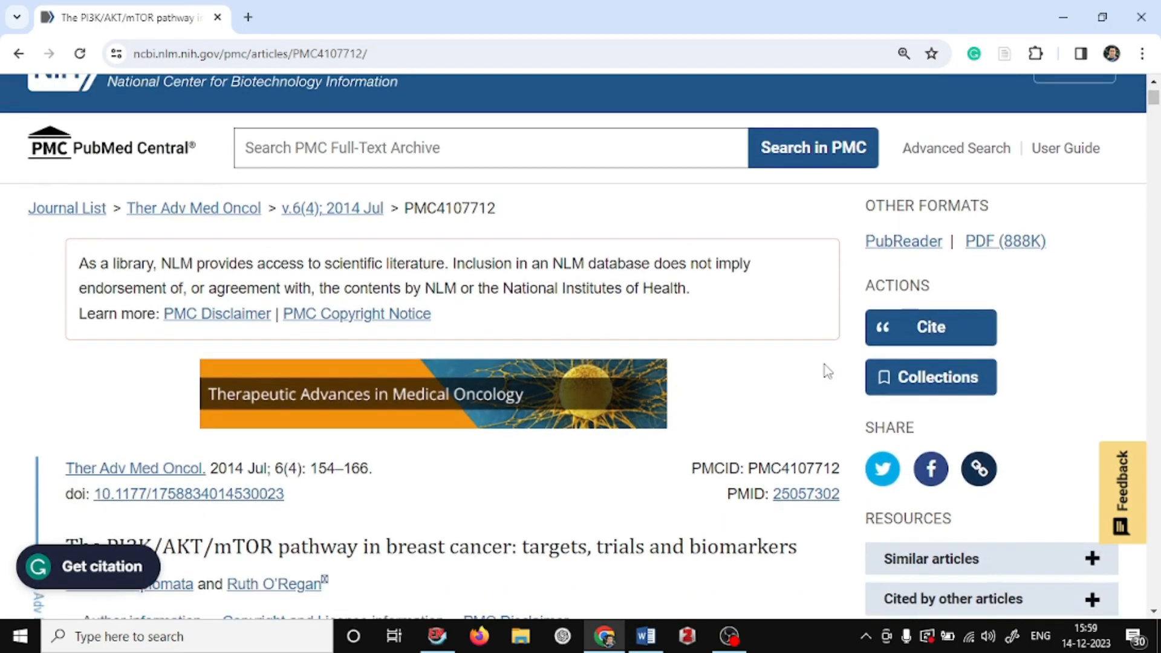
pyautogui.scroll(1, 827, 371)
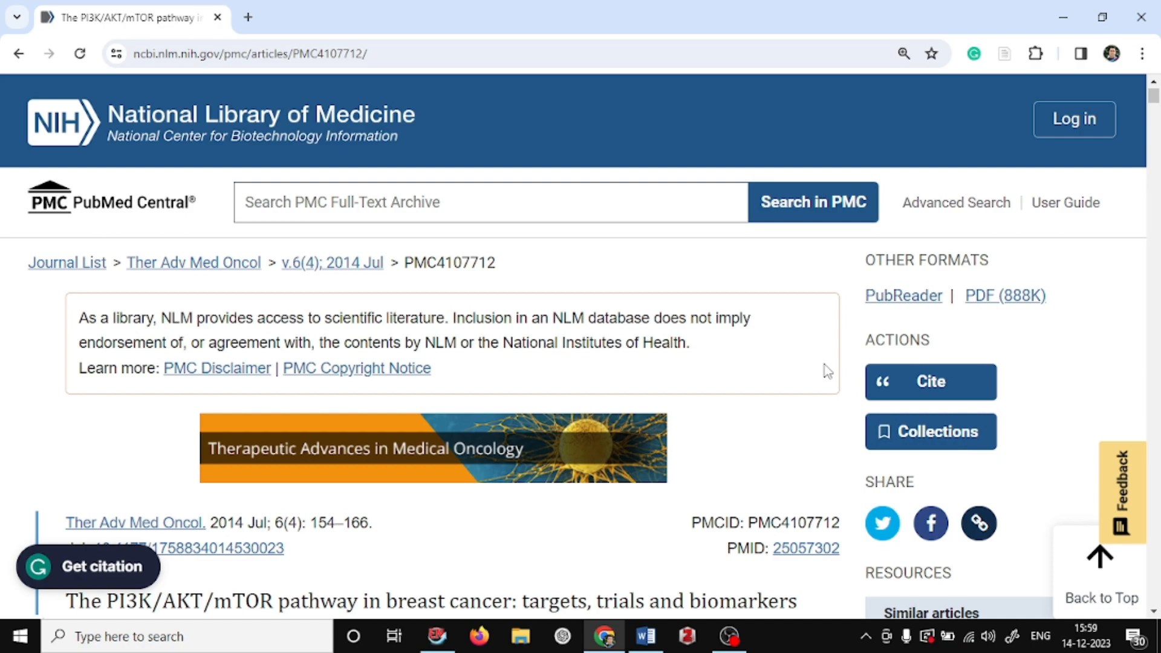
pyautogui.scroll(-1, 827, 371)
pyautogui.scroll(1, 828, 371)
pyautogui.scroll(1, 828, 370)
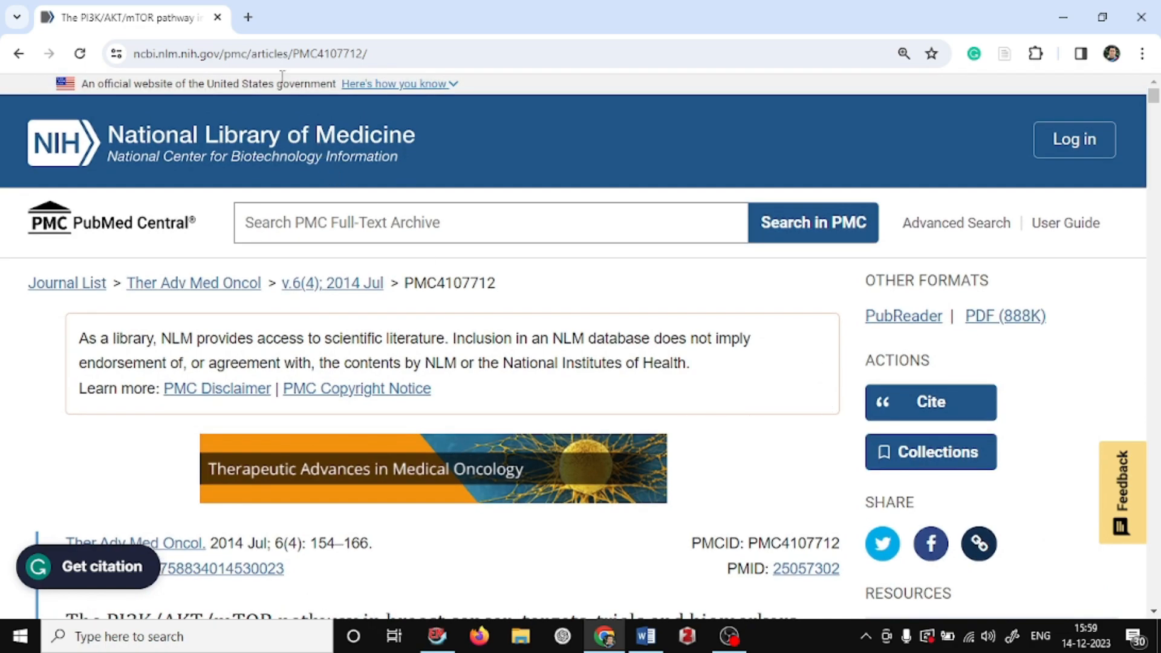
# Search Google for pubmed in a new browser tab and open the PubMed site.
pyautogui.click(248, 18)
pyautogui.click(325, 52)
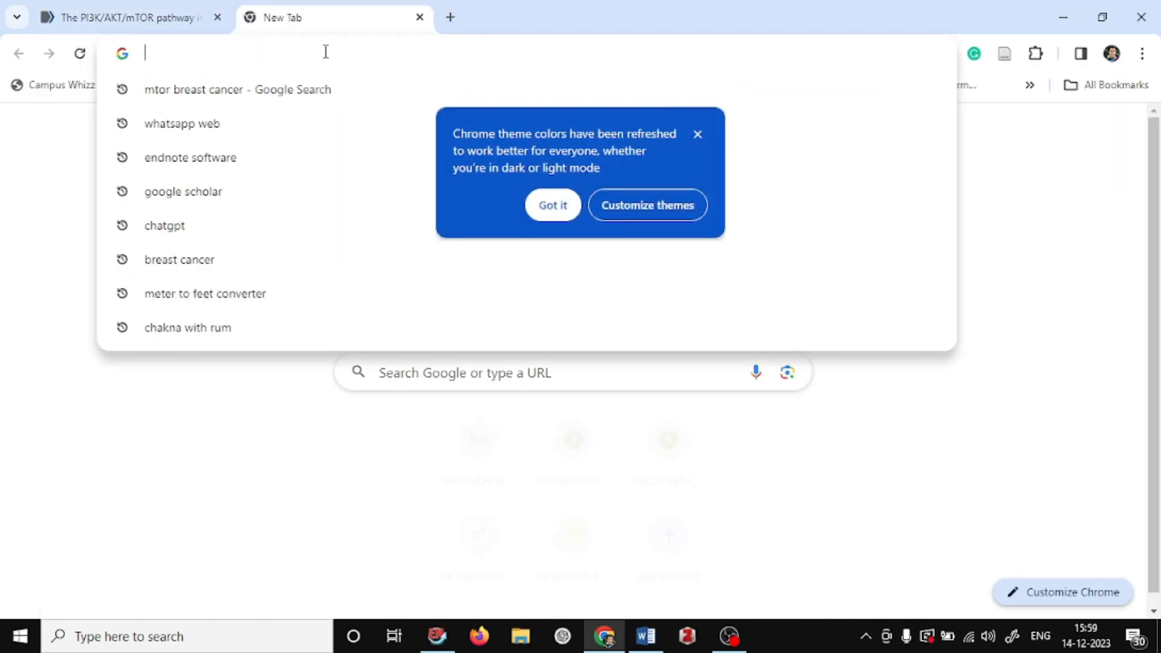
pyautogui.write('np')
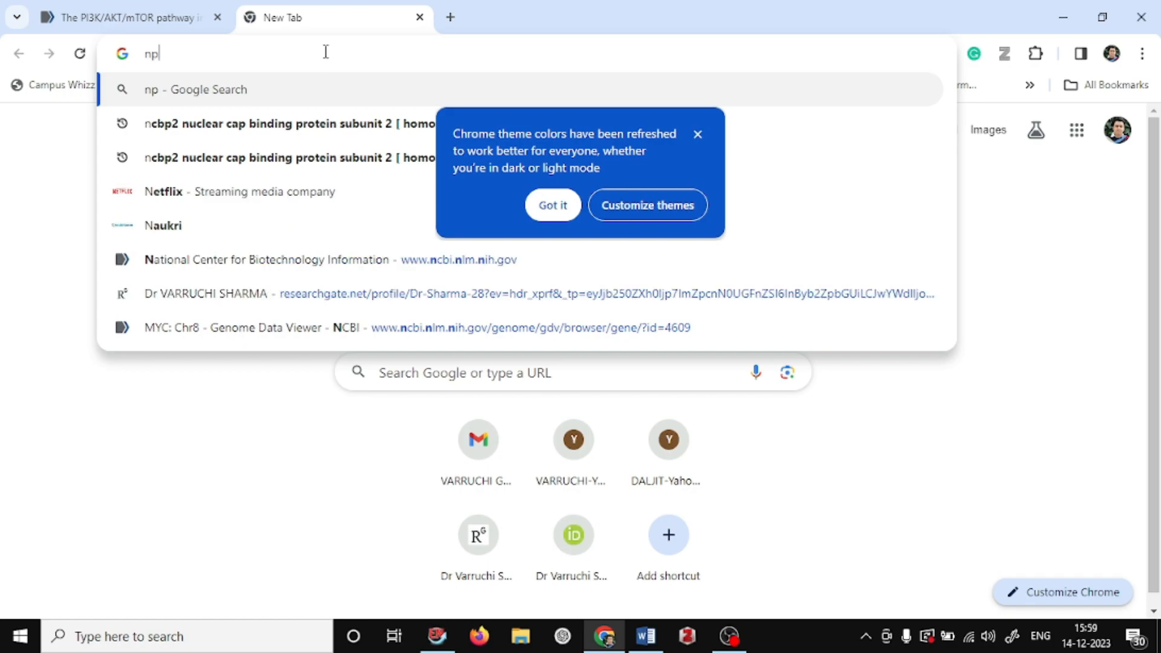
pyautogui.write('ubmed')
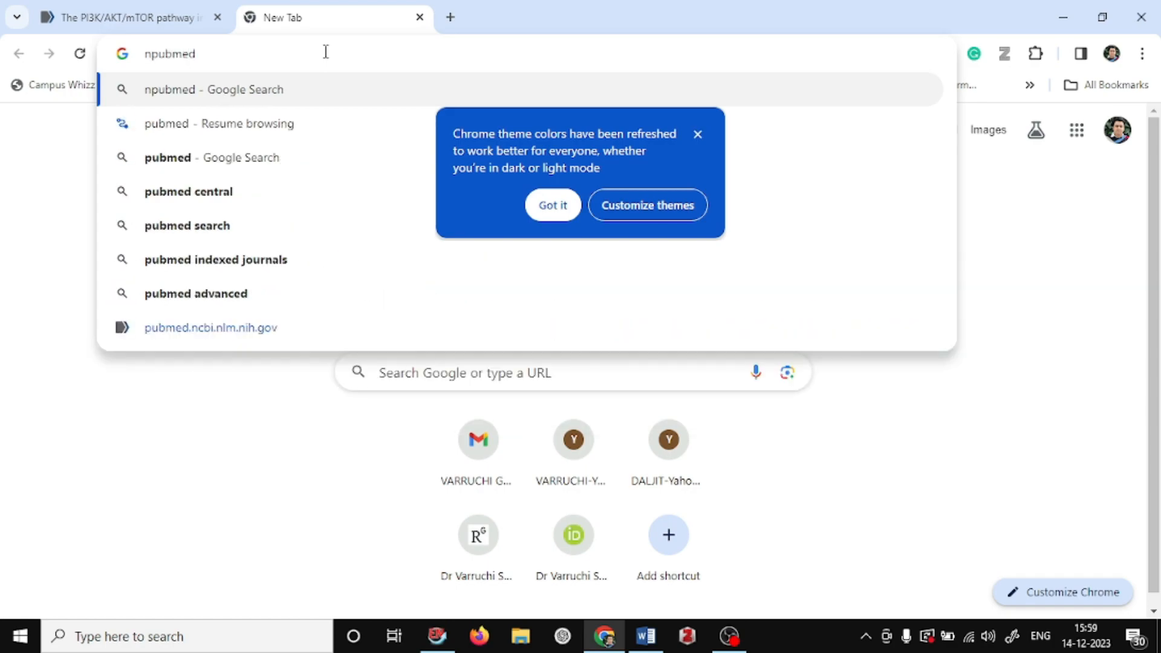
pyautogui.click(192, 158)
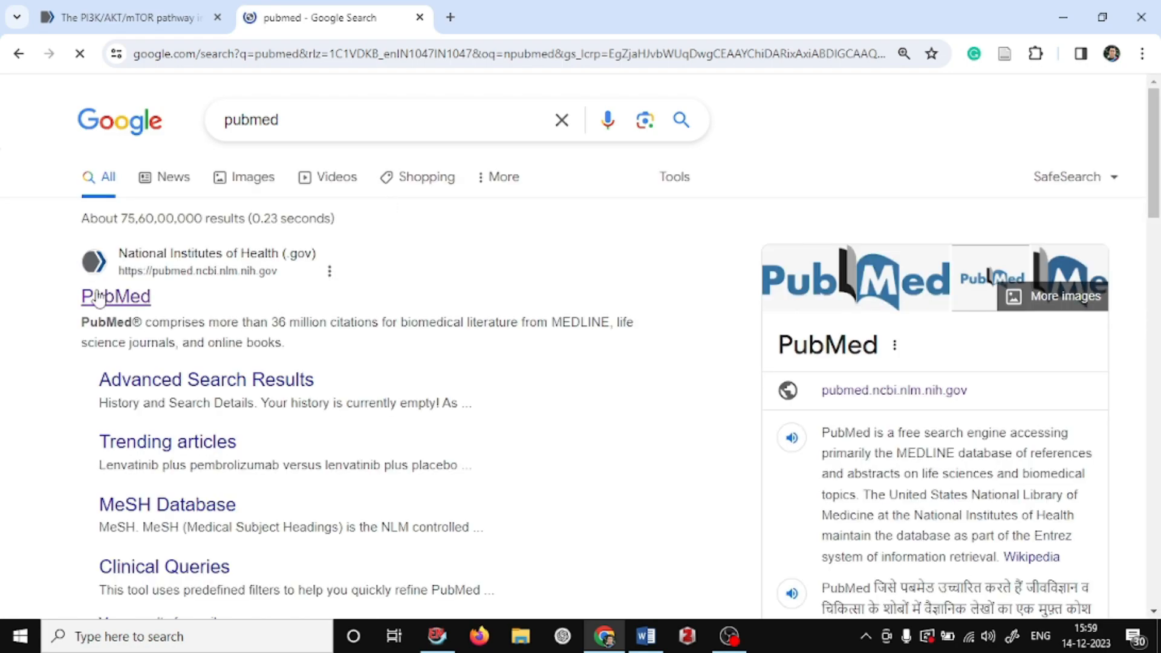
pyautogui.click(98, 297)
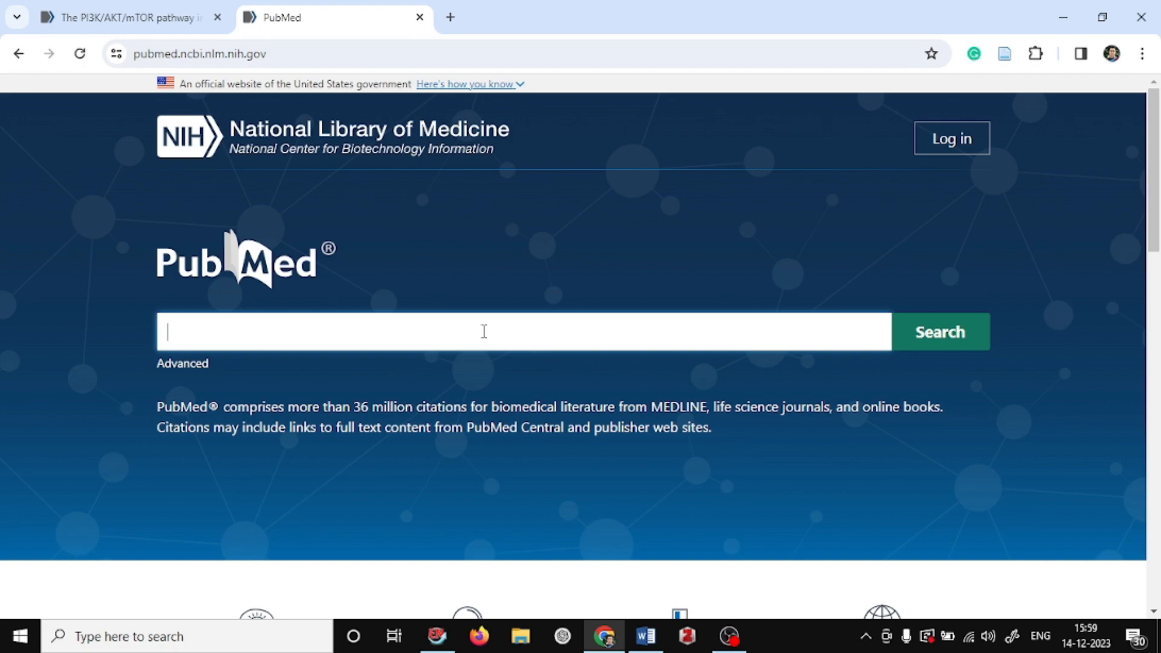
# Search PubMed for "Breast cancer mTOR" and open the first article, "PI3K/AKT/mTOR Signaling Pathway in Breast Cancer".
pyautogui.write('Breast cancer')
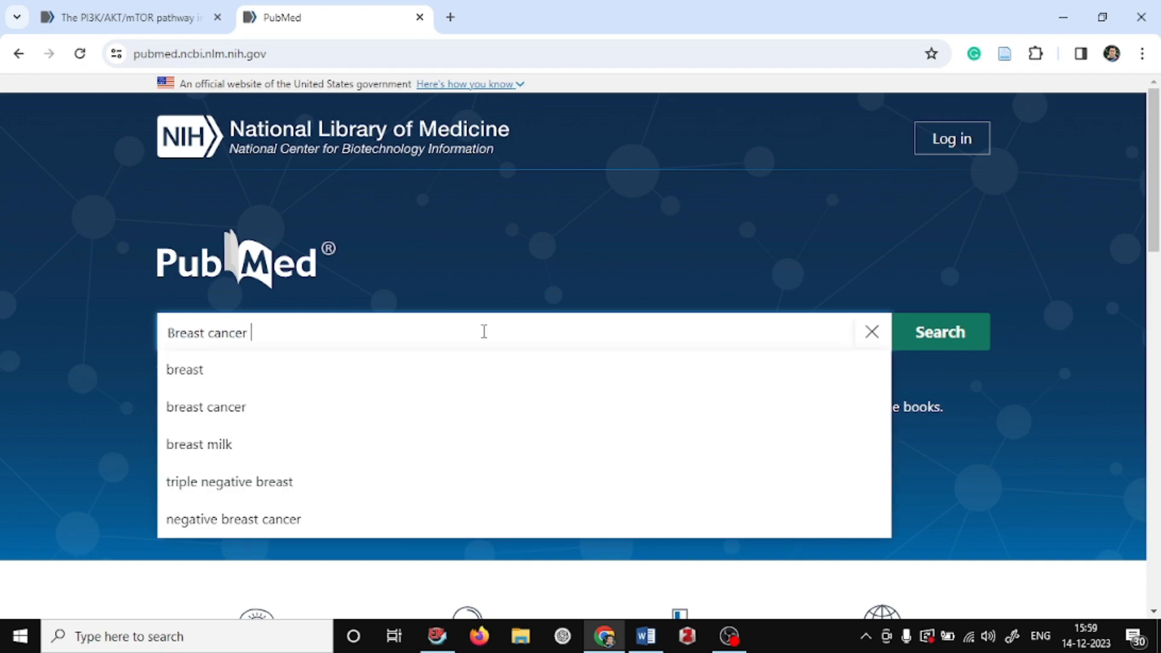
pyautogui.write(' mTOR')
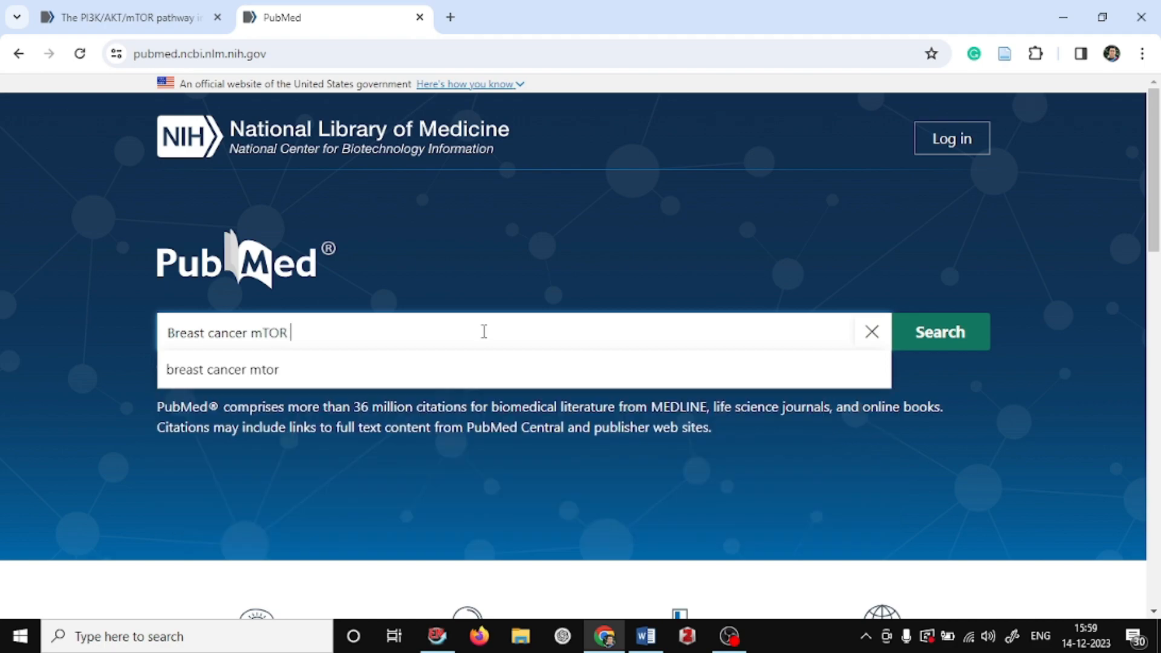
pyautogui.press('Return')
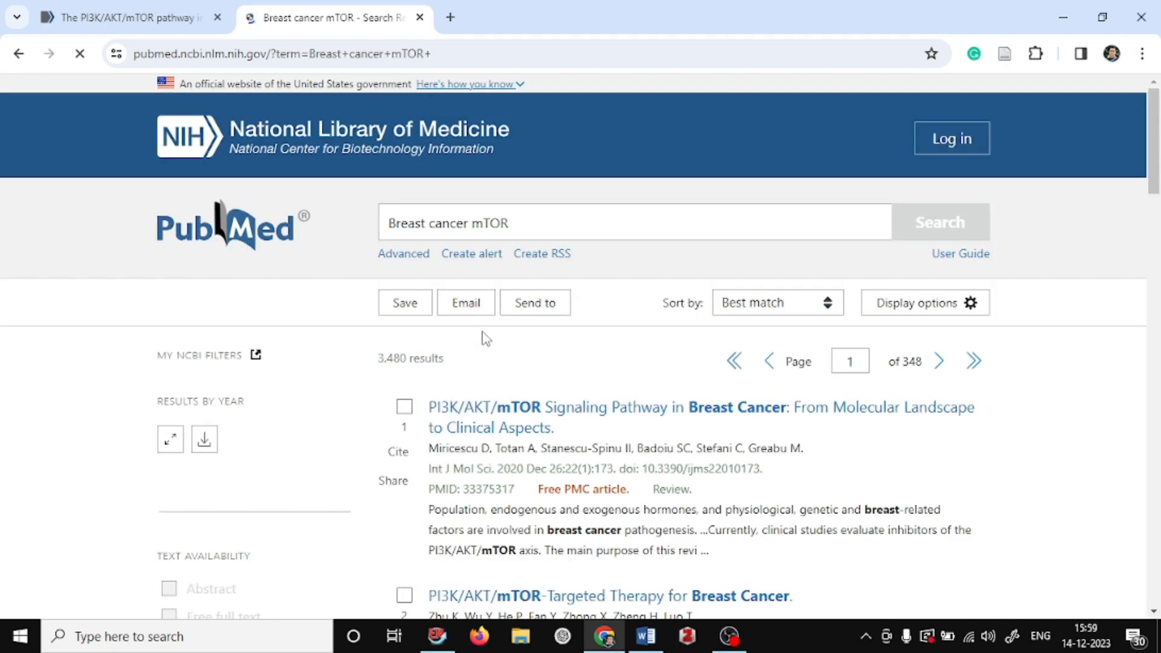
pyautogui.scroll(-4, 484, 332)
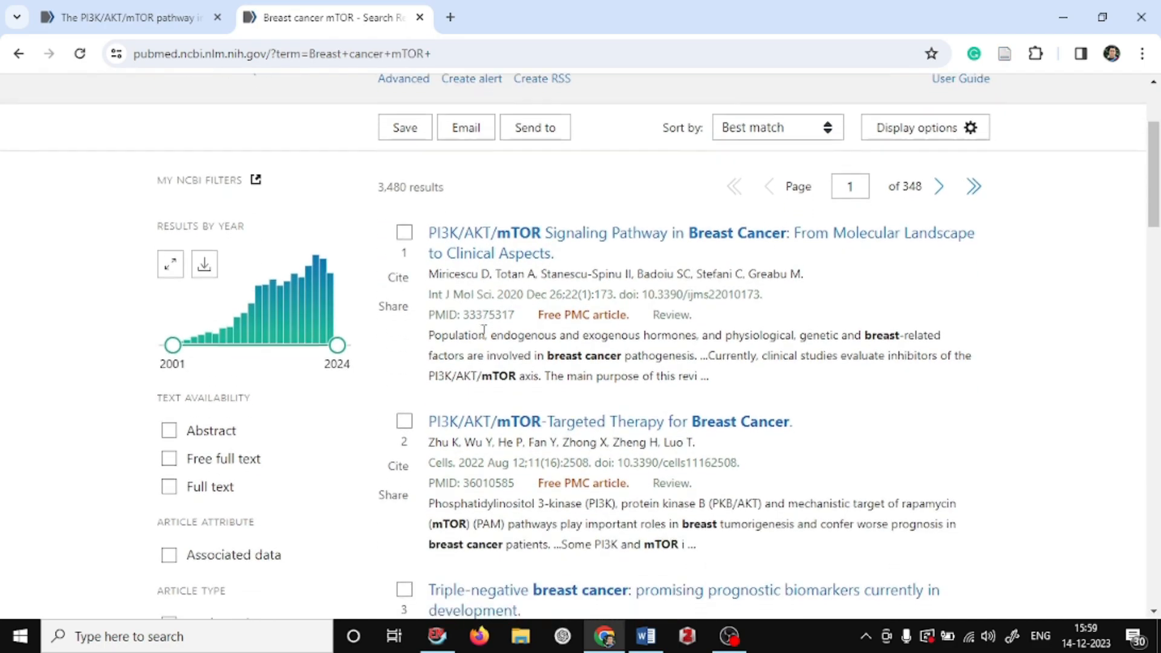
pyautogui.scroll(2, 484, 332)
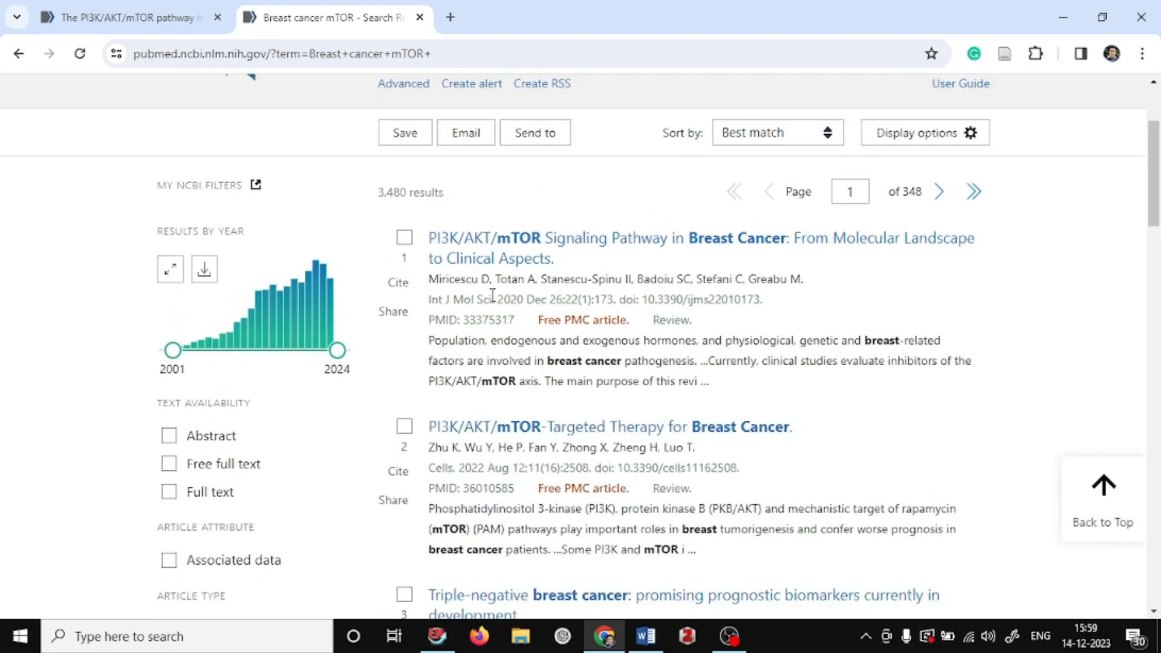
pyautogui.click(507, 249)
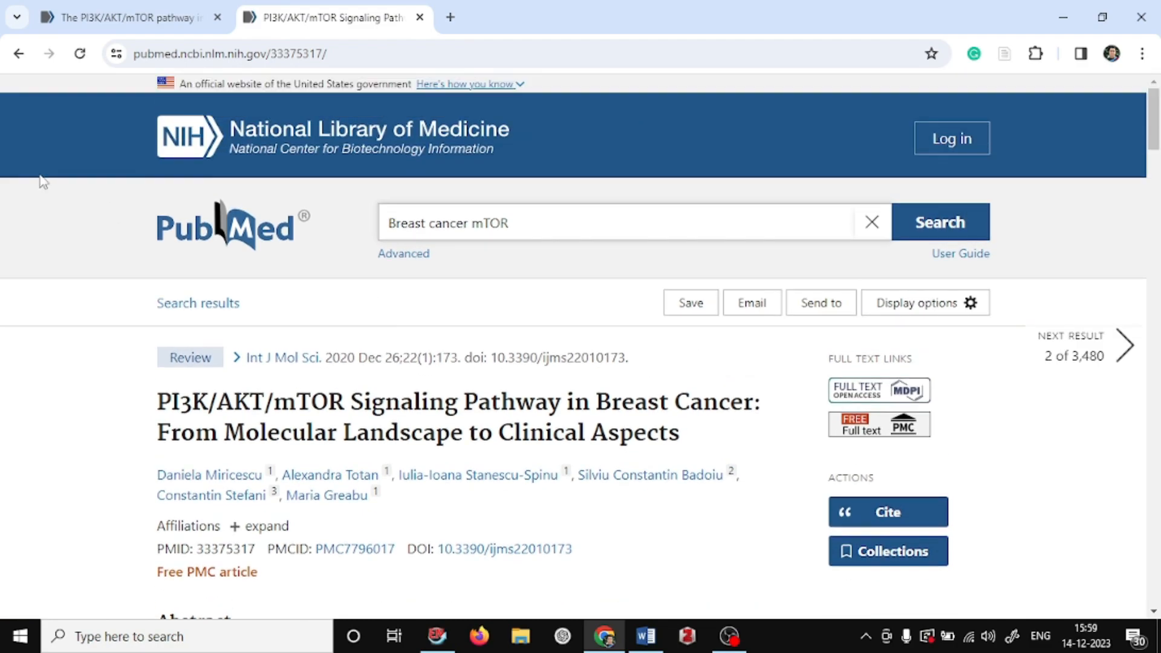
# Take the PubMed tab back to its home page and return to the PMC article on the PI3K/AKT/mTOR pathway.
pyautogui.click(133, 16)
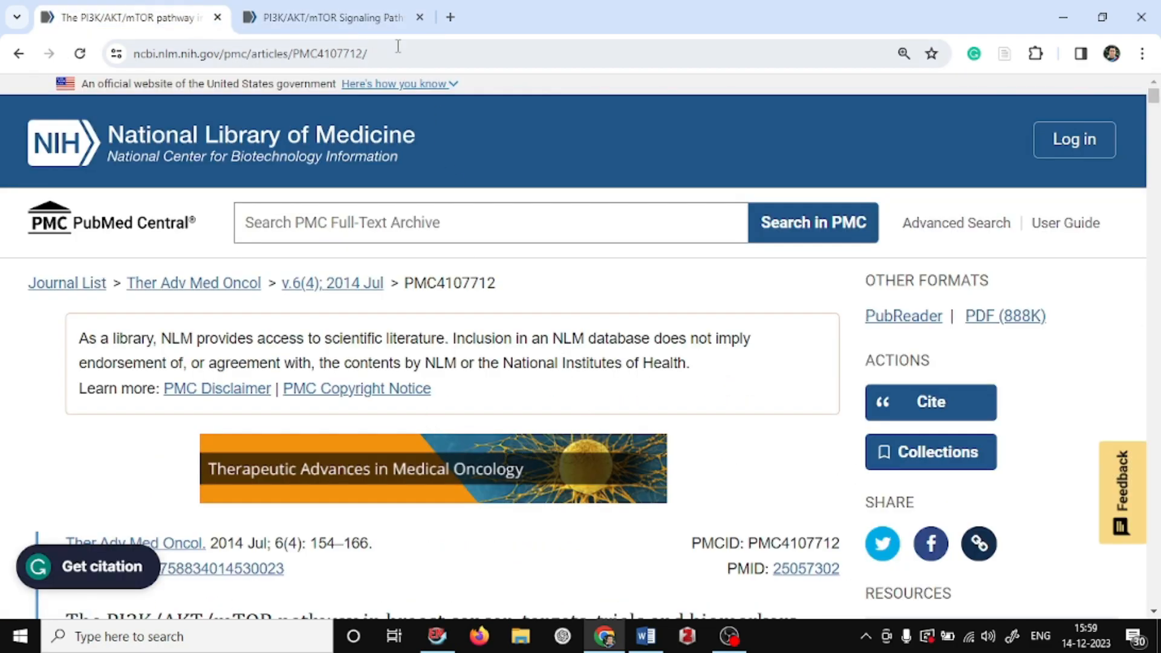
pyautogui.click(332, 17)
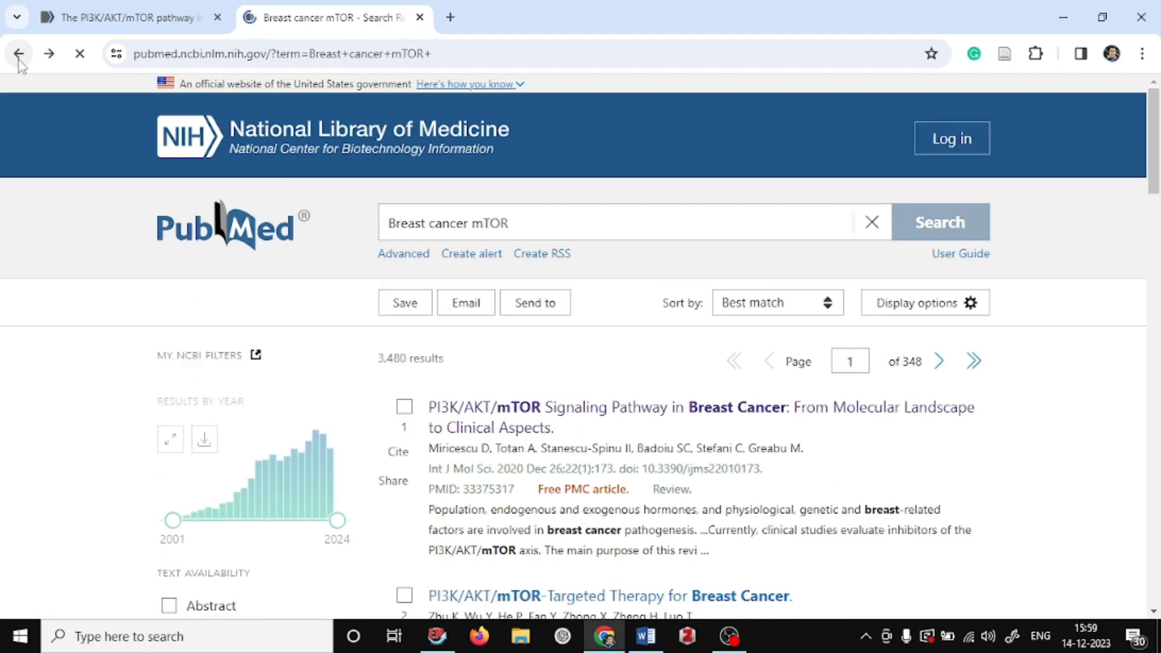
pyautogui.click(19, 58)
pyautogui.click(71, 8)
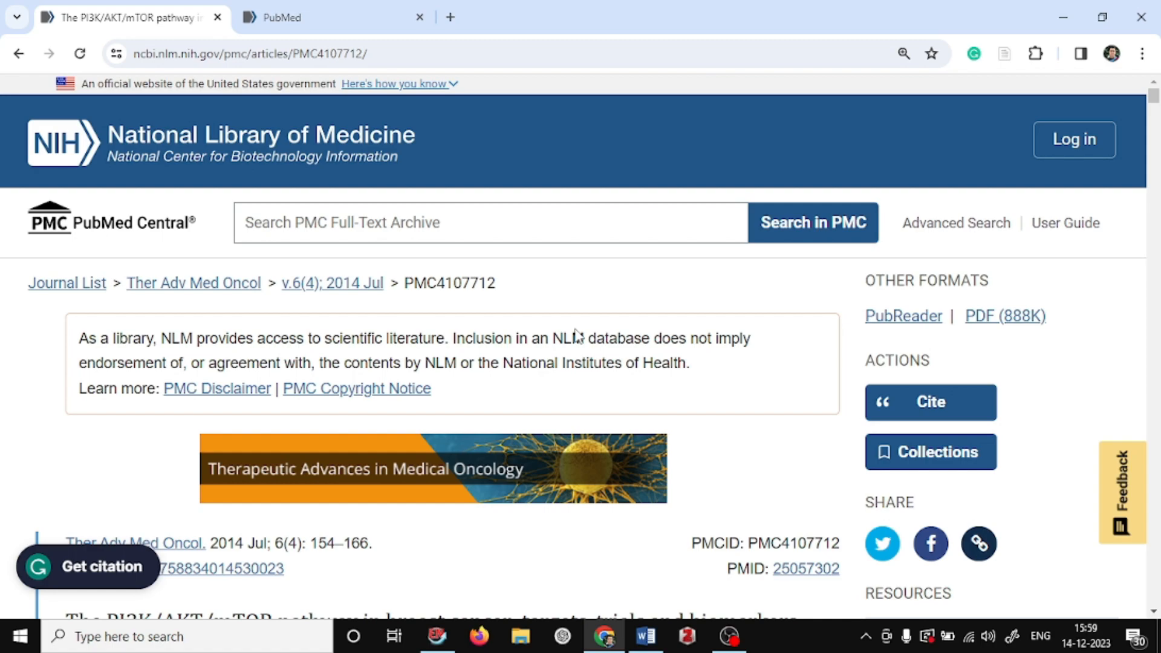
# Open the PMC article's citation options and download its citation as an .nbib file.
pyautogui.scroll(-1, 588, 378)
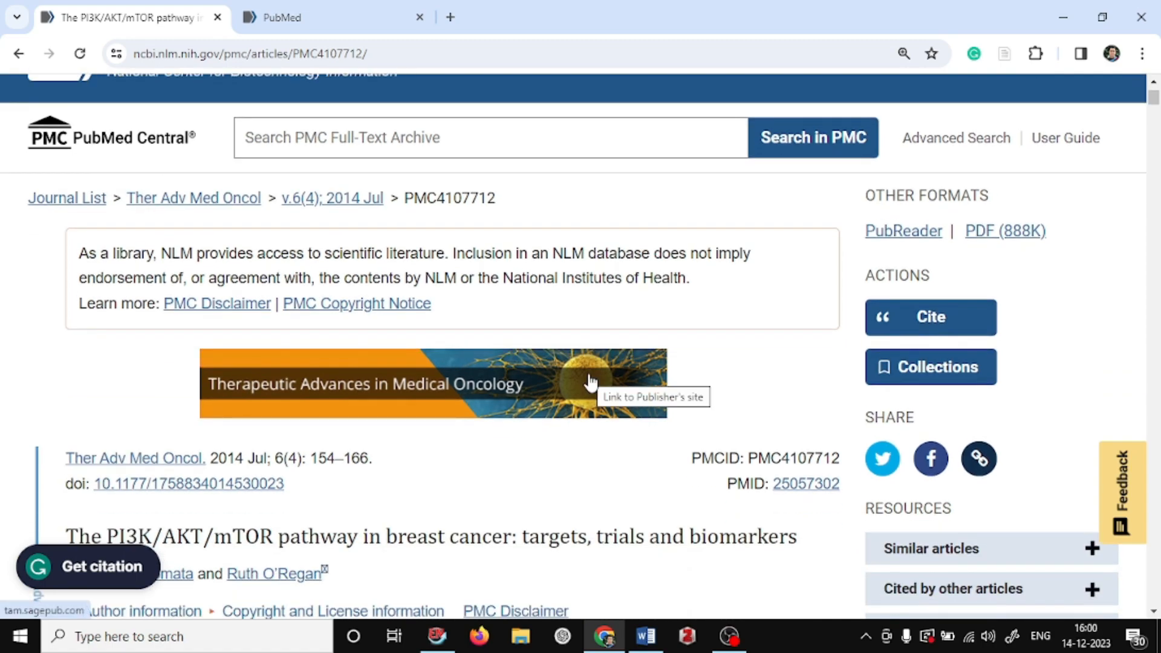
pyautogui.scroll(-1, 590, 381)
pyautogui.scroll(1, 589, 381)
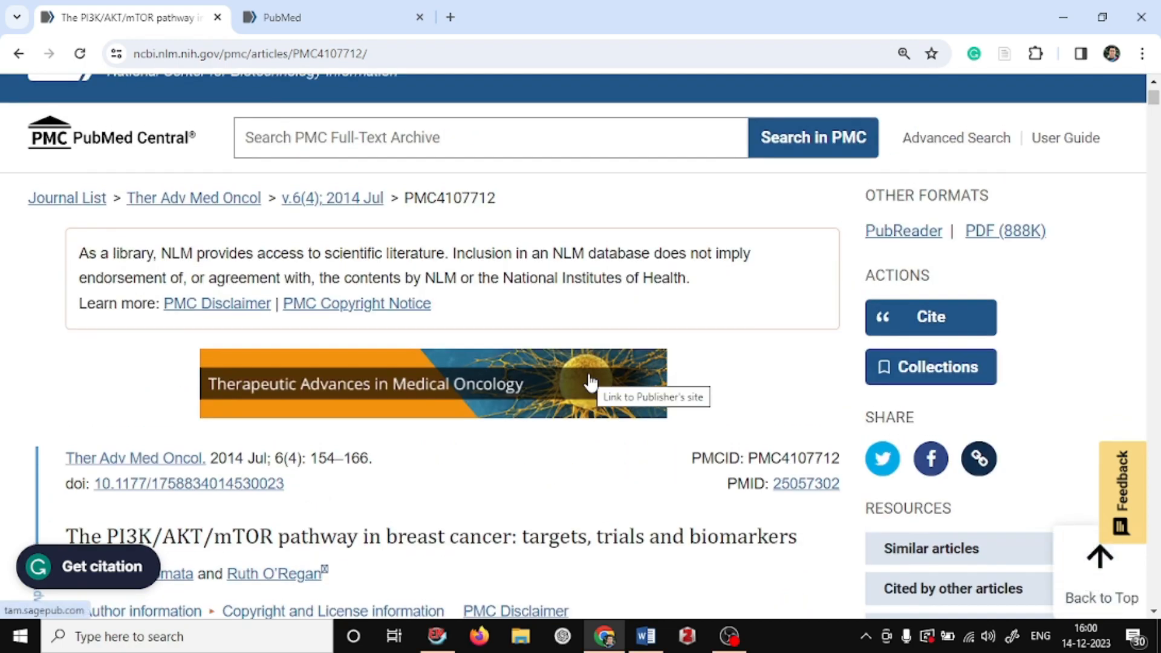
pyautogui.click(930, 320)
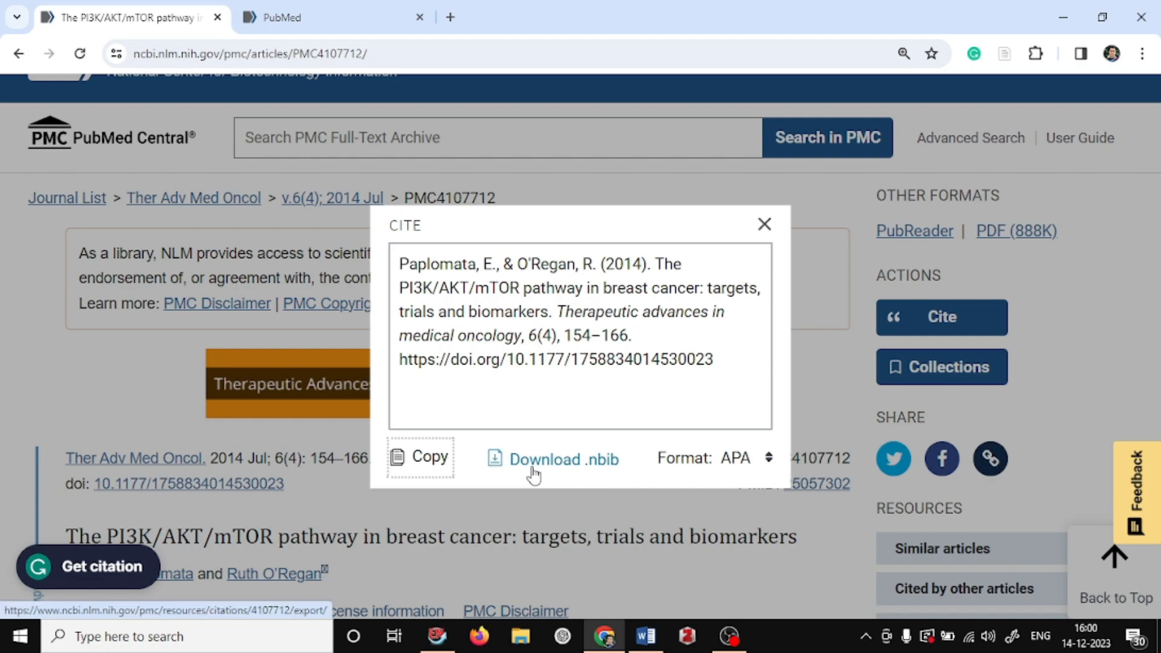
pyautogui.click(532, 471)
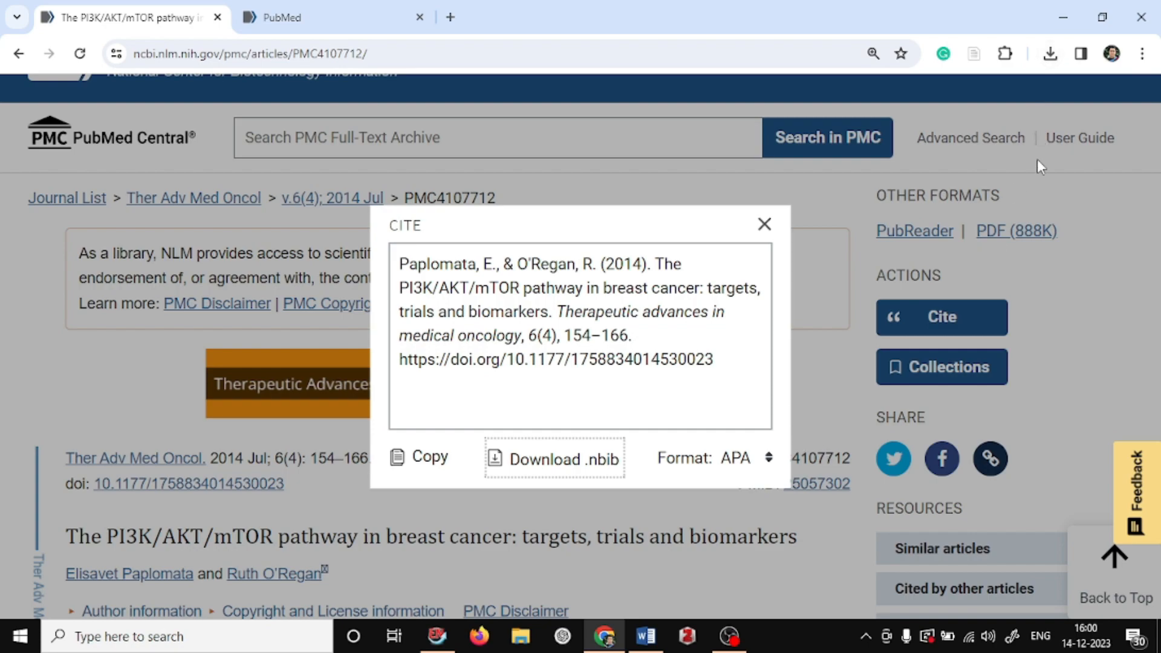
# Import the downloaded pmc_4107712.nbib into EndNote with its reference selected, and switch back to the Word document.
pyautogui.click(1051, 53)
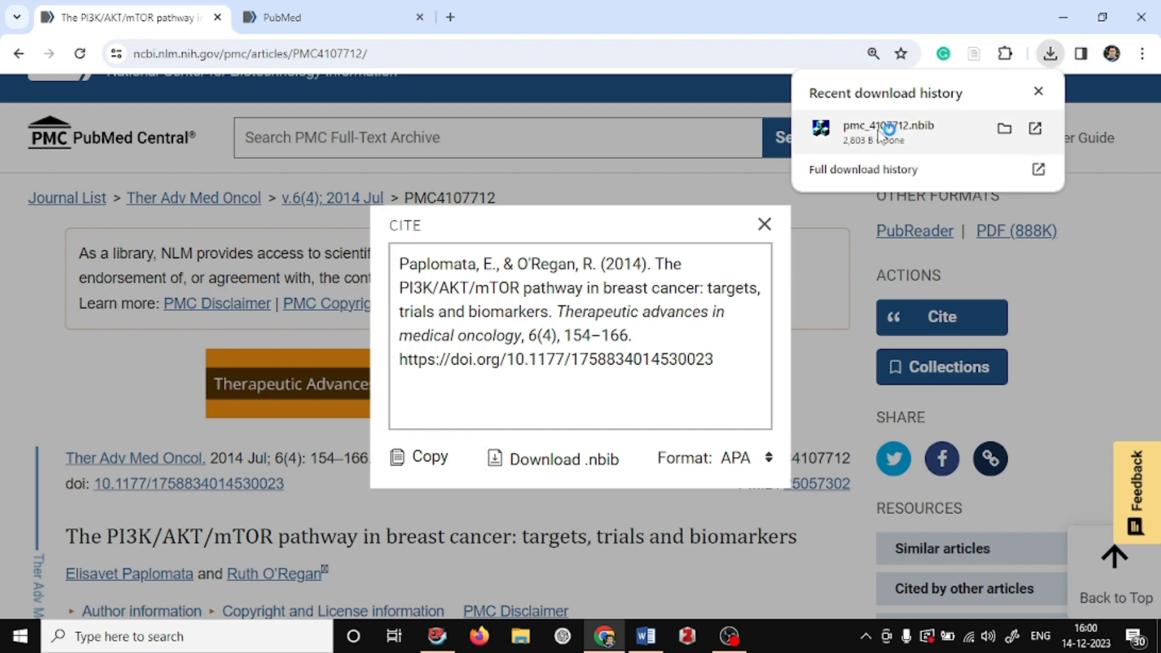
pyautogui.click(879, 129)
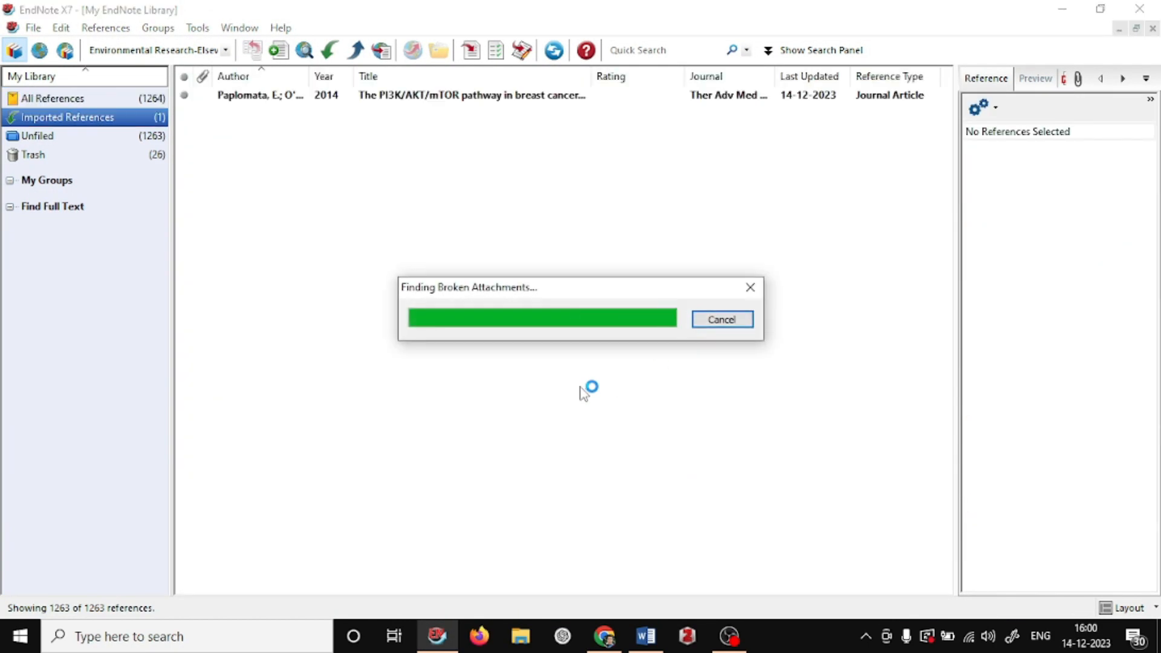
pyautogui.click(446, 99)
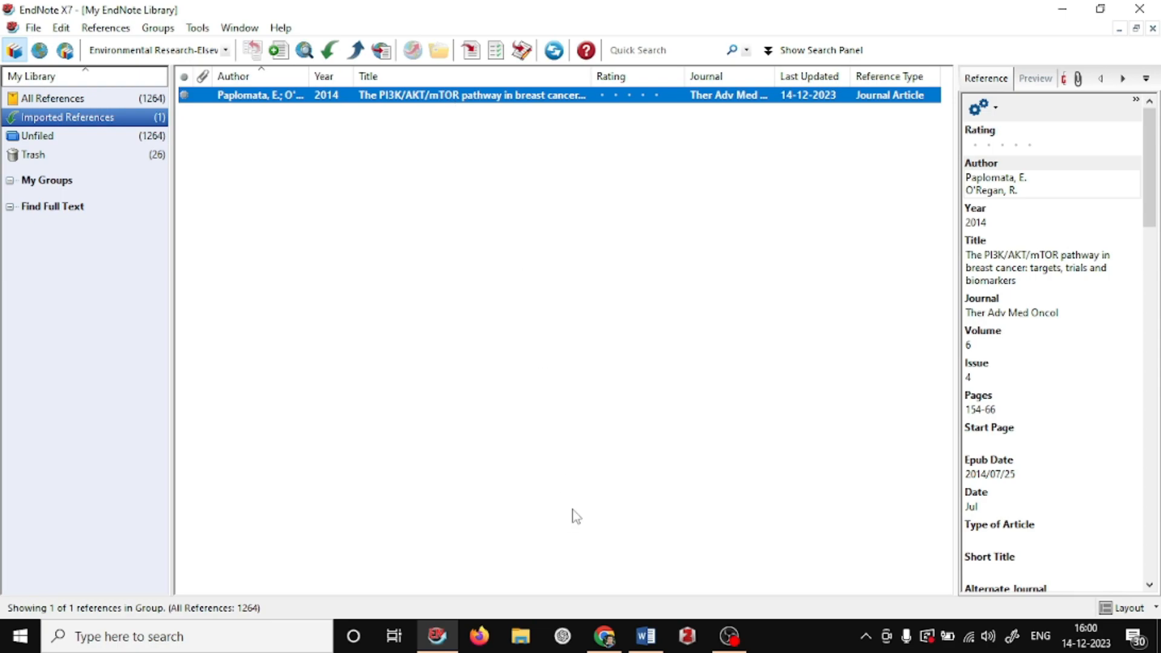
pyautogui.click(646, 637)
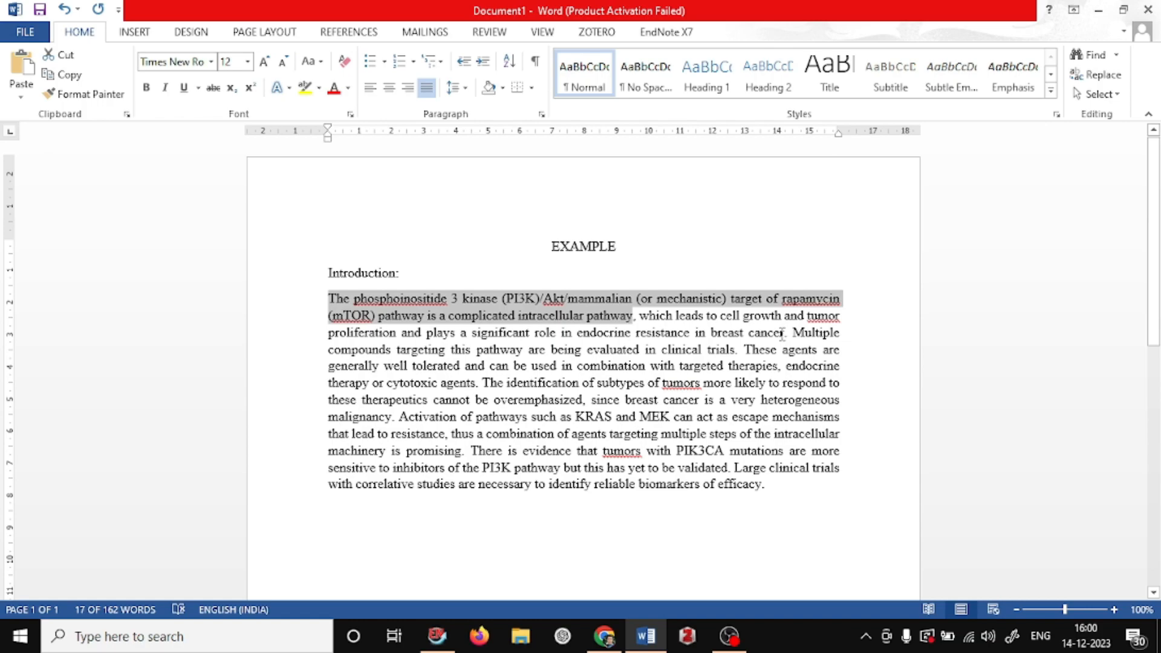
# Insert the imported PI3K/AKT/mTOR pathway reference from EndNote as a citation before the period following "endocrine resistance in breast cancer" in the Word introduction.
pyautogui.click(782, 333)
pyautogui.press('BackSpace')
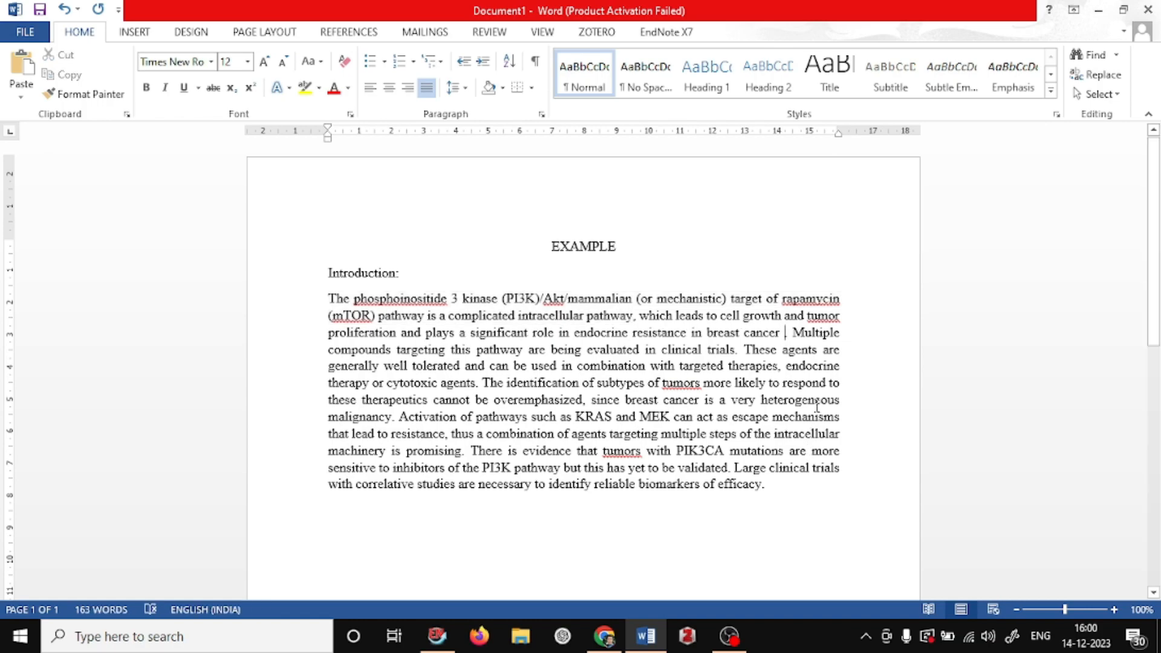
pyautogui.doubleClick(786, 334)
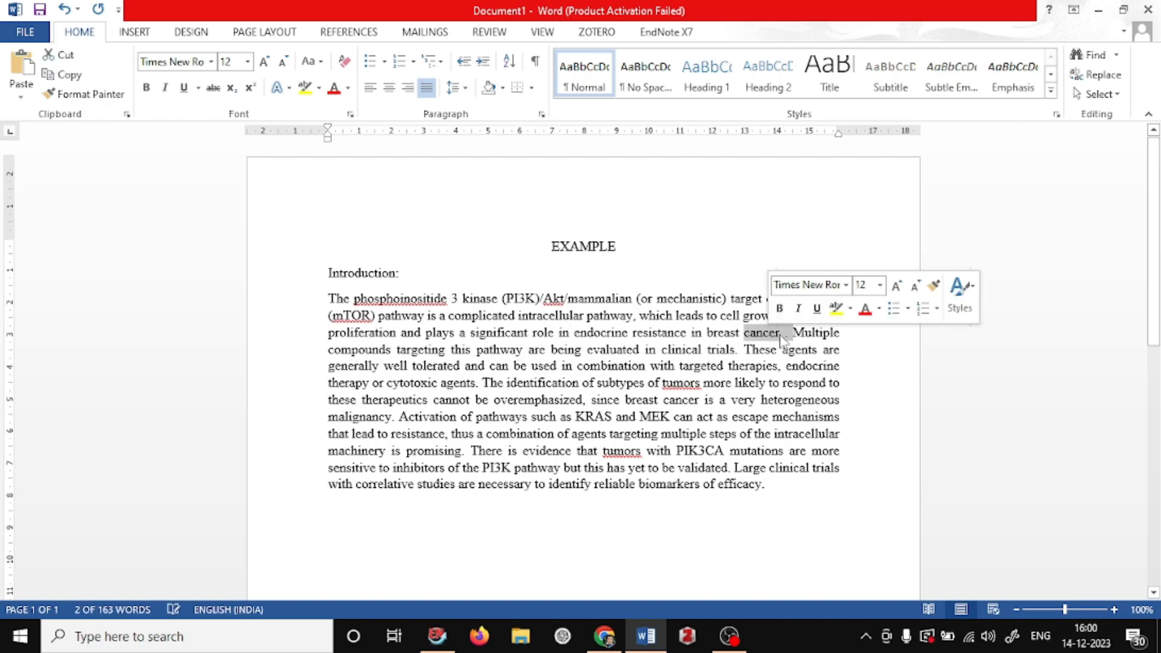
pyautogui.click(785, 338)
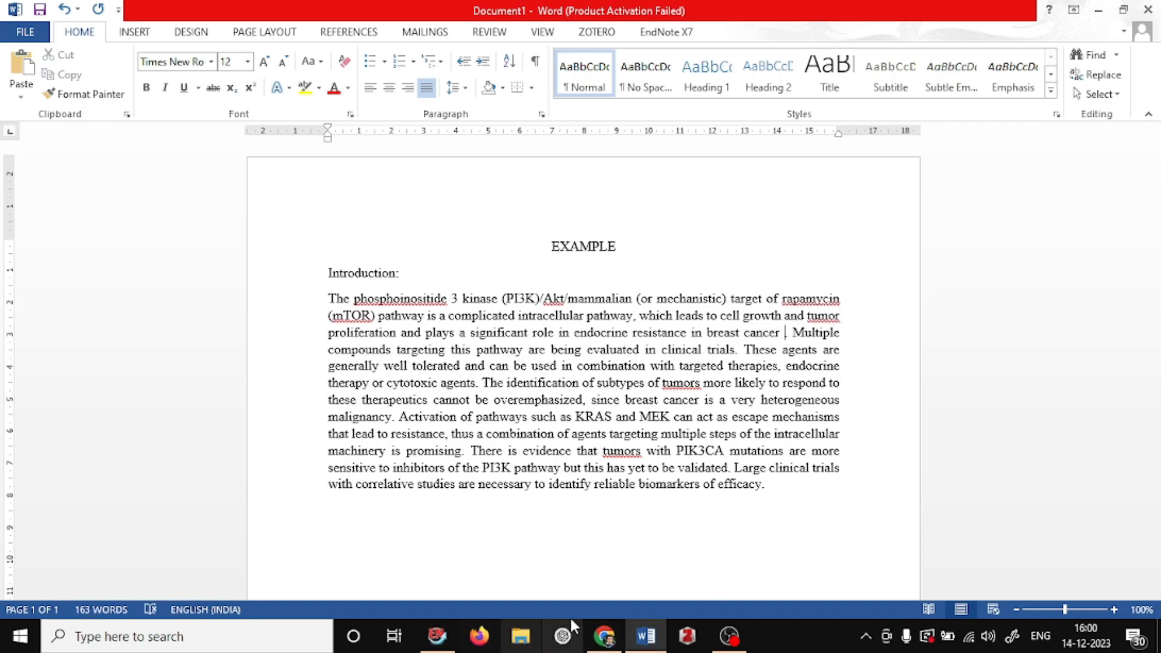
pyautogui.click(436, 636)
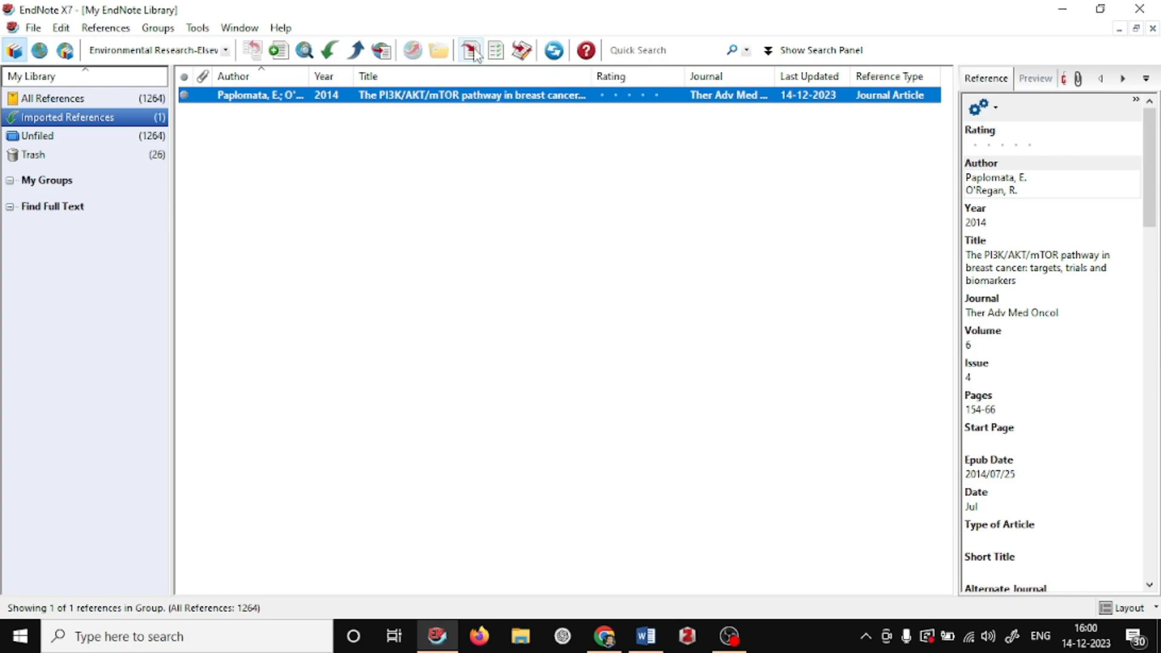
pyautogui.click(474, 169)
pyautogui.click(461, 96)
pyautogui.click(475, 52)
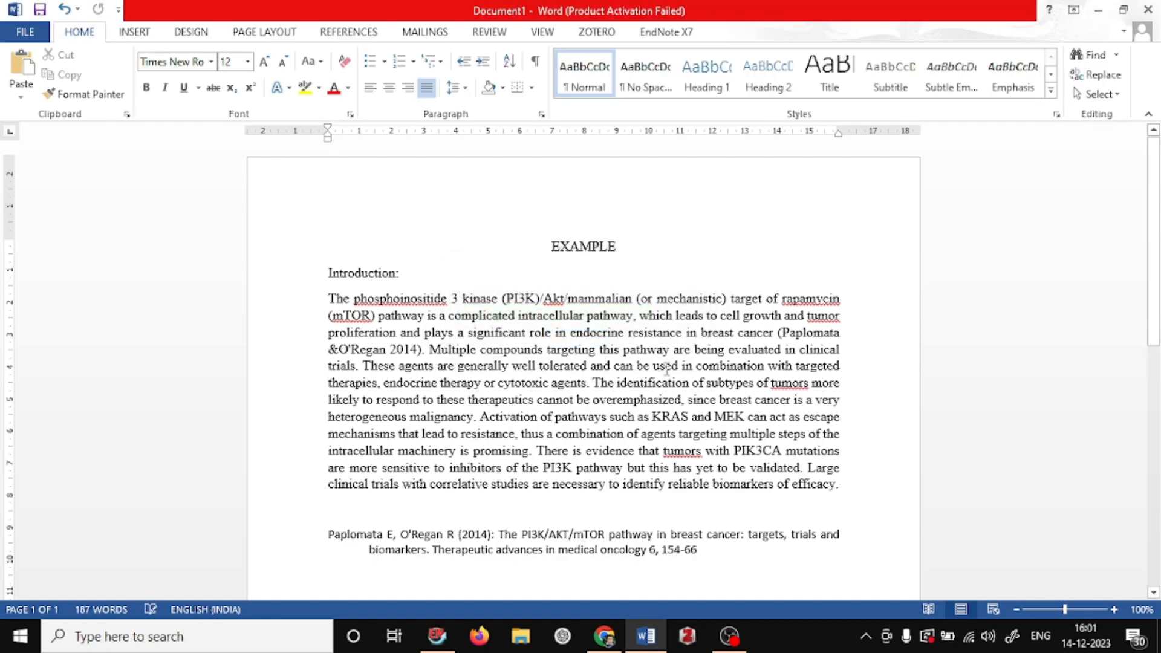
pyautogui.scroll(-1, 667, 369)
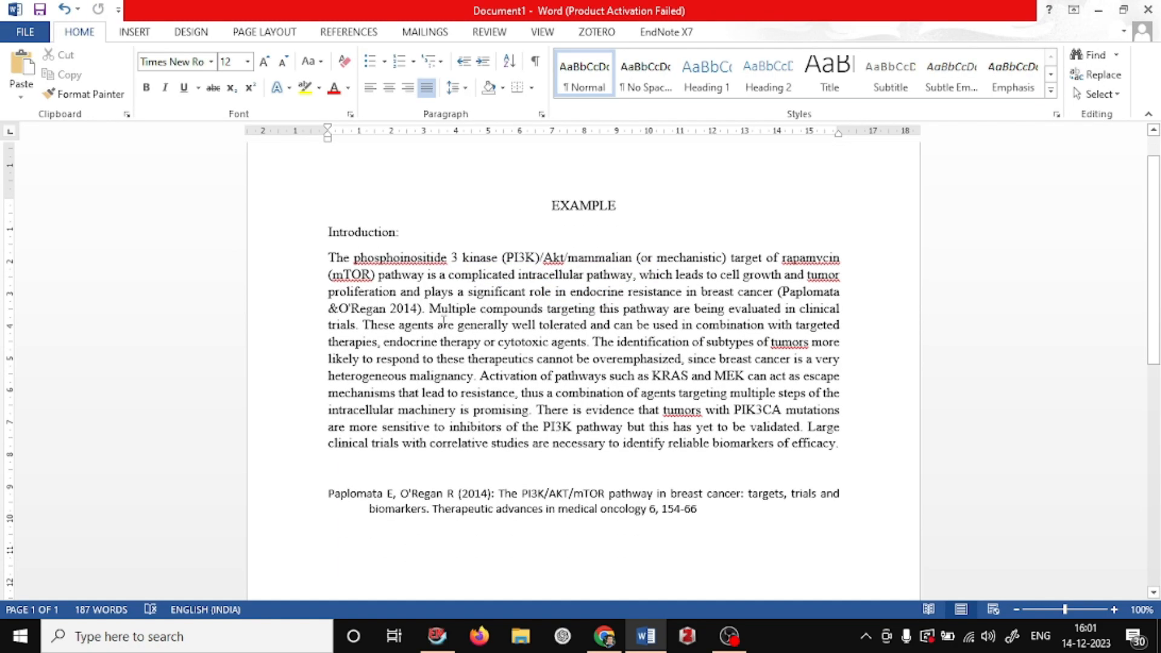
pyautogui.moveTo(425, 308); pyautogui.dragTo(779, 292)
pyautogui.click(624, 392)
pyautogui.moveTo(624, 392); pyautogui.dragTo(449, 276)
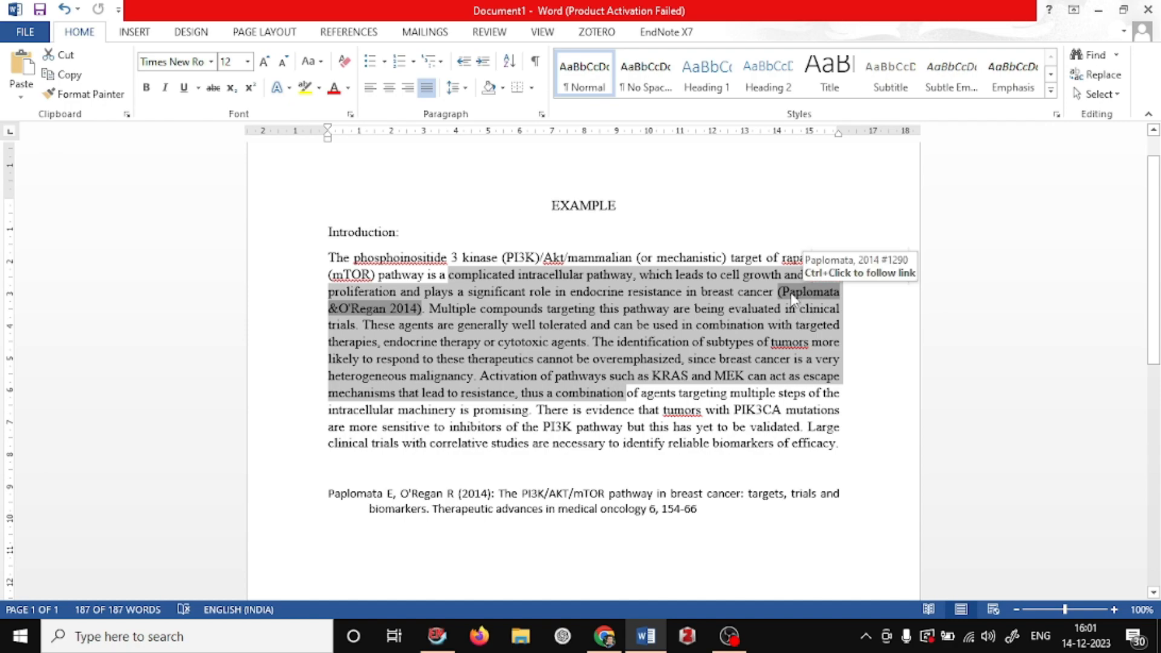
pyautogui.click(426, 342)
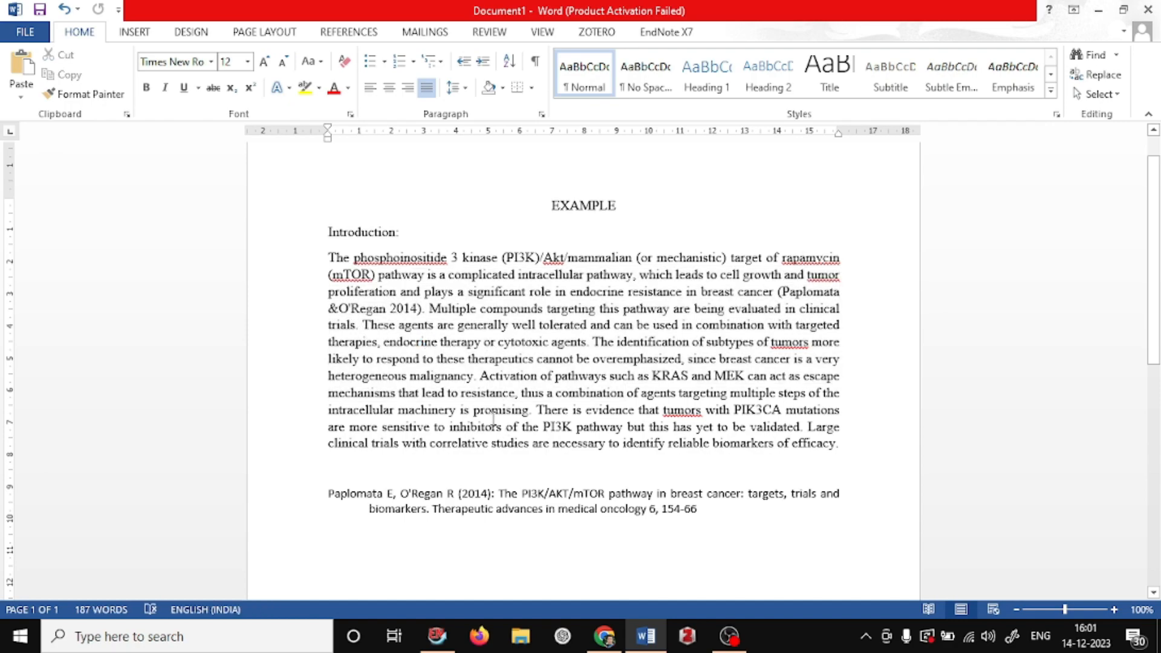
# Add a "References:" heading above the bibliography entry, with a blank line between it and the introduction paragraph.
pyautogui.click(356, 470)
pyautogui.write('References:')
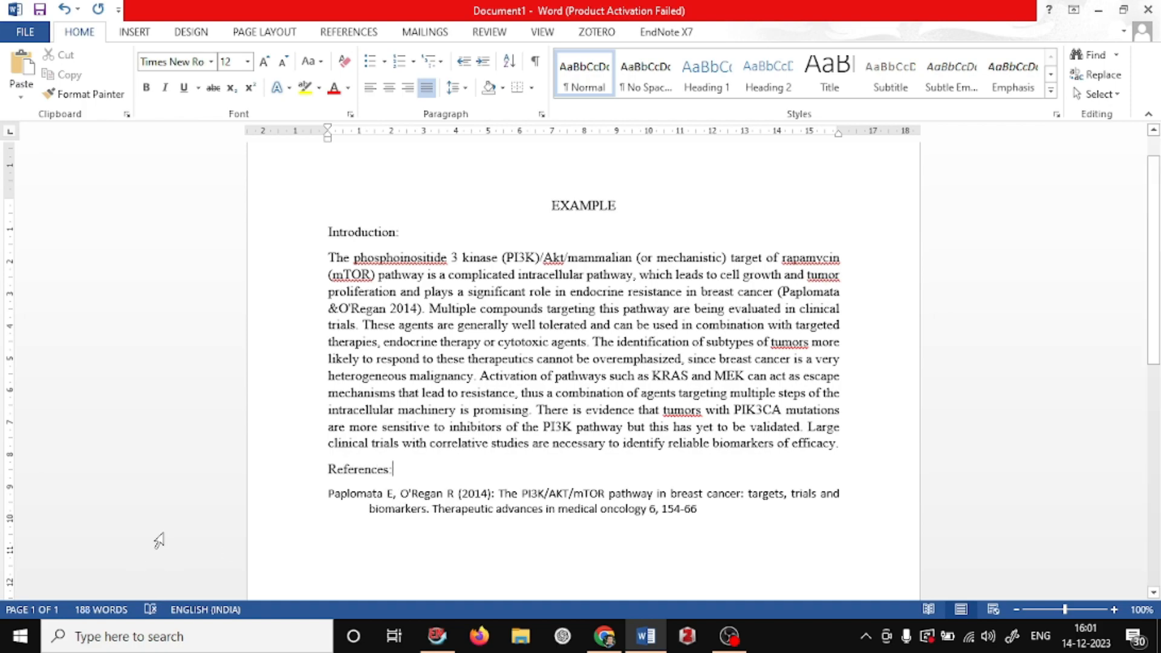
pyautogui.press('Return')
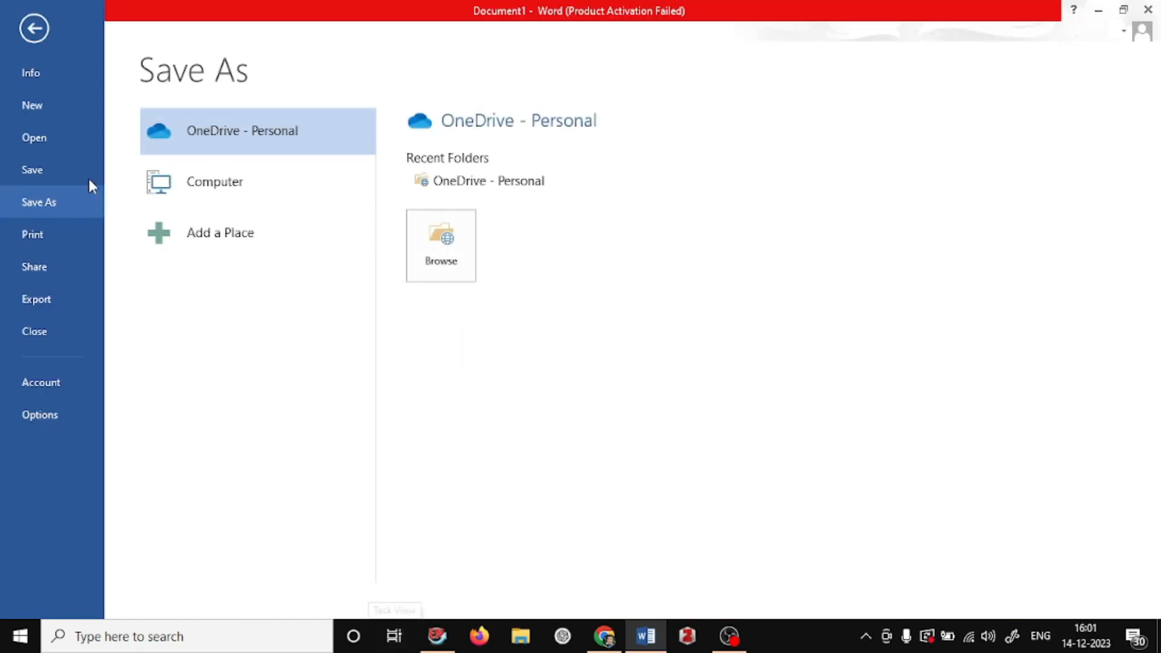
pyautogui.click(33, 29)
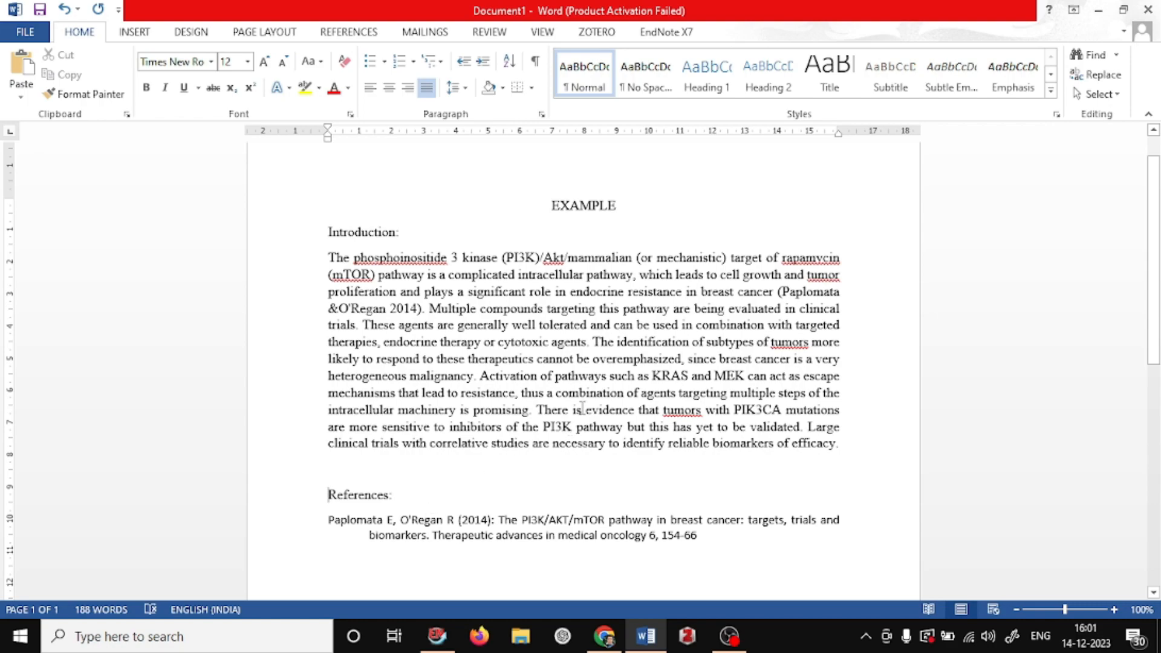
pyautogui.moveTo(757, 275); pyautogui.dragTo(792, 324)
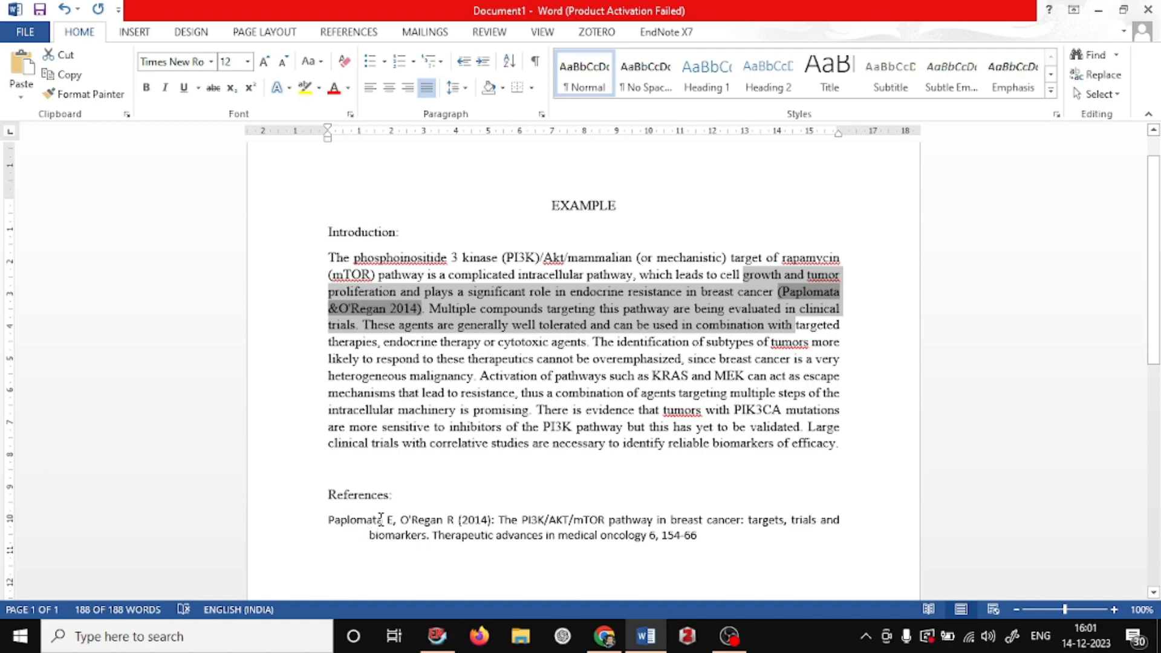
pyautogui.tripleClick(502, 519)
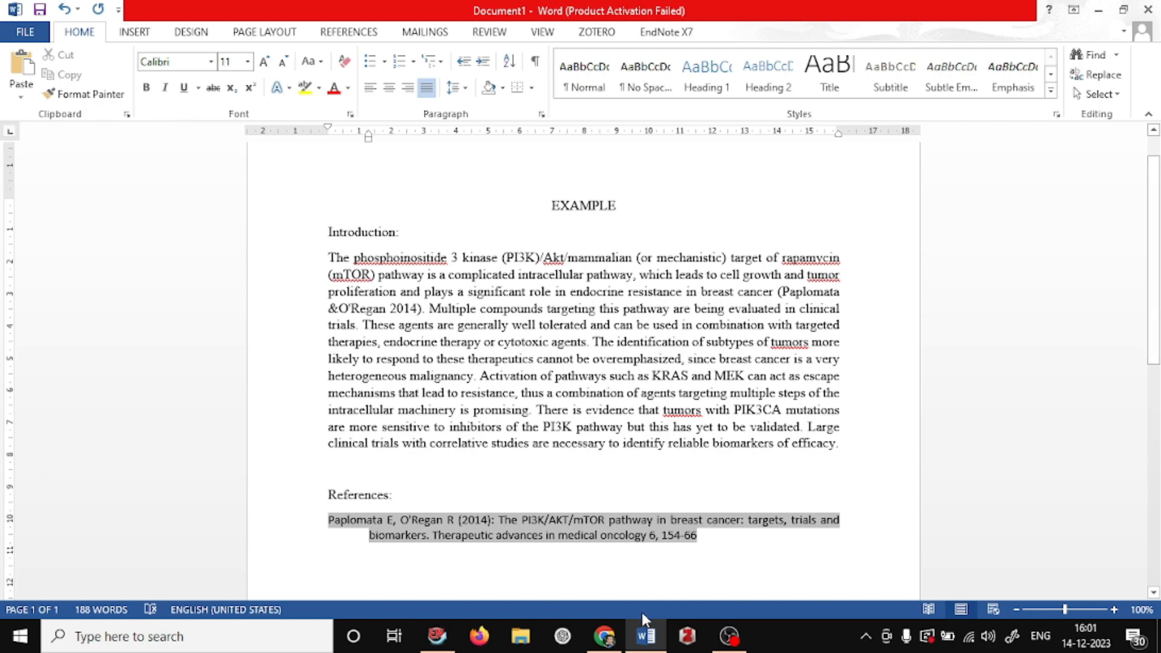
# Switch to Chrome, search PubMed for "mTOR" and open the article "The mTOR-Autophagy Axis and the Control of Metabolism".
pyautogui.click(604, 637)
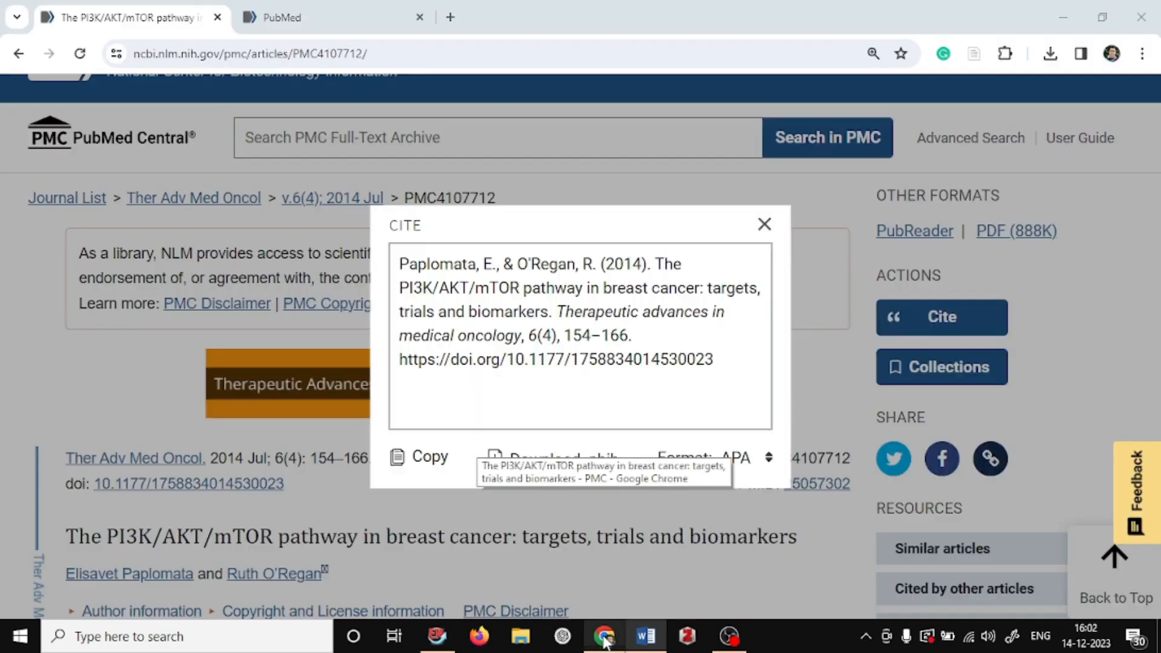
pyautogui.click(217, 445)
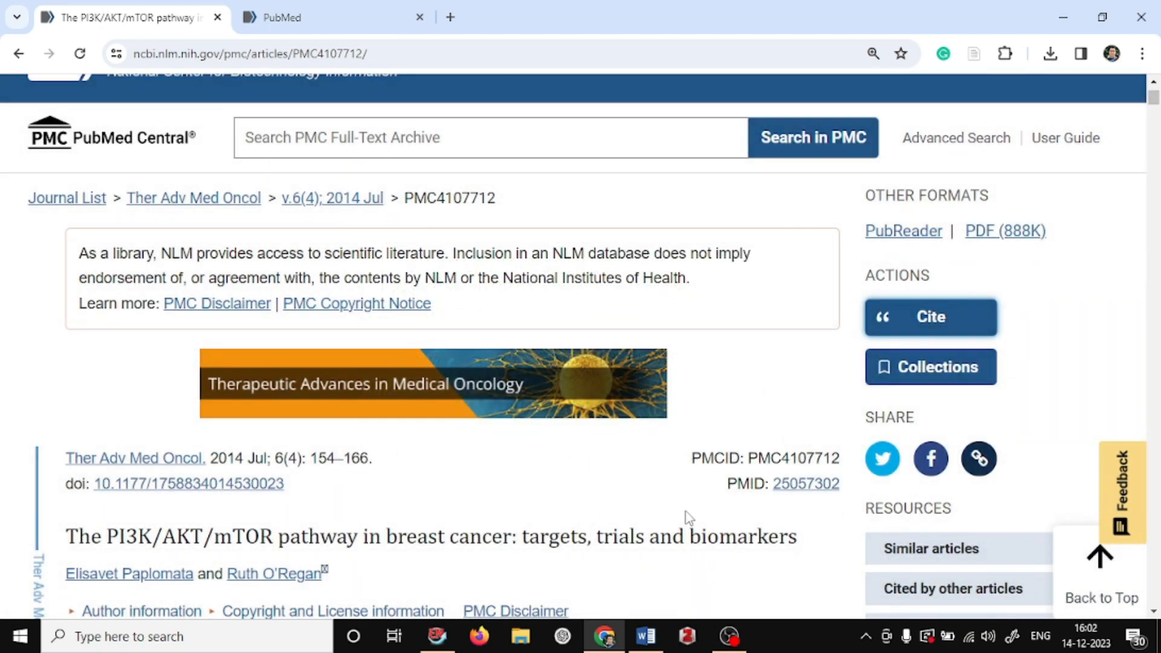
pyautogui.click(351, 8)
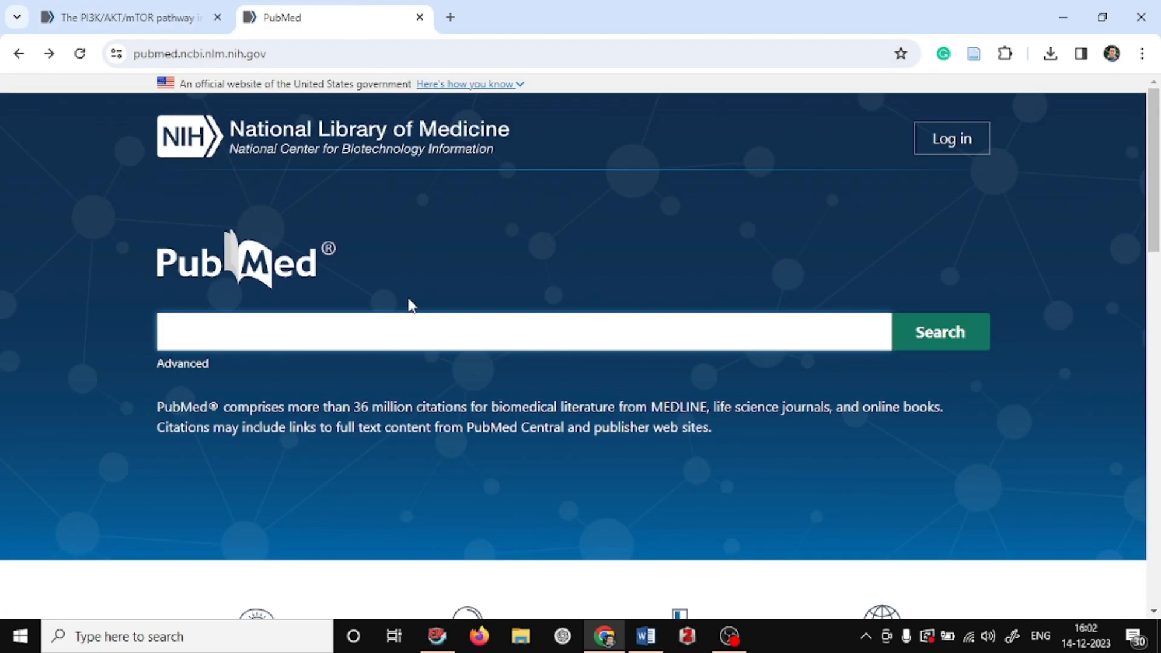
pyautogui.scroll(-1, 411, 317)
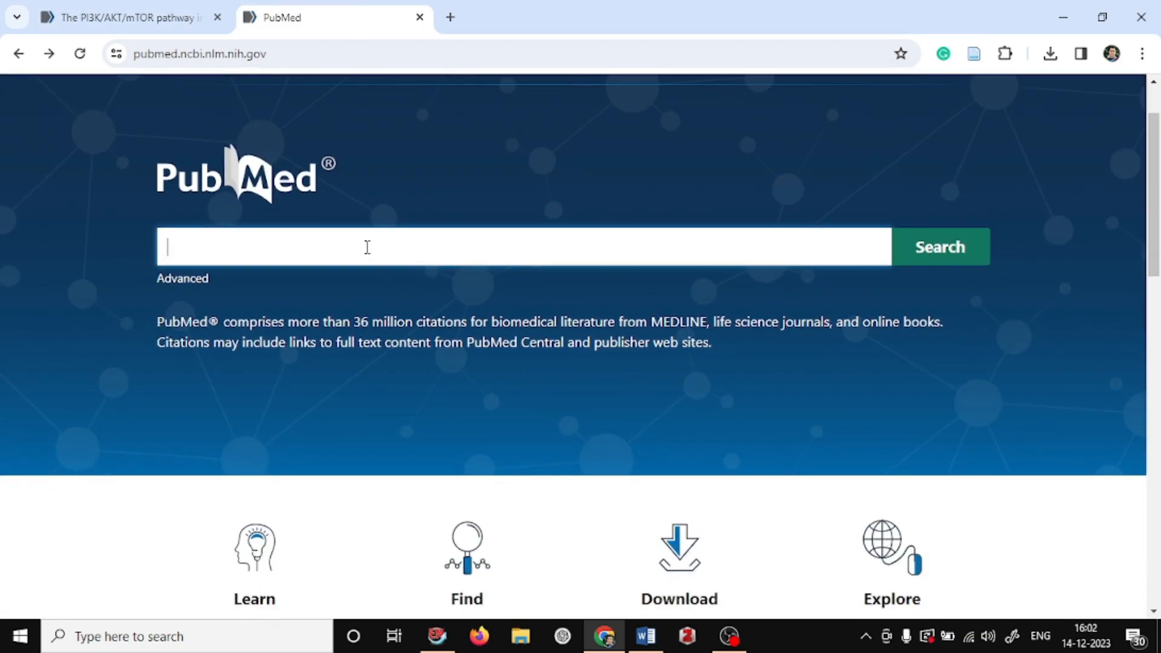
pyautogui.write('mTOR')
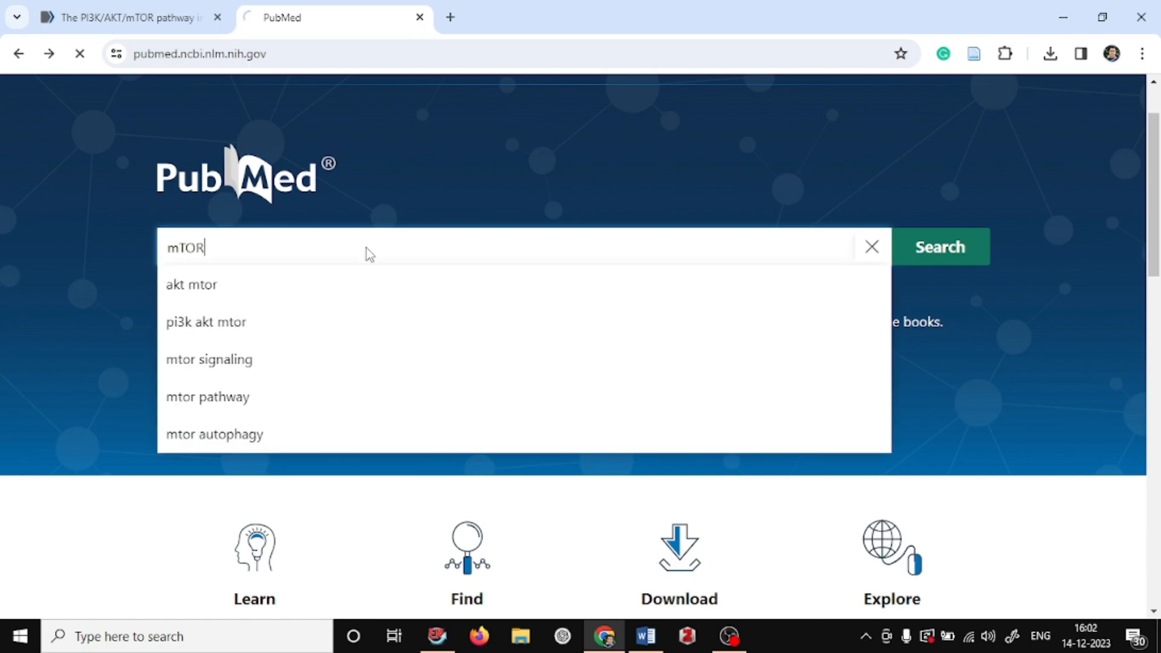
pyautogui.press('Return')
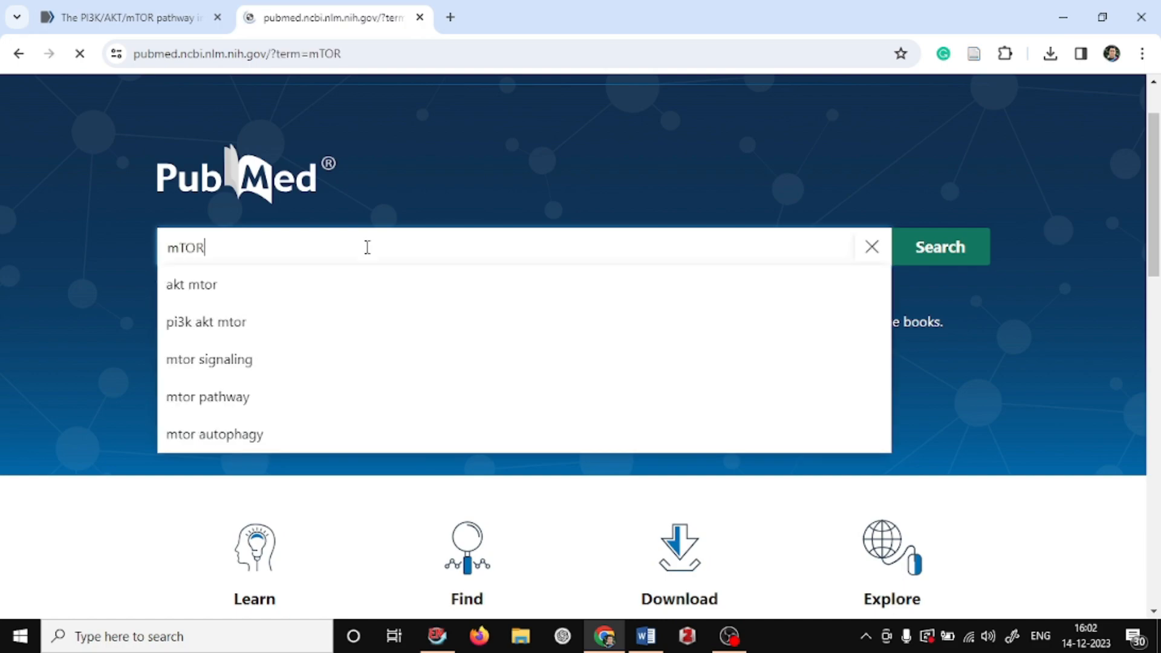
pyautogui.scroll(-7, 458, 412)
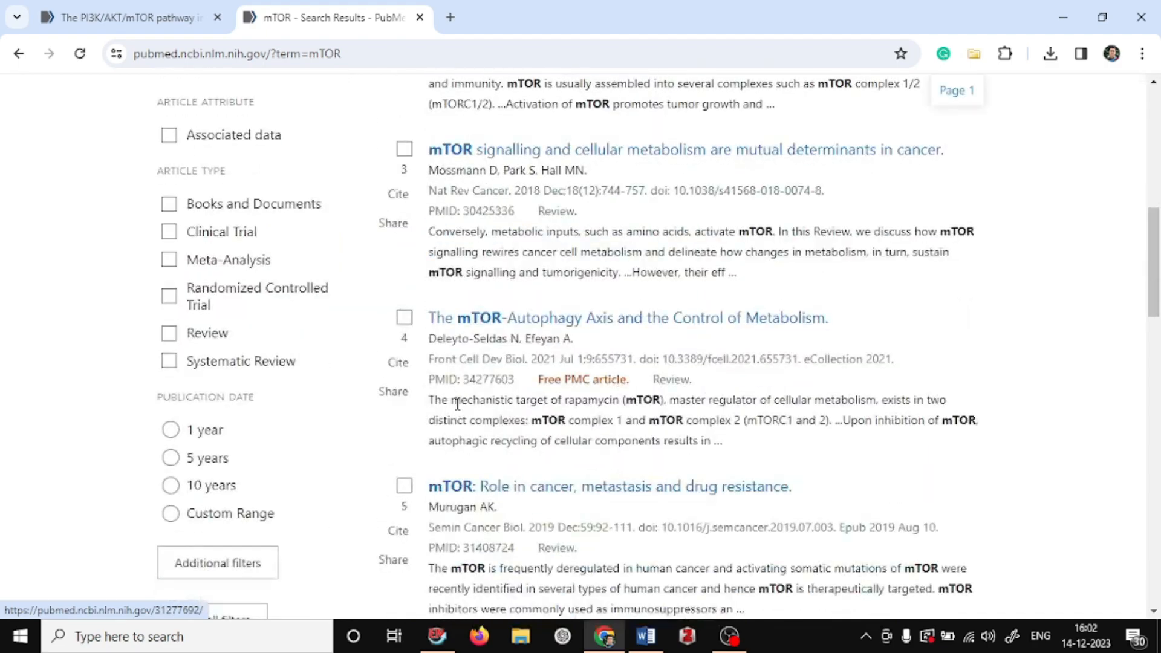
pyautogui.click(564, 321)
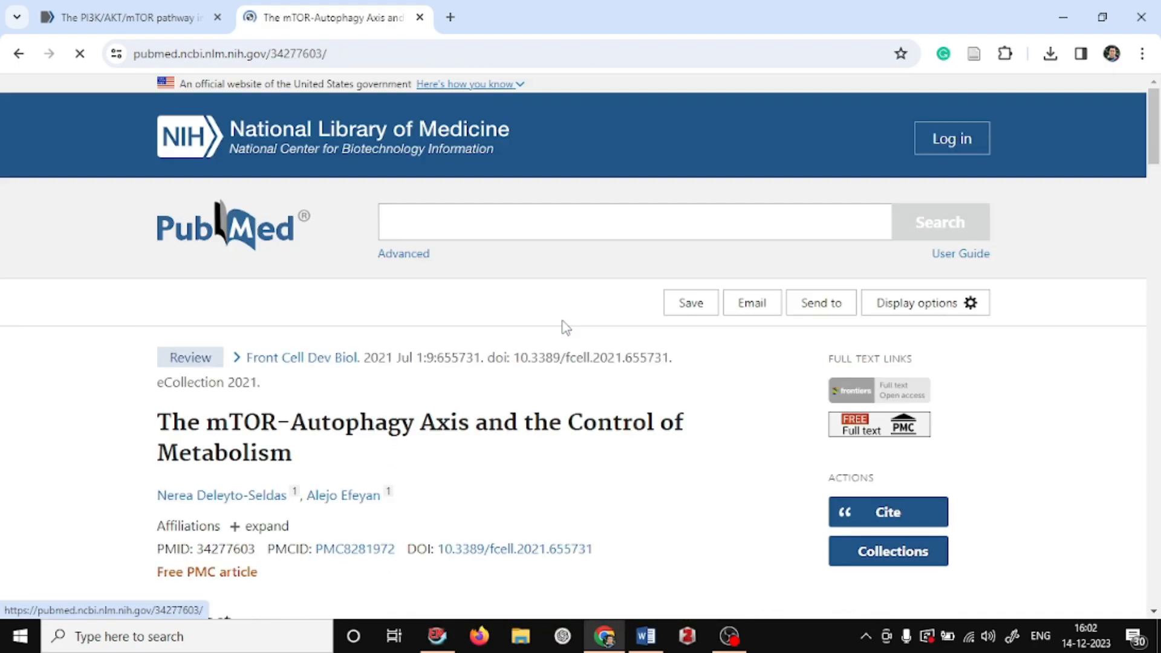
# Download the mTOR-Autophagy article's citation as an .nbib file and open 34277603.nbib to import it into EndNote.
pyautogui.scroll(-3, 564, 329)
pyautogui.scroll(-5, 564, 330)
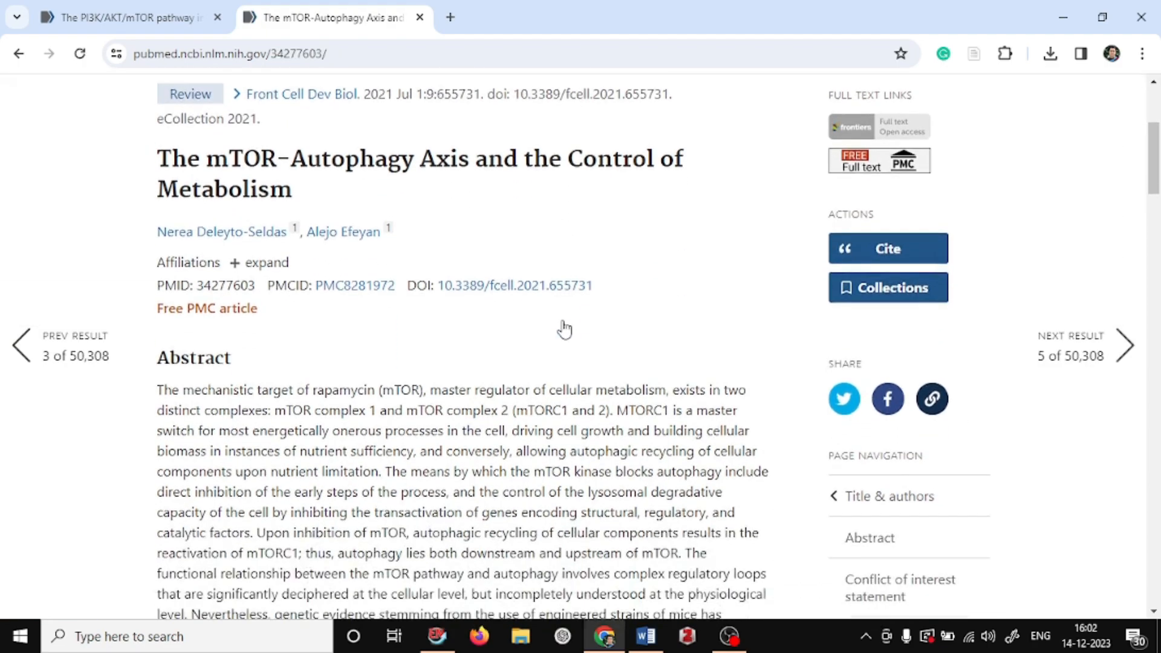
pyautogui.scroll(7, 564, 329)
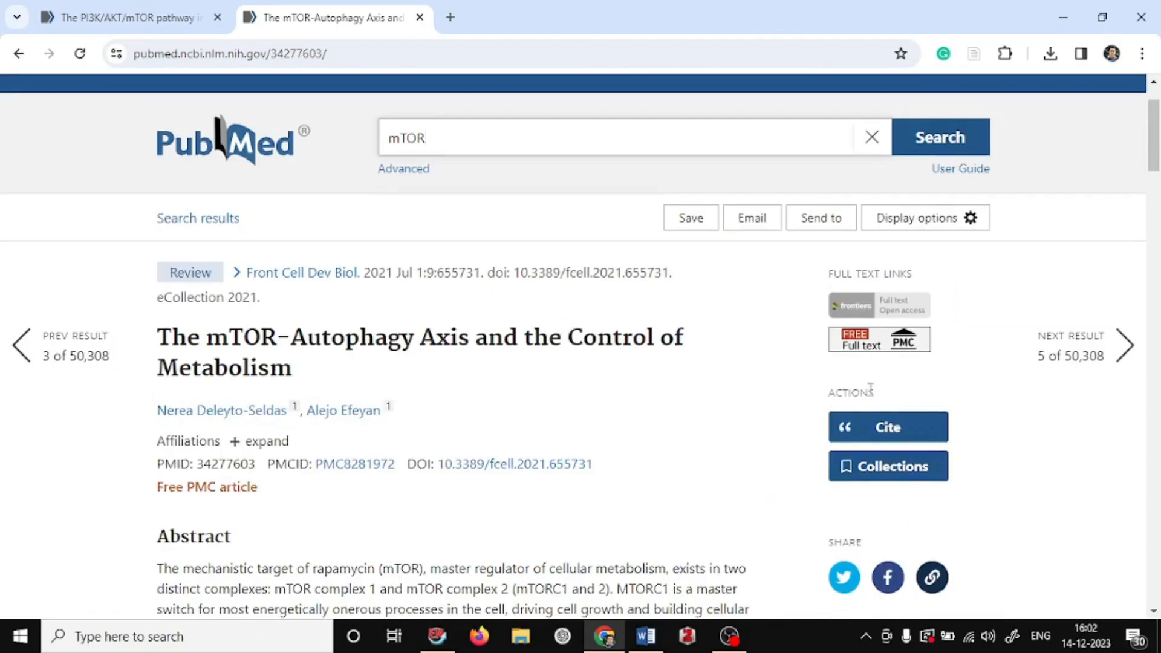
pyautogui.click(896, 430)
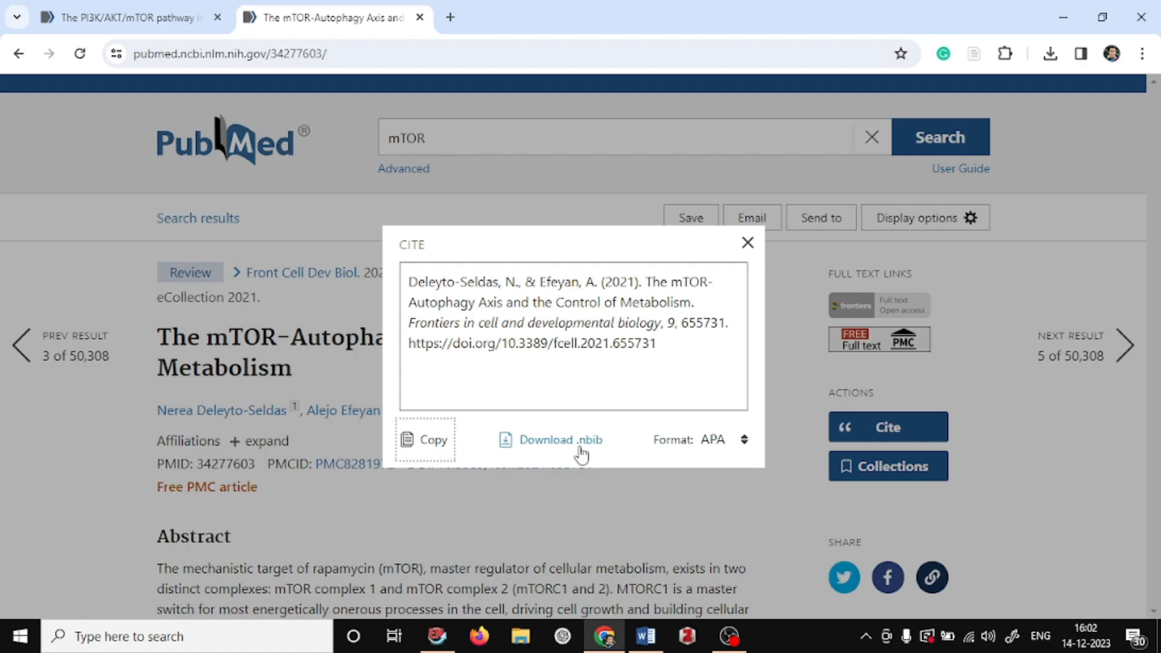
pyautogui.click(580, 452)
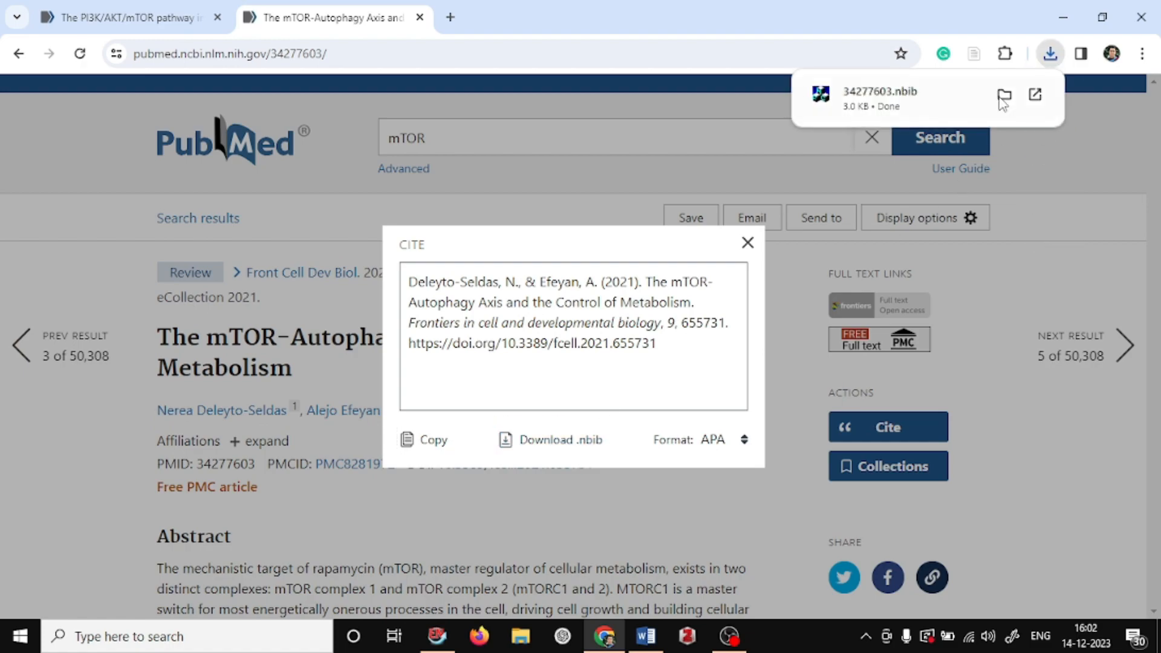
pyautogui.click(890, 93)
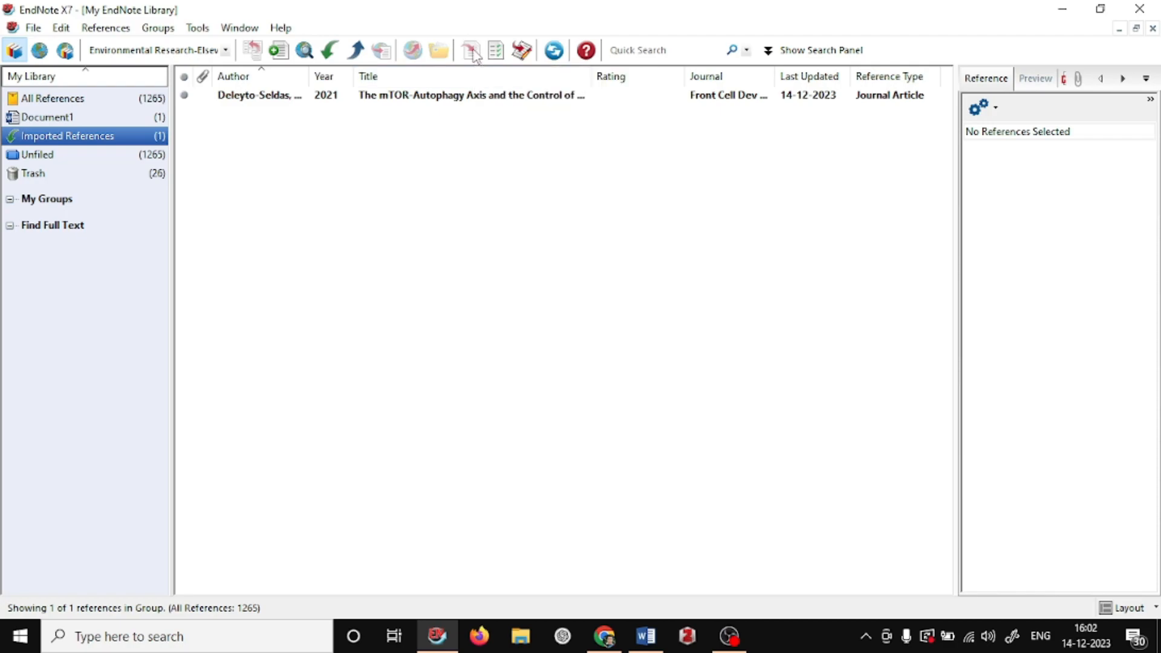
# Insert the mTOR-Autophagy reference from EndNote as a citation before the period following "cytotoxic agents" in the Word introduction.
pyautogui.click(477, 98)
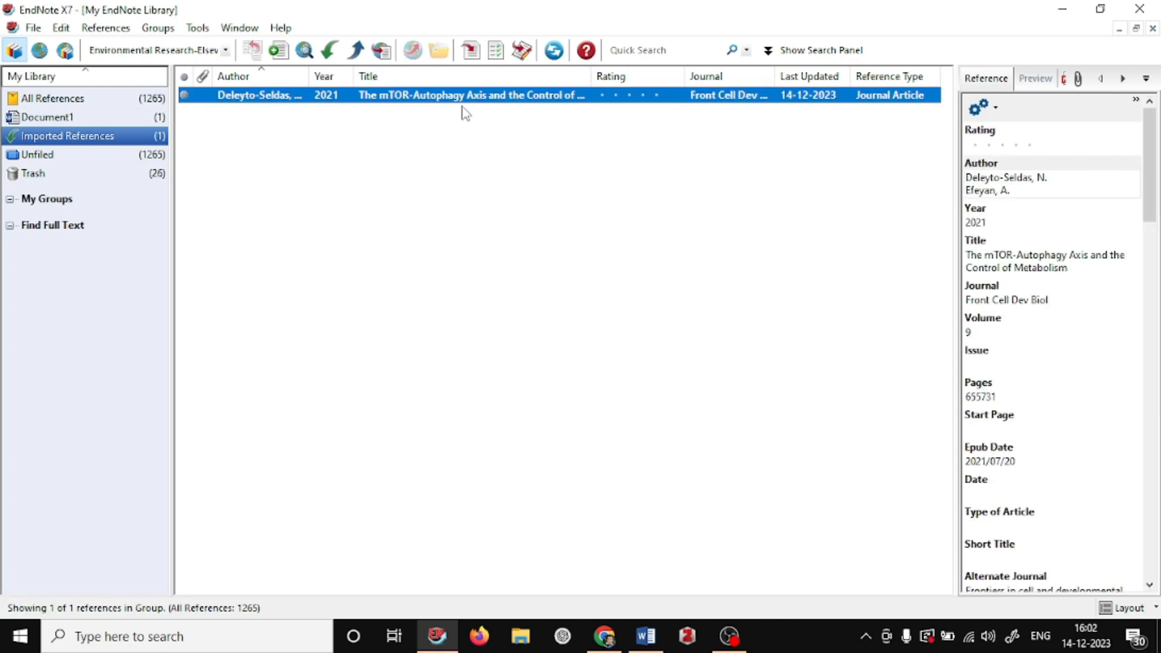
pyautogui.click(638, 644)
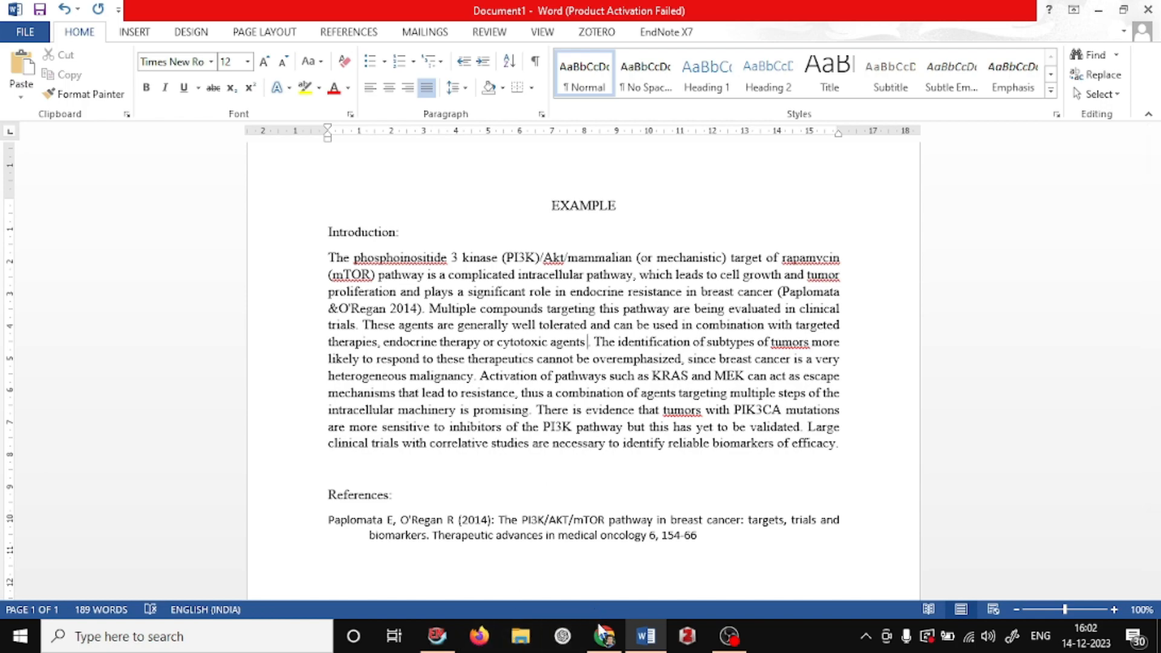
pyautogui.click(451, 643)
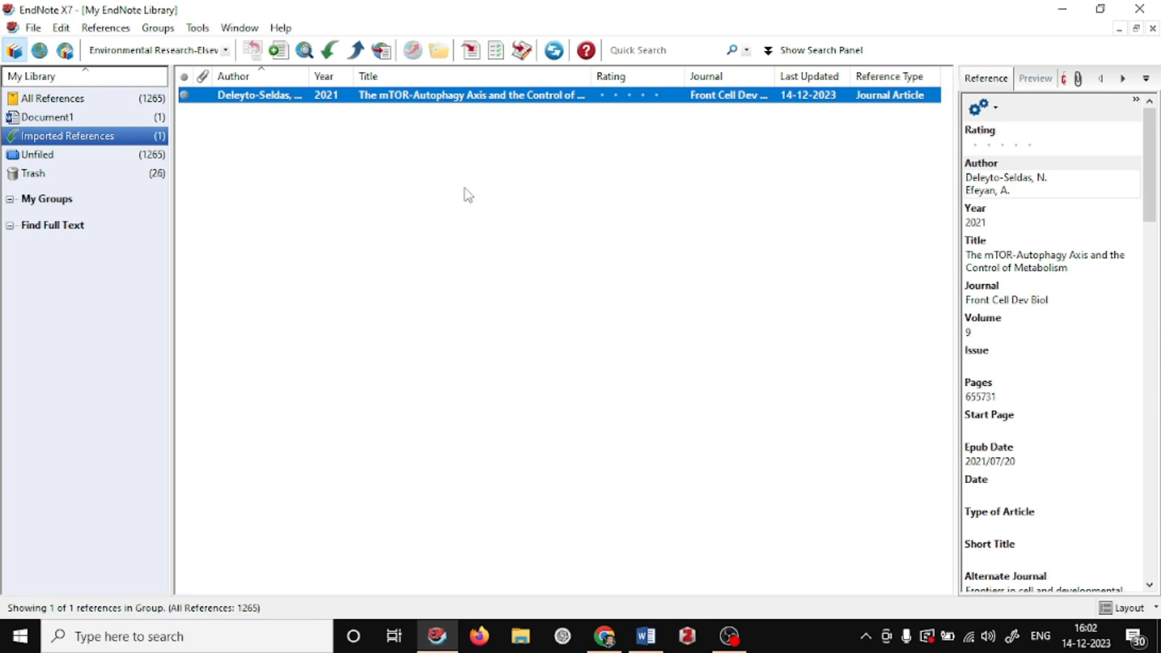
pyautogui.click(482, 54)
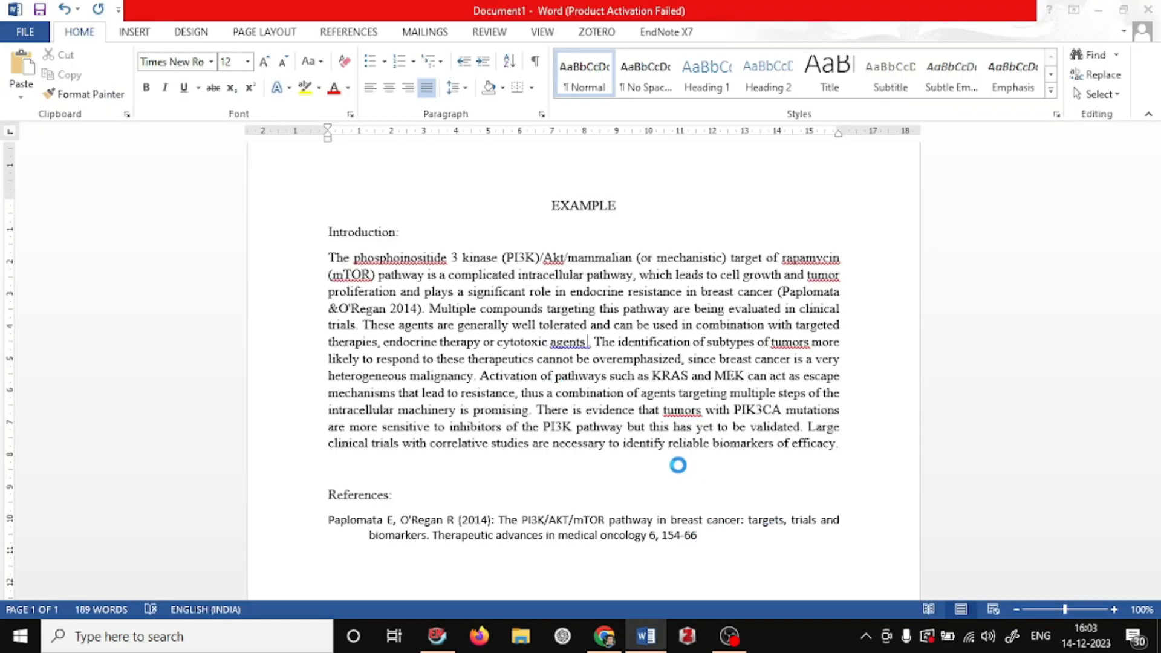
pyautogui.scroll(-1, 681, 465)
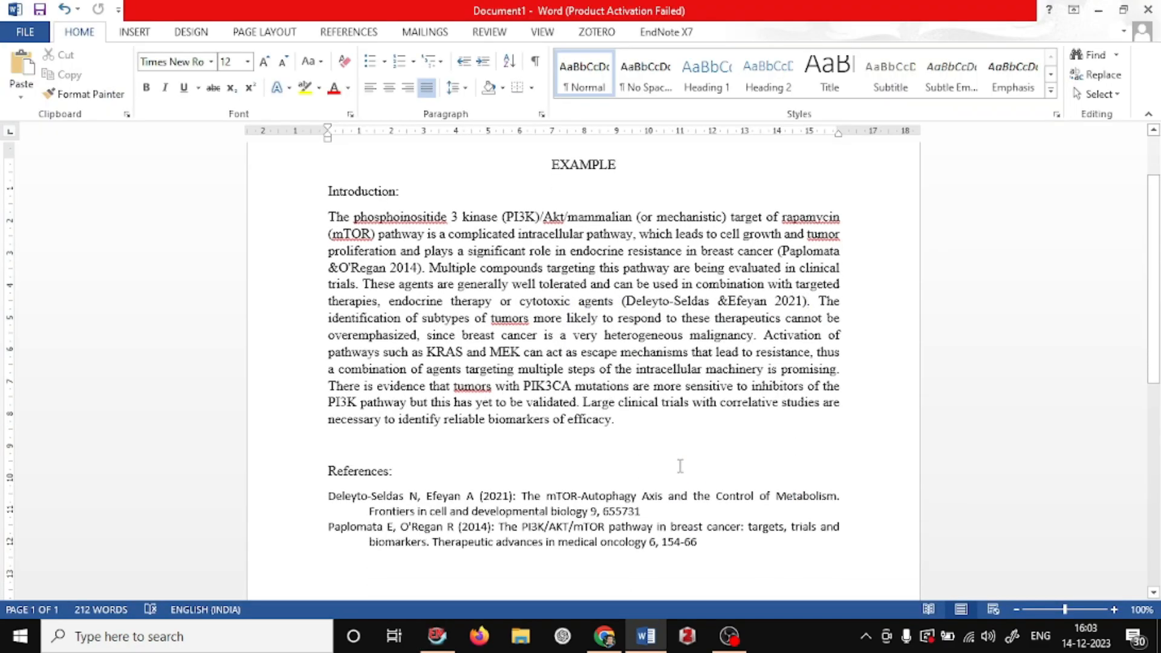
# Place the Word cursor after "efficacy" before the final period, and open "mTOR signalling: jack-of-all-trades" from the PubMed results in Chrome.
pyautogui.click(613, 420)
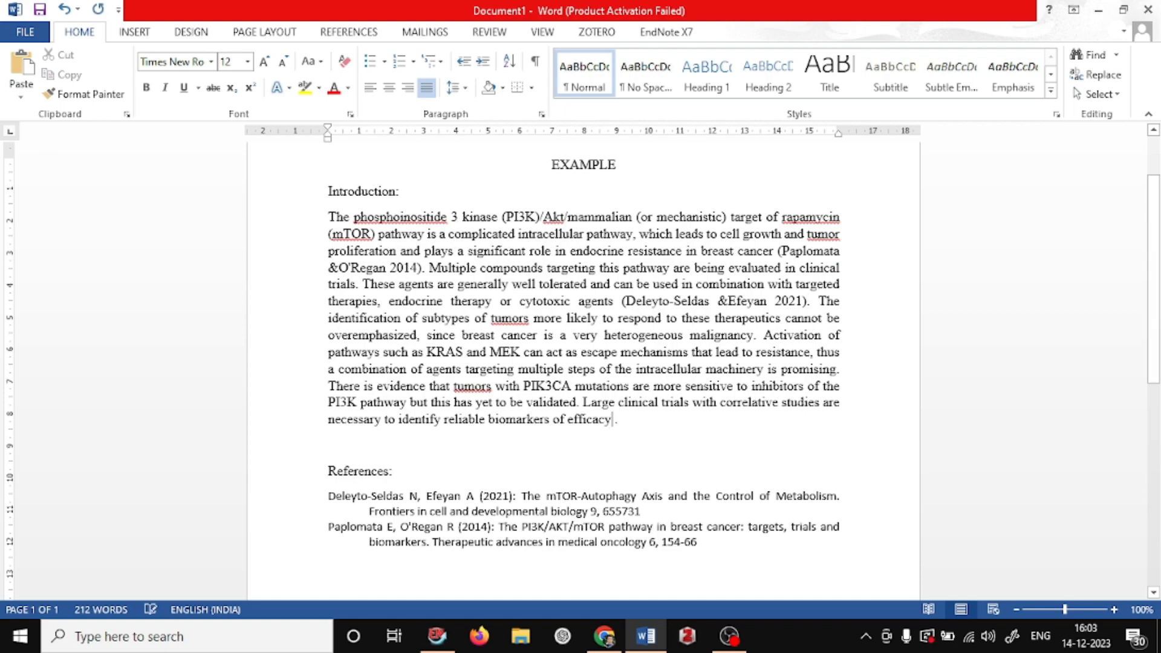
pyautogui.click(621, 647)
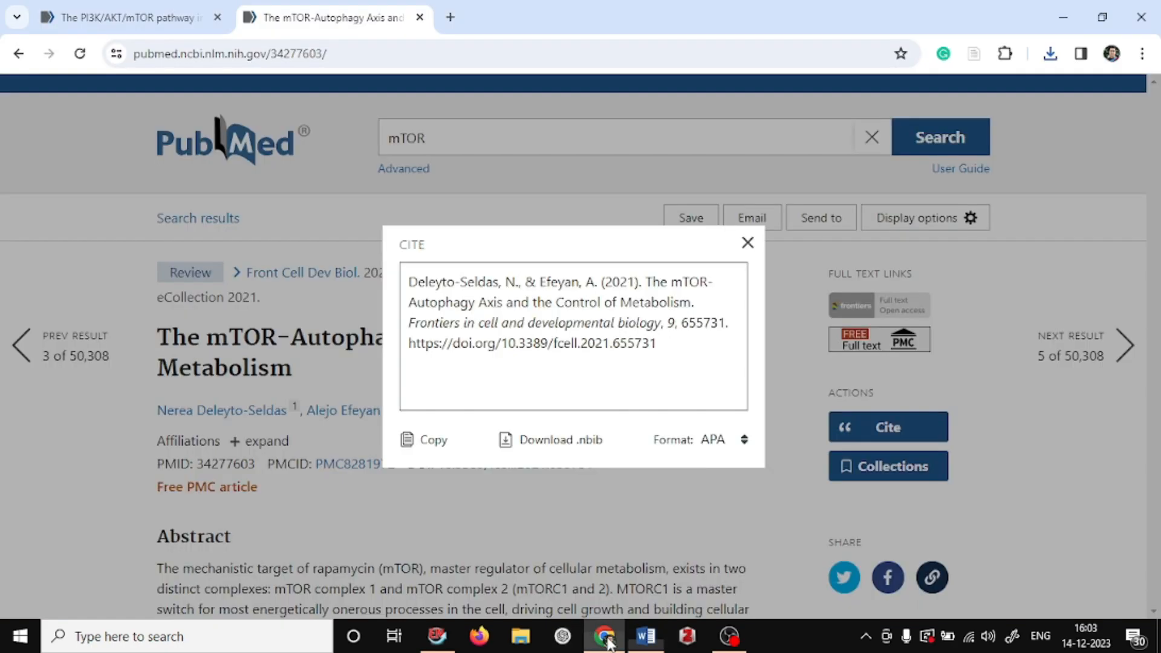
pyautogui.click(23, 55)
pyautogui.scroll(-15, 381, 363)
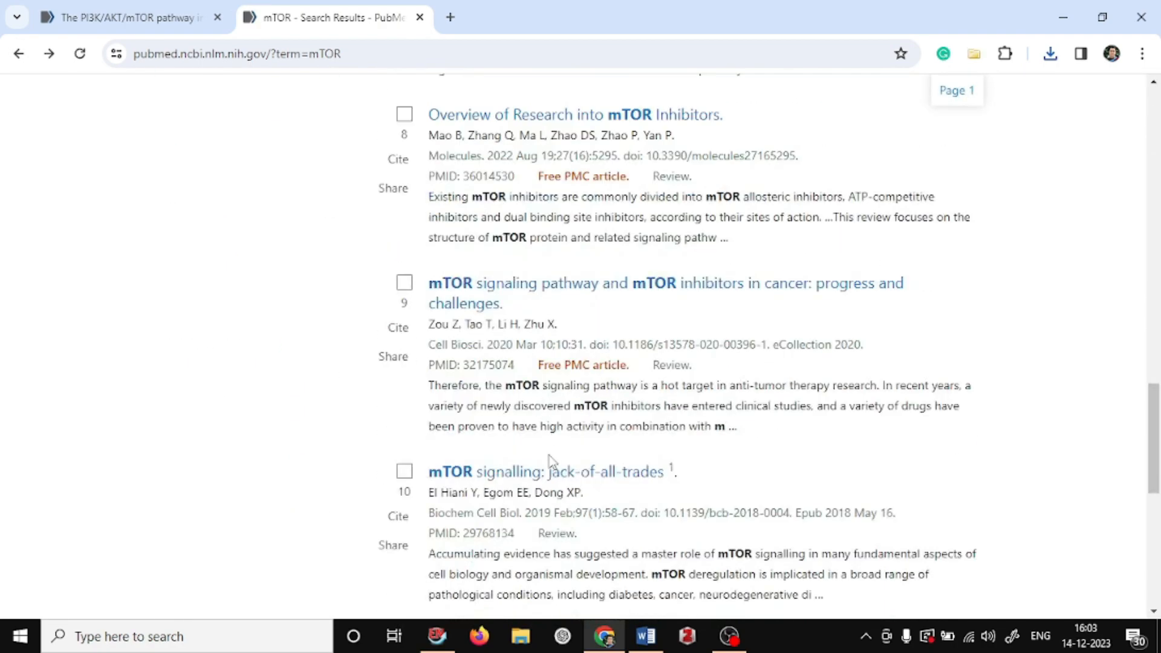
pyautogui.click(522, 475)
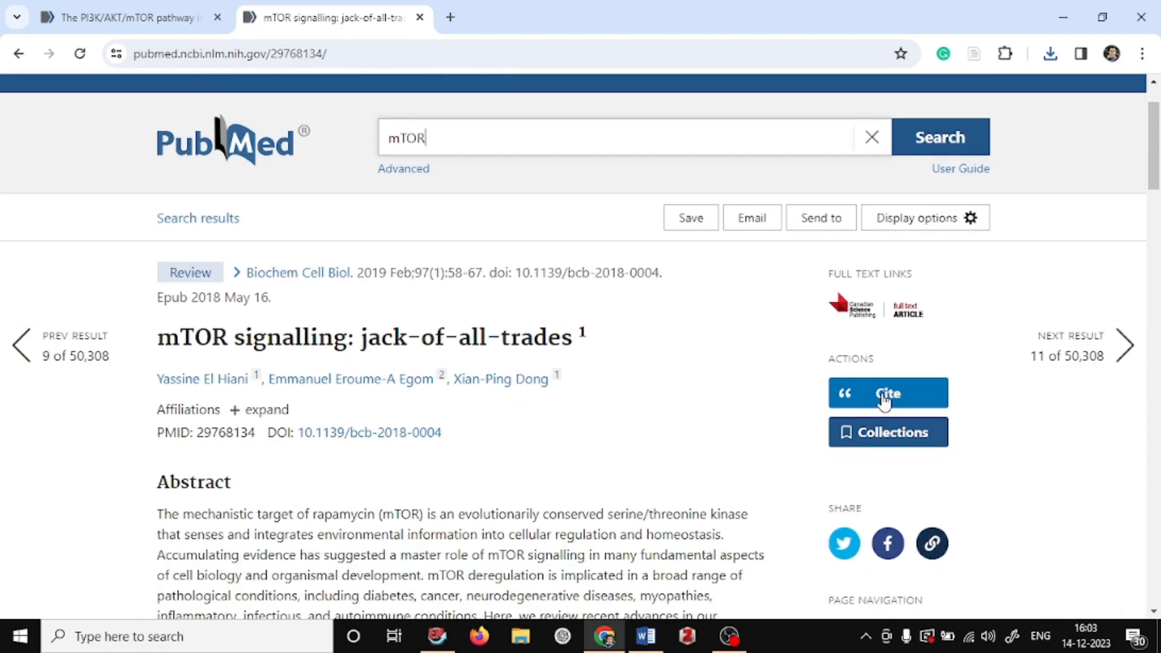
# Import the "mTOR signalling: jack-of-all-trades" citation from its downloaded 29768134.nbib into EndNote and insert it after "efficacy" in the Word introduction.
pyautogui.click(883, 397)
pyautogui.click(580, 452)
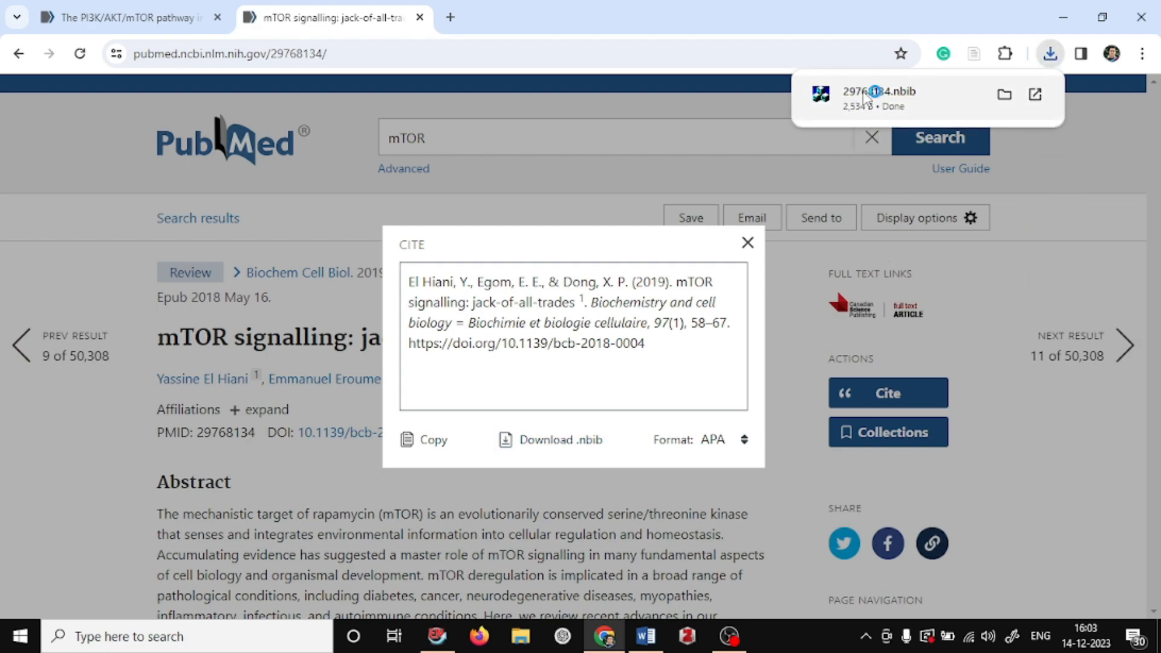
pyautogui.click(868, 96)
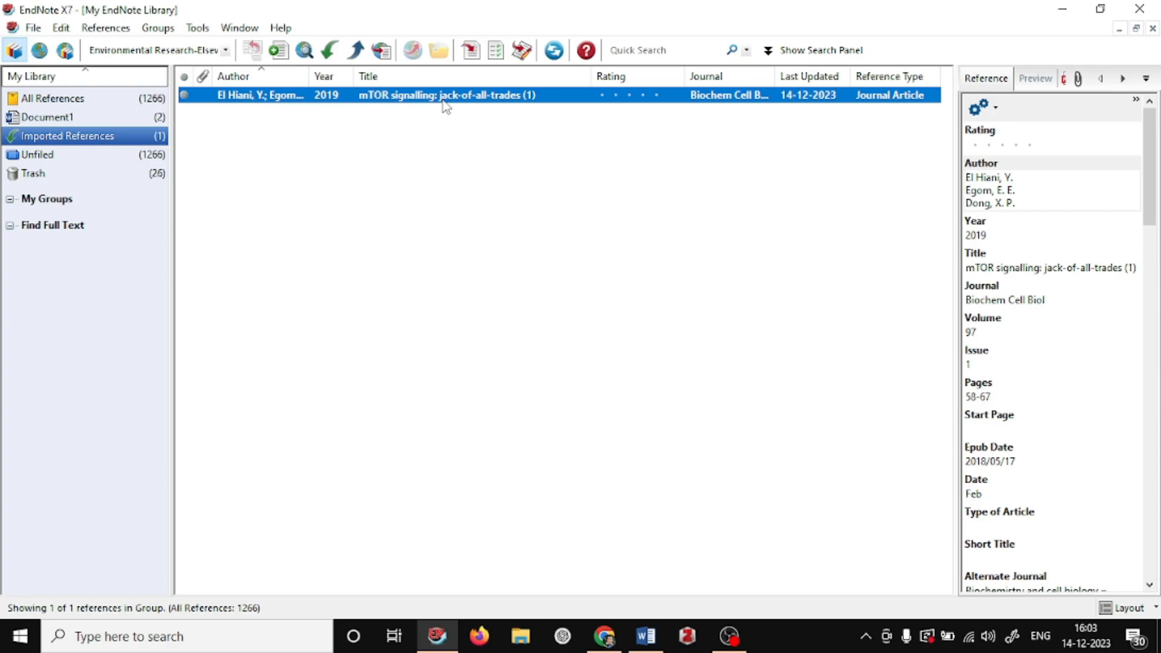
pyautogui.click(470, 51)
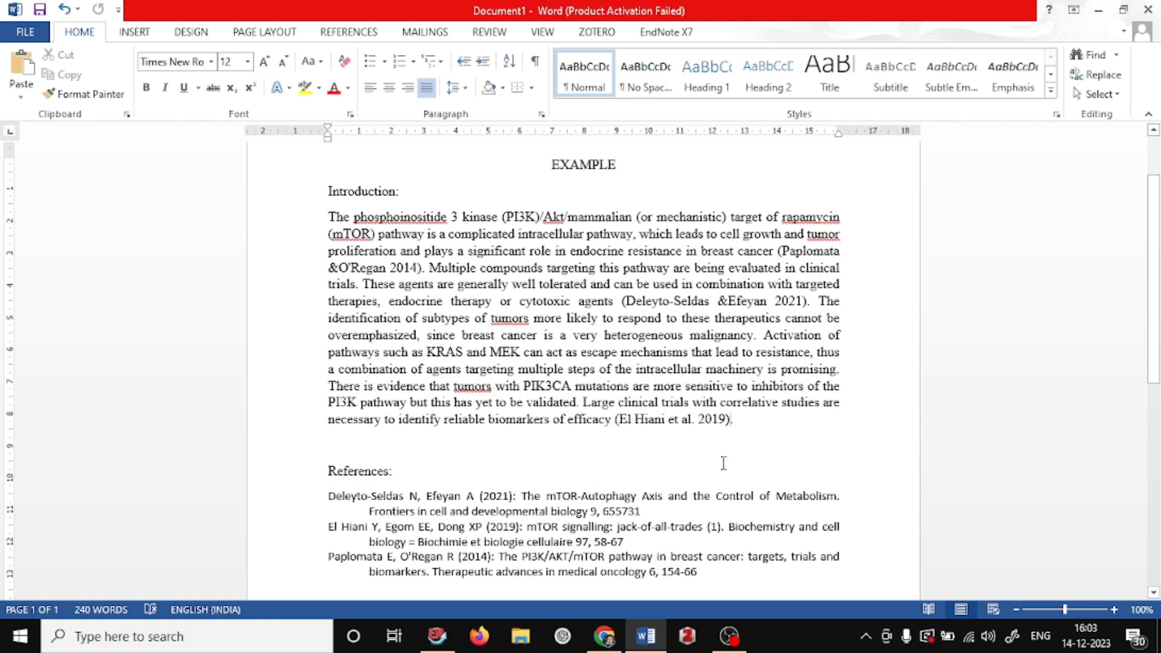
# Place the Word cursor after the new citation, and open "mTOR signaling pathway and mTOR inhibitors in cancer: progress and challenges" from the PubMed results in Chrome.
pyautogui.moveTo(646, 422); pyautogui.dragTo(679, 426)
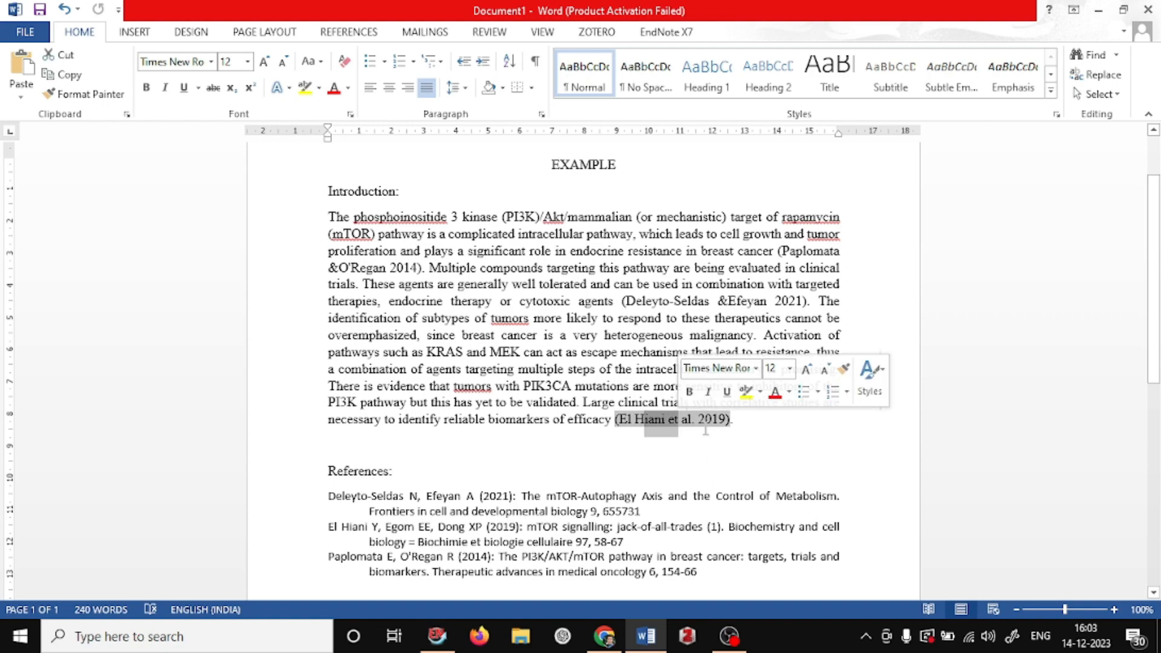
pyautogui.click(731, 426)
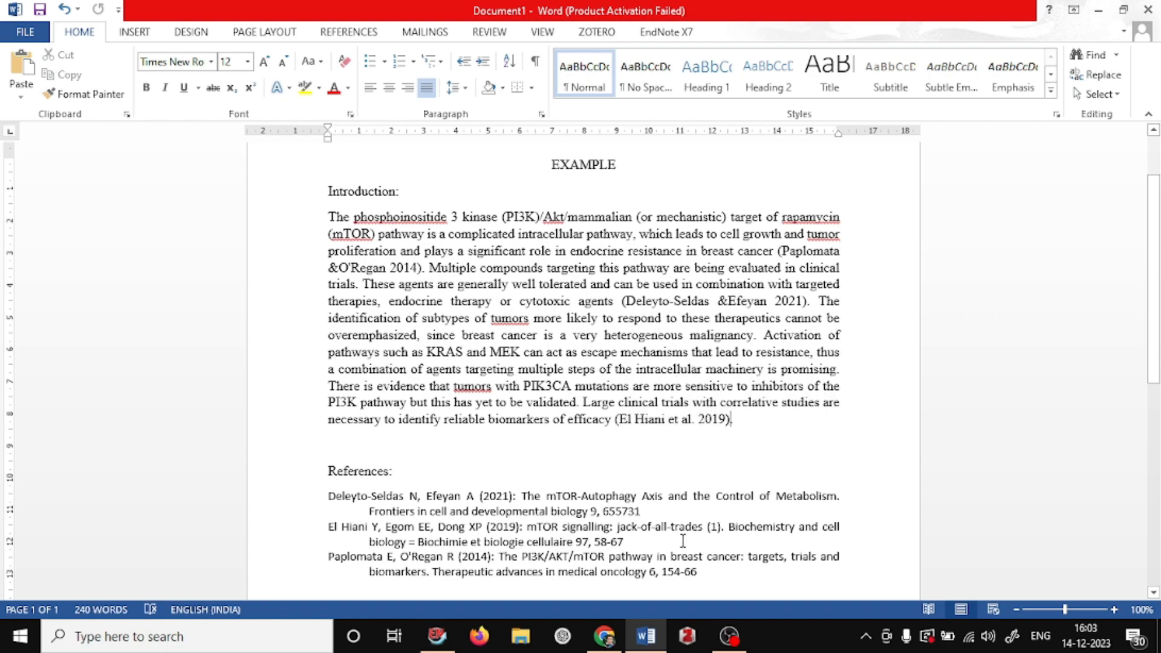
pyautogui.click(604, 636)
pyautogui.click(19, 53)
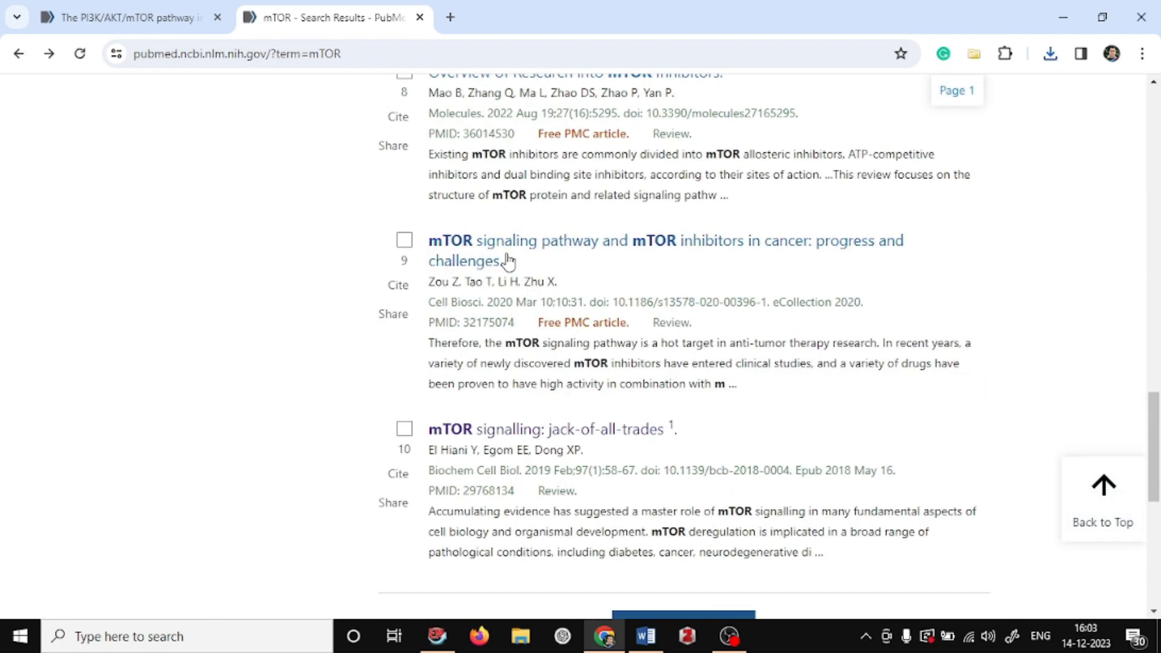
pyautogui.click(490, 245)
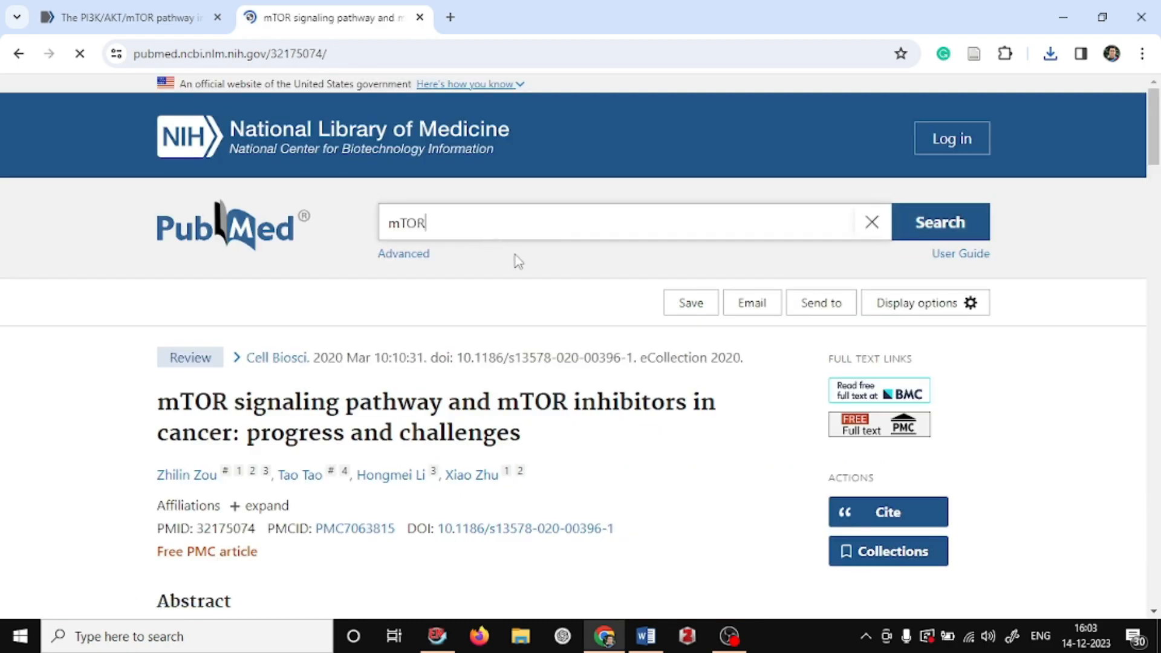
# Import the article's citation from its downloaded 32175074.nbib into EndNote and insert it beside the 2019 citation closing the Word introduction.
pyautogui.click(902, 517)
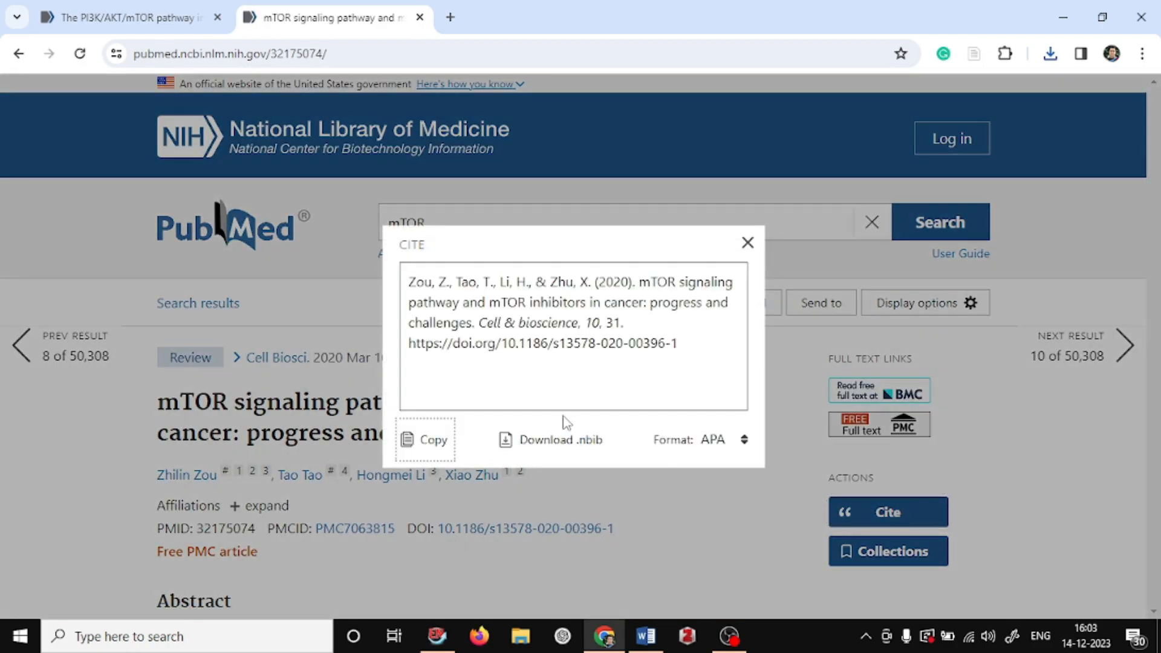
pyautogui.click(563, 444)
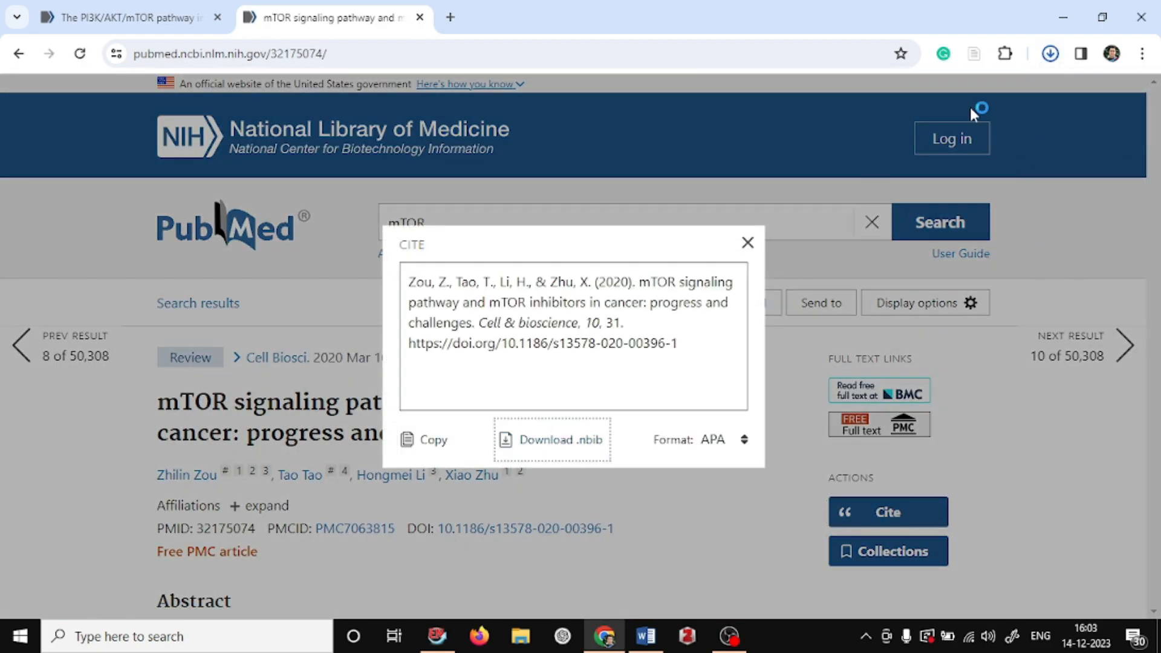
pyautogui.click(1050, 53)
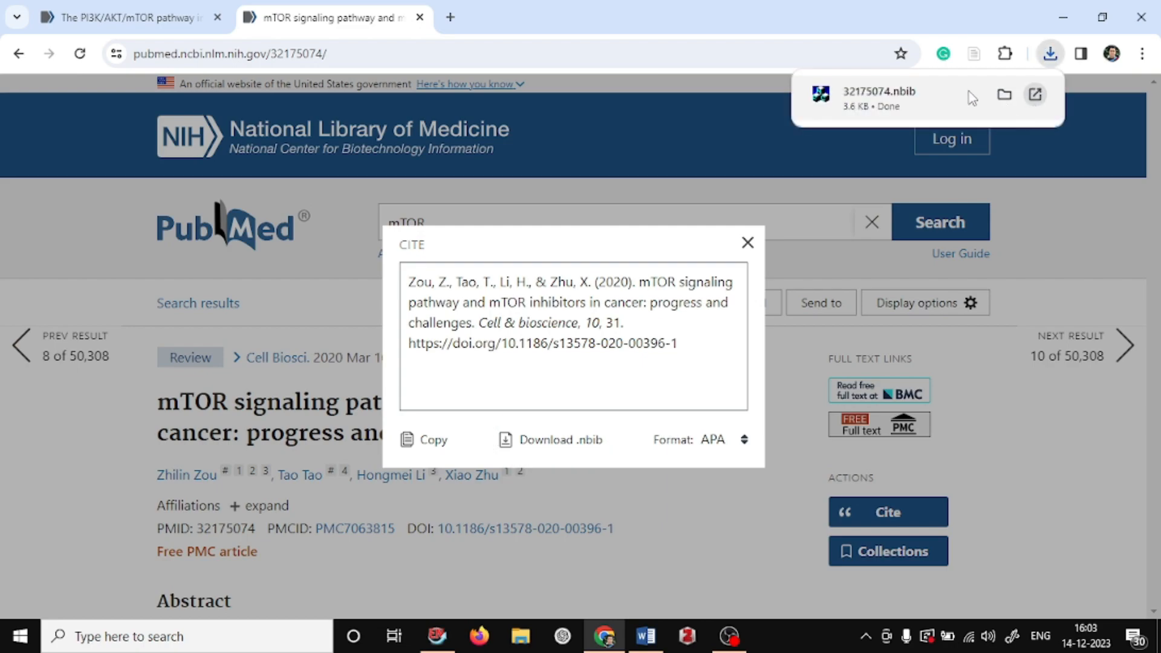
pyautogui.click(893, 94)
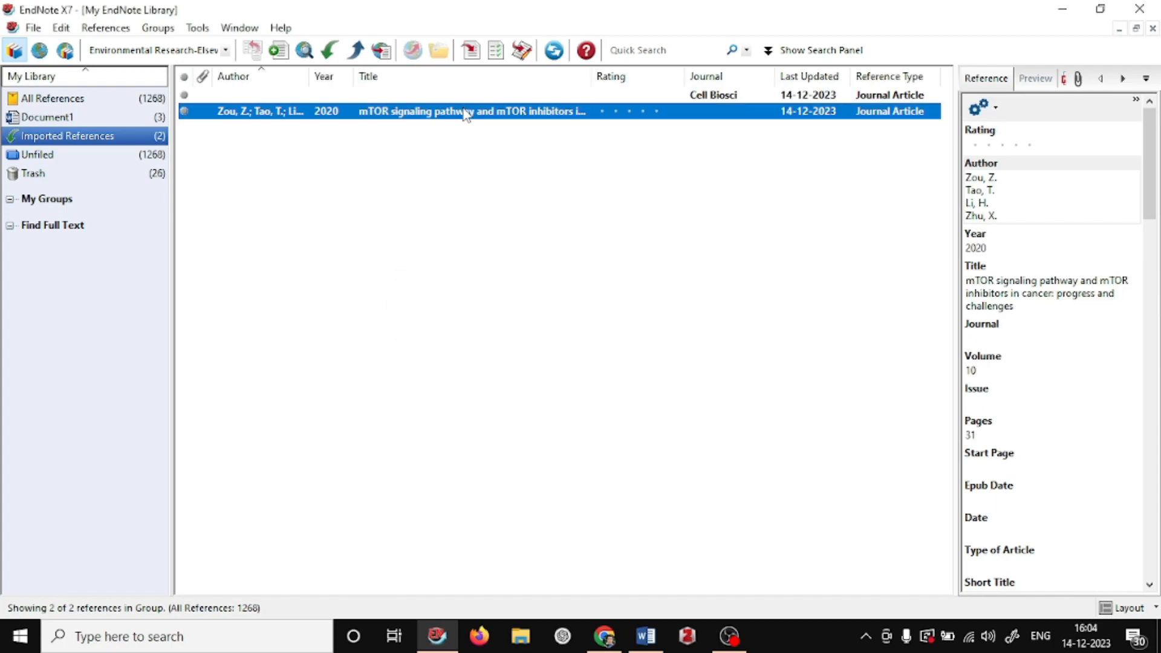
pyautogui.click(470, 50)
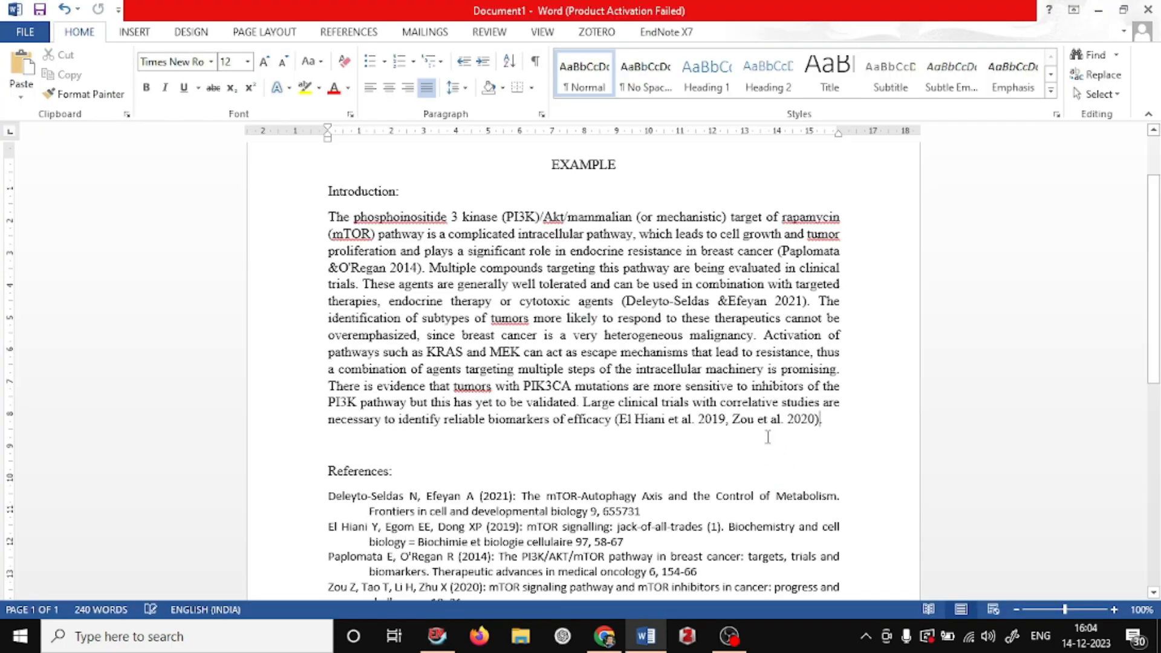
# Review the reference list entries below the introduction in the Word document.
pyautogui.scroll(-7, 768, 437)
pyautogui.scroll(4, 768, 437)
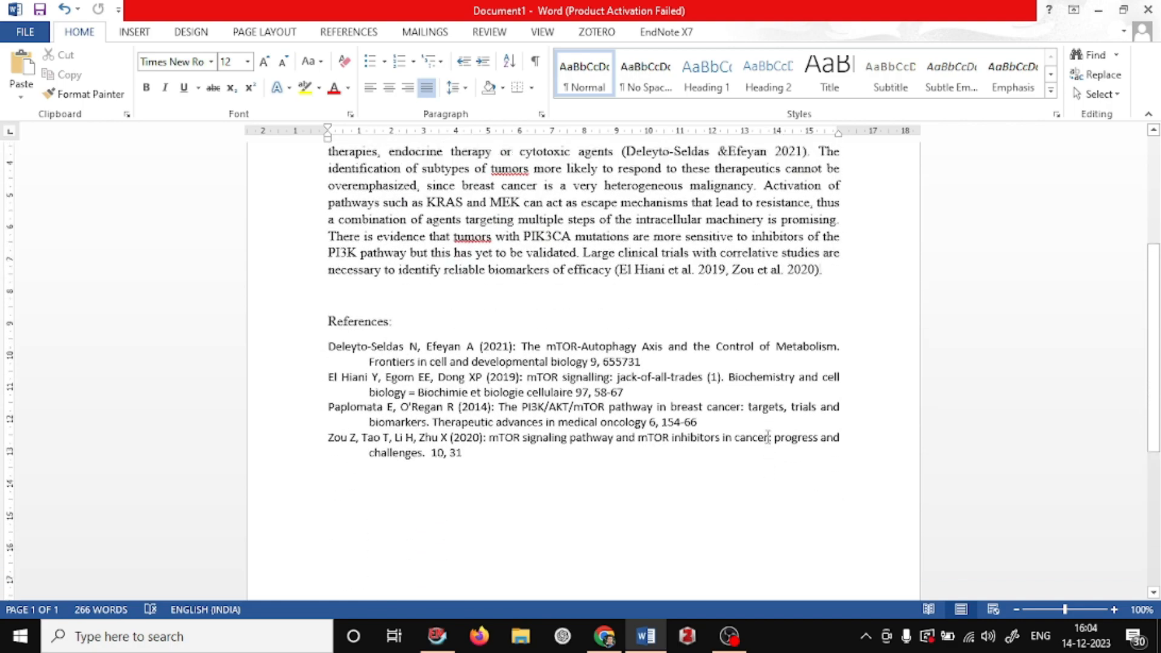
pyautogui.scroll(3, 768, 437)
pyautogui.scroll(-2, 768, 436)
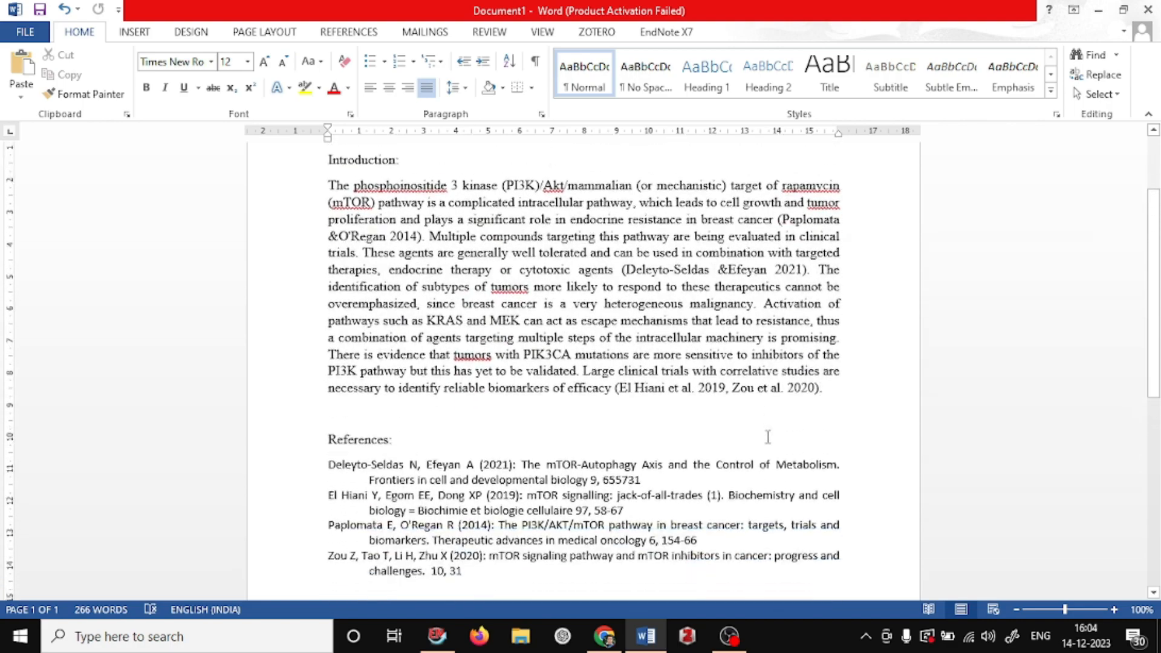
pyautogui.scroll(-1, 768, 436)
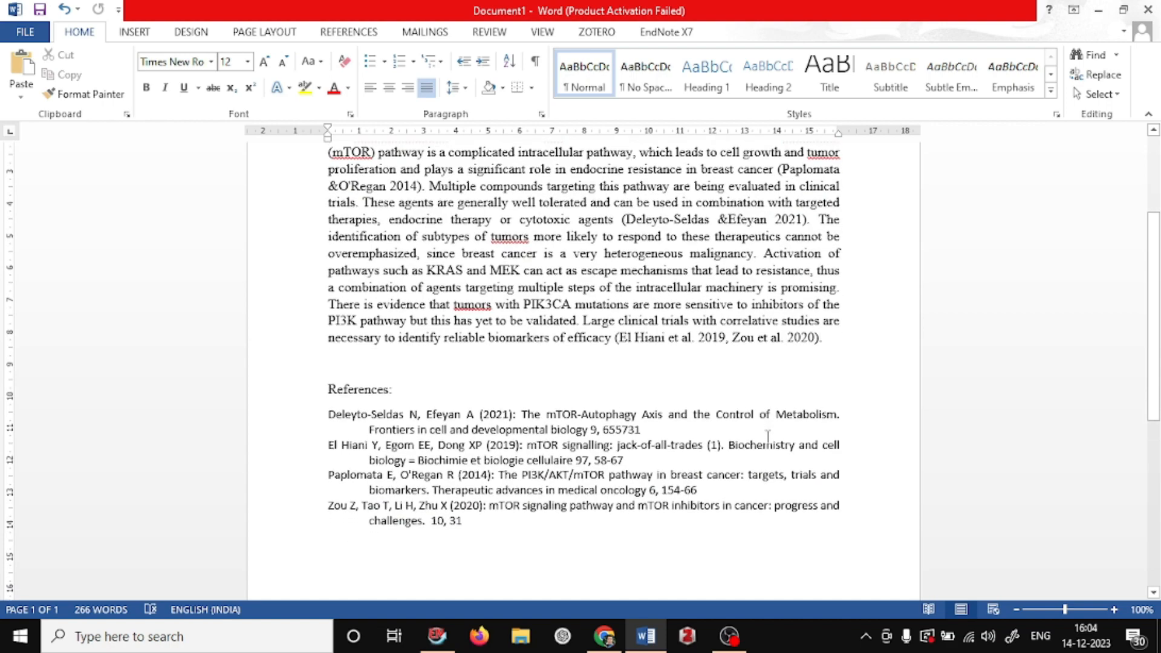
pyautogui.moveTo(492, 534); pyautogui.dragTo(323, 437)
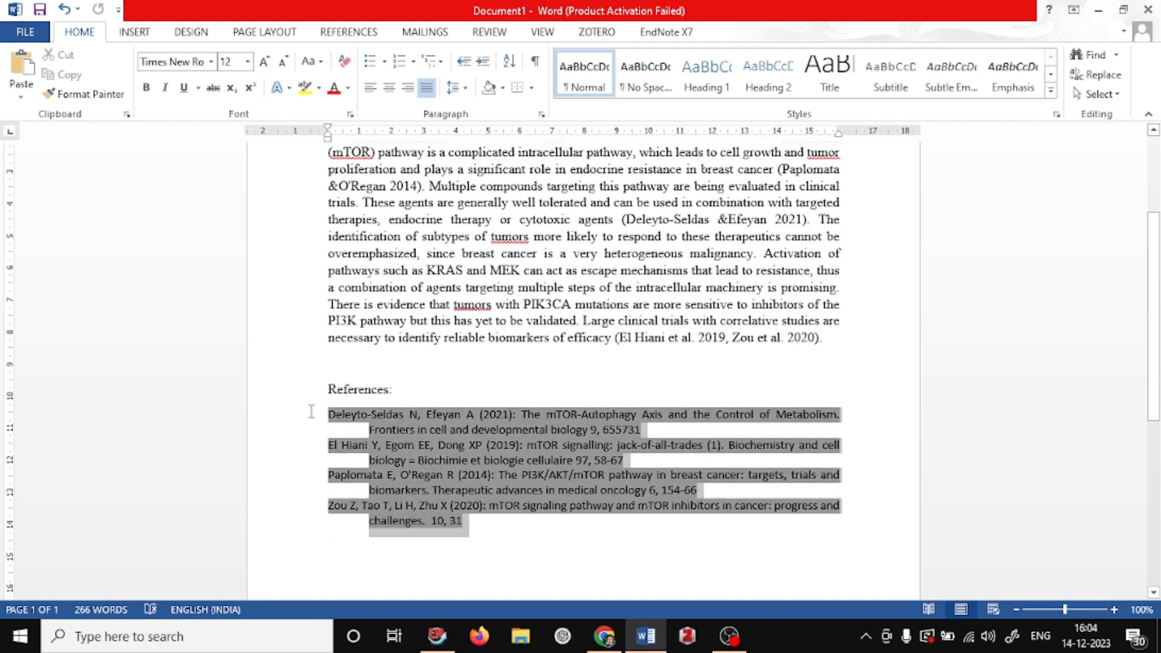
pyautogui.click(549, 546)
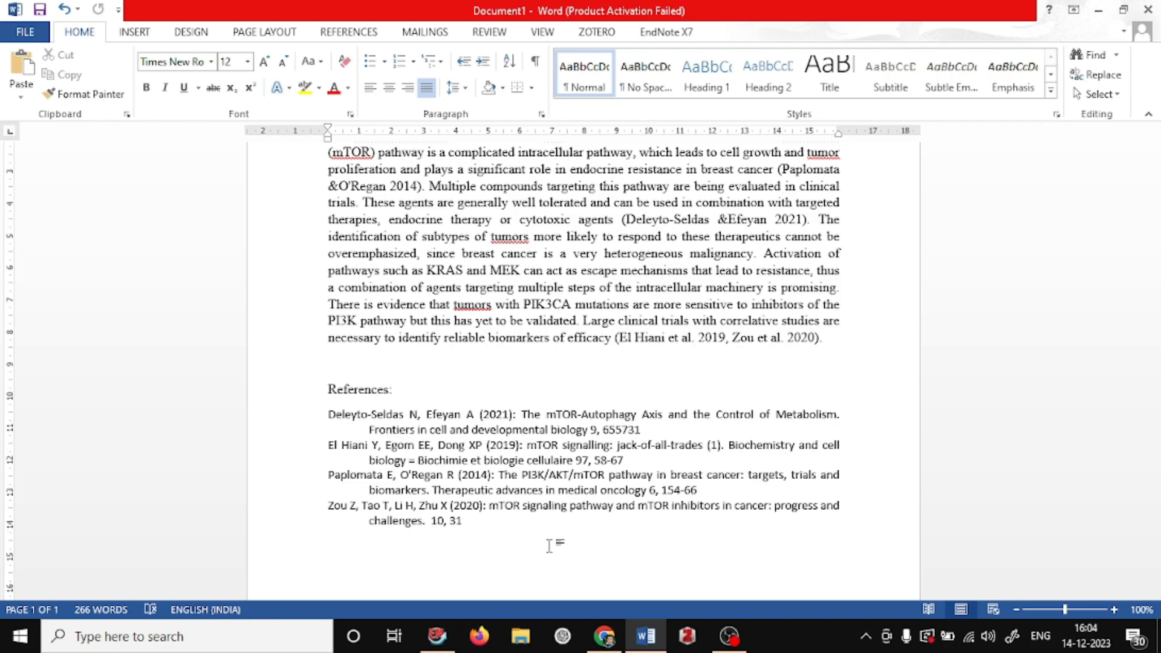
# Examine the introduction paragraph and the author-year citations placed within its sentences.
pyautogui.scroll(2, 552, 545)
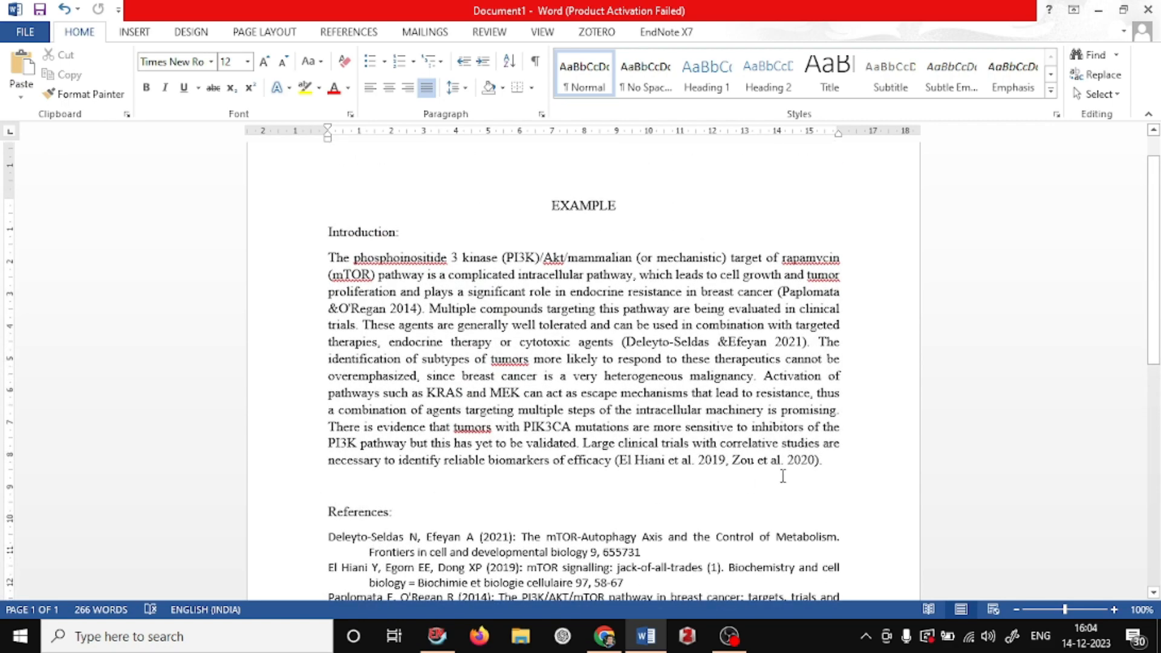
pyautogui.moveTo(844, 462); pyautogui.dragTo(327, 260)
pyautogui.click(531, 359)
pyautogui.moveTo(551, 305); pyautogui.dragTo(574, 411)
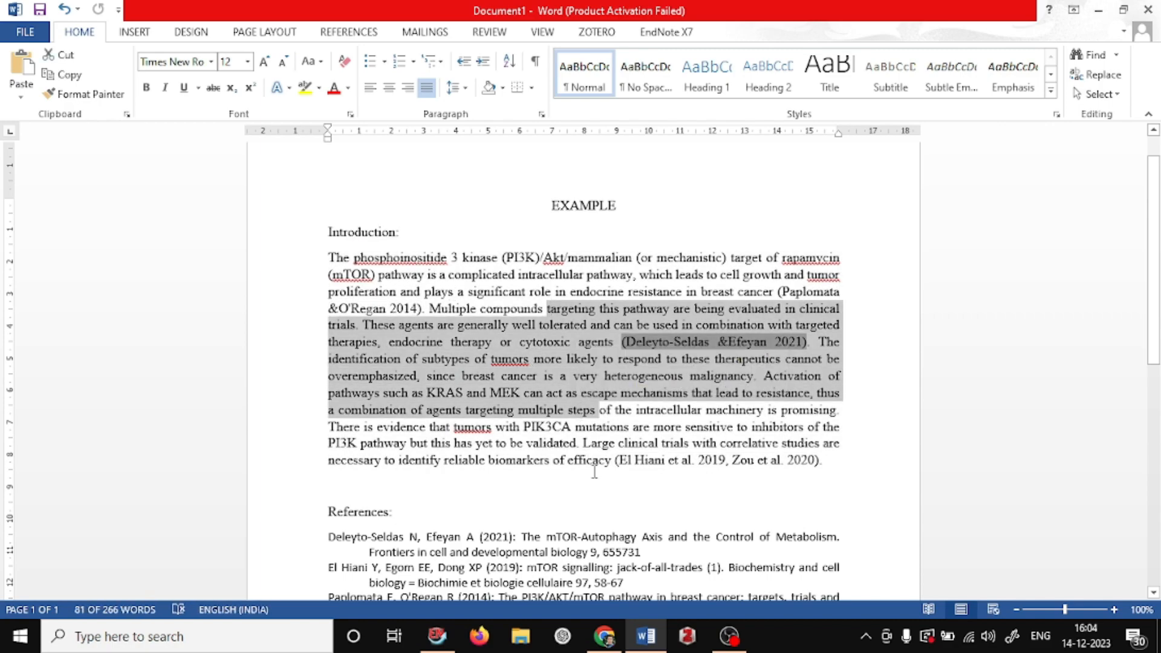
pyautogui.click(593, 465)
pyautogui.moveTo(594, 466); pyautogui.dragTo(502, 257)
pyautogui.click(502, 277)
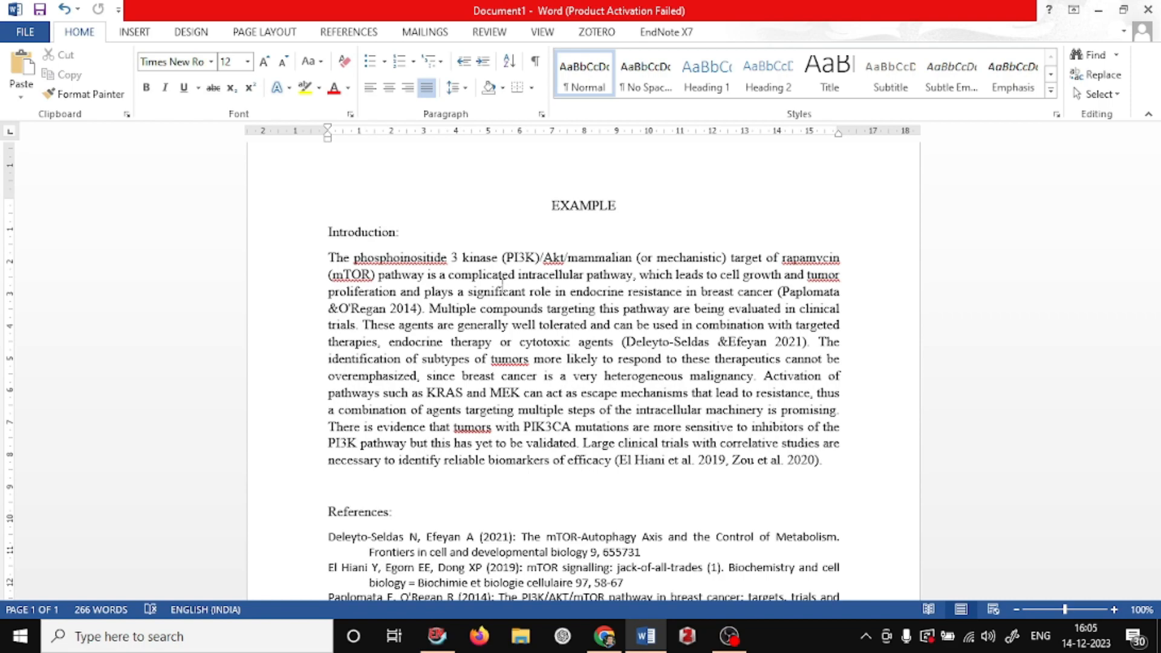
pyautogui.moveTo(517, 259); pyautogui.dragTo(611, 453)
pyautogui.click(612, 459)
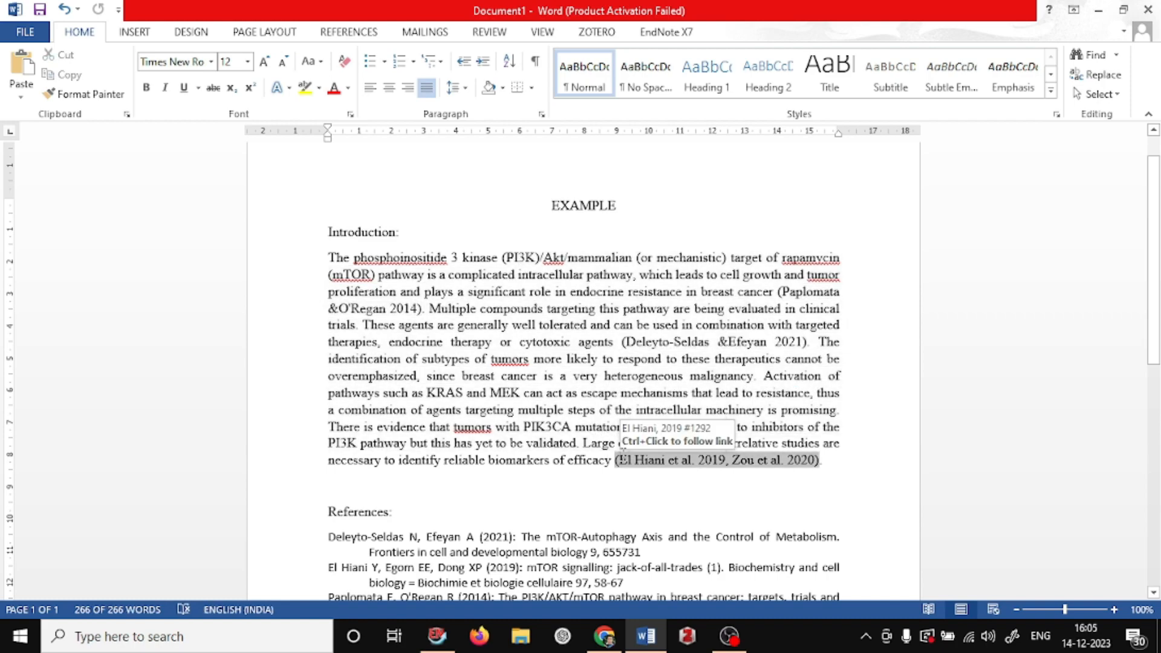
pyautogui.click(605, 393)
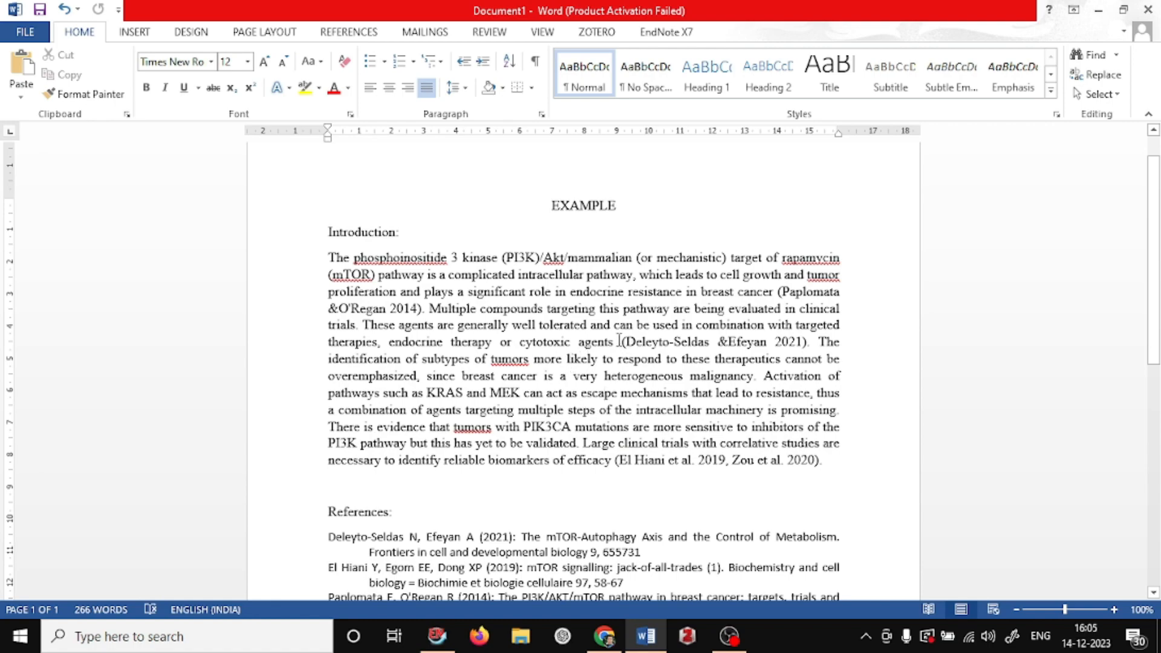
# Change the EndNote bibliography style to Numbered and check the citations in the introduction.
pyautogui.click(665, 31)
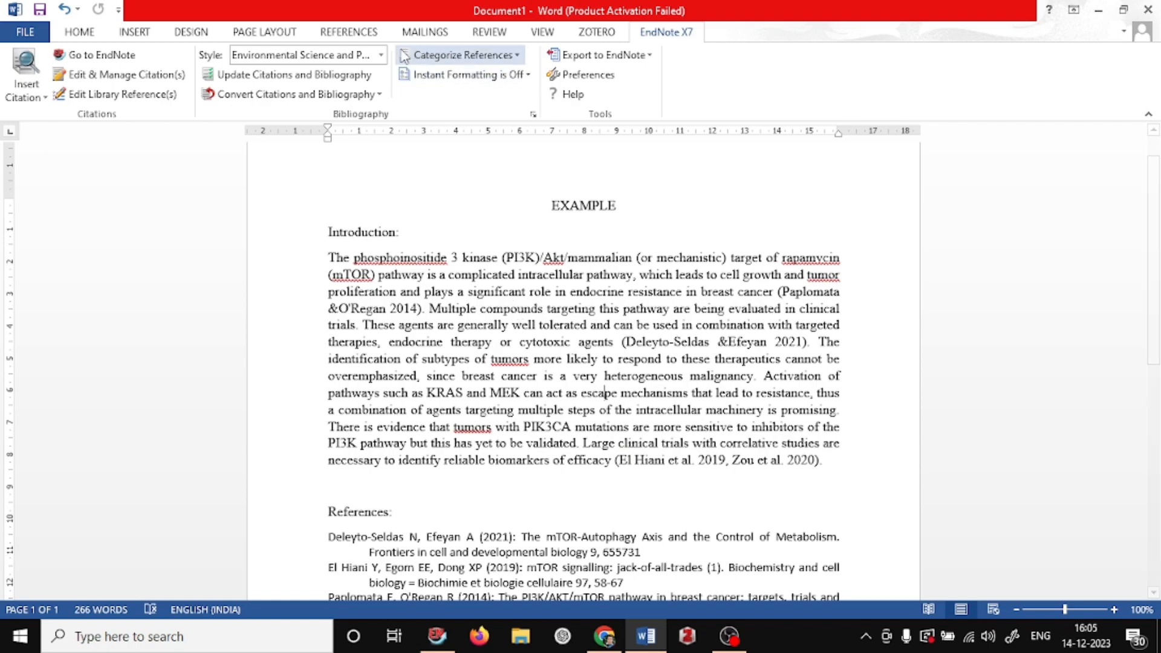
pyautogui.click(381, 55)
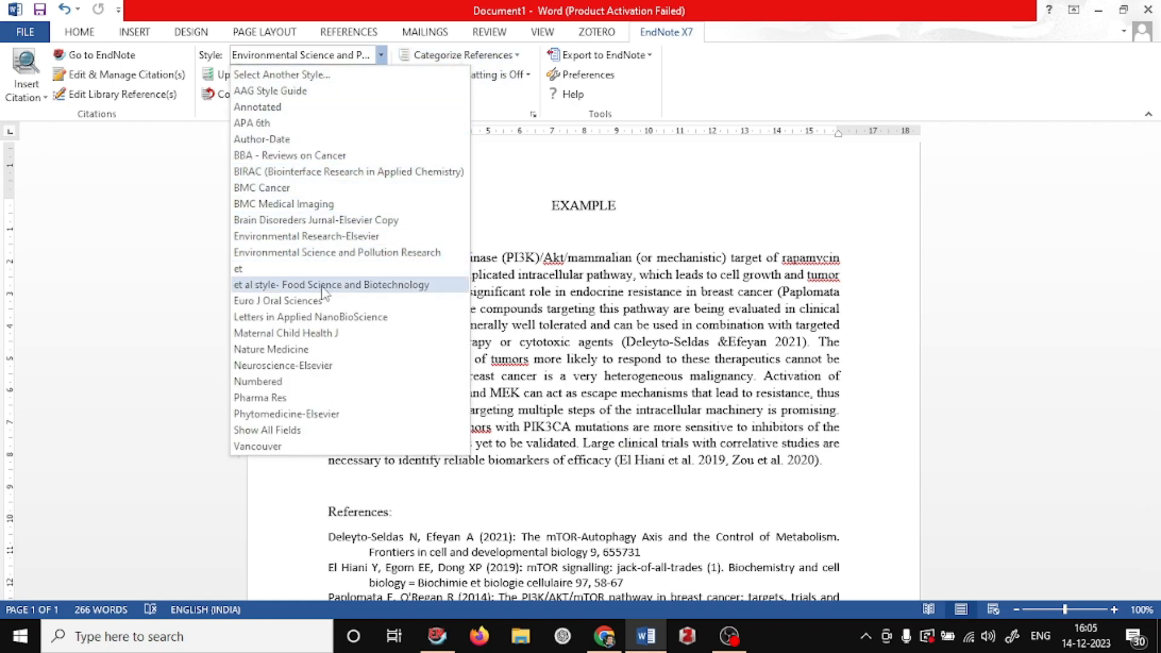
pyautogui.click(285, 382)
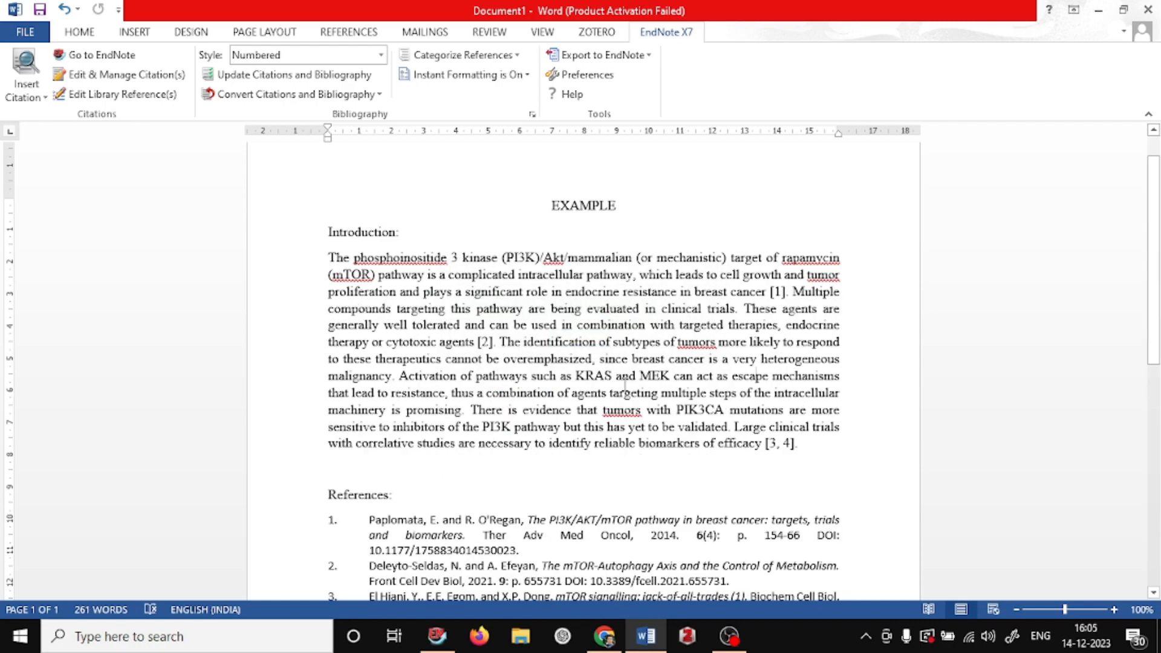
pyautogui.moveTo(730, 292); pyautogui.dragTo(825, 460)
pyautogui.click(827, 470)
# Copy "combination of agents … There is evidence" from the introduction into a new paragraph at its start, capitalizing the first word.
pyautogui.moveTo(328, 258); pyautogui.dragTo(585, 276)
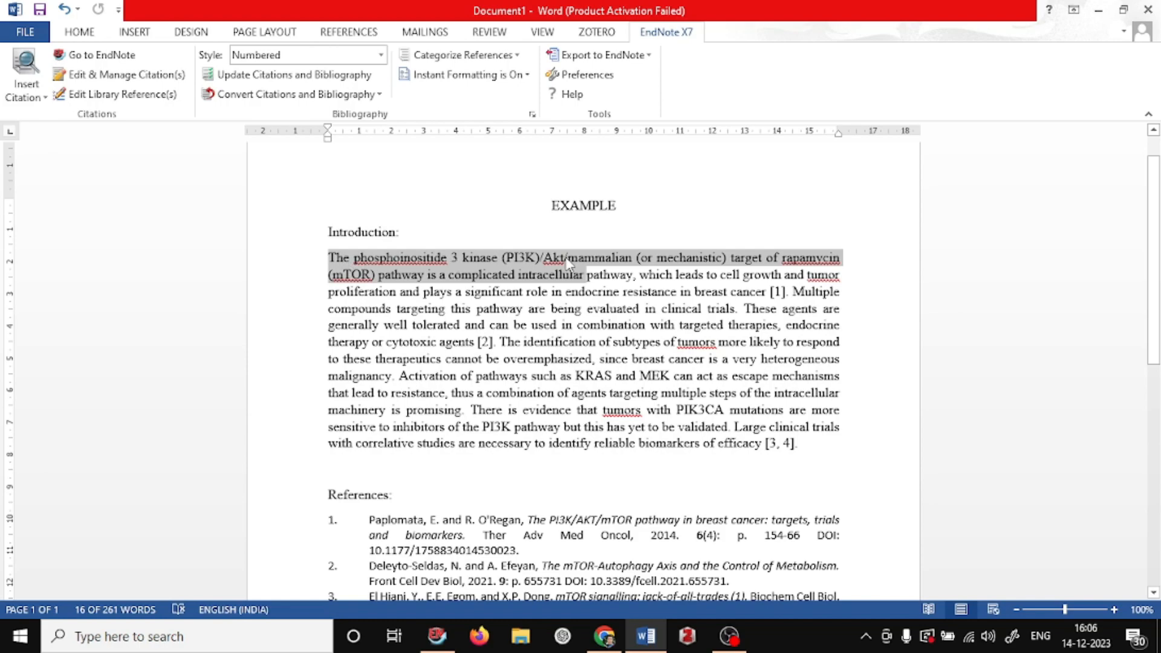
pyautogui.moveTo(517, 394); pyautogui.dragTo(574, 415)
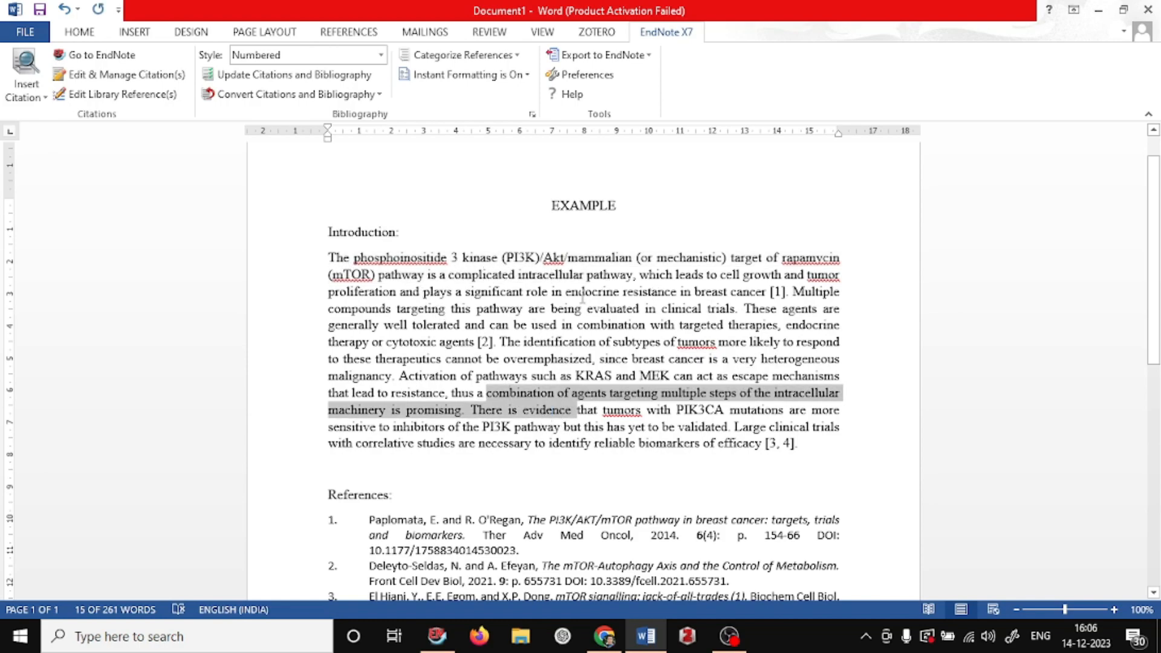
pyautogui.click(329, 258)
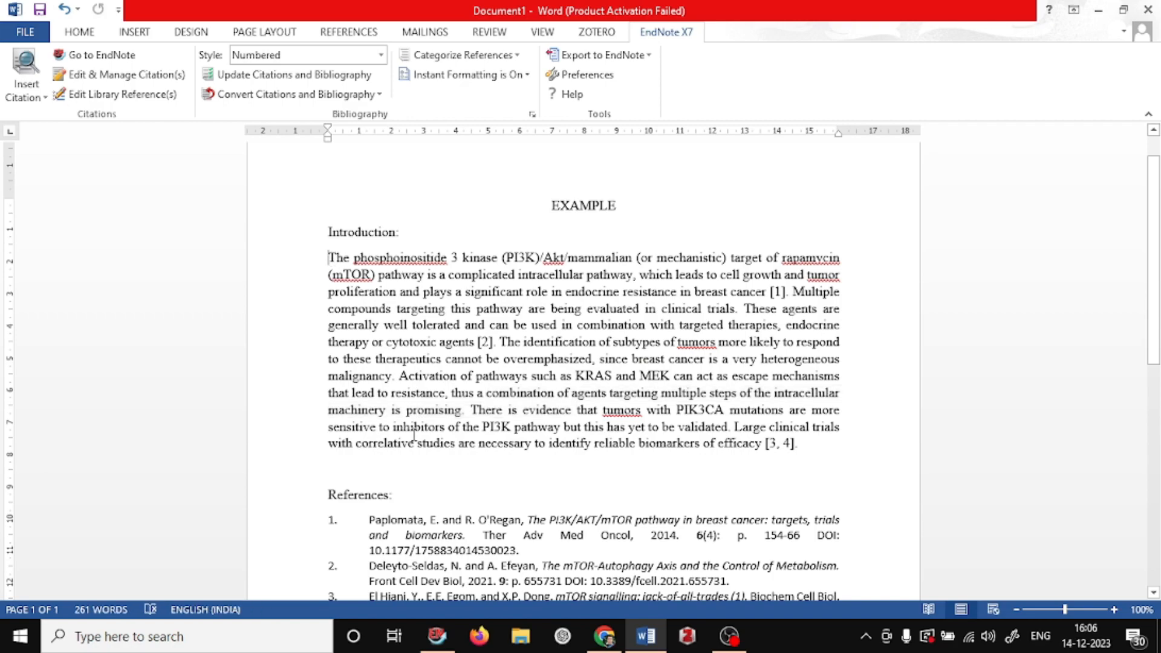
pyautogui.press('Return')
pyautogui.write('combination of agents targeting multiple steps of the intracellular machinery is promising. There is evidence')
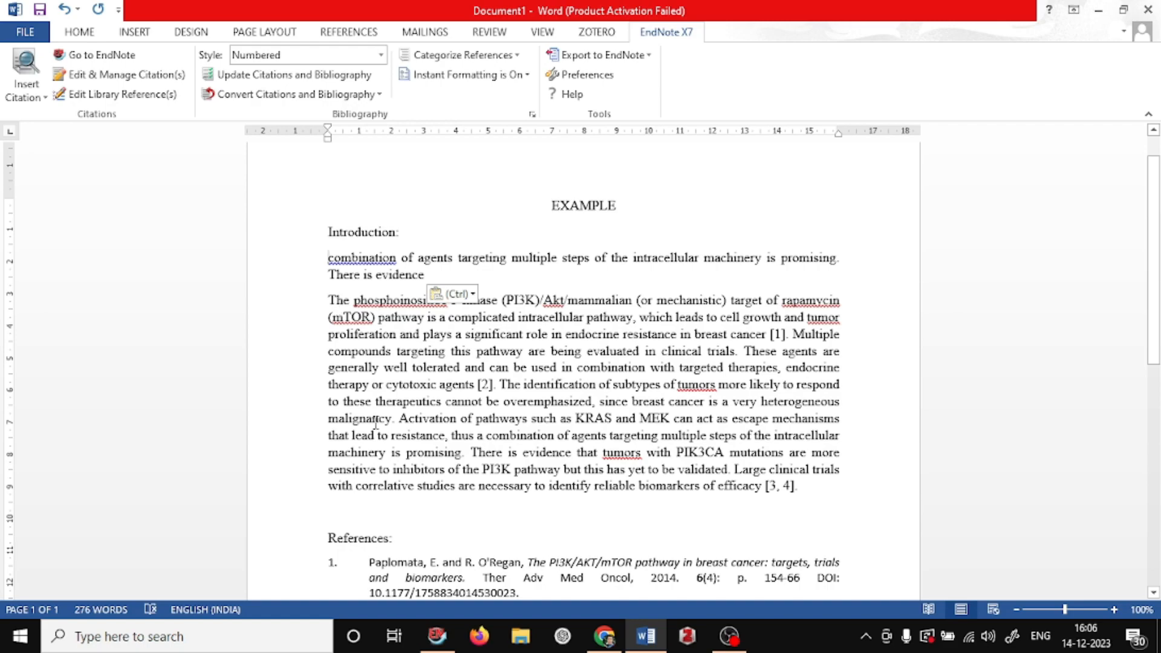
pyautogui.press('Delete')
pyautogui.write('C')
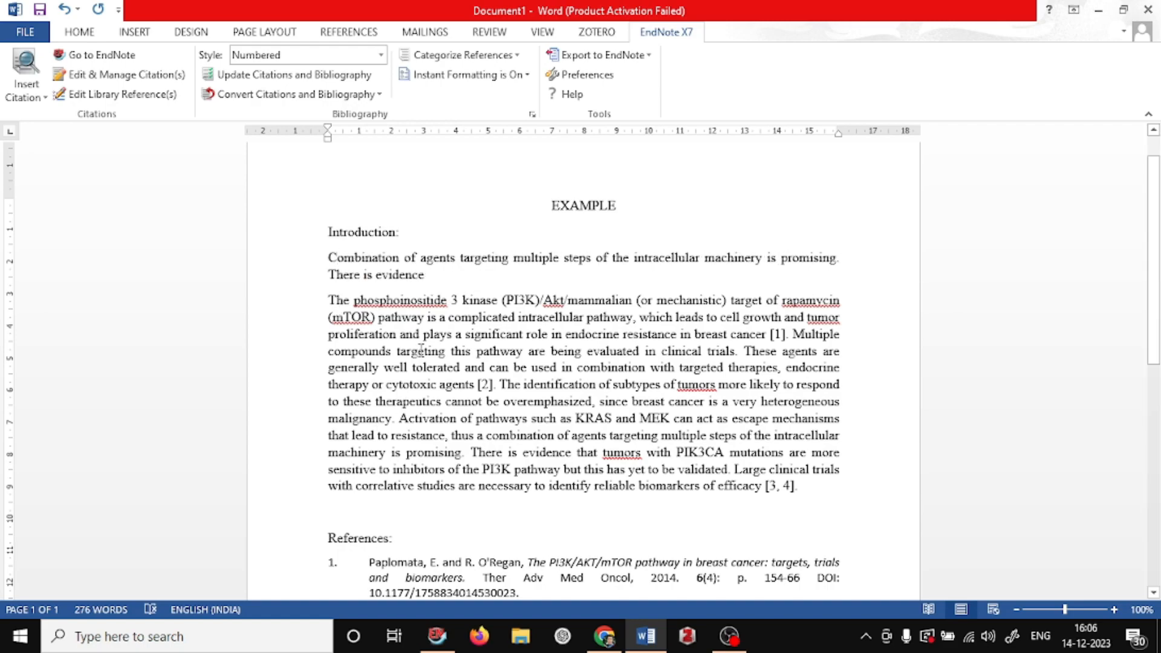
# End the new opening paragraph with a period after "evidence", keeping it separate from the original introduction paragraph.
pyautogui.click(433, 276)
pyautogui.write('.')
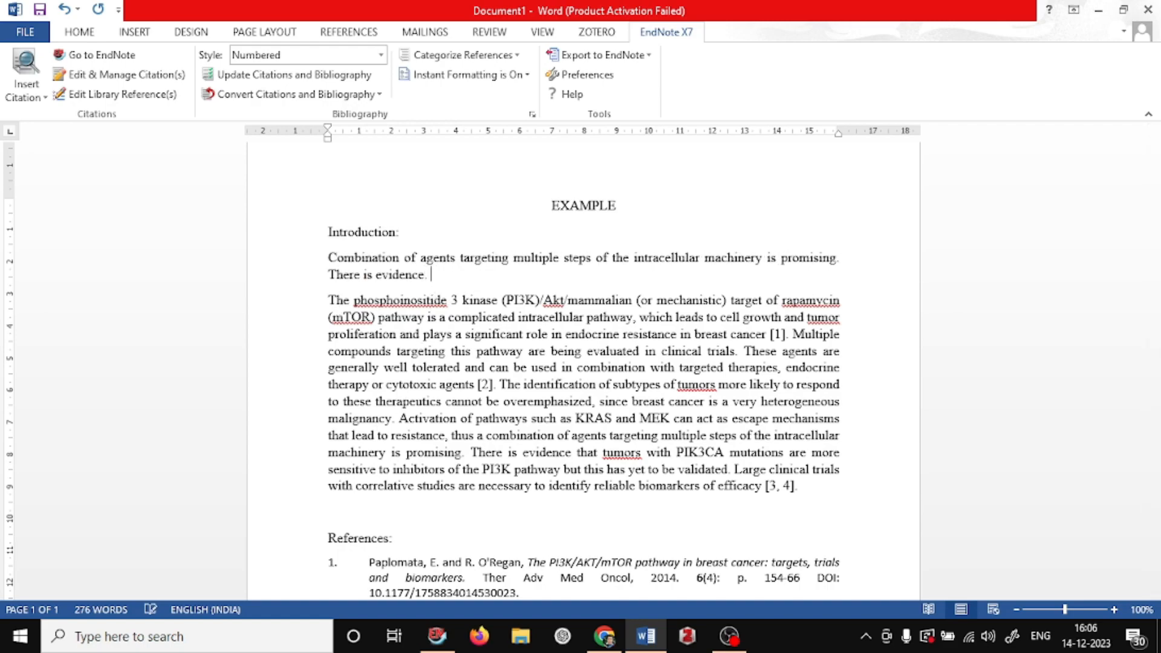
pyautogui.press('Delete')
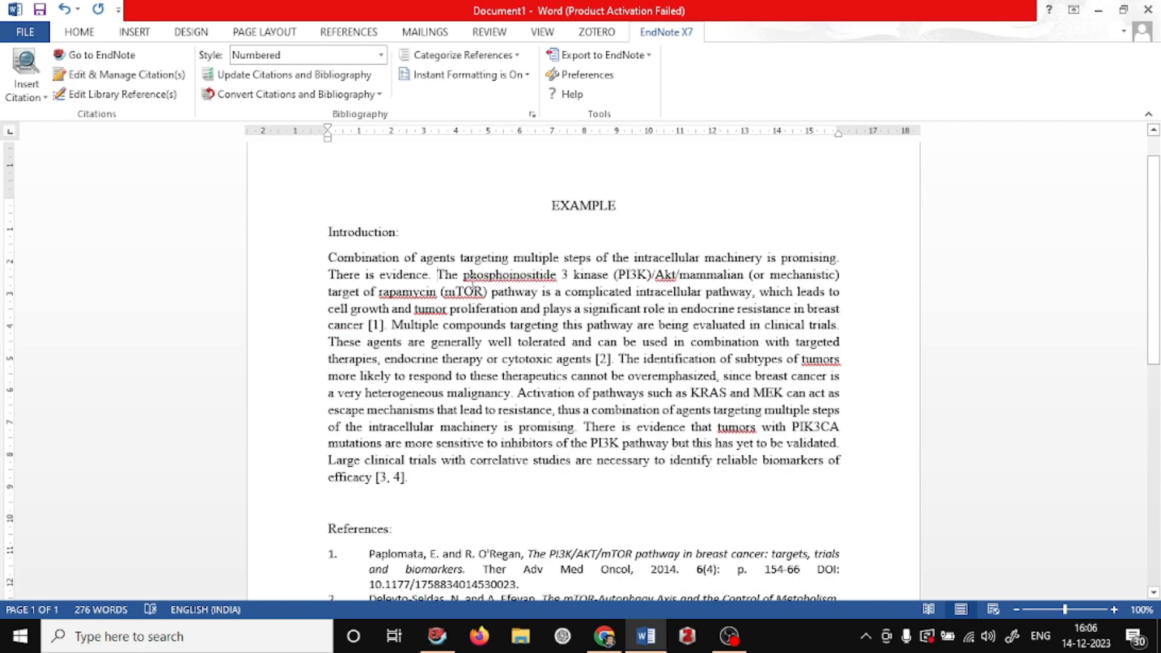
pyautogui.press('Return')
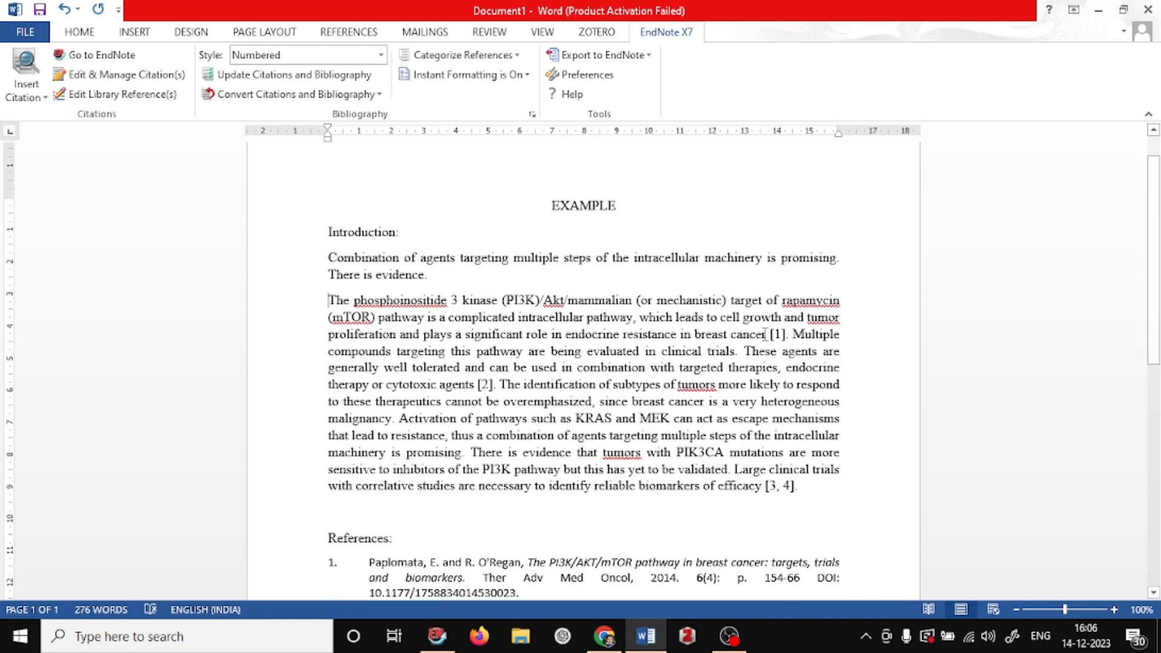
# Place the cursor between "evidence" and the period in the new opening paragraph, with a space before the period.
pyautogui.moveTo(743, 317); pyautogui.dragTo(780, 337)
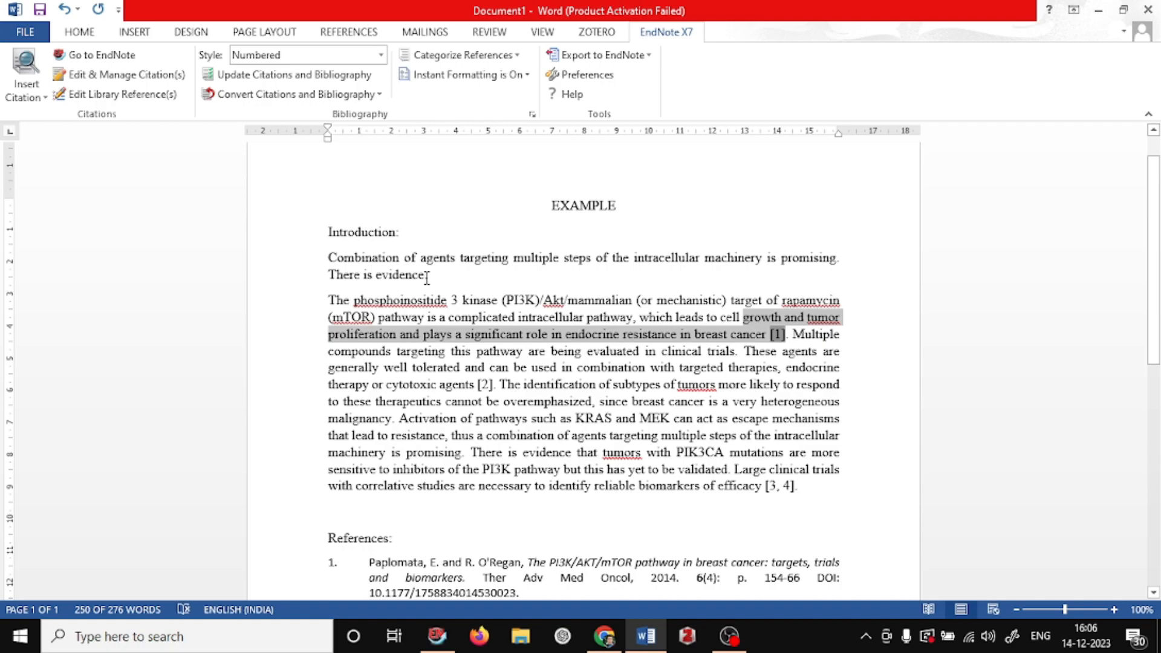
pyautogui.click(442, 296)
pyautogui.press('Up')
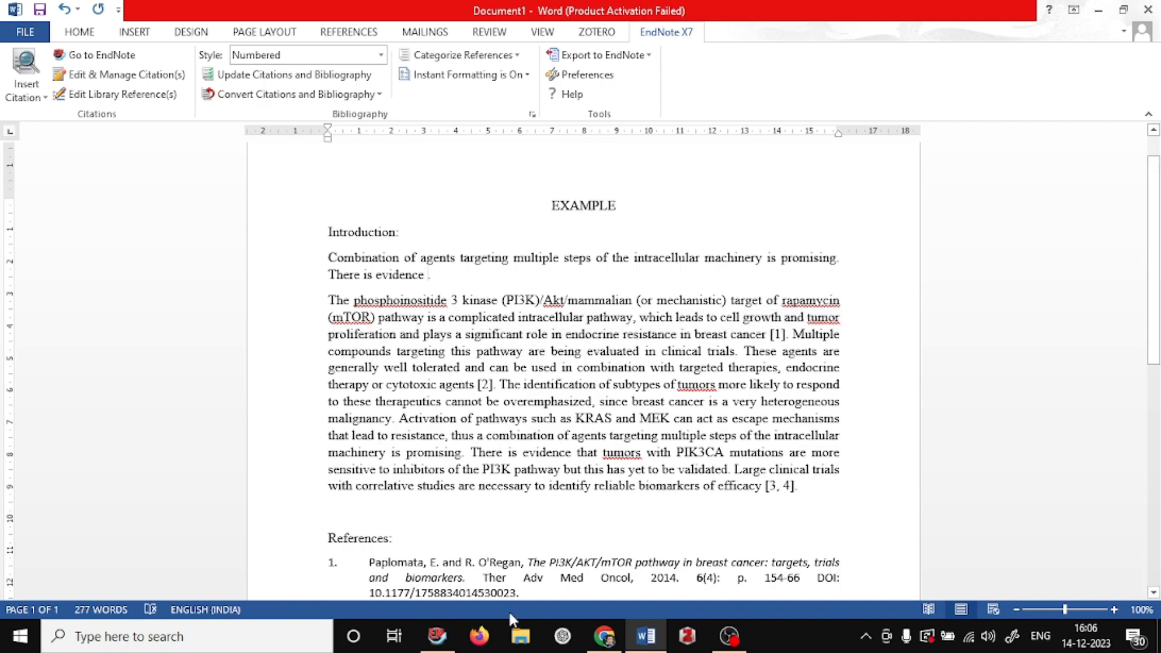
# Switch to PubMed in Chrome and download the .nbib citation of "mTOR pathway: A potential therapeutic target for spinal cord injury" into EndNote.
pyautogui.click(605, 635)
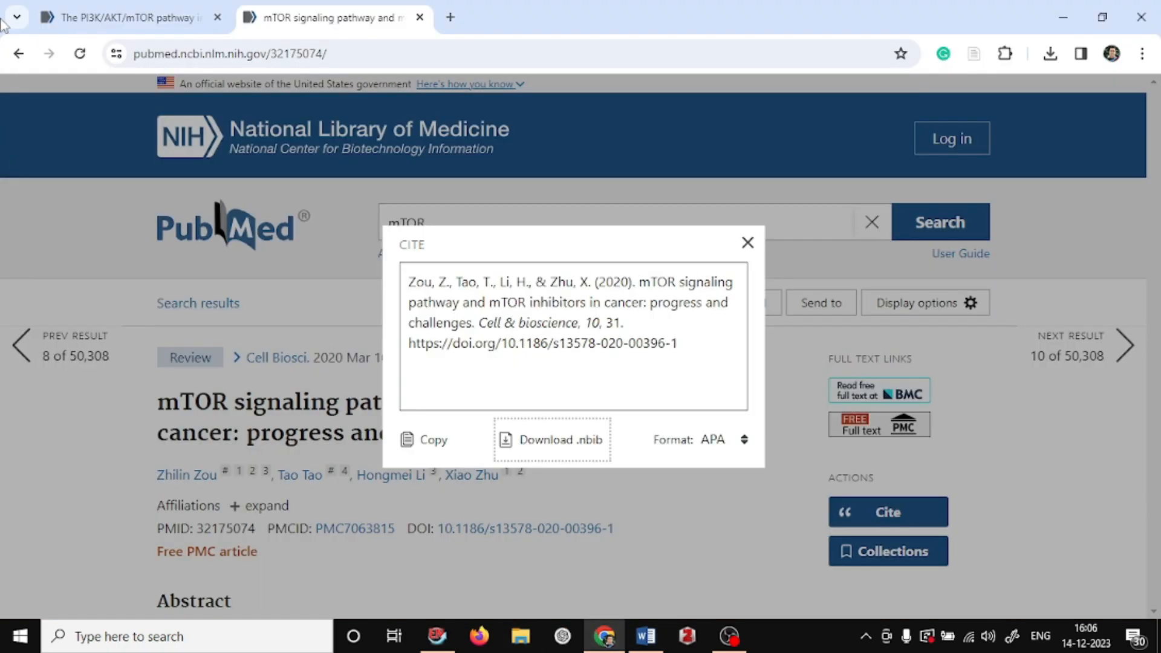
pyautogui.click(20, 54)
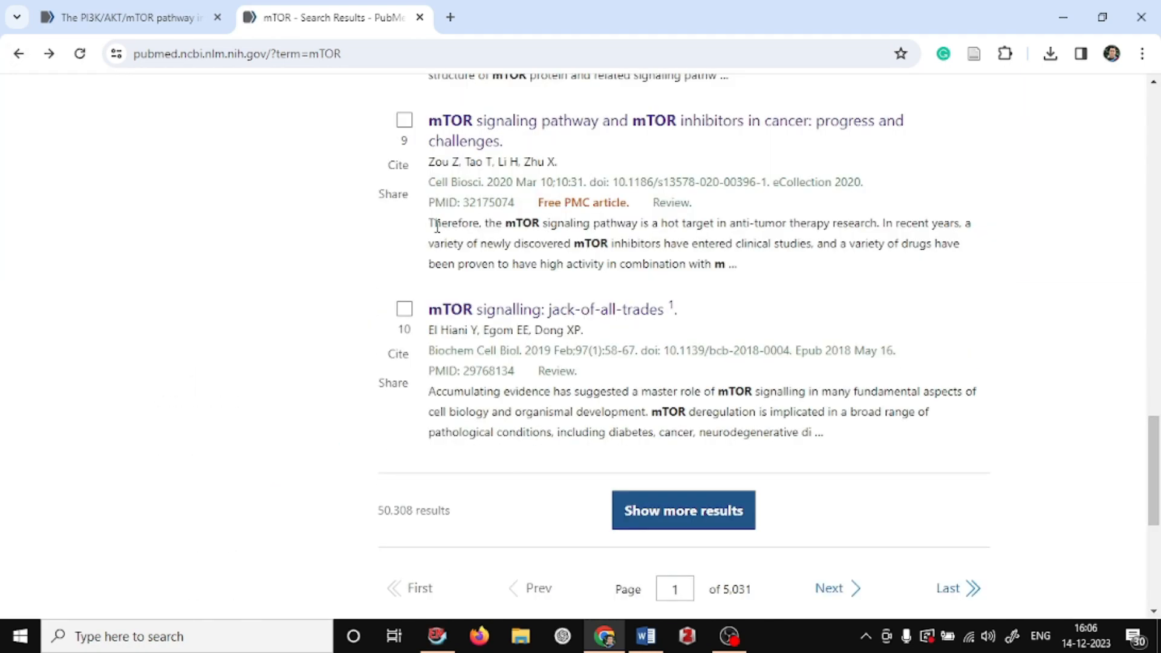
pyautogui.click(705, 511)
pyautogui.scroll(-10, 675, 441)
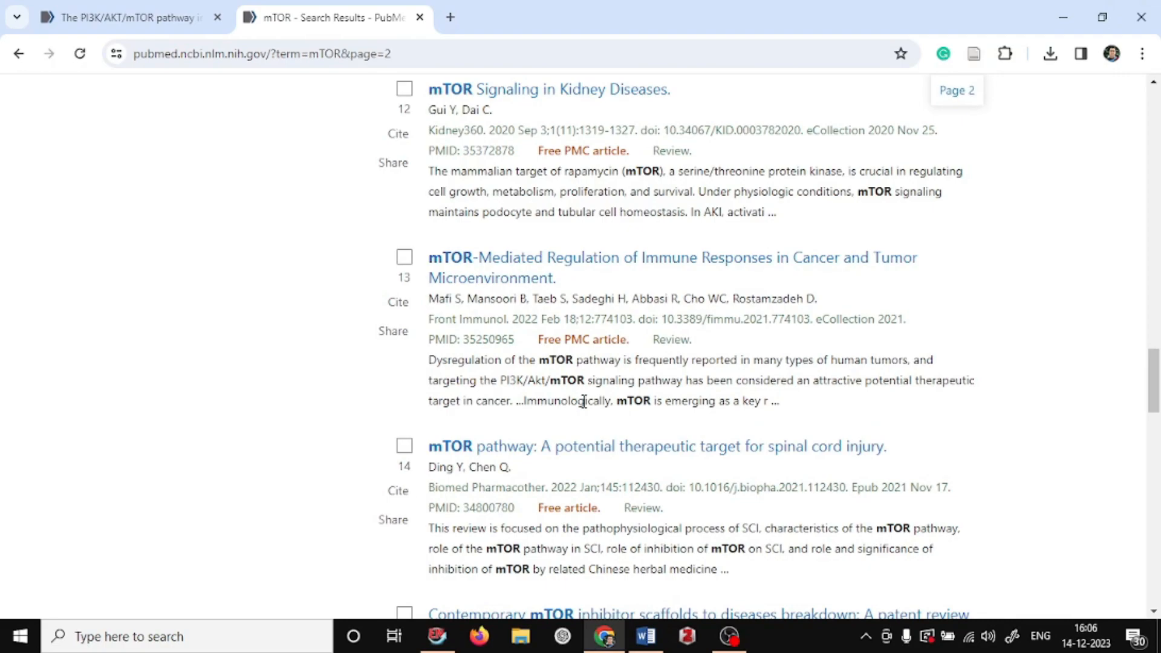
pyautogui.click(518, 451)
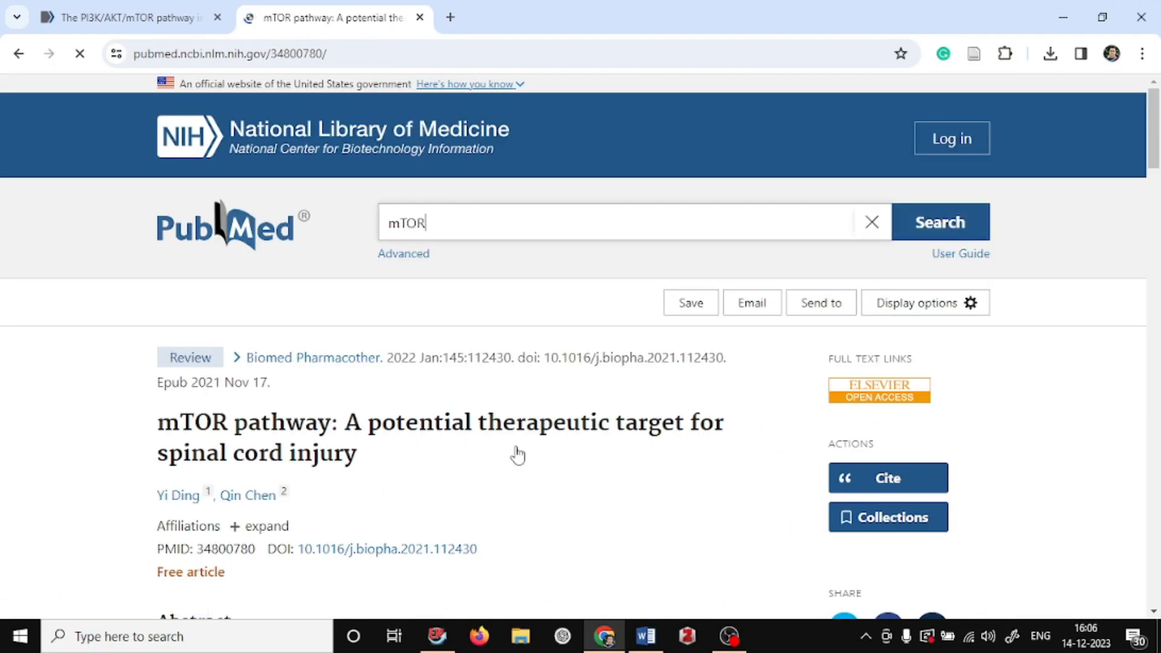
pyautogui.click(891, 477)
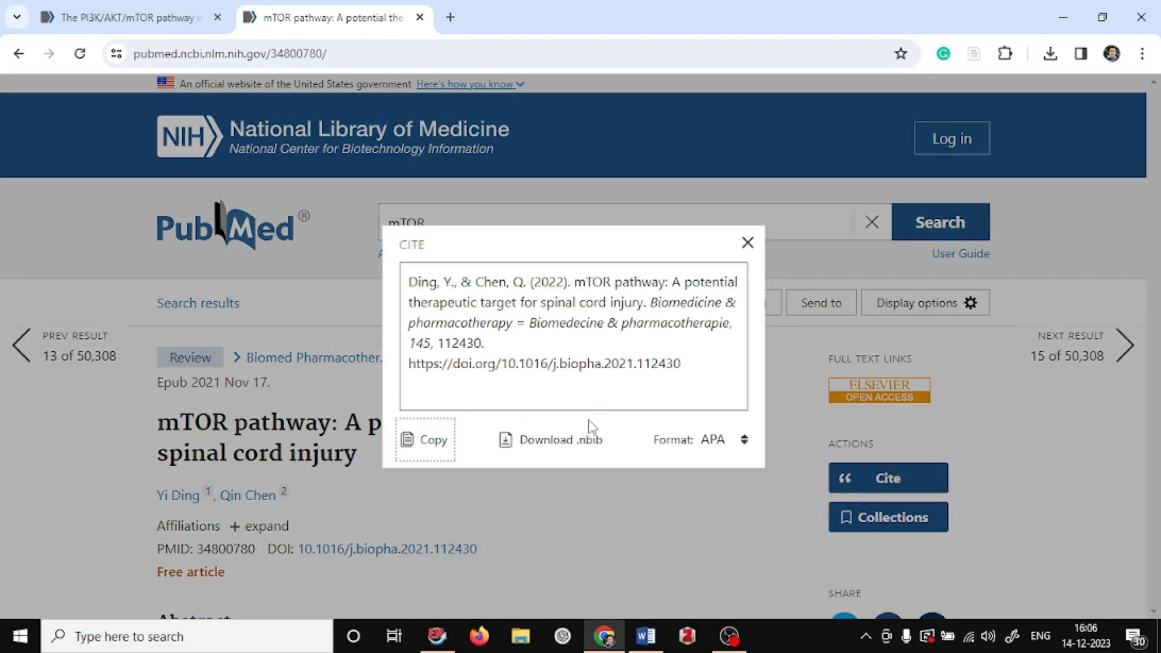
pyautogui.click(574, 441)
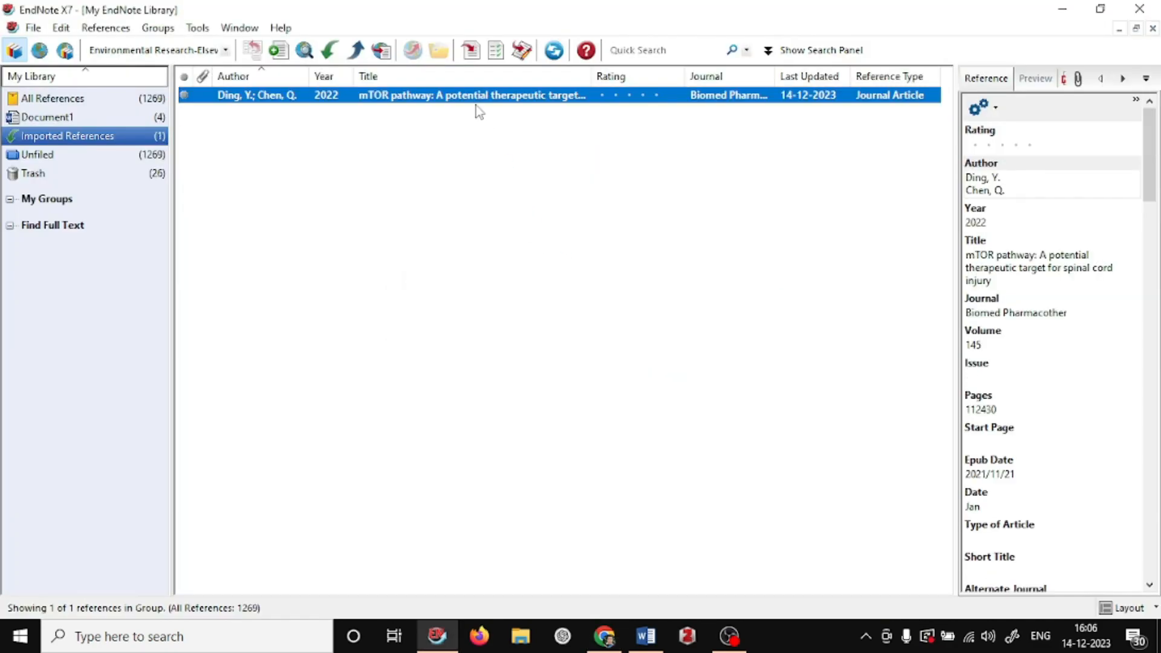
# Insert the imported spinal cord injury reference from EndNote as a citation after "There is evidence" in the Word document.
pyautogui.click(647, 643)
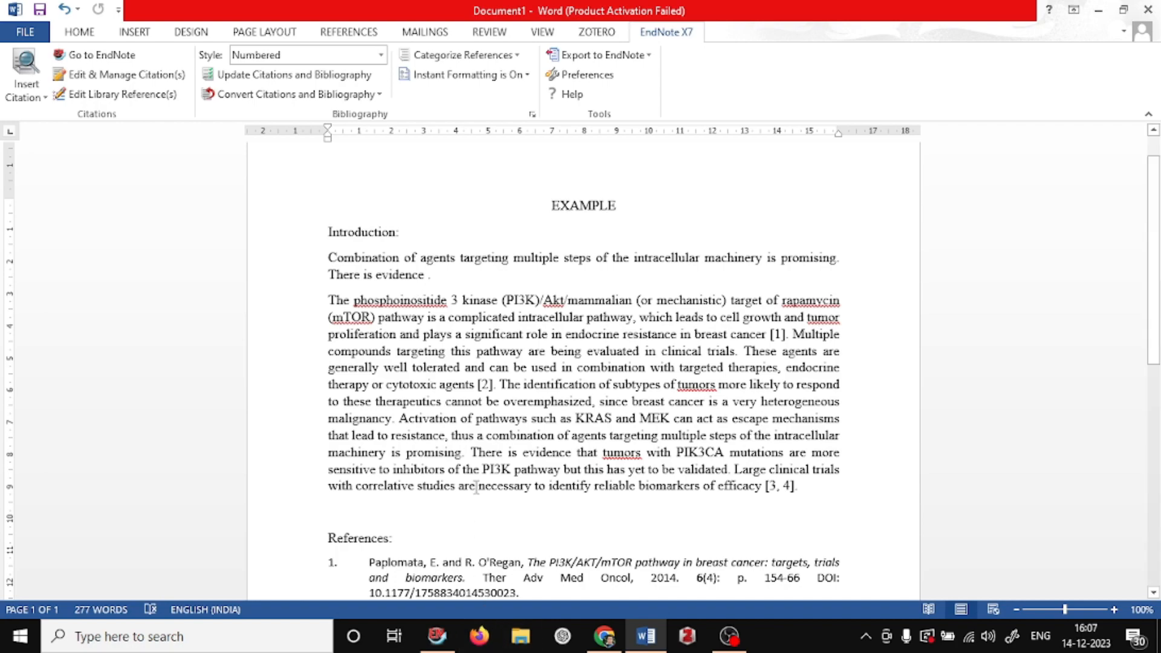
pyautogui.click(442, 639)
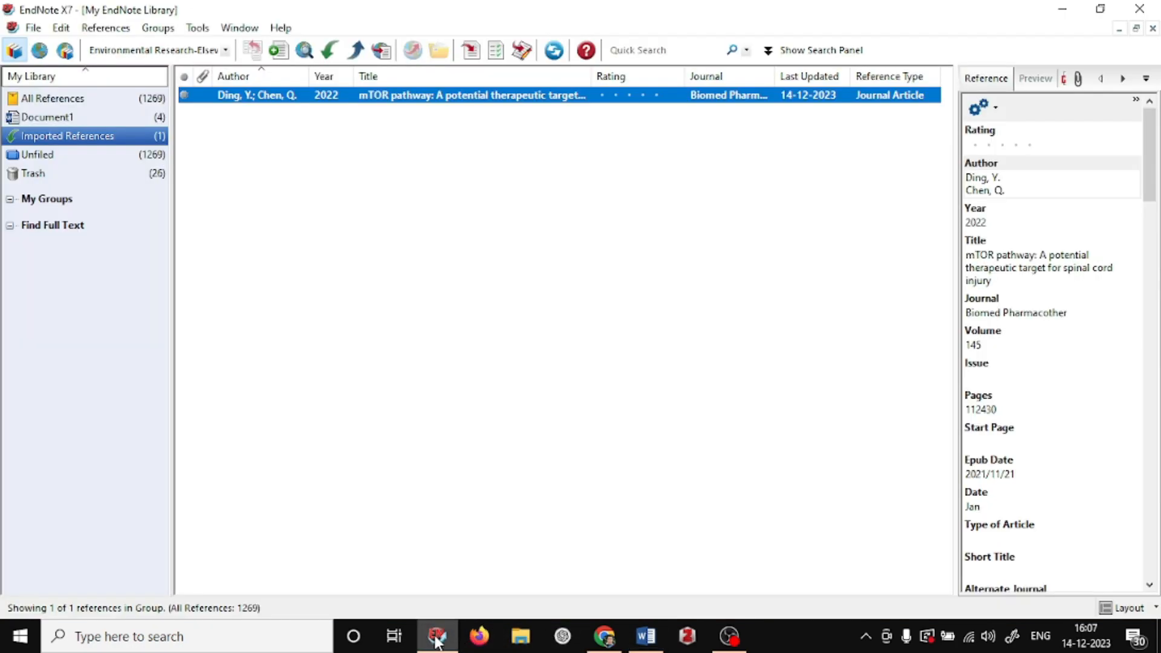
pyautogui.click(471, 50)
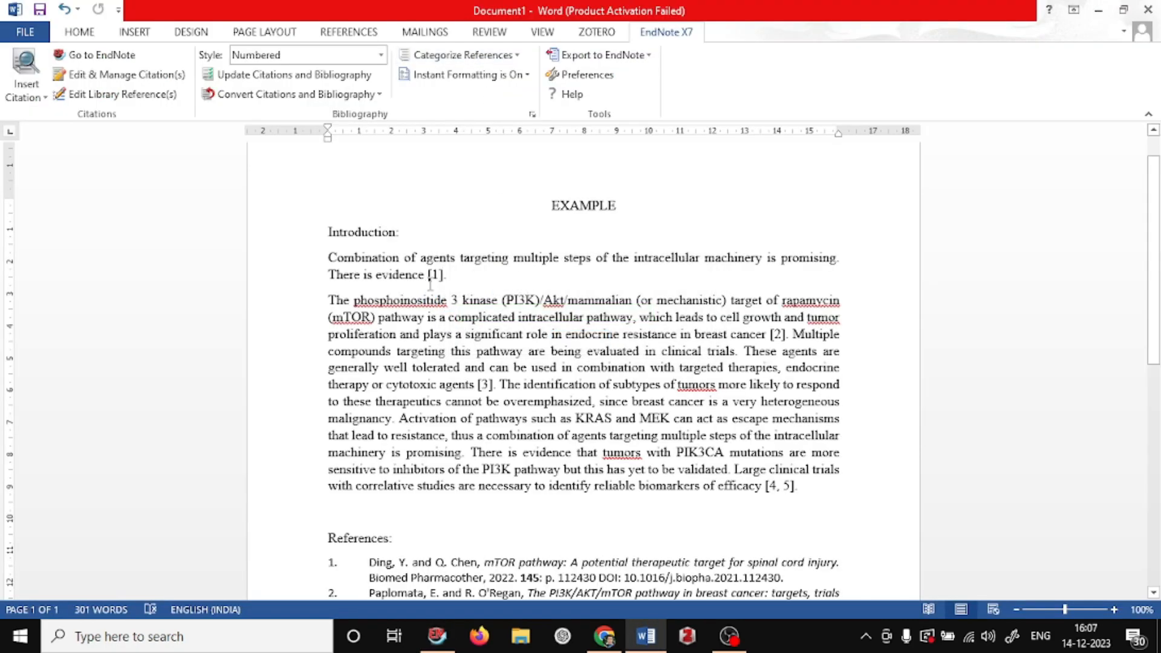
# Check the numbering of each in-text citation throughout the introduction.
pyautogui.moveTo(405, 259); pyautogui.dragTo(452, 275)
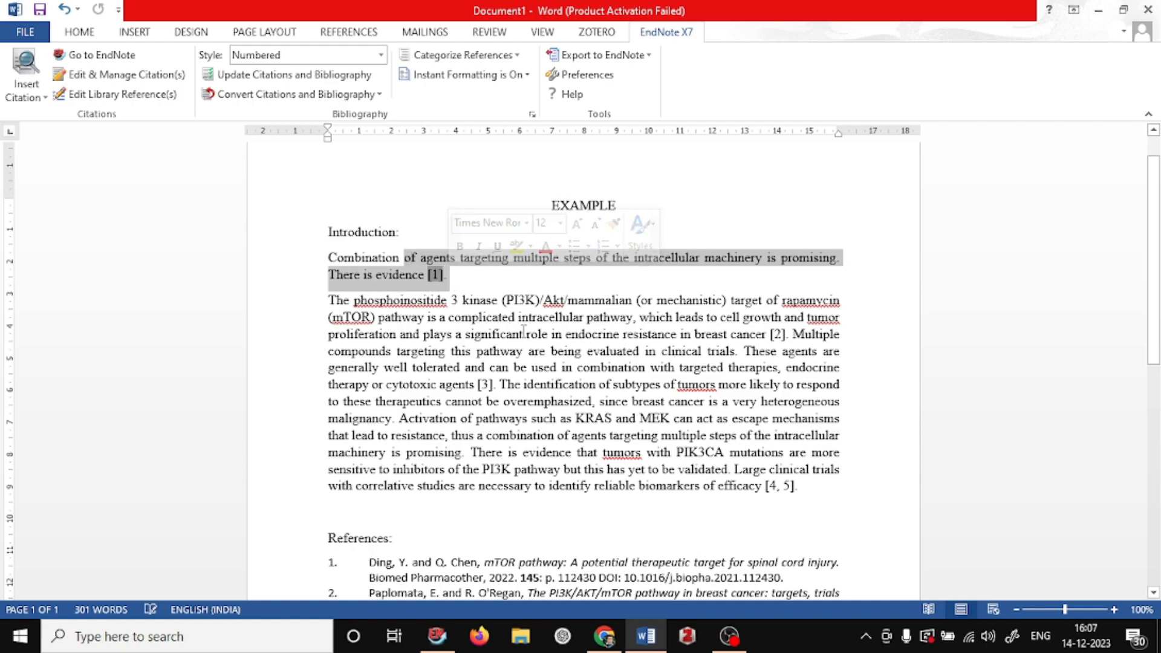
pyautogui.moveTo(731, 333); pyautogui.dragTo(821, 352)
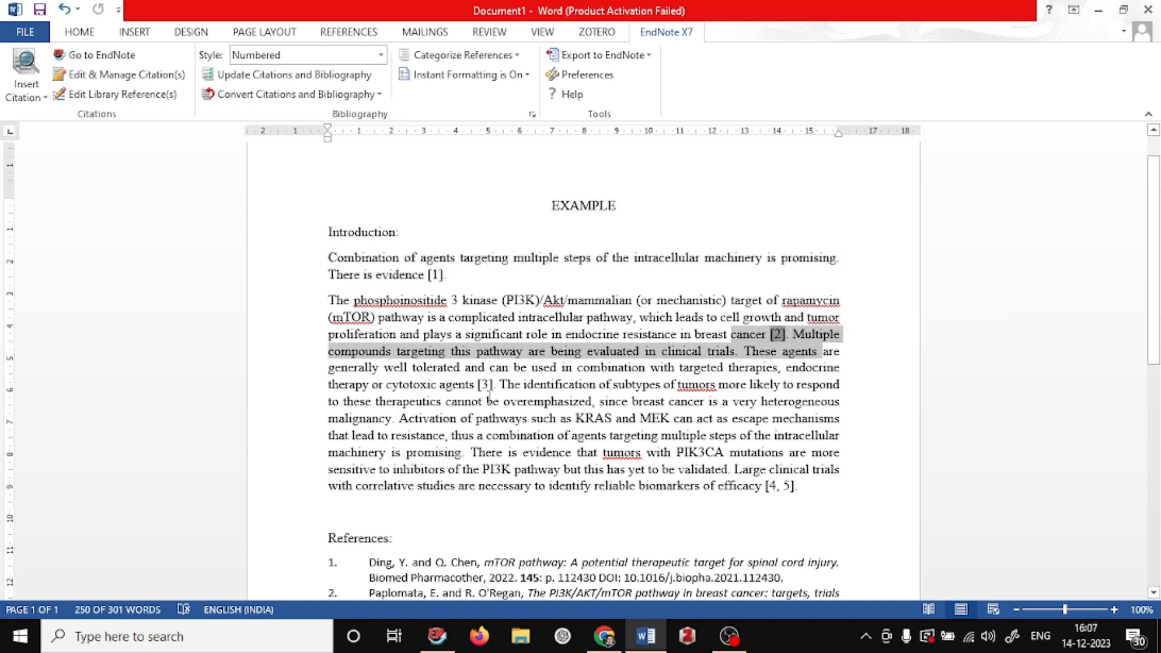
pyautogui.moveTo(468, 385); pyautogui.dragTo(503, 385)
pyautogui.moveTo(738, 487); pyautogui.dragTo(823, 487)
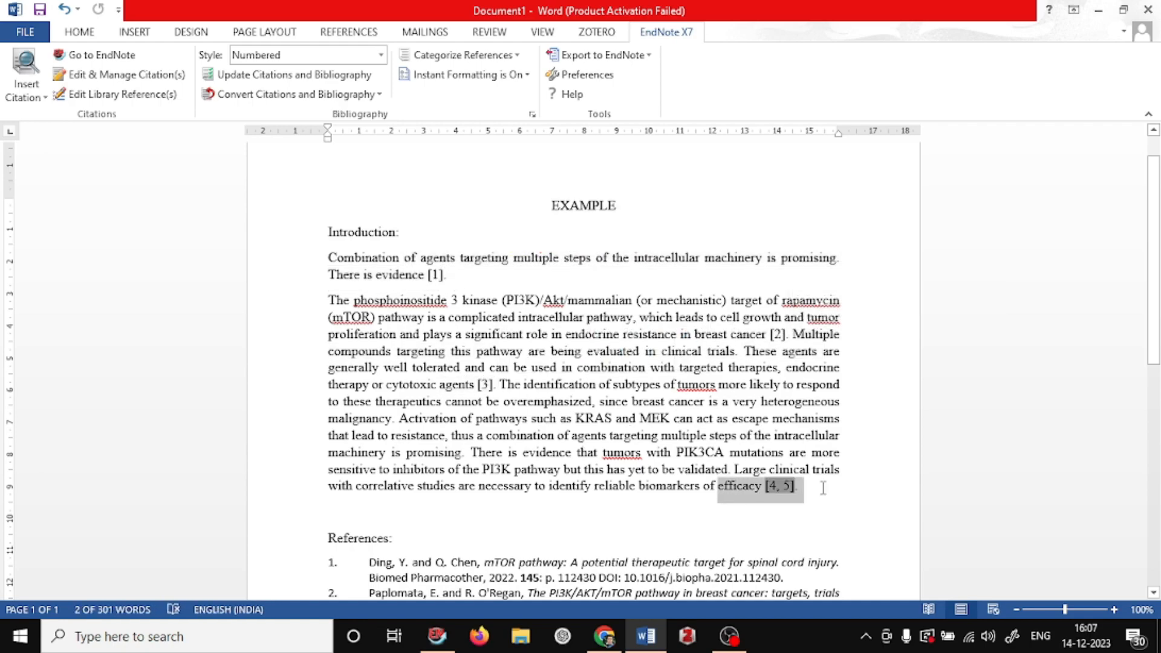
# Merge the opening paragraph with the original introduction paragraph and place the cursor in the citation after "breast cancer".
pyautogui.click(482, 274)
pyautogui.press('Delete')
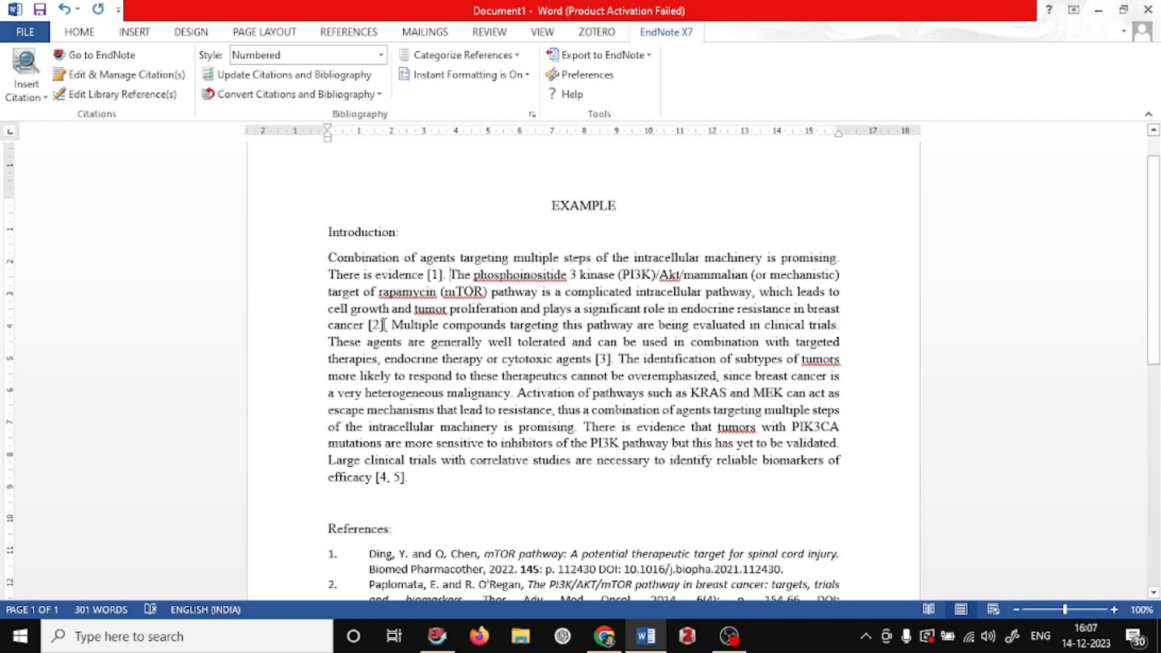
pyautogui.click(381, 325)
# Switch to Chrome, download the .nbib citation of the PubMed article "mTOR interacts with raptor to form a nutrient-sensitive complex…", and import it into EndNote.
pyautogui.click(607, 644)
pyautogui.click(540, 528)
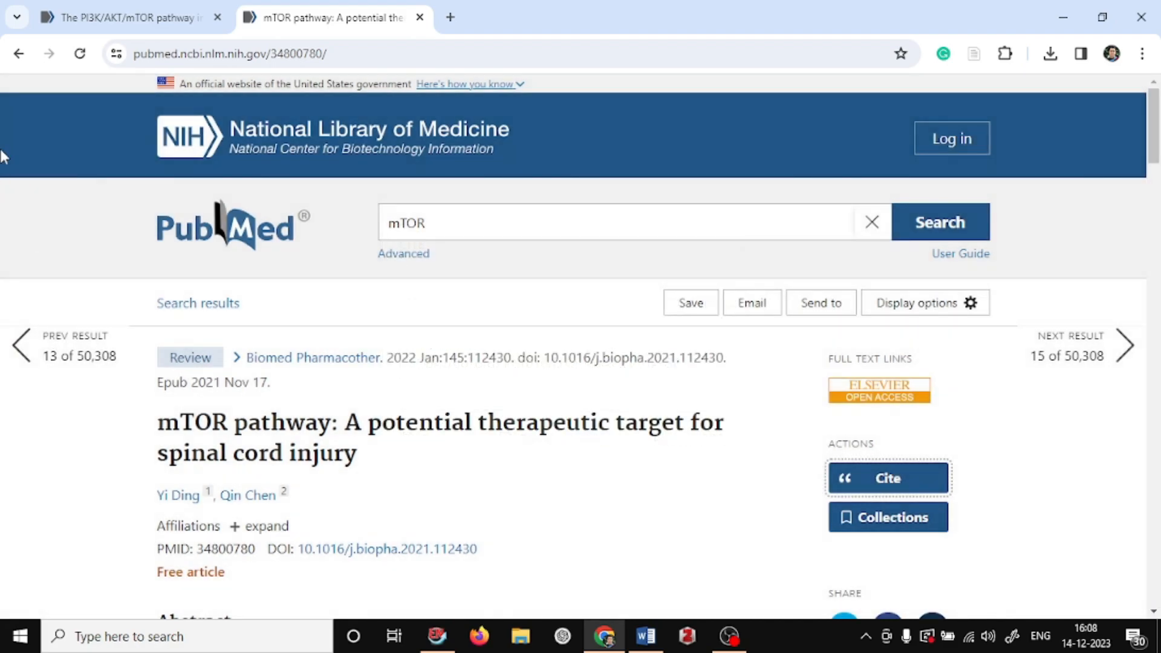
pyautogui.click(13, 60)
pyautogui.scroll(-5, 546, 453)
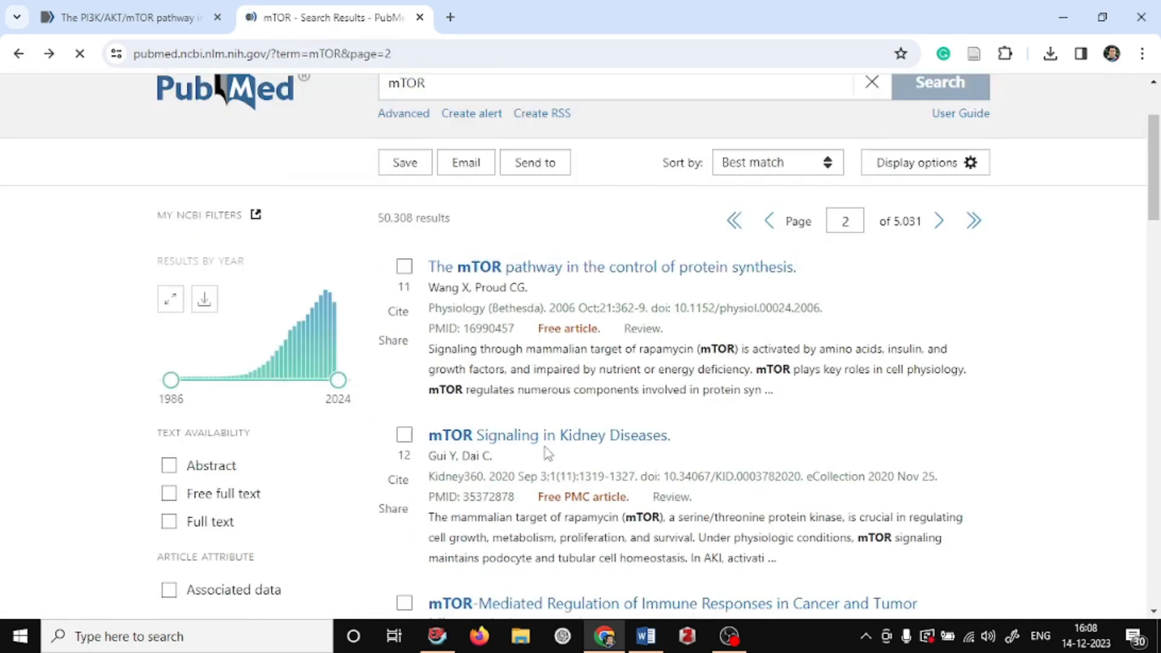
pyautogui.click(504, 372)
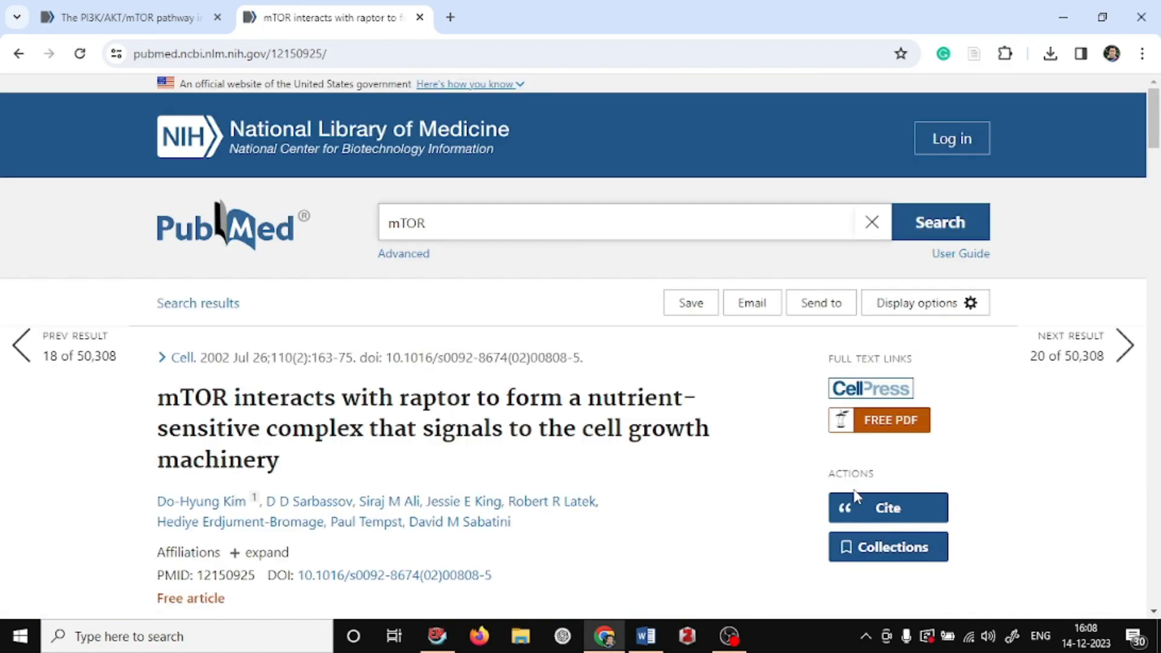
pyautogui.click(880, 515)
pyautogui.click(557, 452)
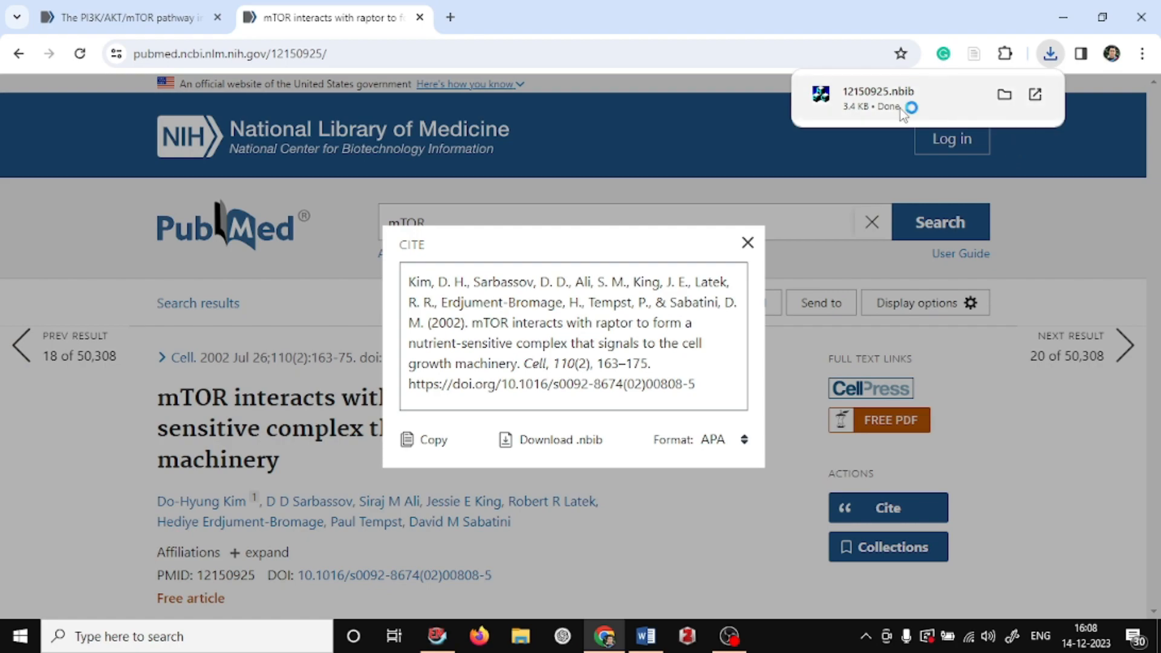
pyautogui.click(985, 106)
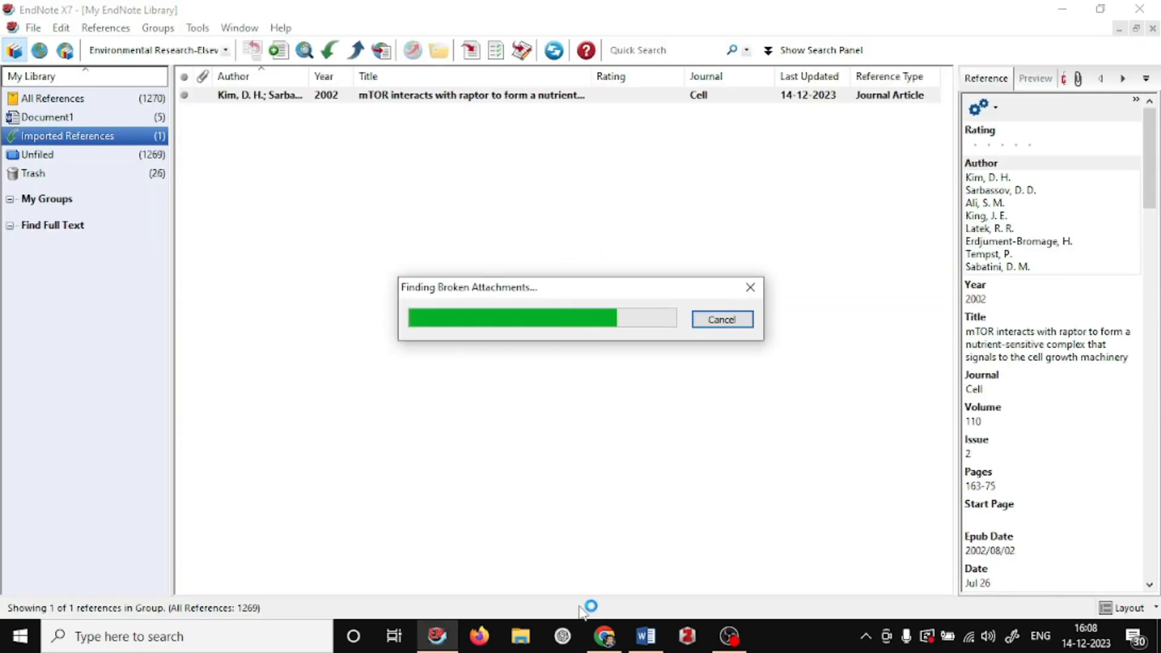
# Add the imported raptor article from EndNote to the existing citation after "breast cancer" in the Word document.
pyautogui.click(639, 644)
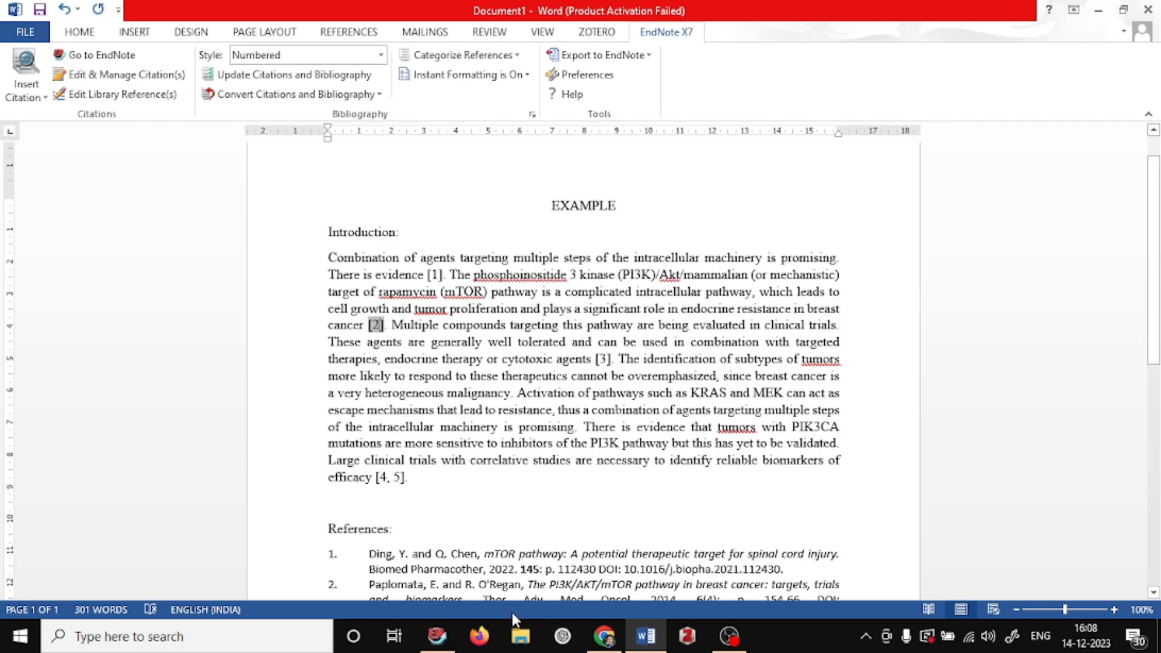
pyautogui.click(445, 636)
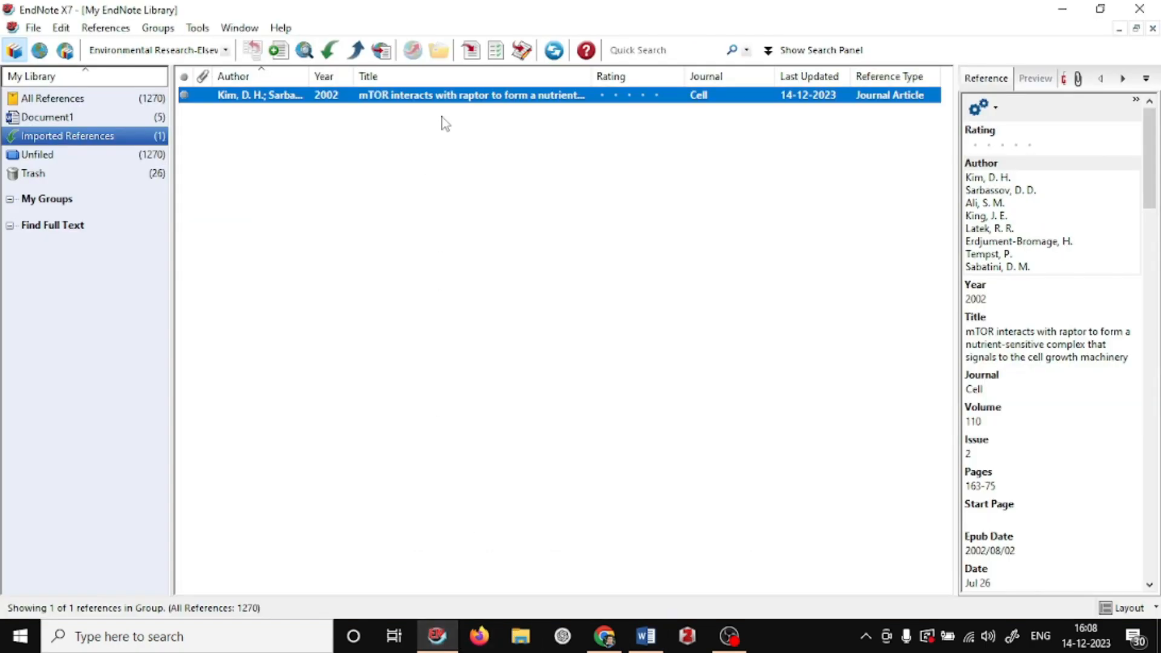
pyautogui.click(470, 50)
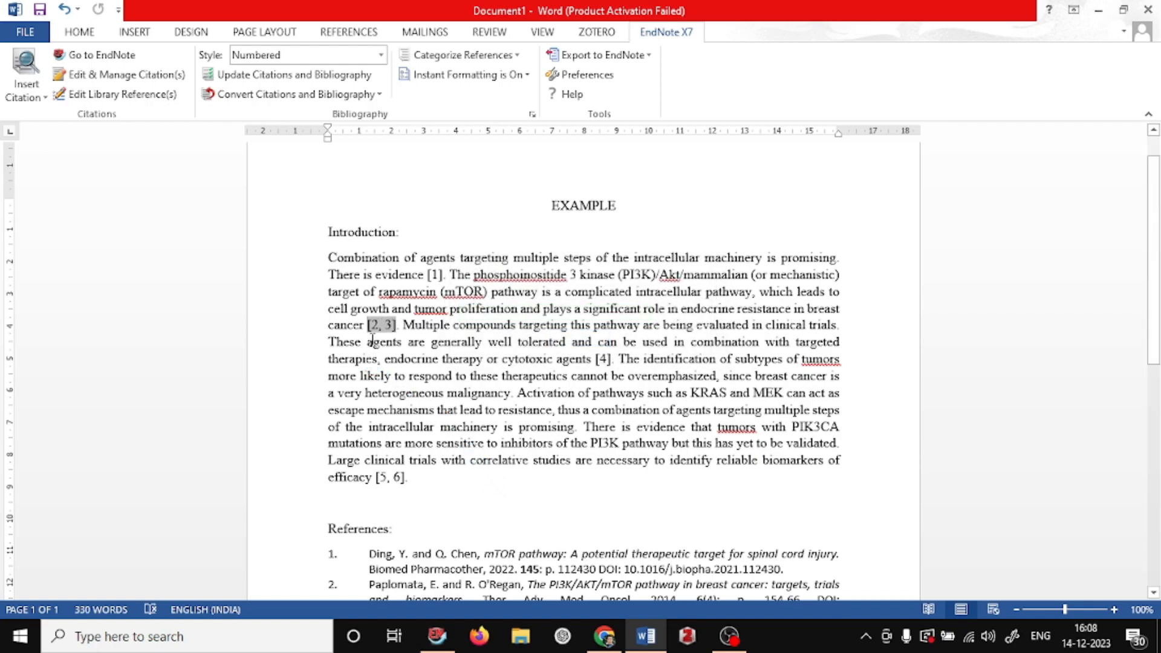
# Check the remaining citation numbers in the introduction and the order of the entries under References.
pyautogui.moveTo(577, 362); pyautogui.dragTo(617, 363)
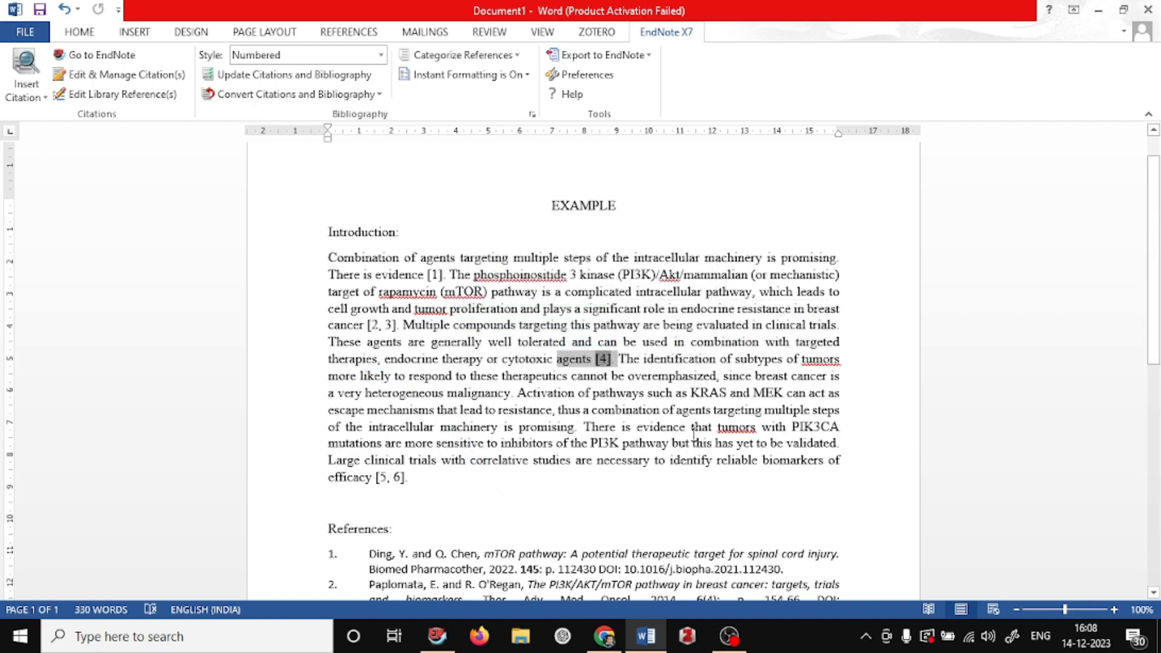
pyautogui.moveTo(417, 477); pyautogui.dragTo(328, 461)
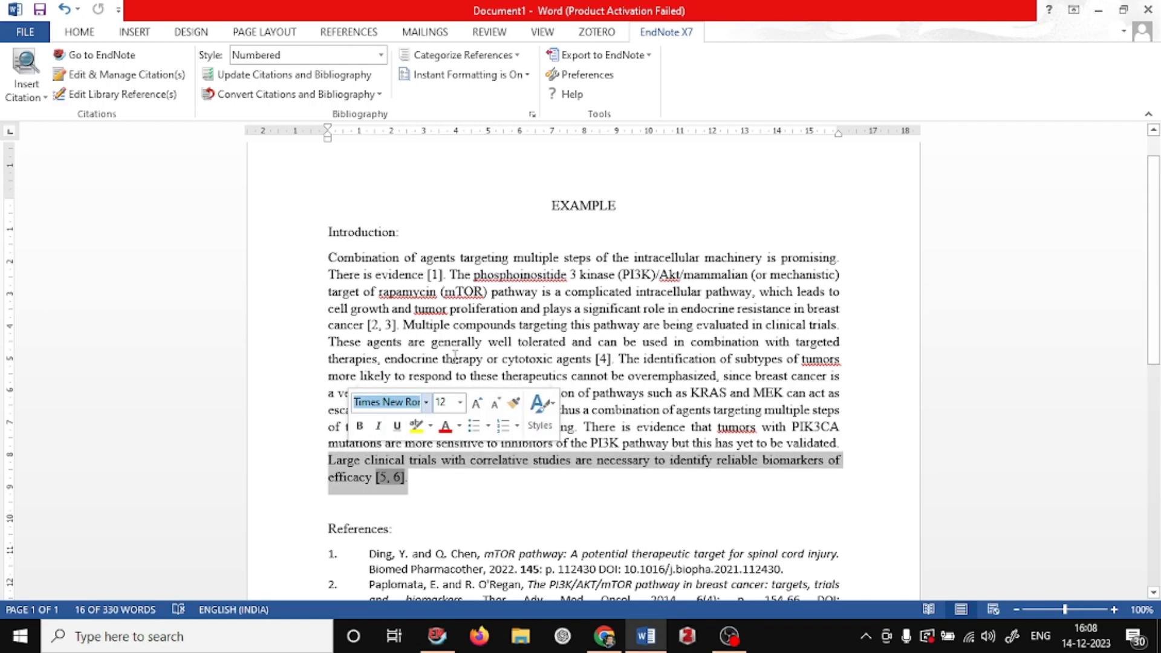
pyautogui.click(616, 313)
pyautogui.scroll(-4, 554, 406)
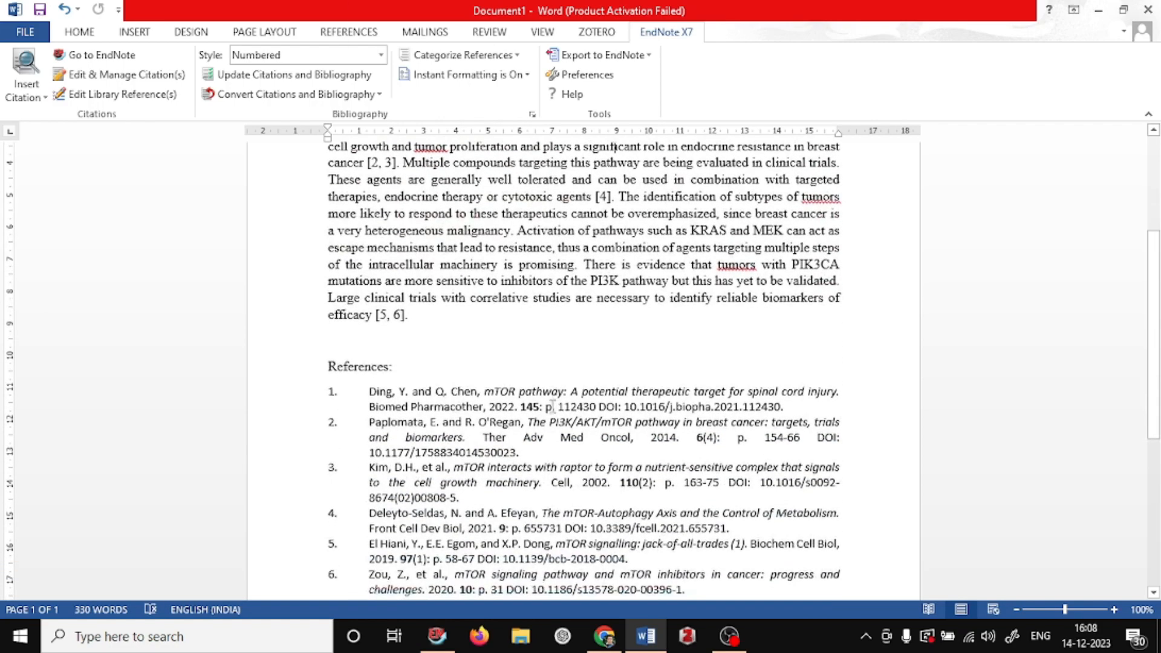
pyautogui.moveTo(364, 308)
pyautogui.mouseDown()
pyautogui.moveTo(549, 386)
pyautogui.moveTo(686, 510)
pyautogui.moveTo(739, 537)
pyautogui.mouseUp()
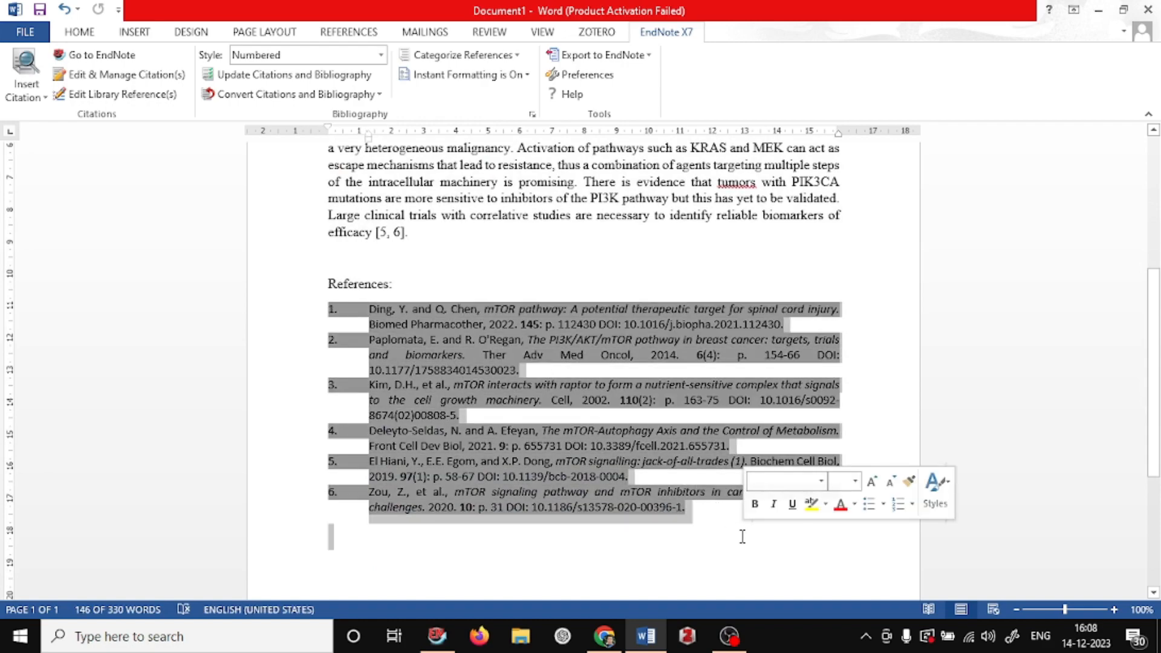
pyautogui.click(739, 536)
pyautogui.doubleClick(739, 536)
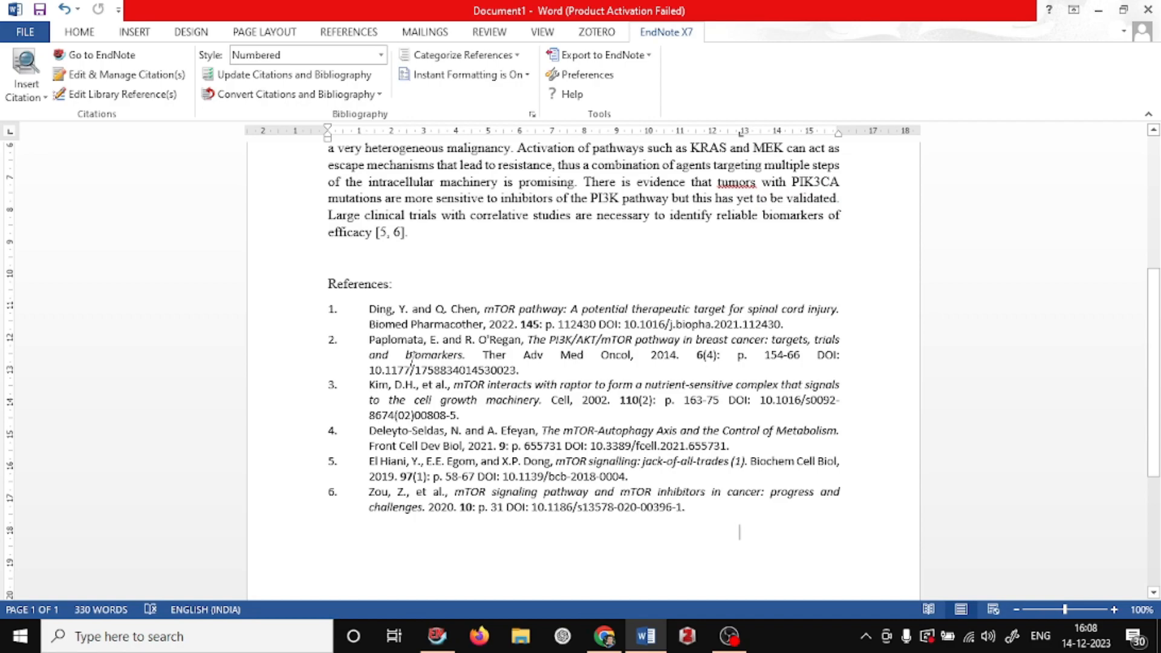
# Compare the citation numbers across the whole introduction with the entries in the reference list.
pyautogui.scroll(1, 592, 395)
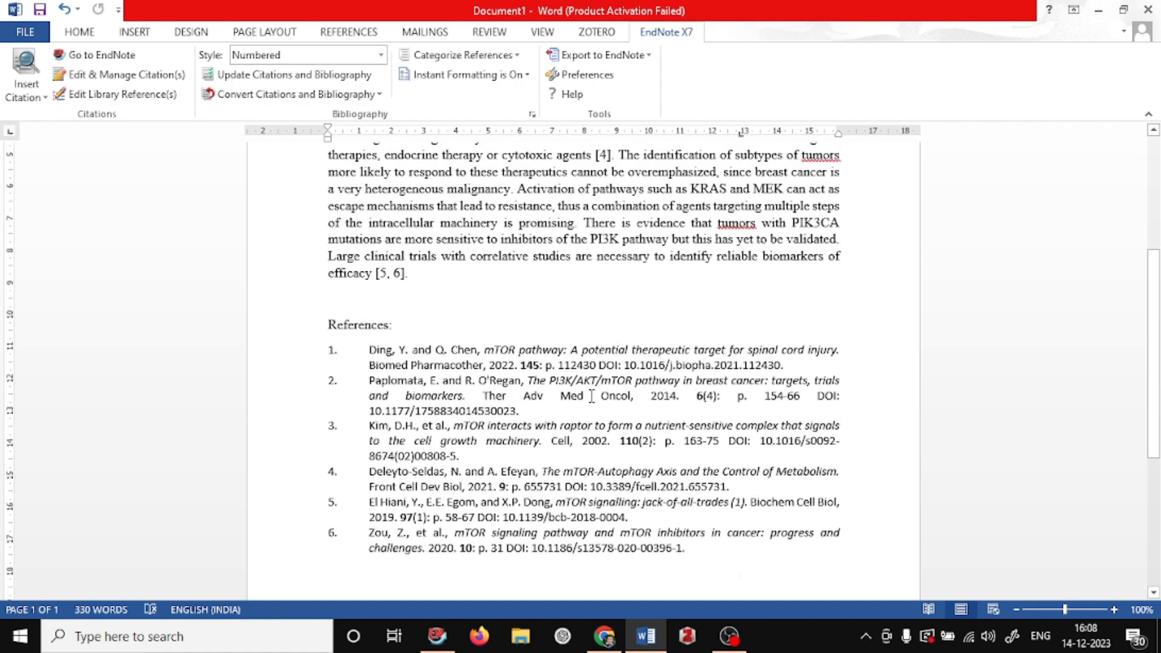
pyautogui.scroll(5, 591, 396)
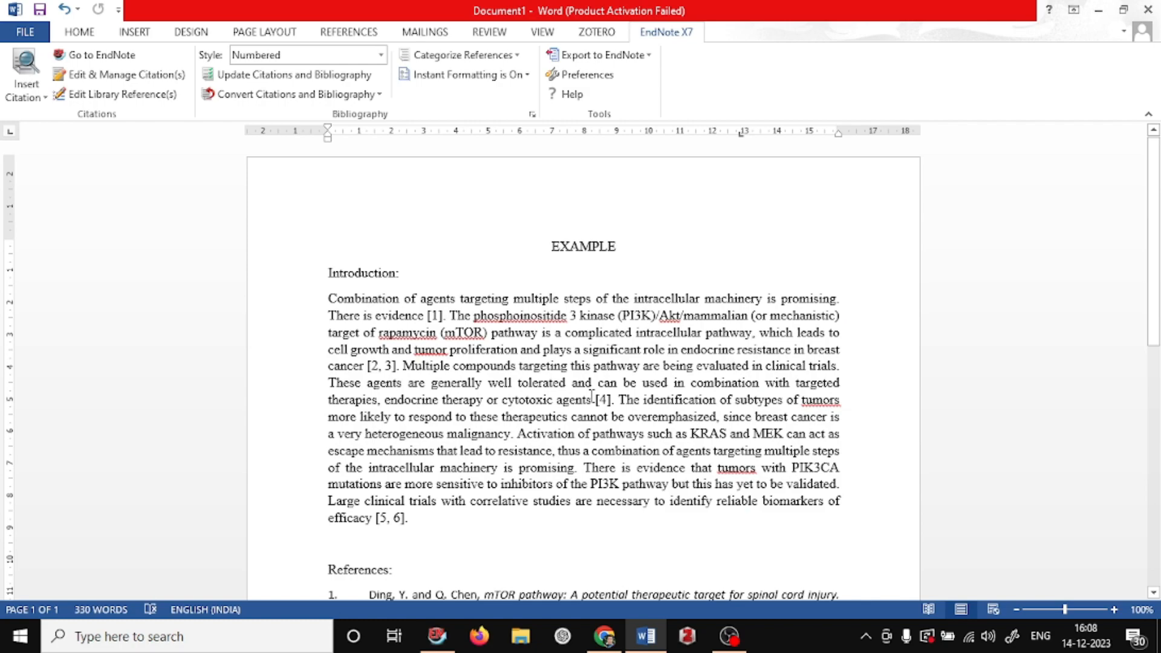
pyautogui.scroll(-3, 591, 395)
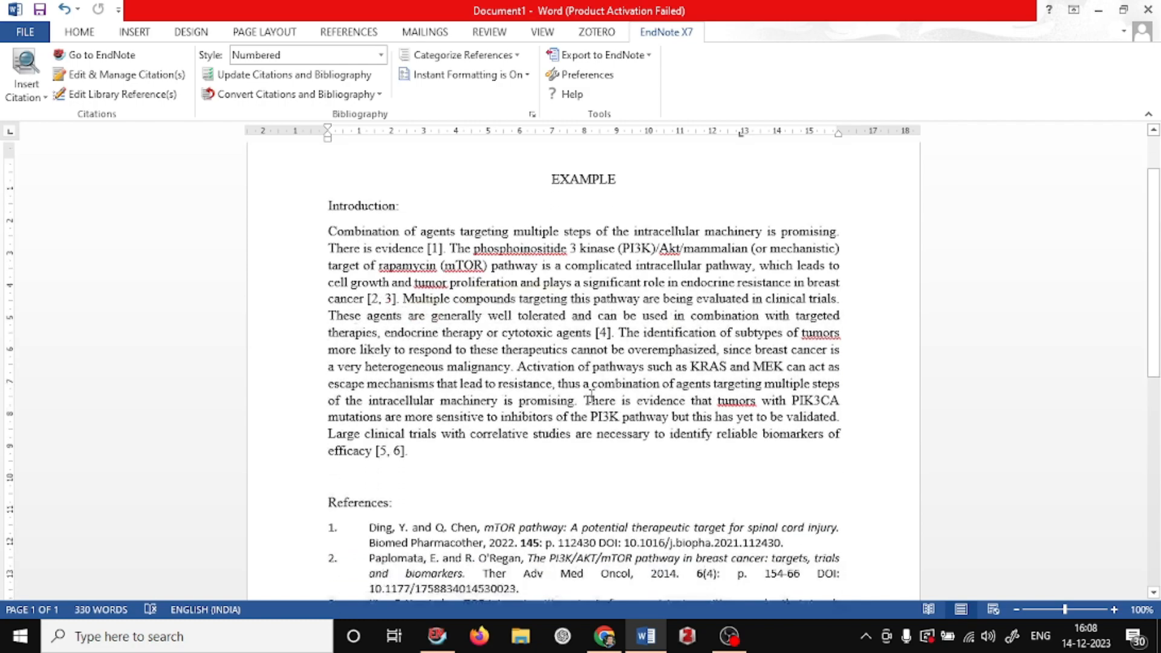
pyautogui.scroll(-3, 591, 394)
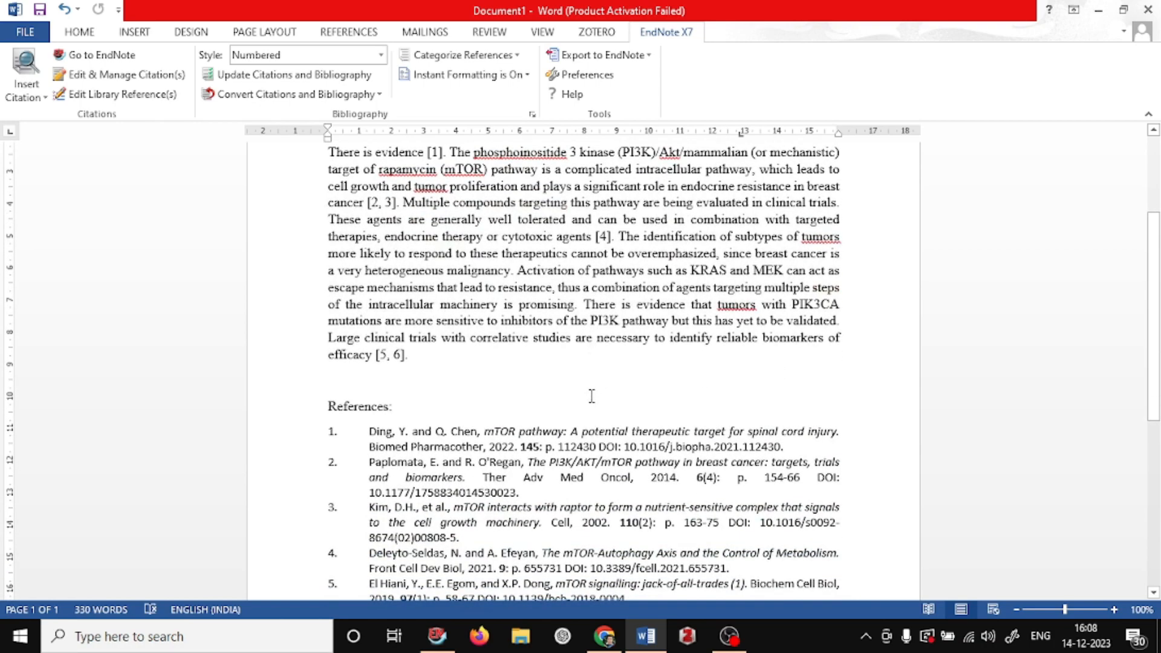
pyautogui.scroll(6, 591, 396)
pyautogui.scroll(-6, 591, 396)
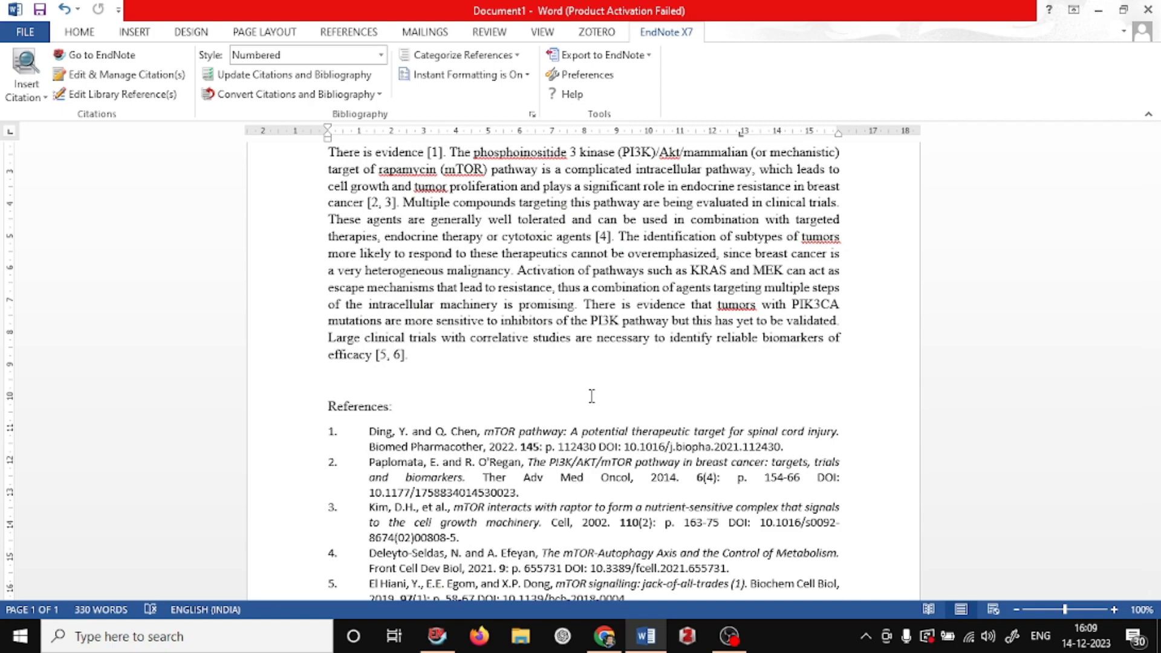
pyautogui.scroll(5, 592, 396)
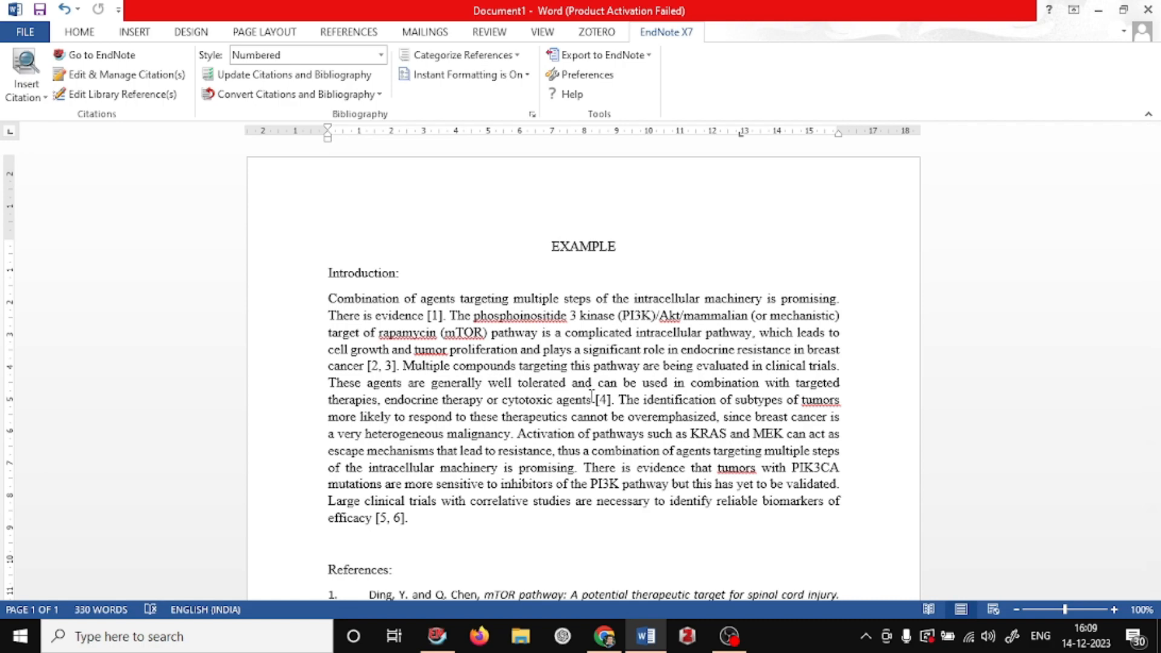
pyautogui.click(550, 430)
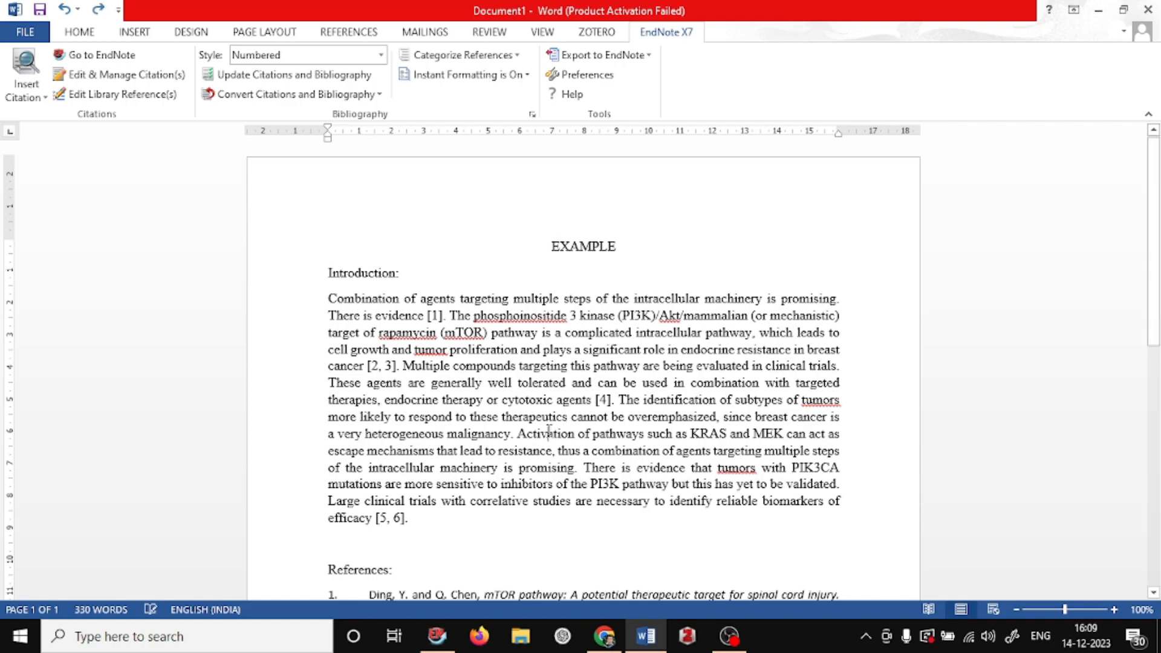
pyautogui.click(477, 521)
pyautogui.moveTo(468, 521); pyautogui.dragTo(320, 272)
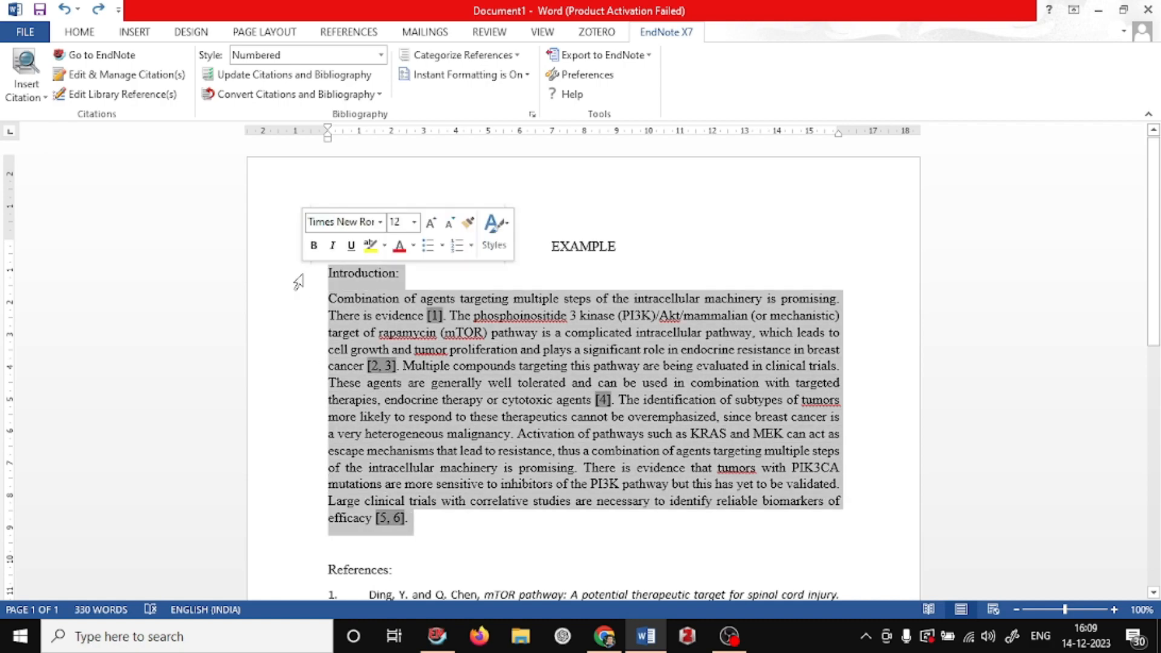
pyautogui.click(496, 393)
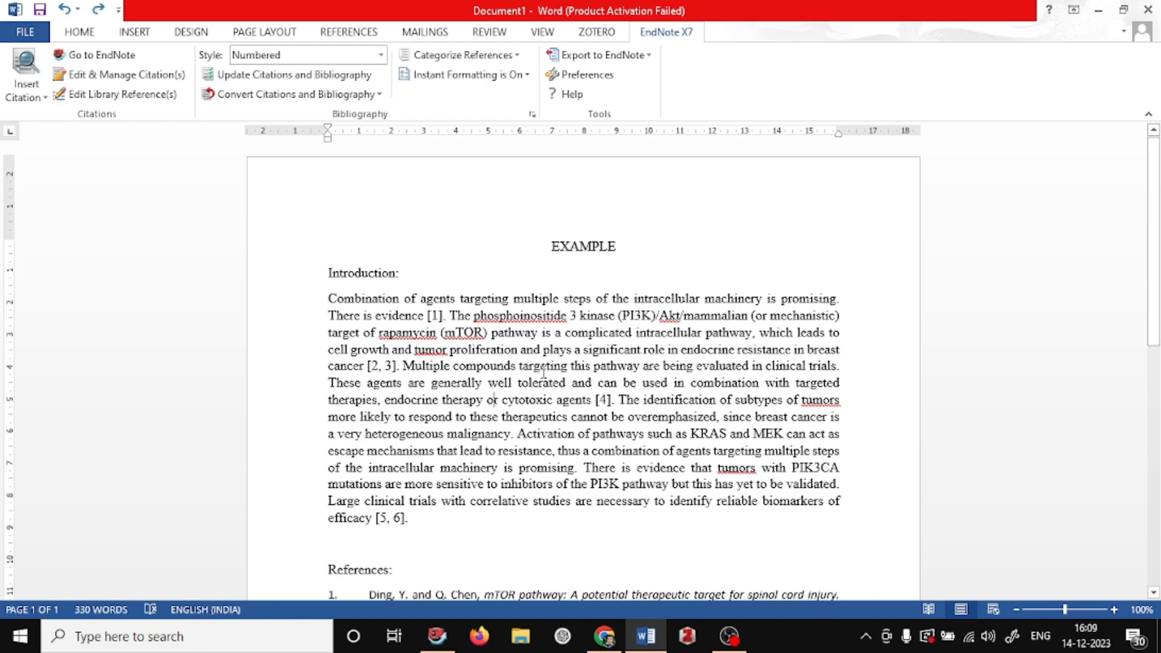
# Change the document's EndNote output style to Brain Disorders Jurnal-Elsevier Copy.
pyautogui.moveTo(419, 536); pyautogui.dragTo(306, 237)
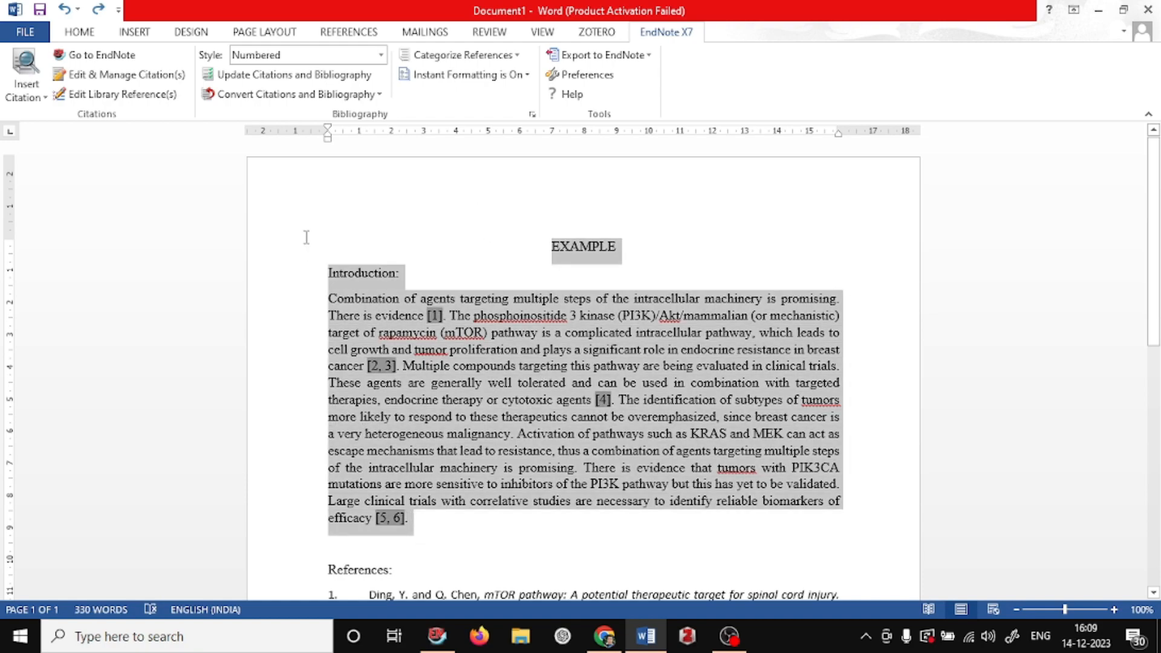
pyautogui.click(518, 383)
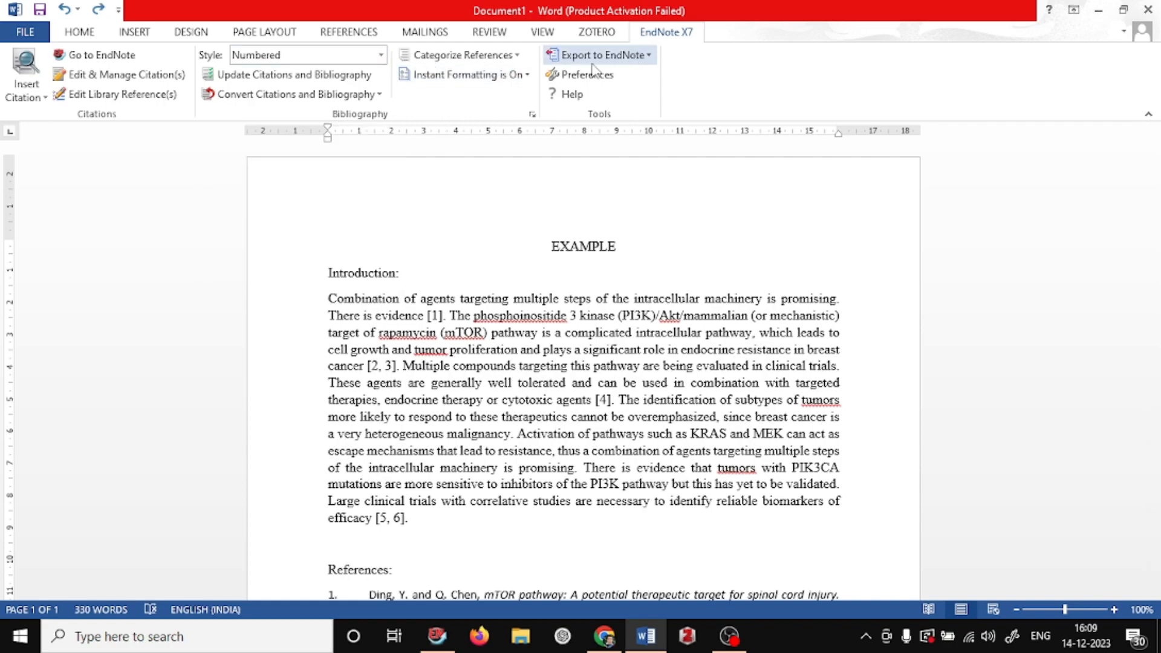
pyautogui.click(381, 56)
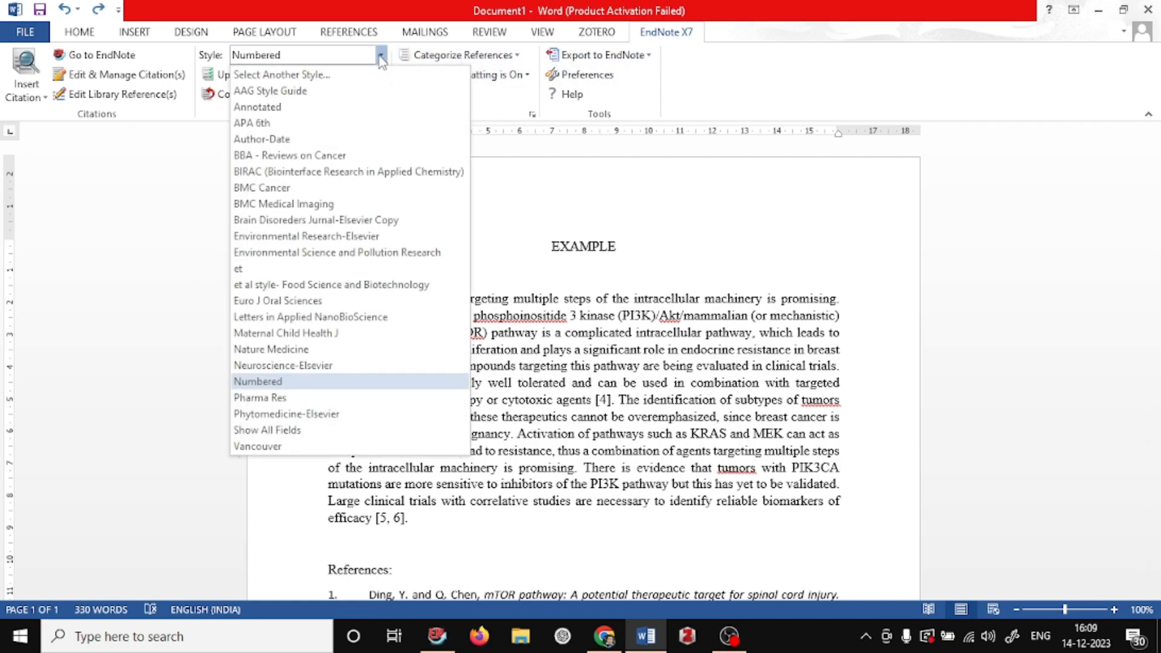
pyautogui.click(342, 220)
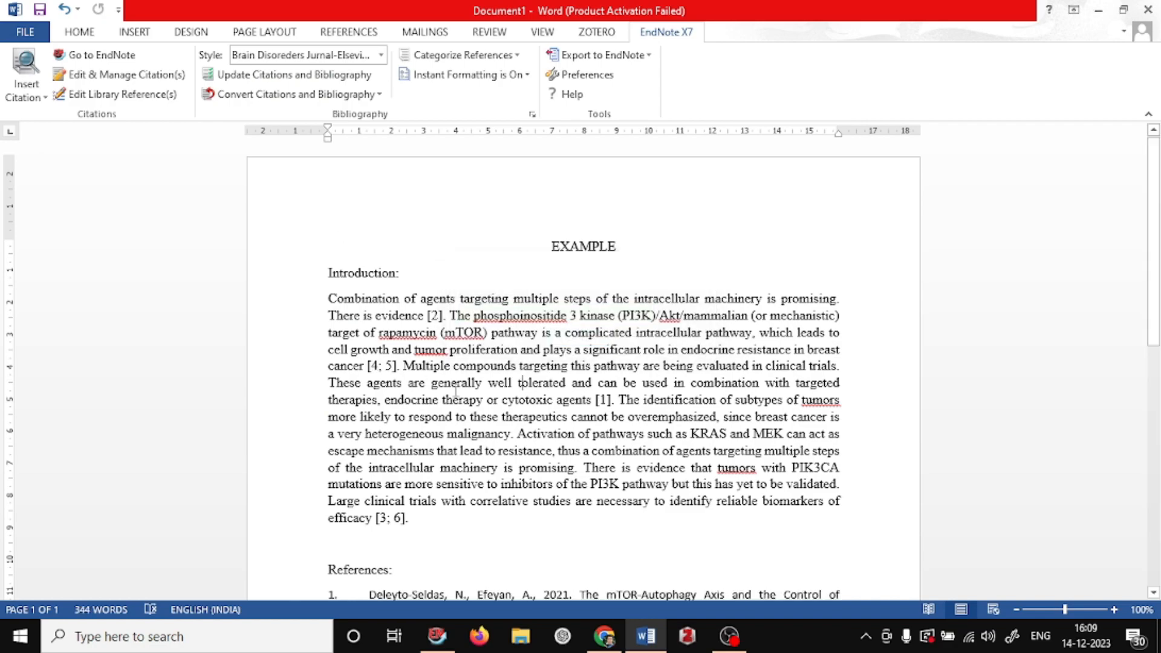
# Examine the order and format of the entries under References and compare them with the citation numbers in the introduction.
pyautogui.scroll(-8, 468, 394)
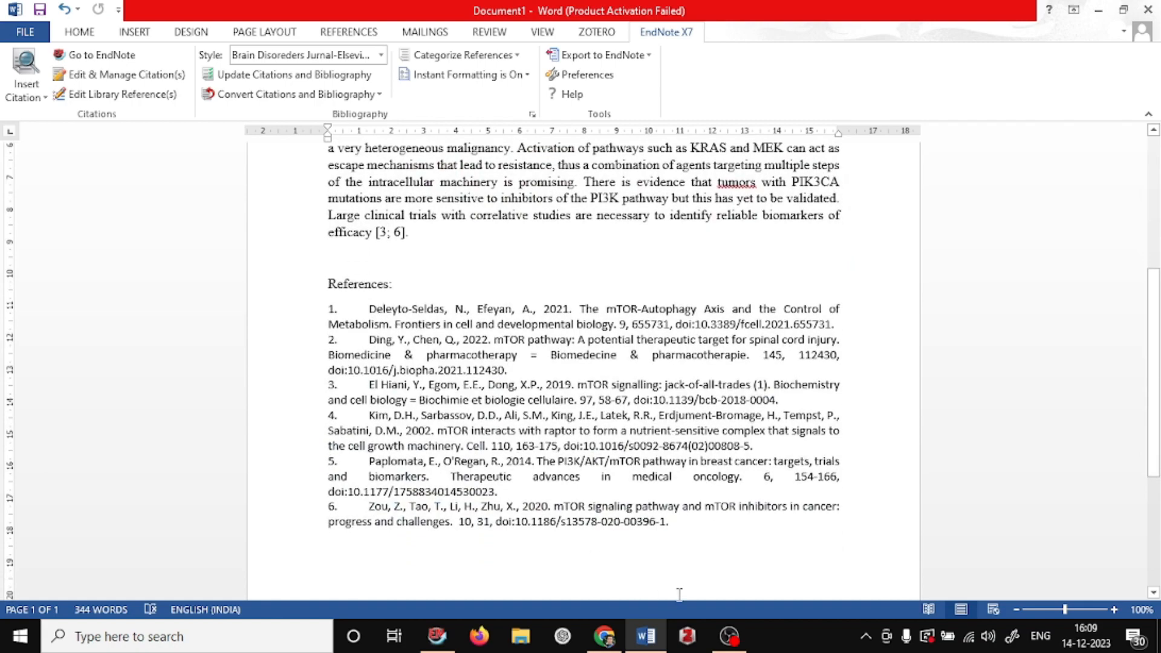
pyautogui.click(700, 543)
pyautogui.moveTo(700, 542); pyautogui.dragTo(340, 310)
pyautogui.click(742, 538)
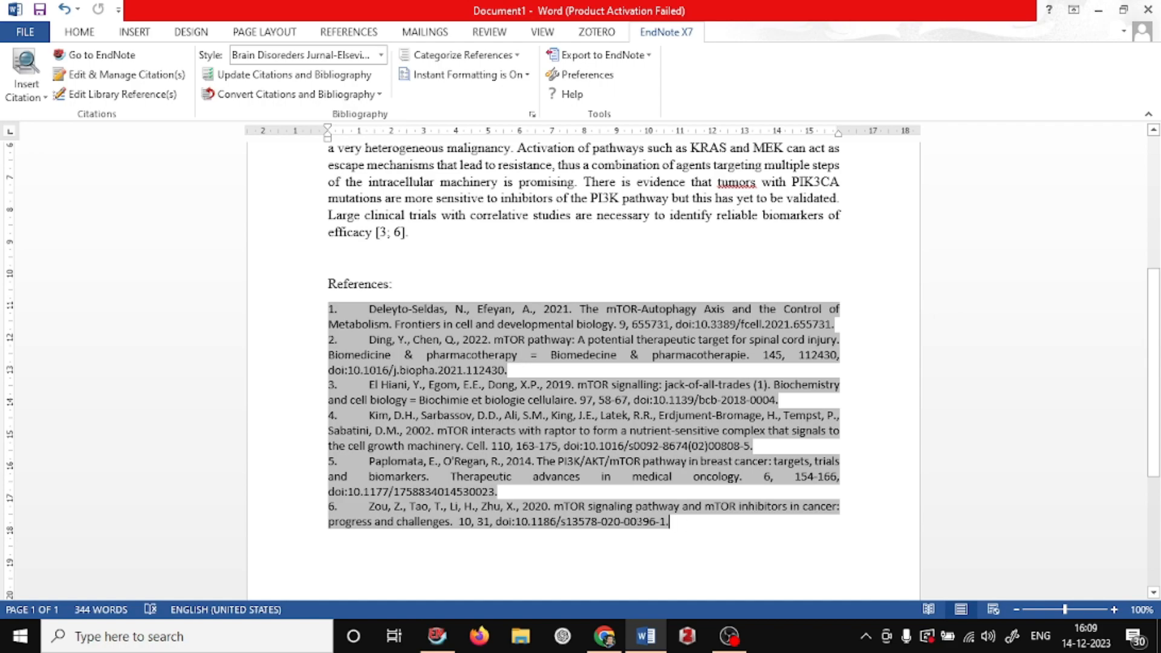
pyautogui.moveTo(693, 525); pyautogui.dragTo(384, 491)
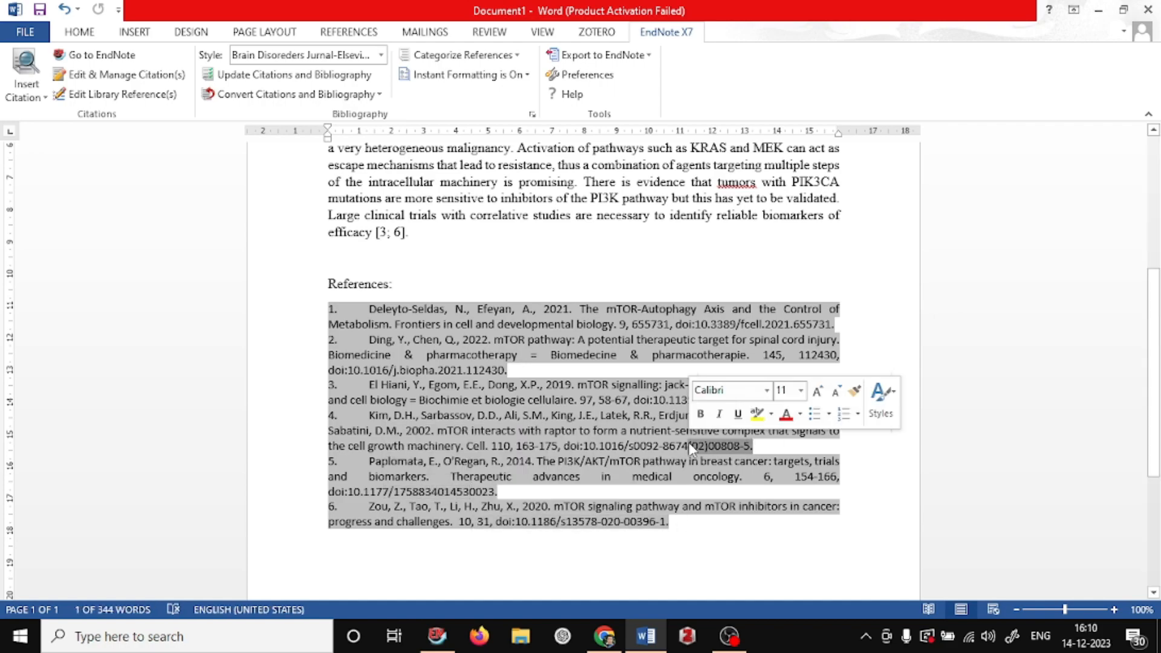
pyautogui.scroll(8, 568, 454)
pyautogui.scroll(-3, 569, 454)
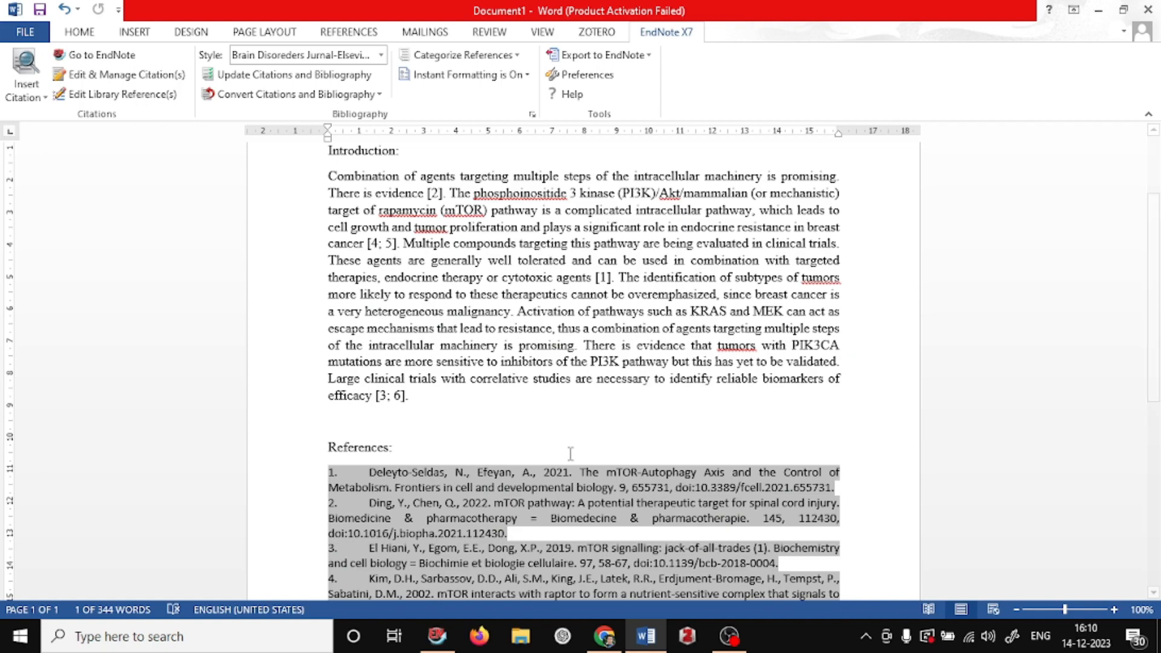
# Change the EndNote output style to Vancouver and review the reformatted citations and reference list.
pyautogui.click(235, 61)
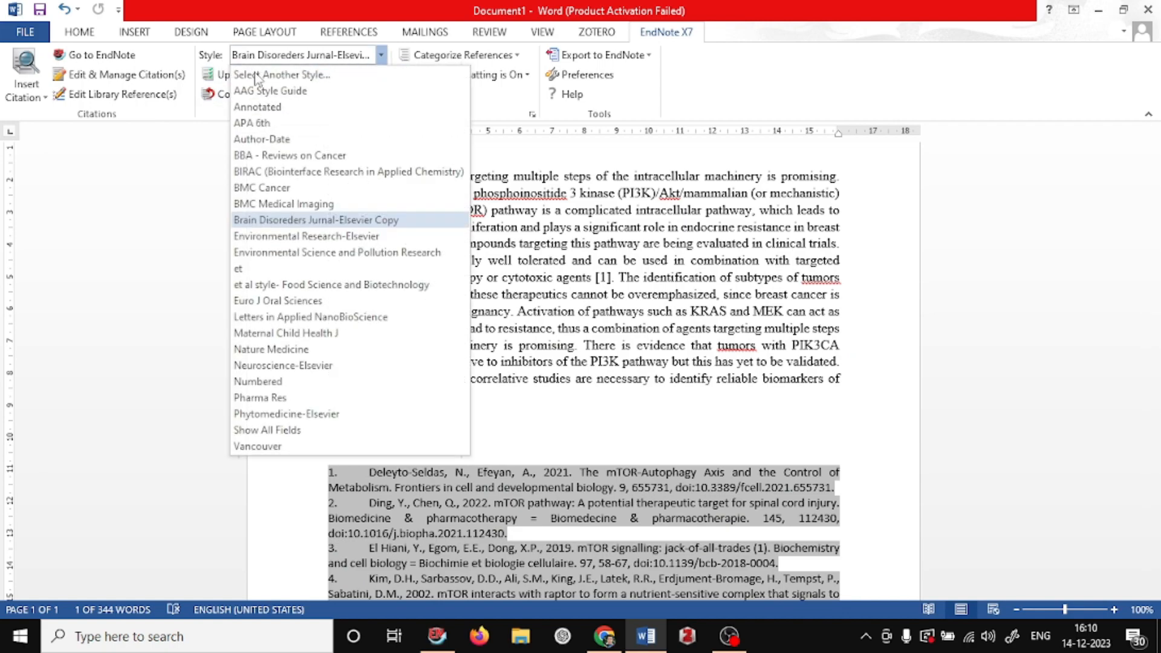
pyautogui.click(271, 444)
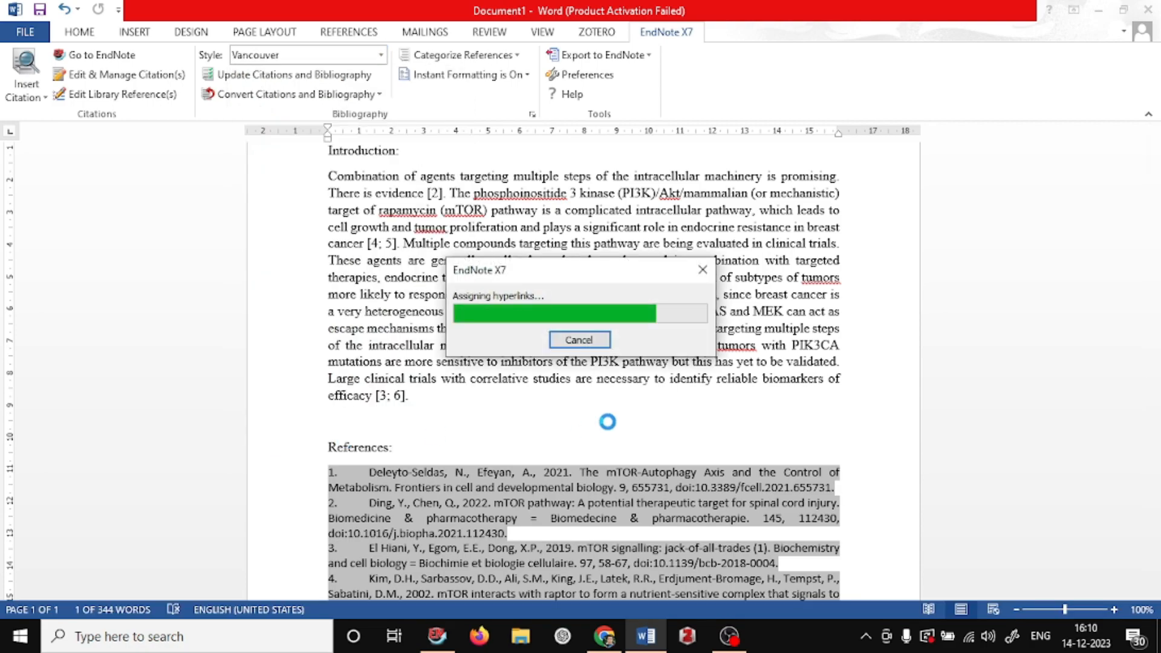
pyautogui.scroll(-2, 610, 423)
pyautogui.scroll(3, 610, 422)
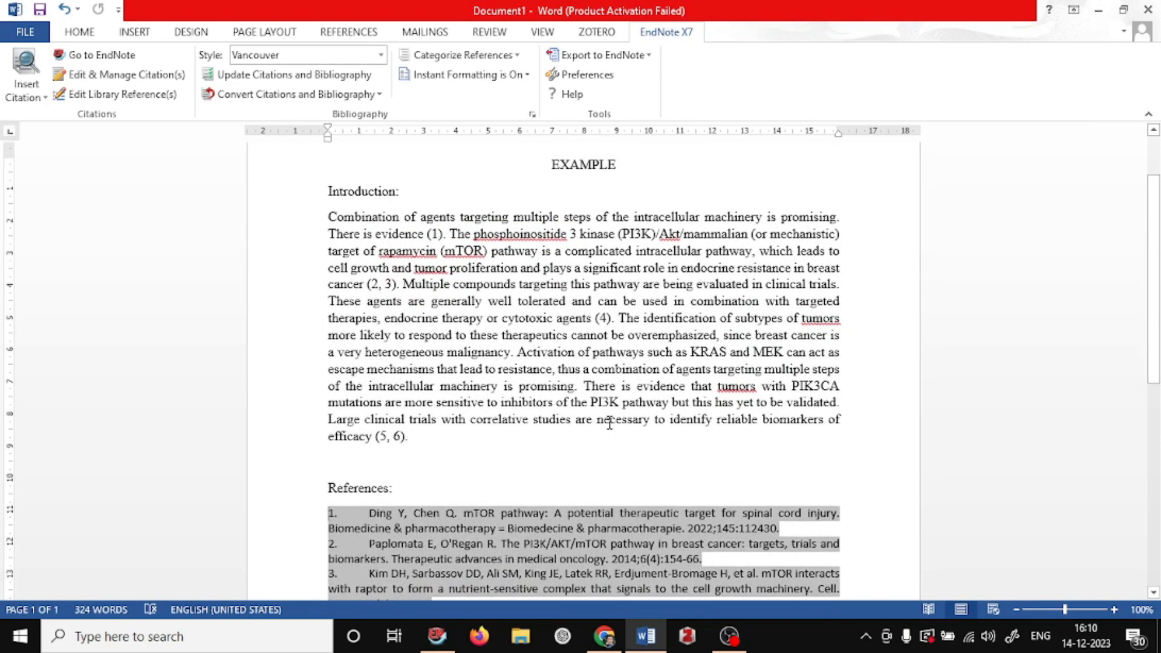
pyautogui.scroll(-1, 609, 422)
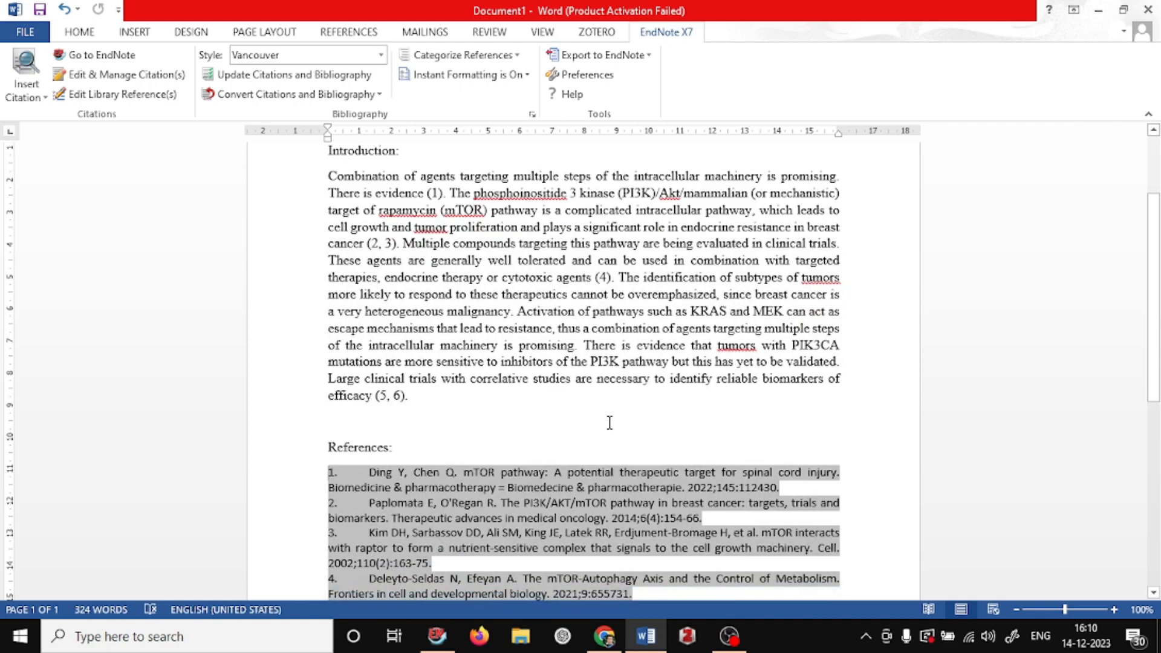
pyautogui.scroll(-1, 610, 421)
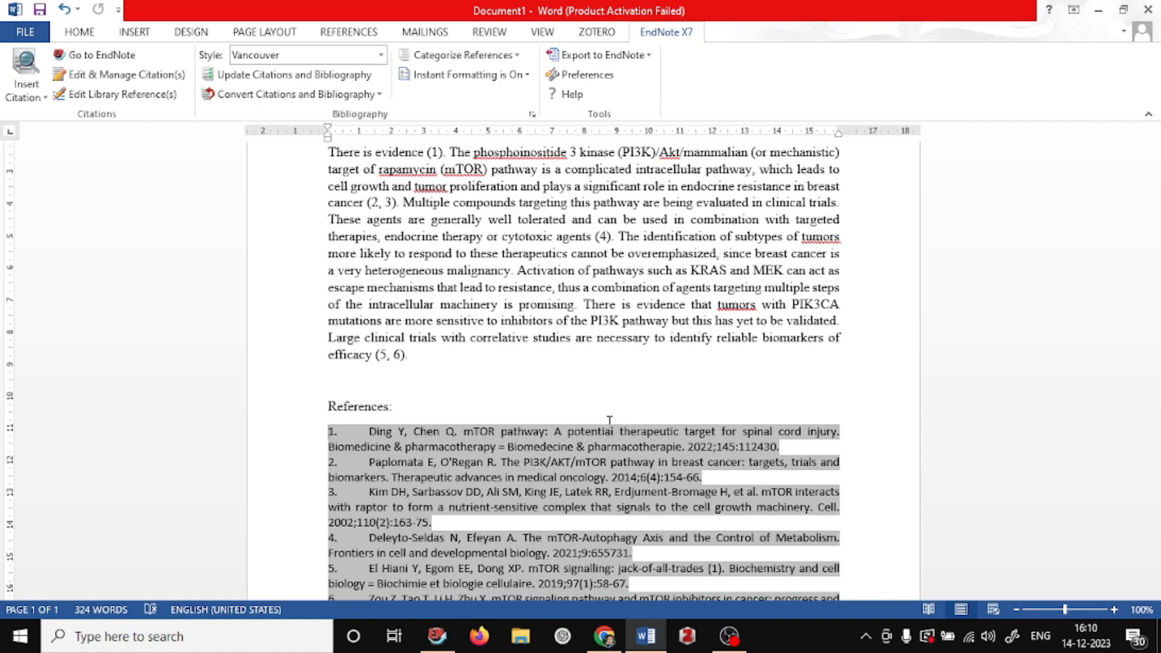
pyautogui.click(492, 383)
pyautogui.scroll(5, 492, 388)
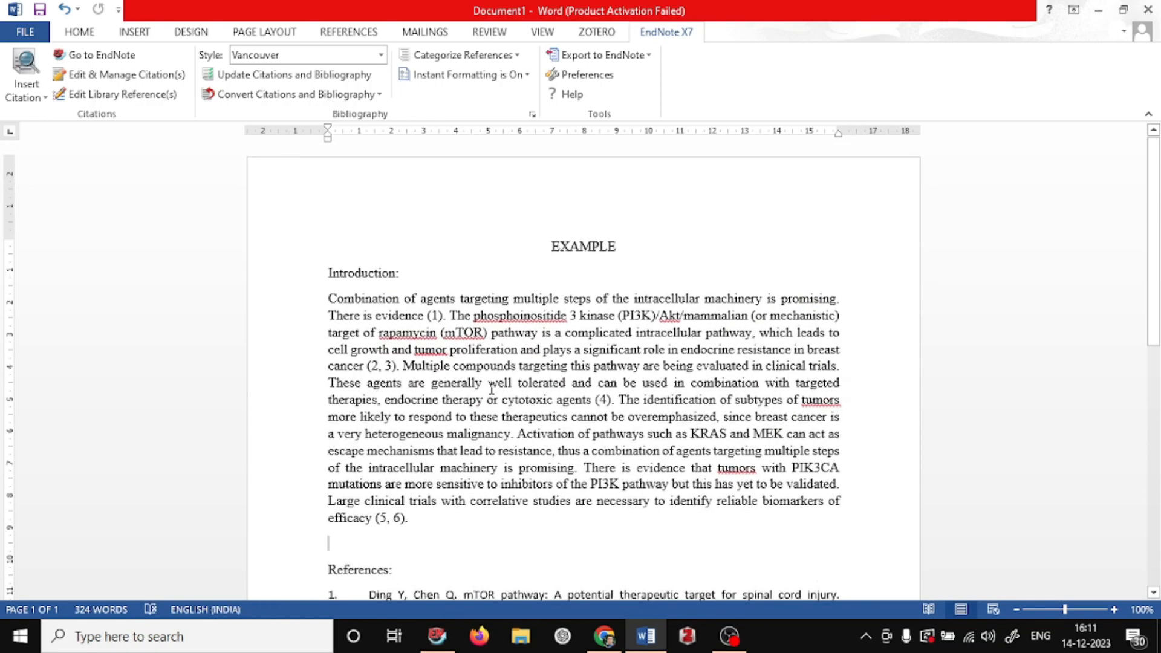
pyautogui.scroll(-5, 491, 390)
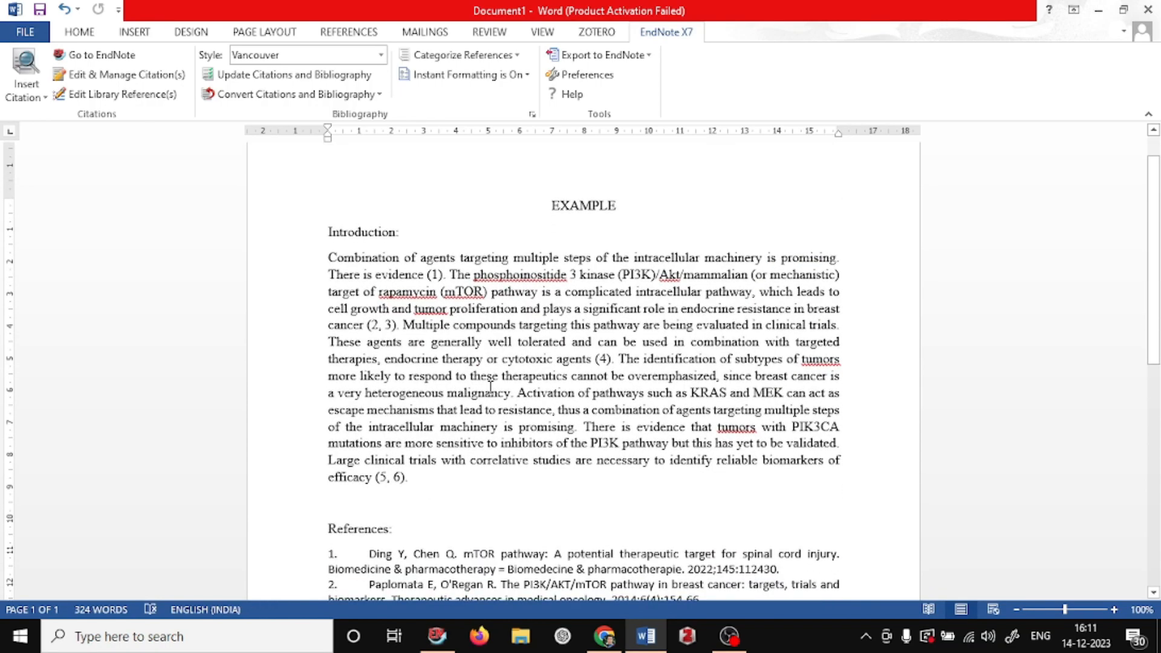
pyautogui.scroll(-2, 490, 387)
pyautogui.scroll(3, 489, 388)
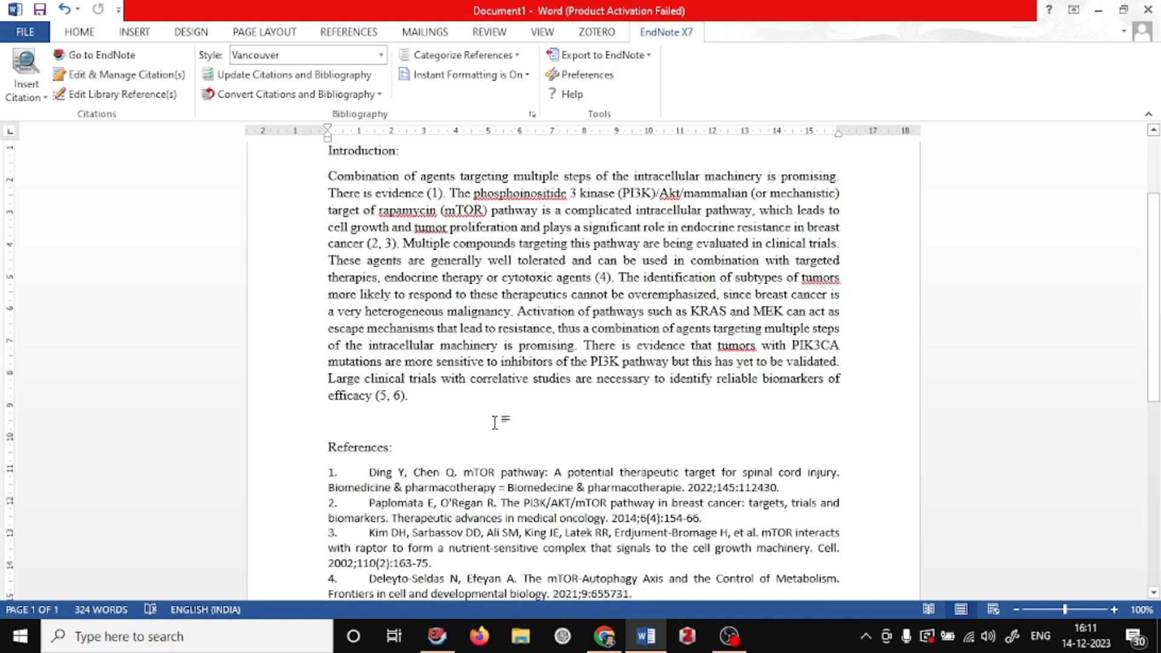
# Browse the full list of installed EndNote styles and apply the Vet Surgery style to the document.
pyautogui.click(304, 54)
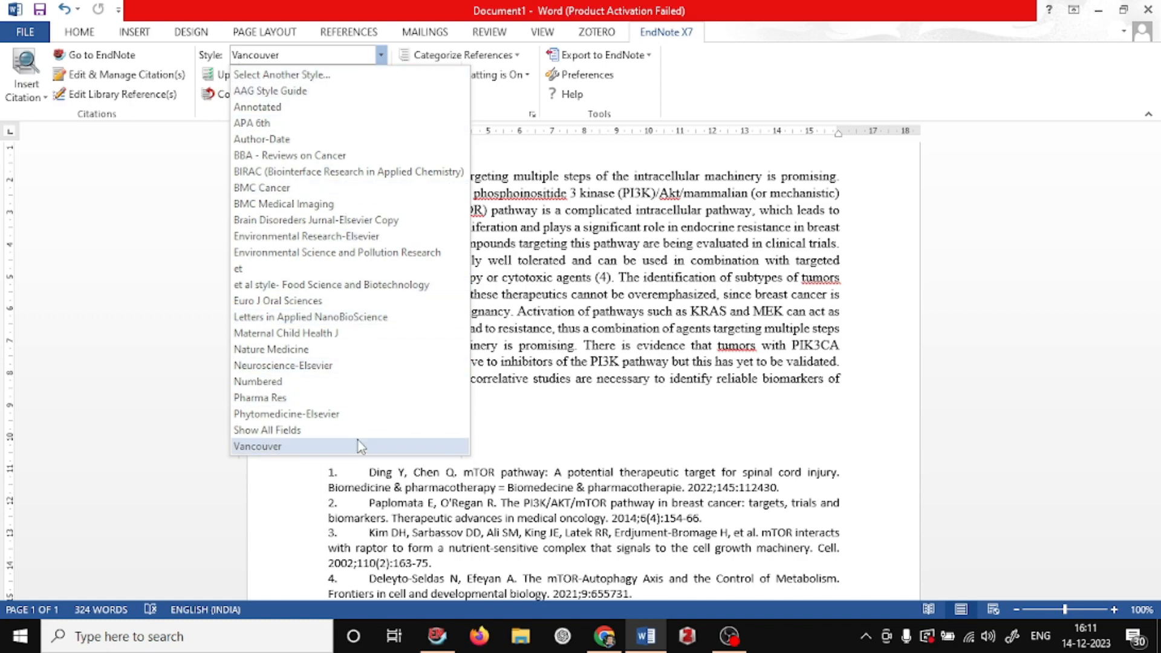
pyautogui.click(283, 74)
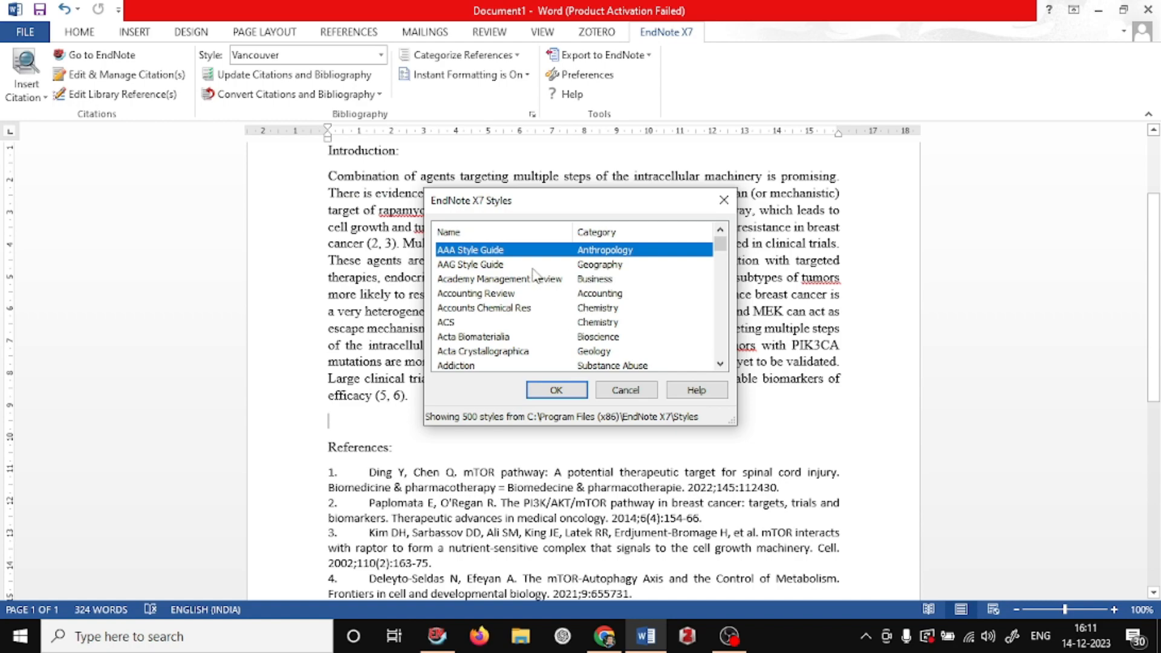
pyautogui.scroll(-20, 533, 273)
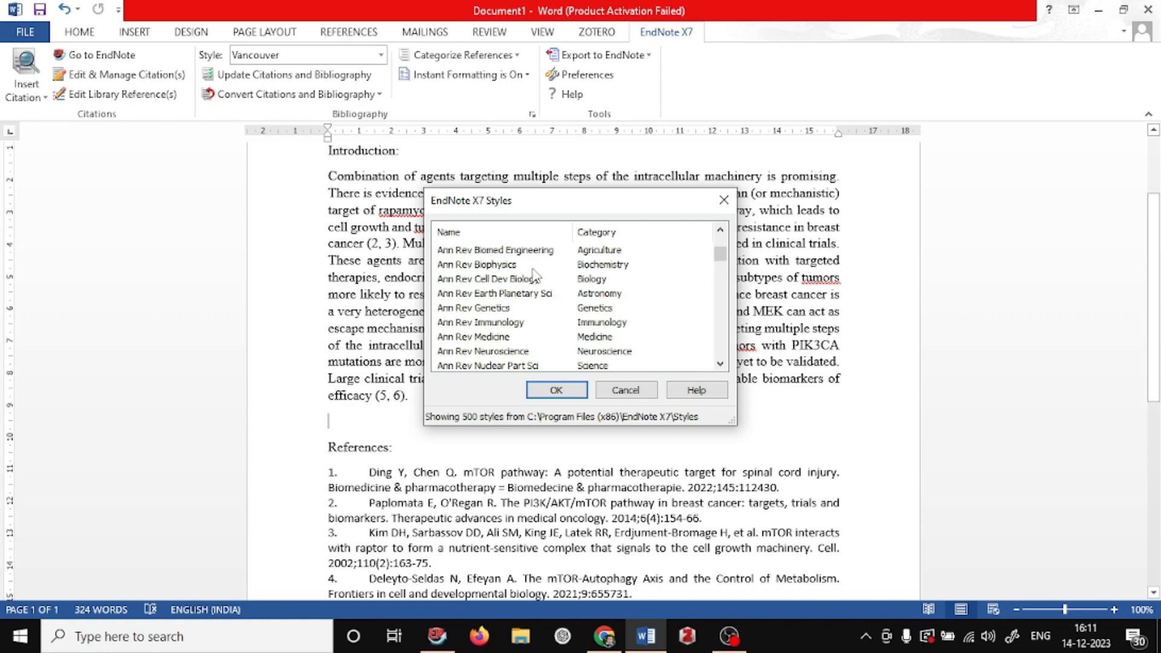
pyautogui.scroll(-20, 533, 274)
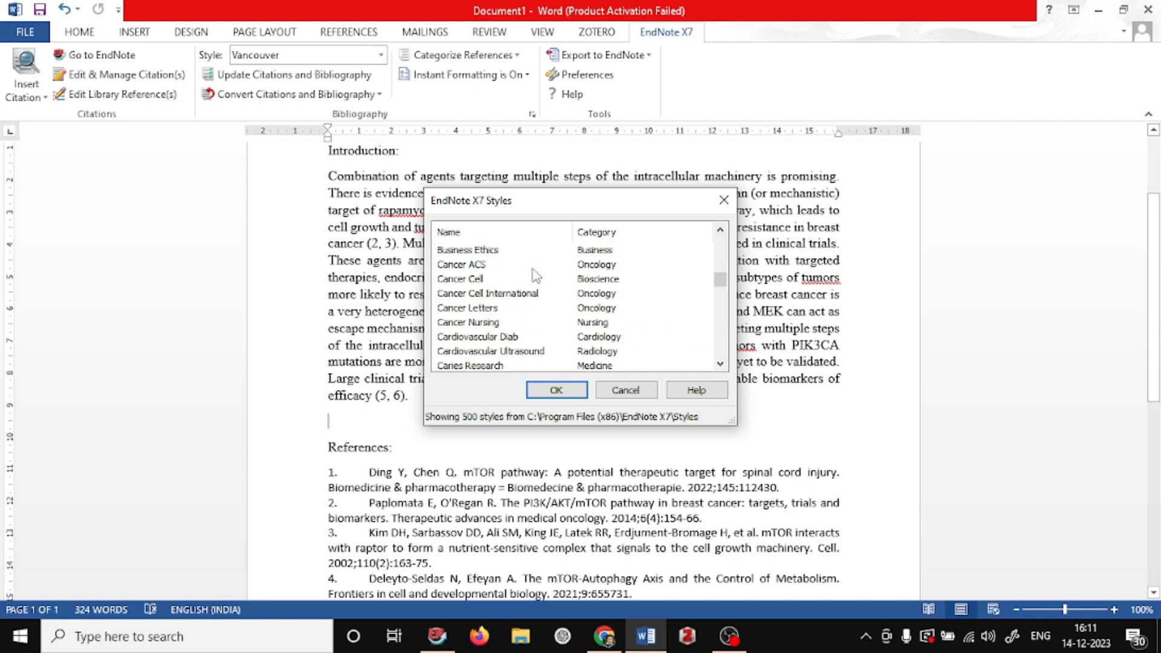
pyautogui.scroll(-20, 533, 275)
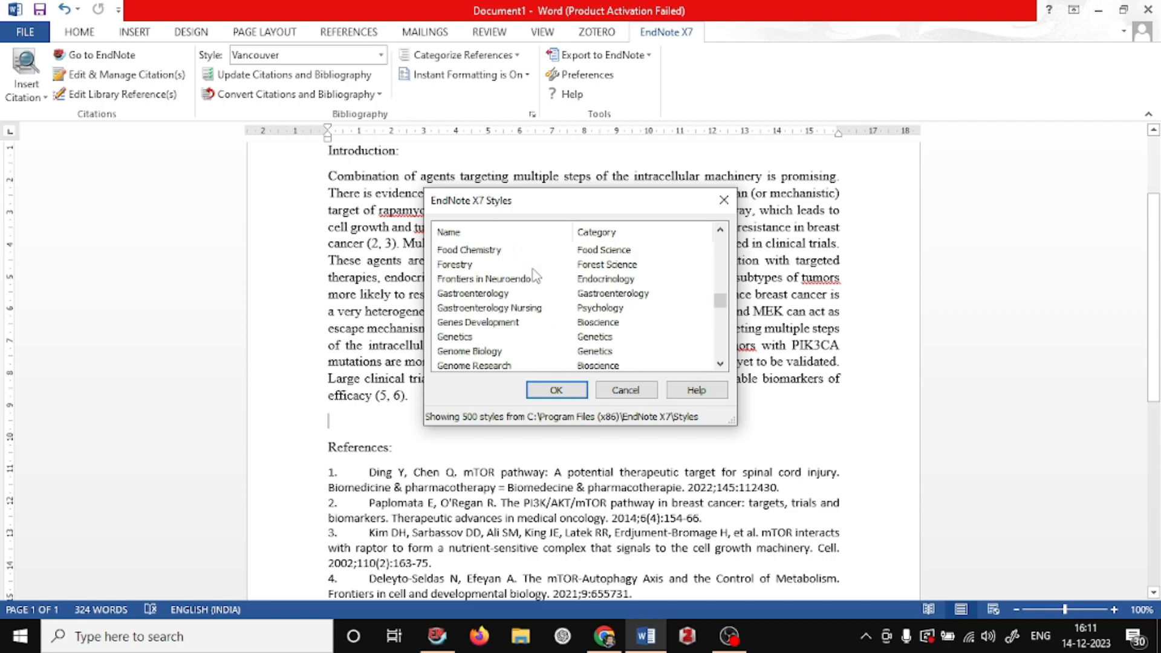
pyautogui.scroll(-20, 535, 276)
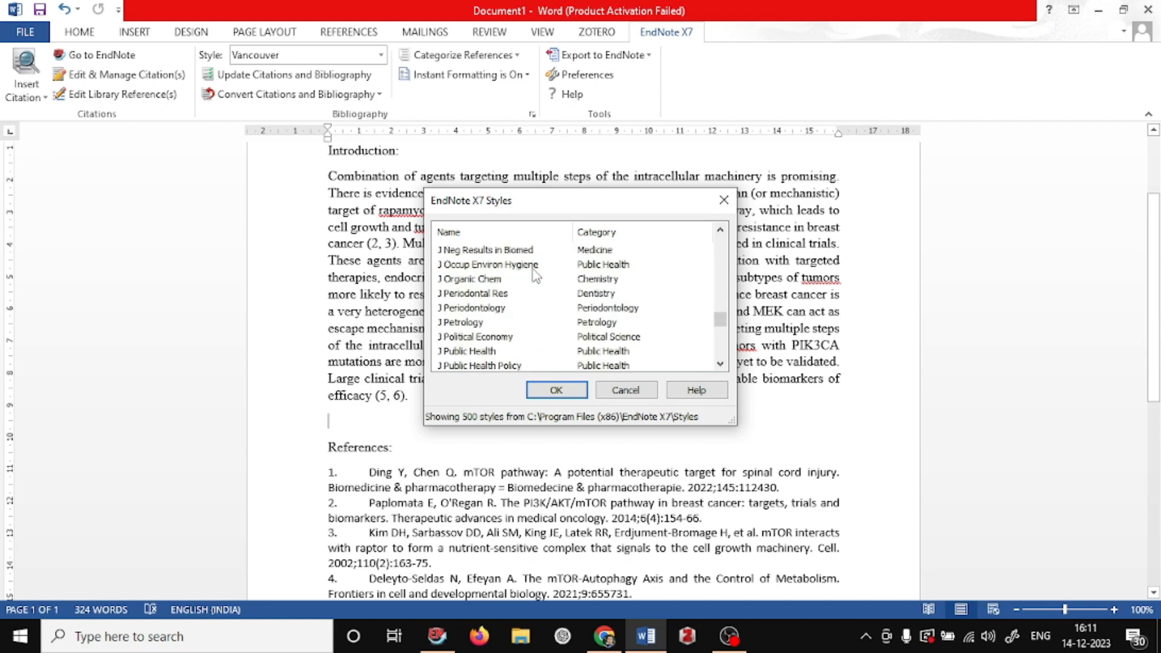
pyautogui.scroll(-20, 535, 275)
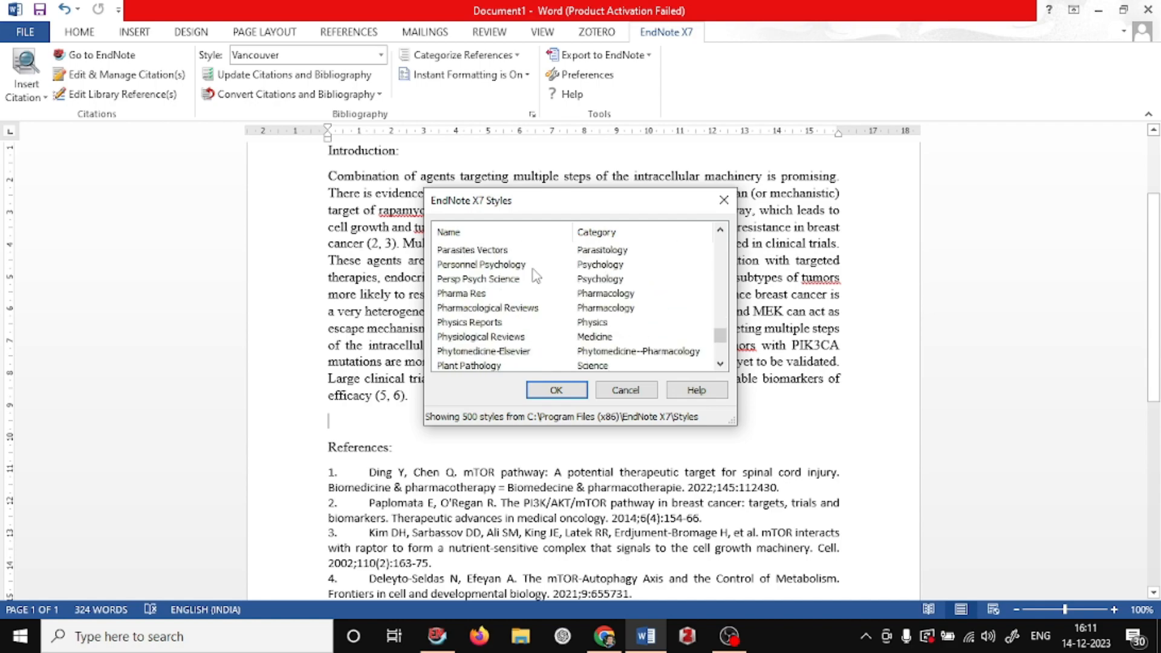
pyautogui.scroll(-20, 535, 275)
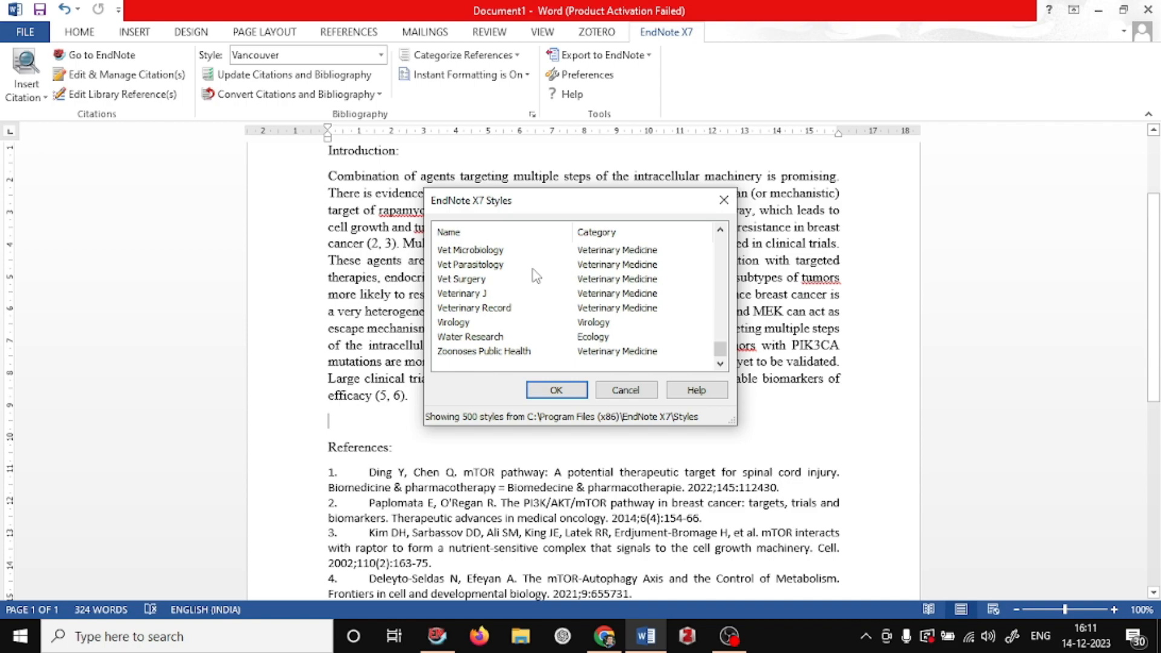
pyautogui.click(484, 251)
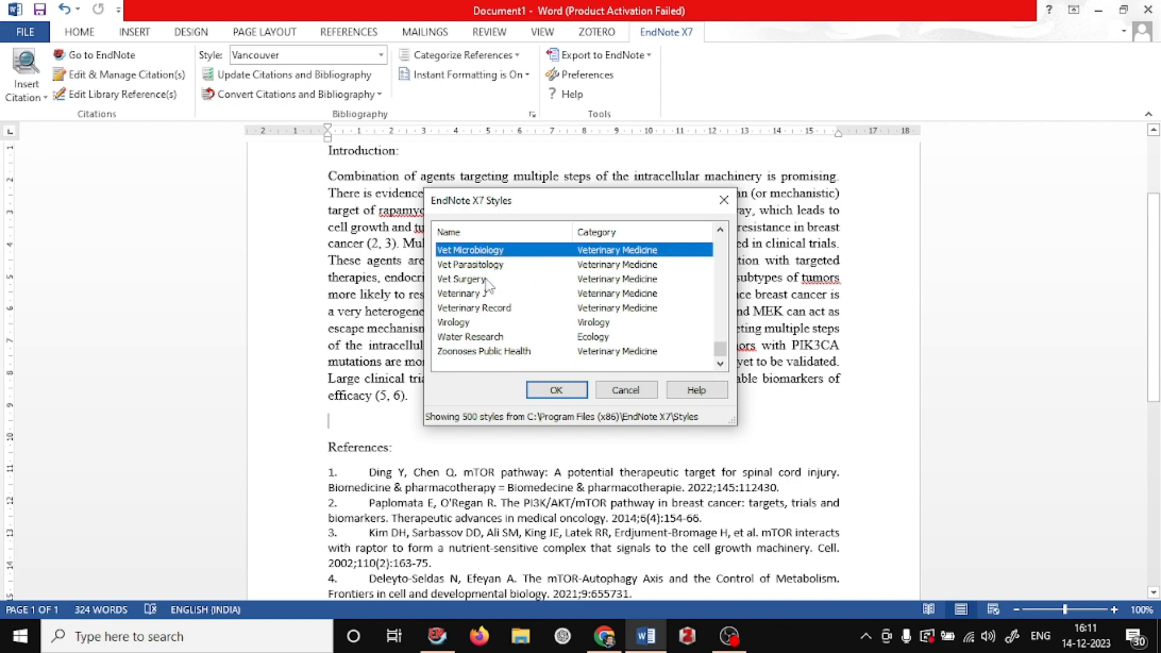
pyautogui.click(487, 280)
pyautogui.click(555, 389)
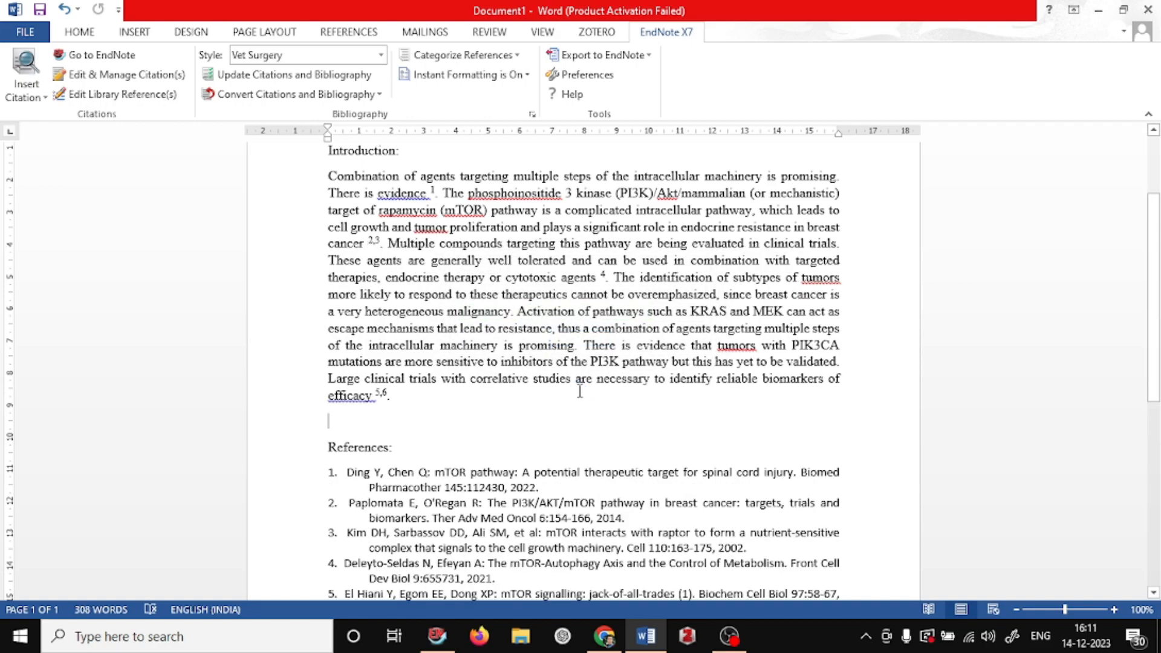
# Examine how the Vet Surgery style formats the in-text citations in the introduction and the entries under References.
pyautogui.scroll(-4, 580, 392)
pyautogui.scroll(3, 579, 392)
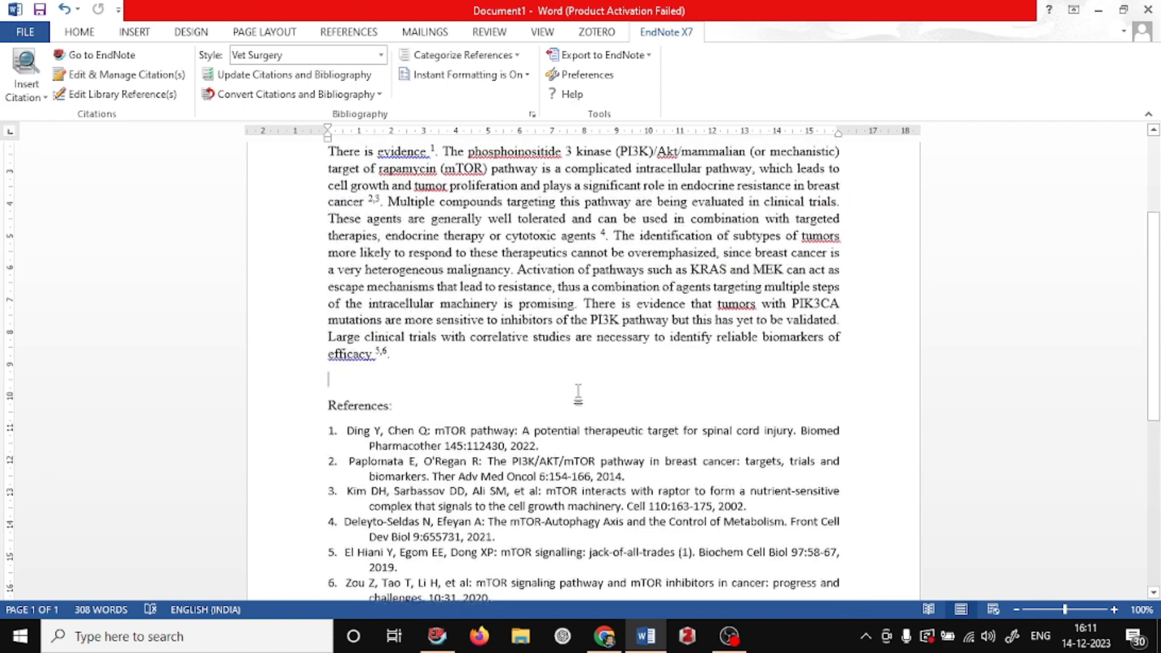
pyautogui.scroll(3, 579, 392)
pyautogui.scroll(-2, 580, 392)
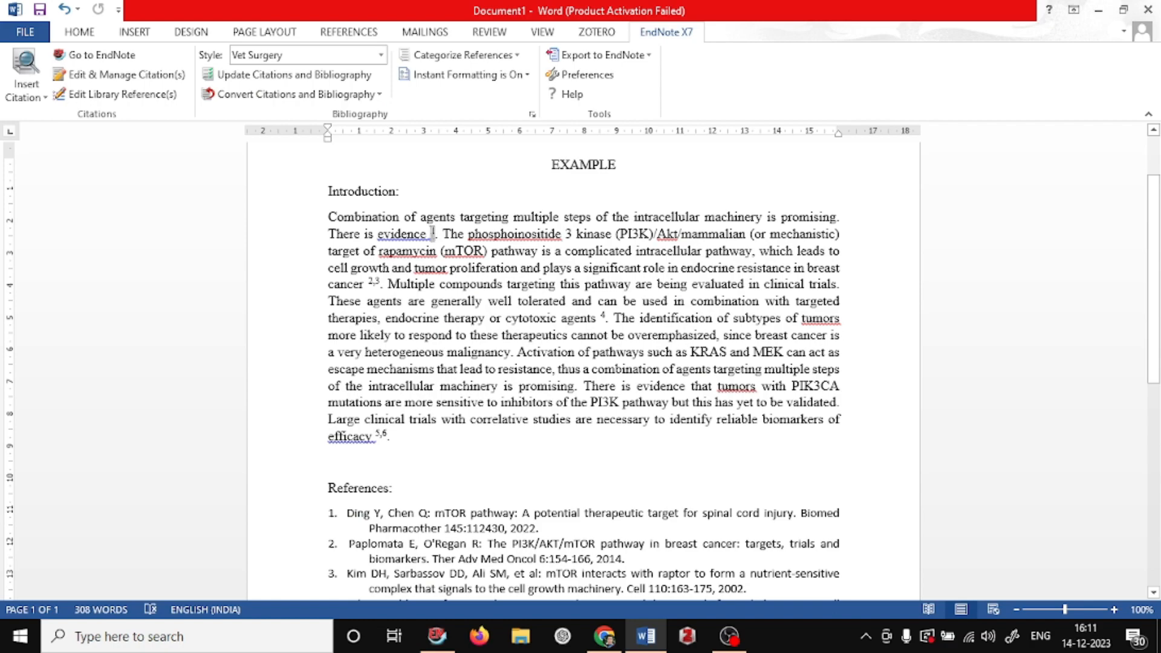
pyautogui.doubleClick(383, 434)
pyautogui.moveTo(376, 437); pyautogui.dragTo(370, 437)
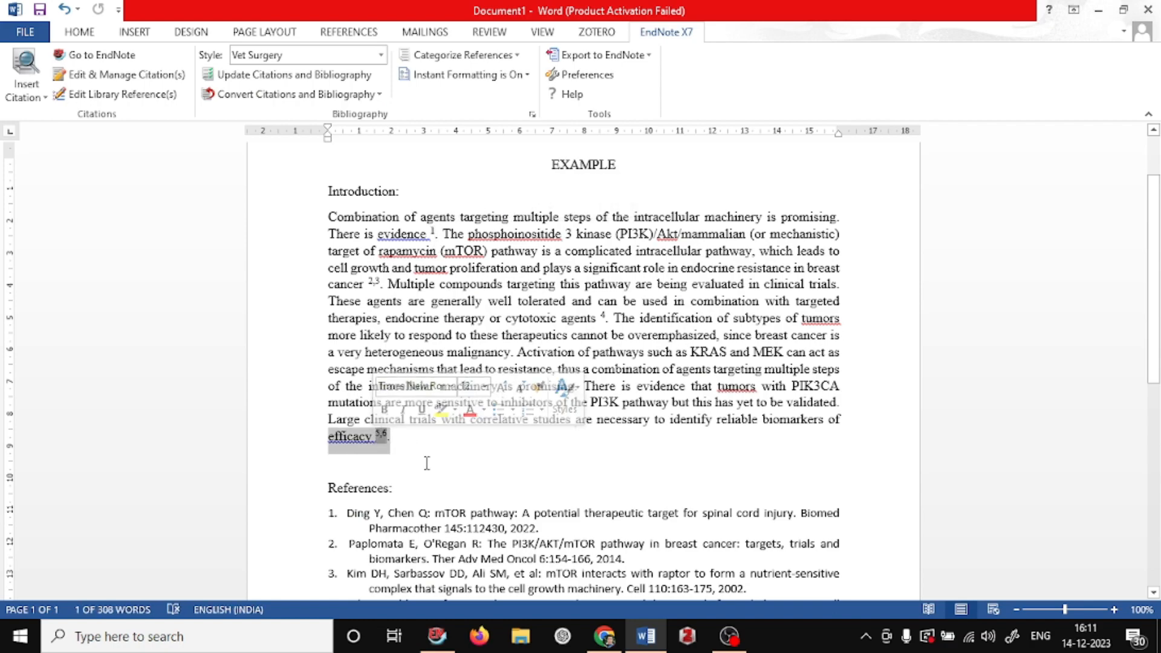
pyautogui.click(729, 403)
pyautogui.doubleClick(605, 317)
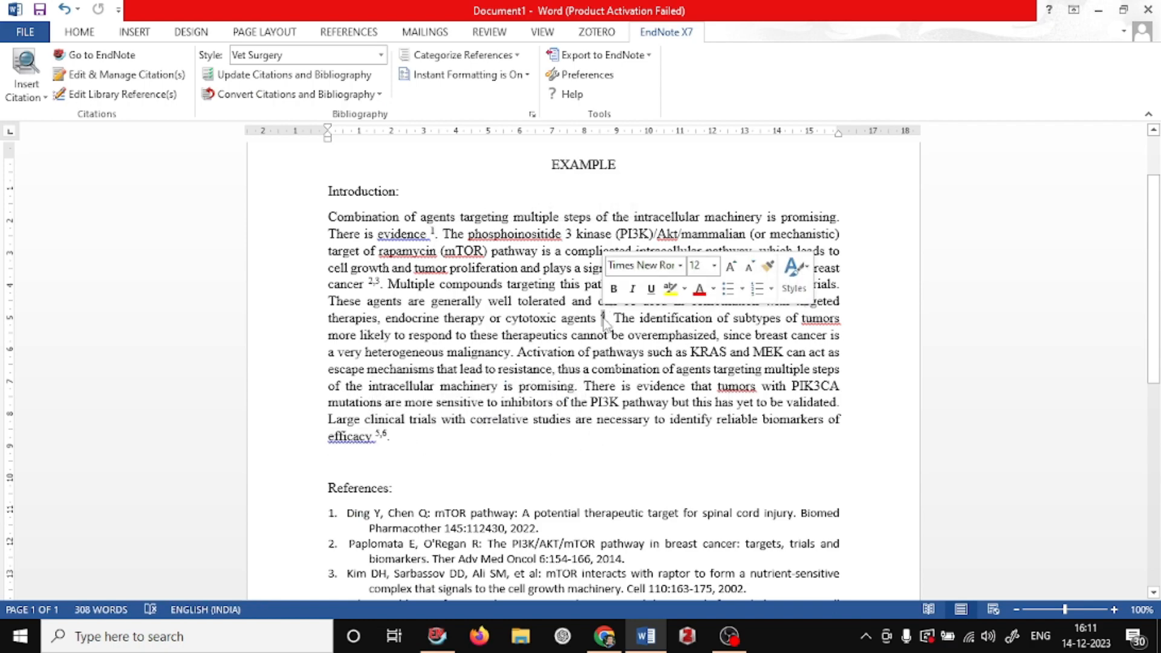
pyautogui.click(473, 460)
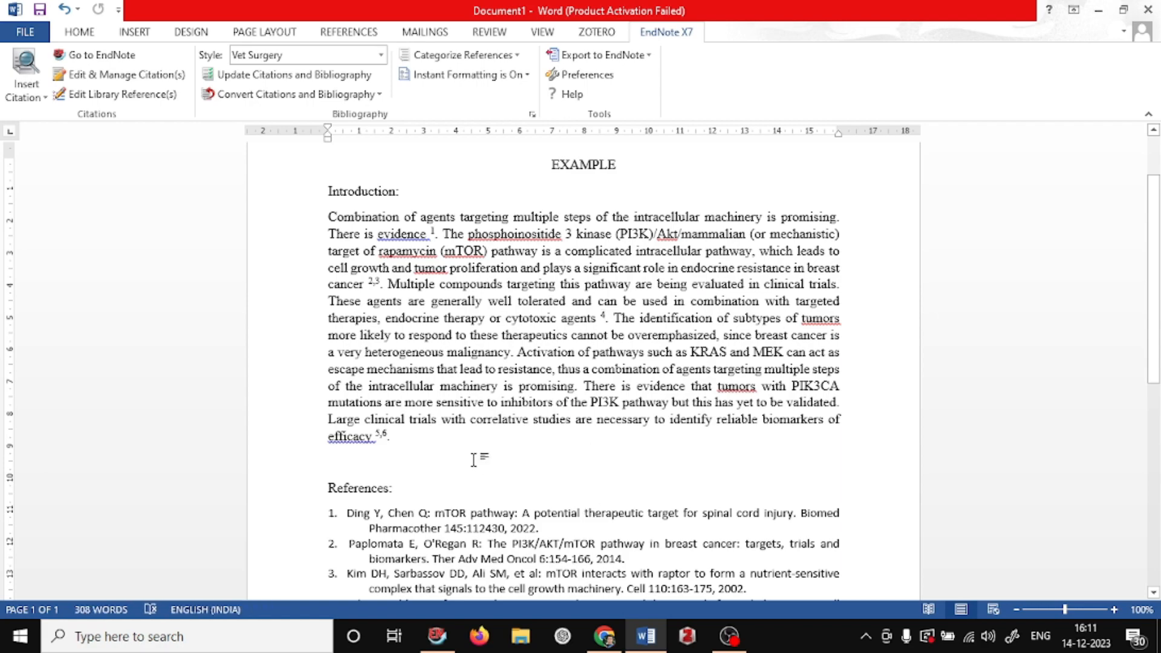
# Change the EndNote output style to "et" and review the citations in the introduction and the reference list.
pyautogui.click(381, 55)
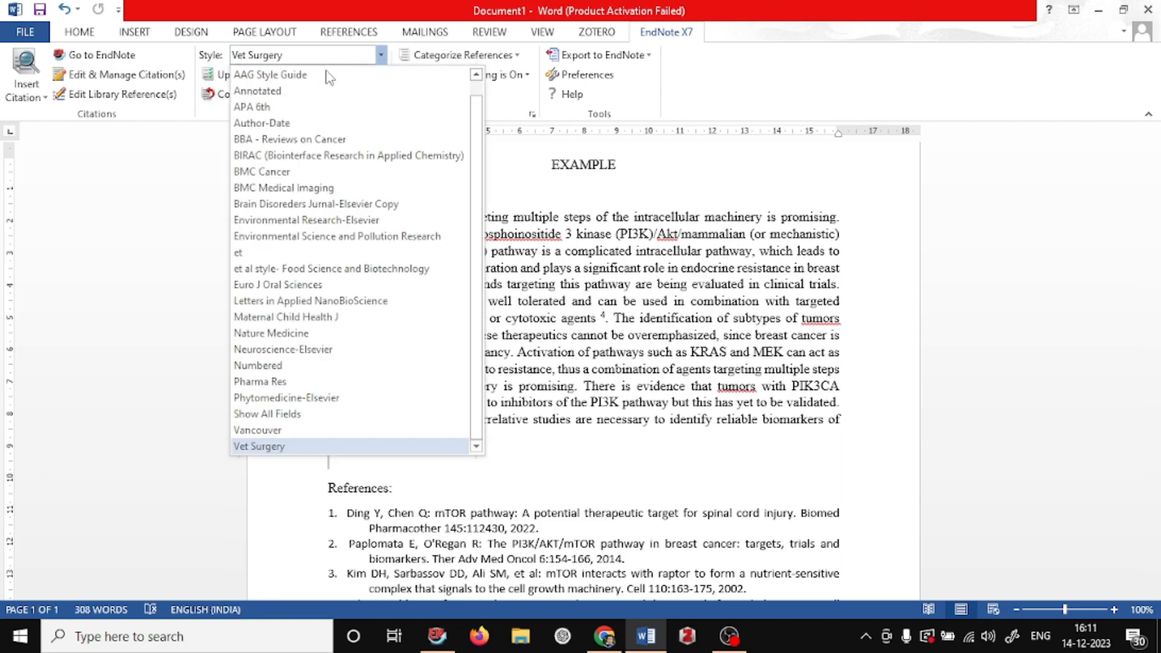
pyautogui.scroll(1, 350, 290)
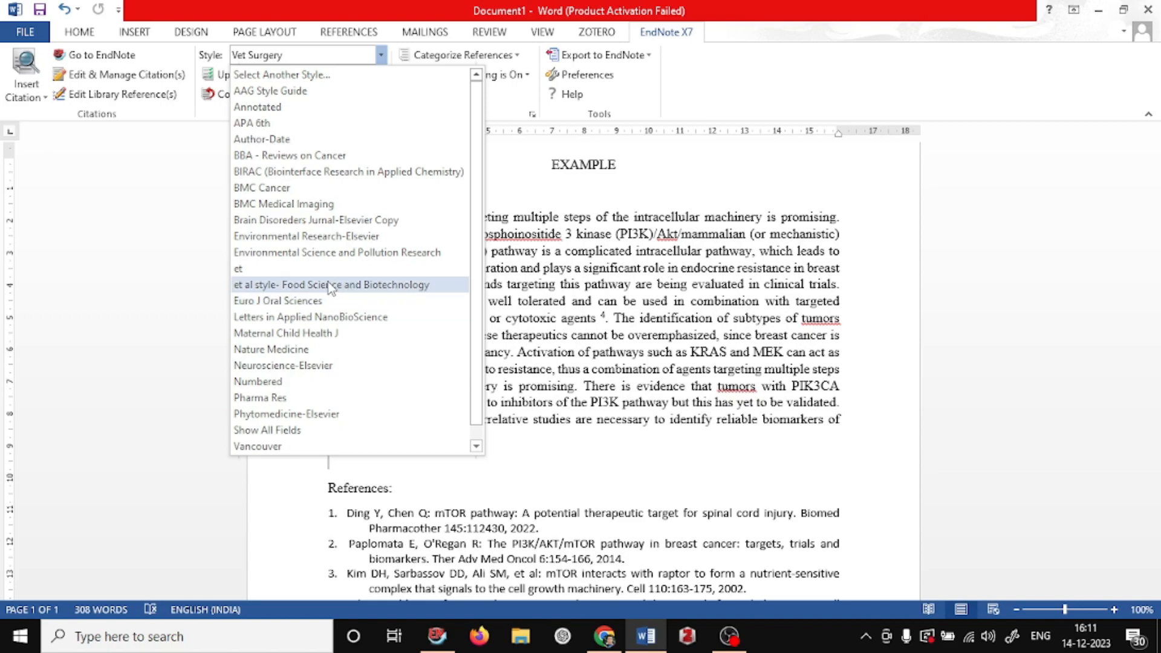
pyautogui.click(299, 270)
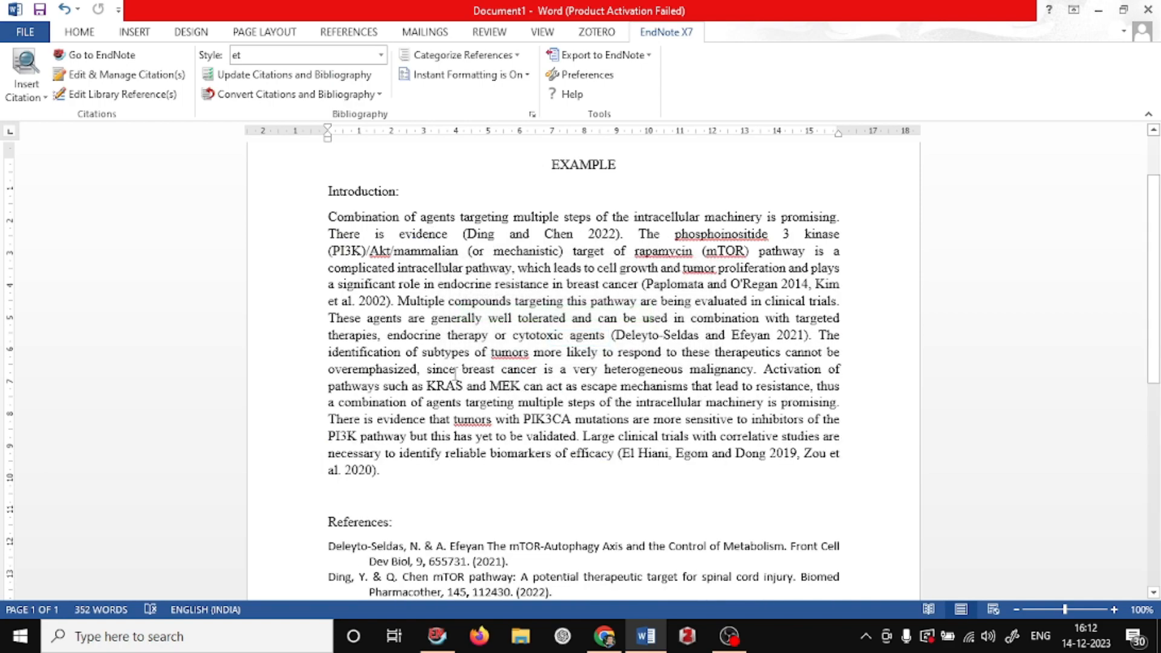
pyautogui.scroll(-3, 592, 468)
pyautogui.scroll(3, 644, 476)
pyautogui.moveTo(644, 475); pyautogui.dragTo(494, 251)
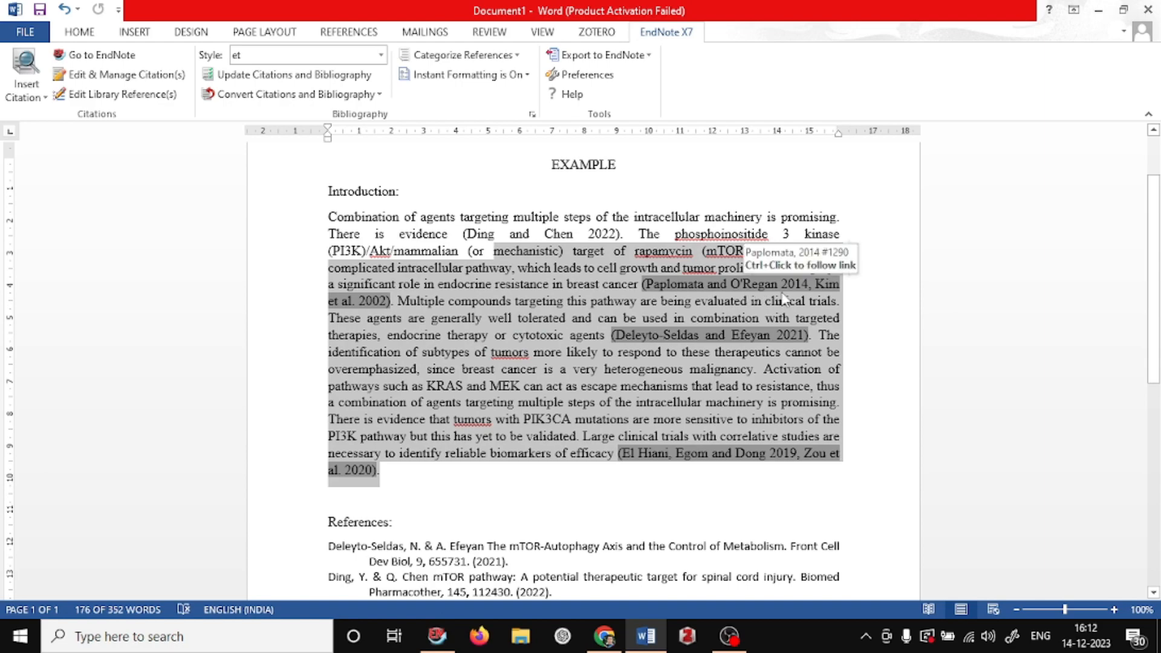
# Examine how the "et" style formats the entries under References against the in-text citations in the introduction.
pyautogui.scroll(-6, 783, 298)
pyautogui.click(563, 414)
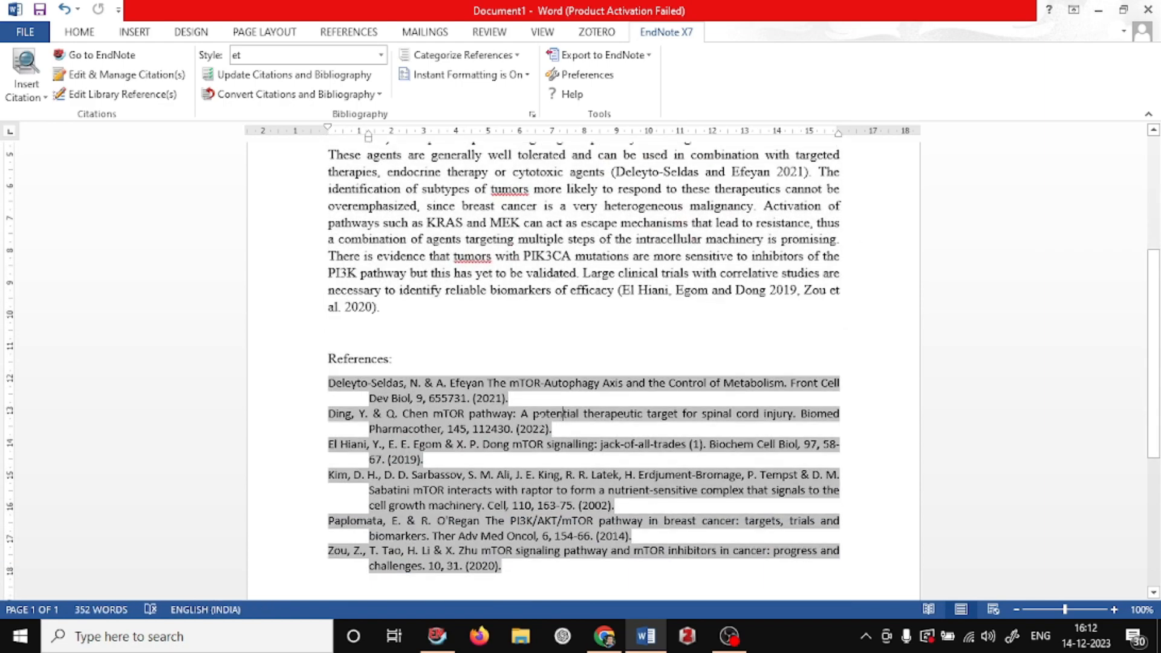
pyautogui.scroll(-4, 506, 466)
pyautogui.moveTo(510, 456); pyautogui.dragTo(320, 248)
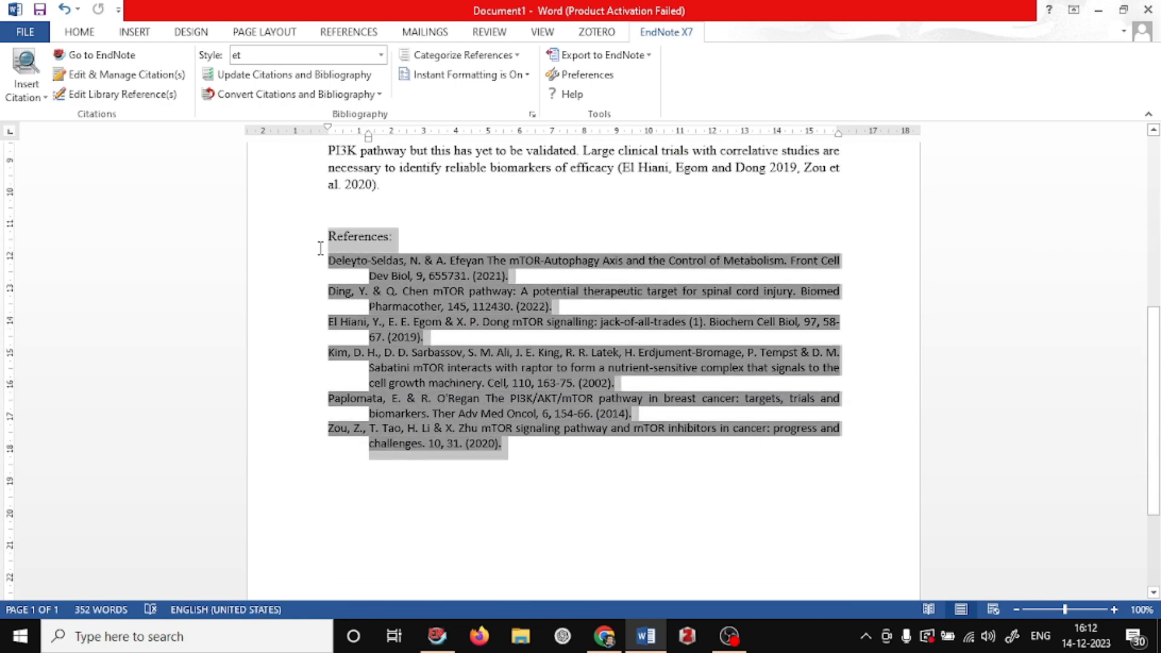
pyautogui.click(617, 493)
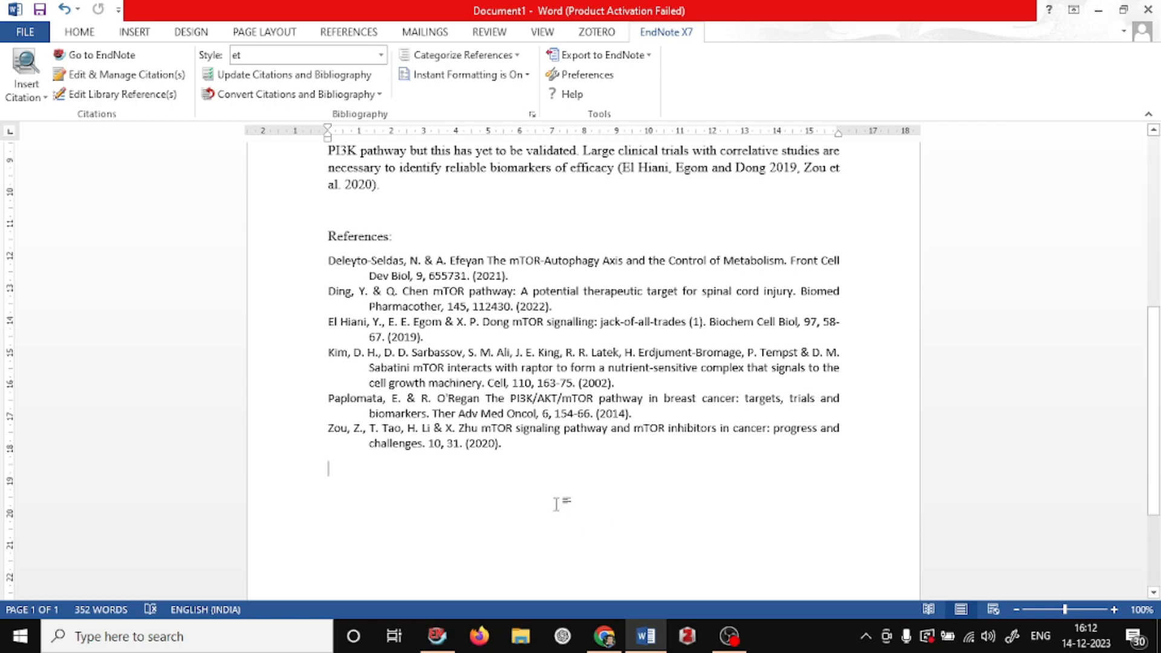
pyautogui.scroll(4, 552, 487)
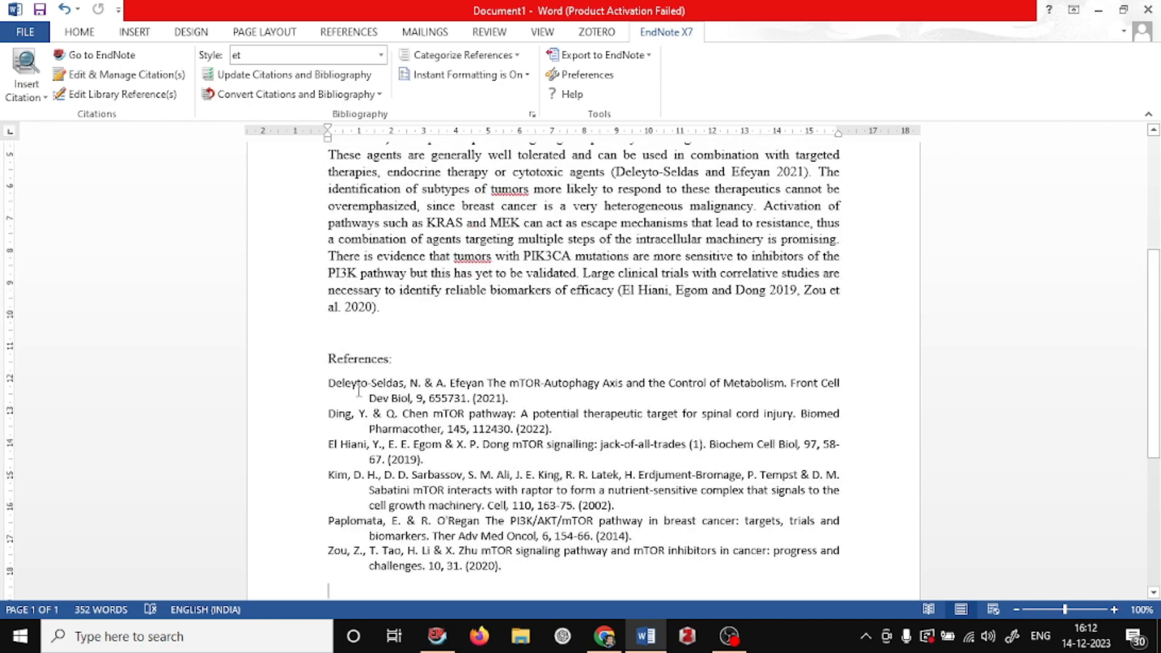
pyautogui.keyDown('shift'); pyautogui.click(332, 387); pyautogui.keyUp('shift')
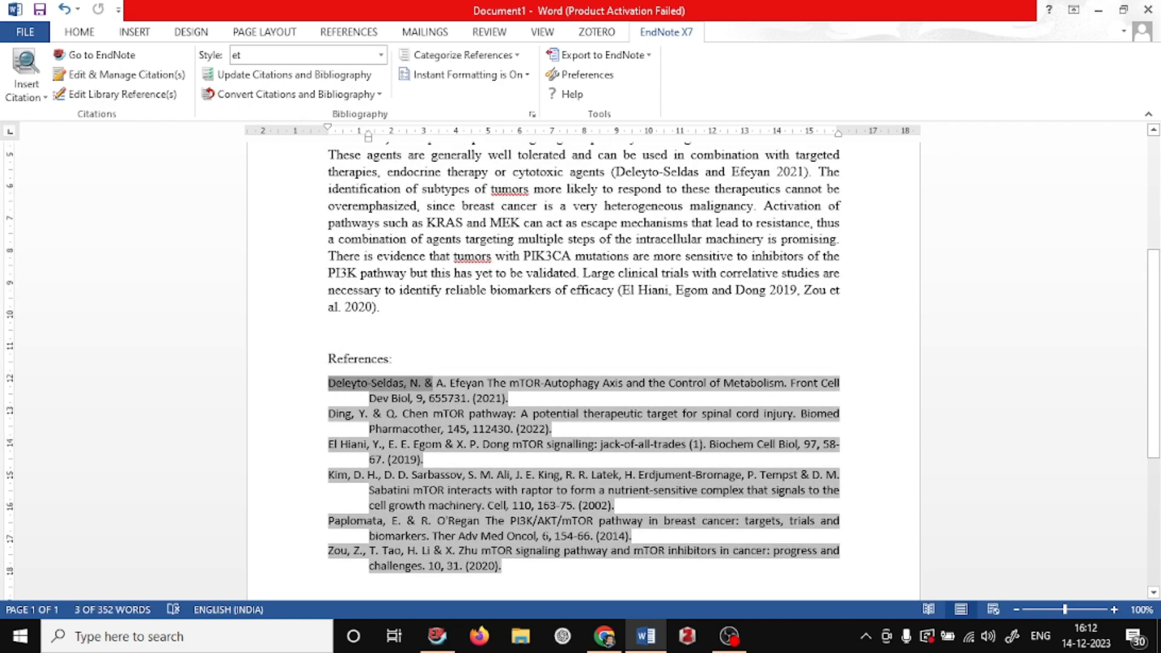
pyautogui.scroll(5, 584, 362)
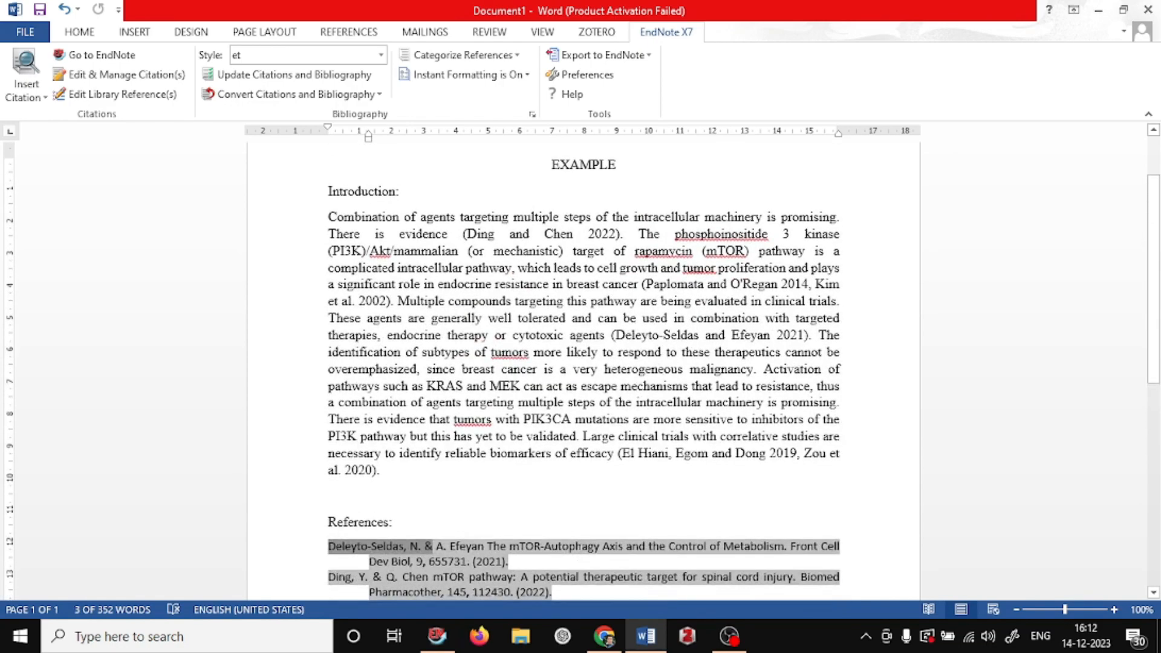
pyautogui.scroll(-4, 583, 363)
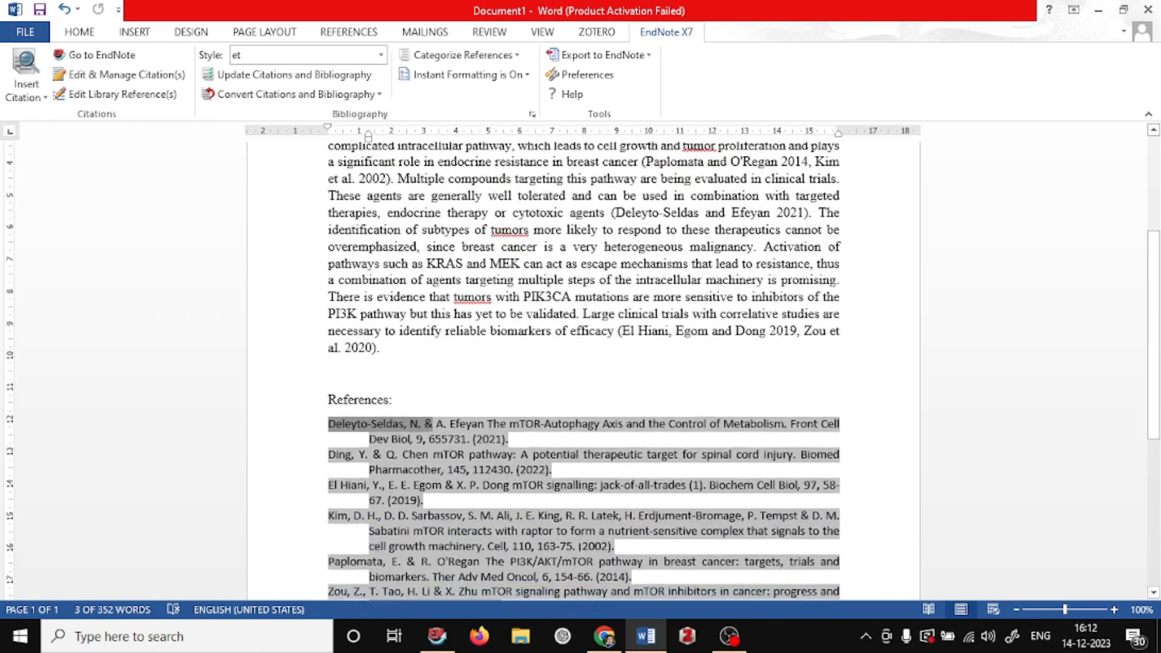
pyautogui.scroll(-1, 583, 363)
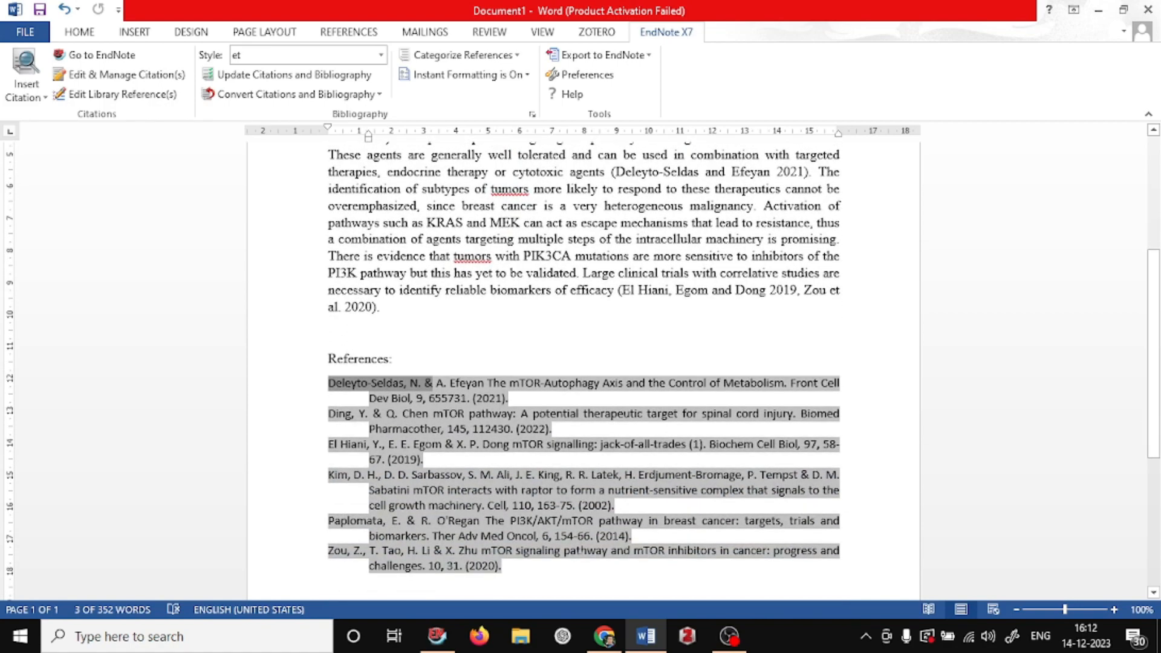
pyautogui.click(438, 636)
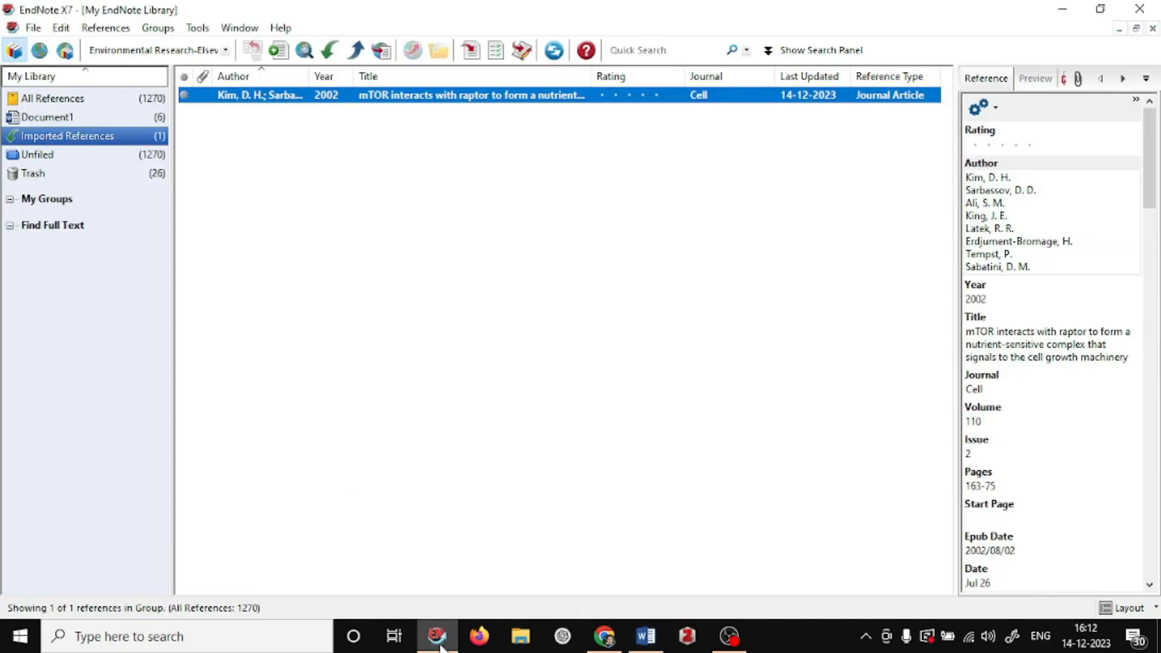
pyautogui.click(442, 646)
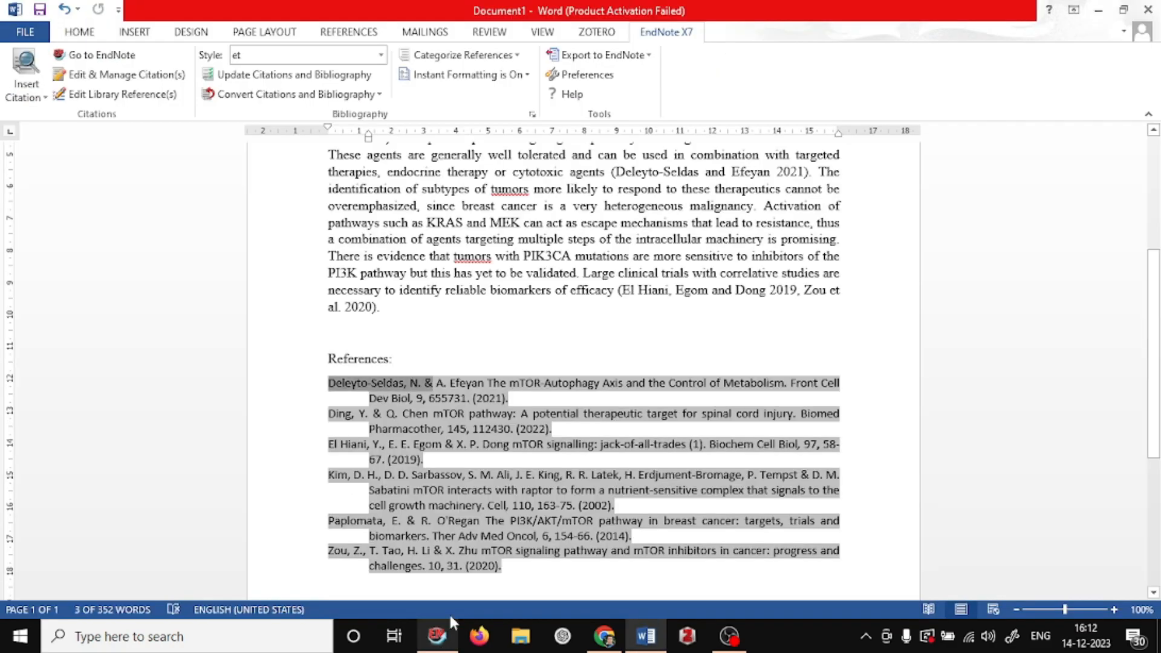
pyautogui.scroll(5, 532, 492)
pyautogui.scroll(-4, 532, 494)
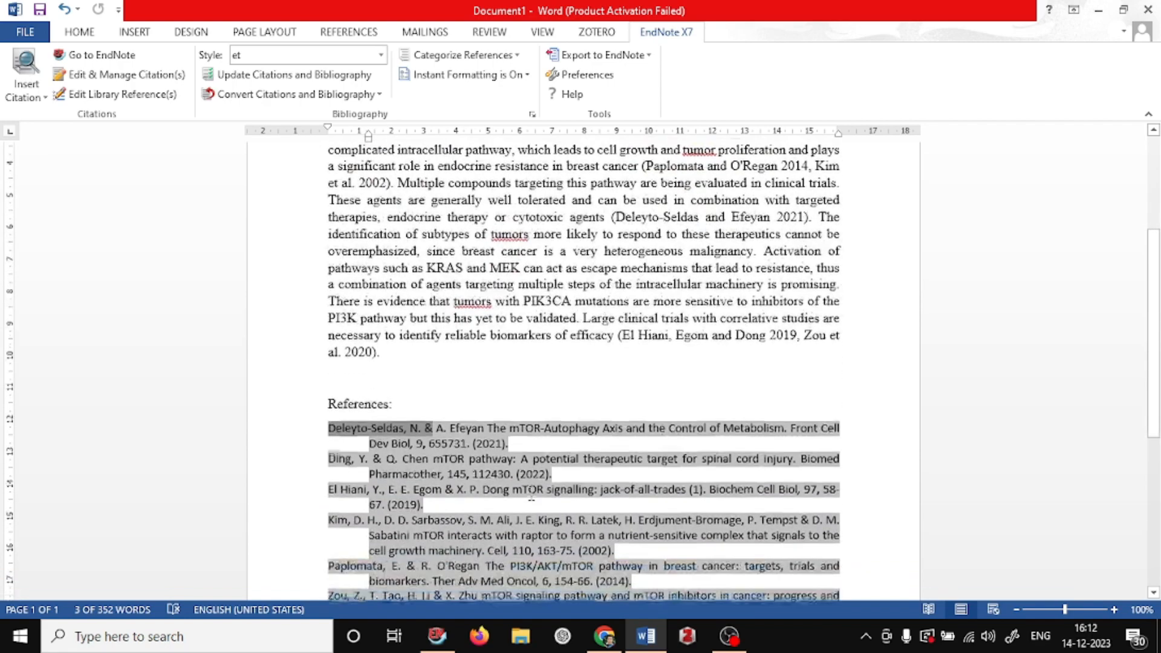
pyautogui.scroll(4, 531, 494)
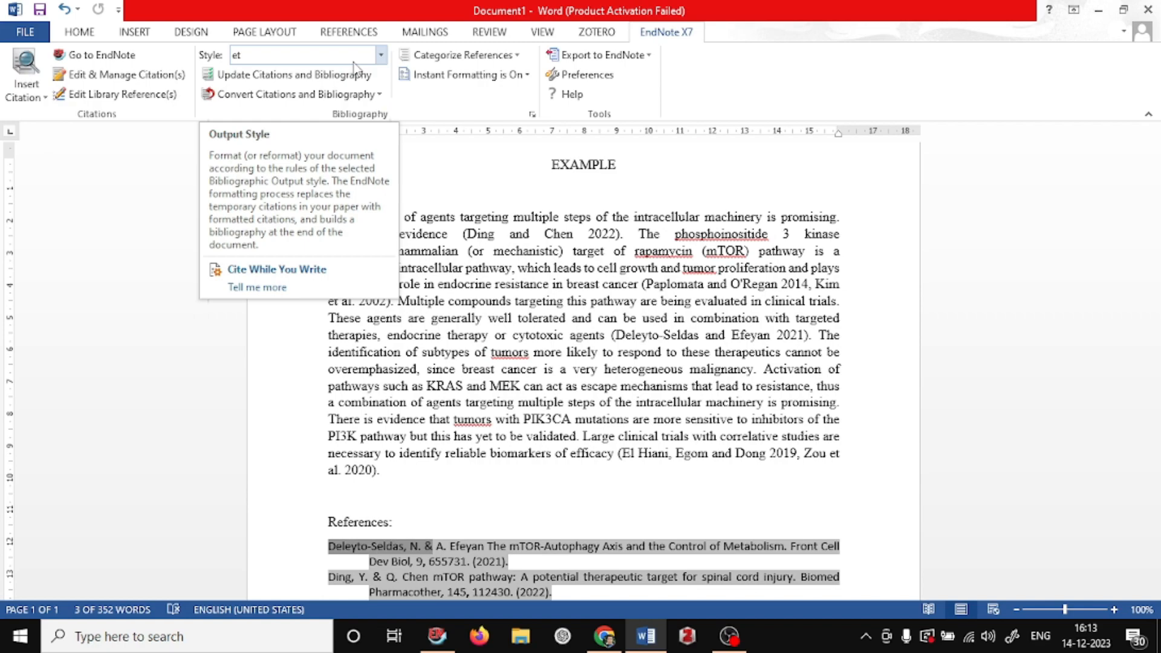
# View the available reference actions for the 2002 citation in EndNote's Edit & Manage Citations, leaving the citations unedited.
pyautogui.click(118, 77)
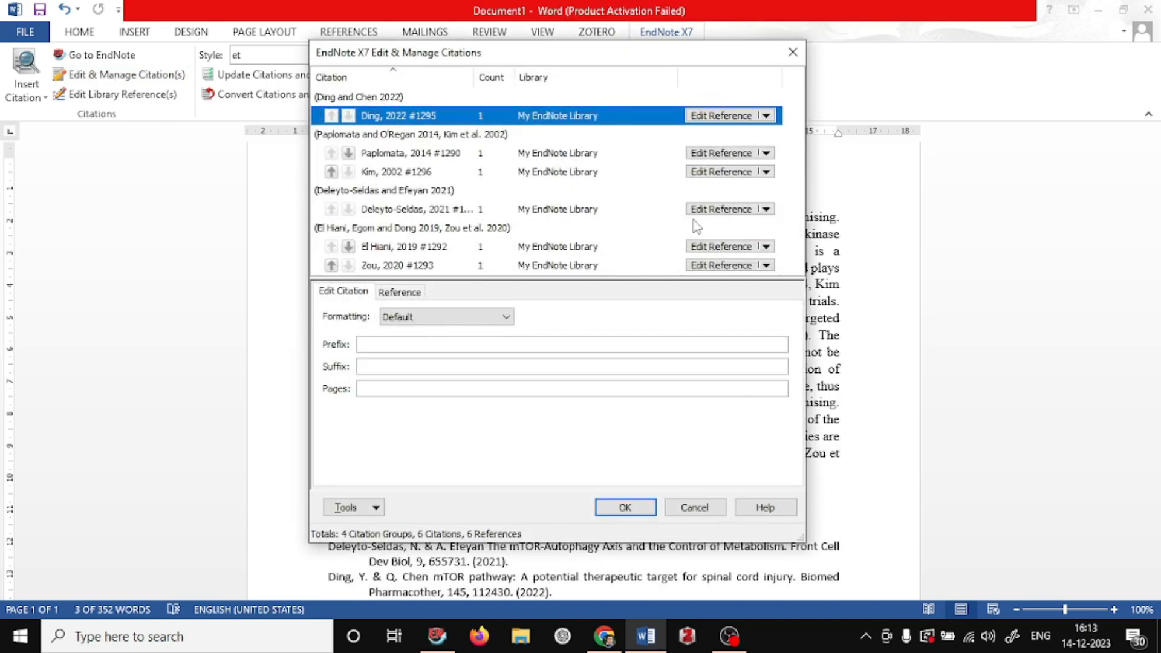
pyautogui.click(766, 171)
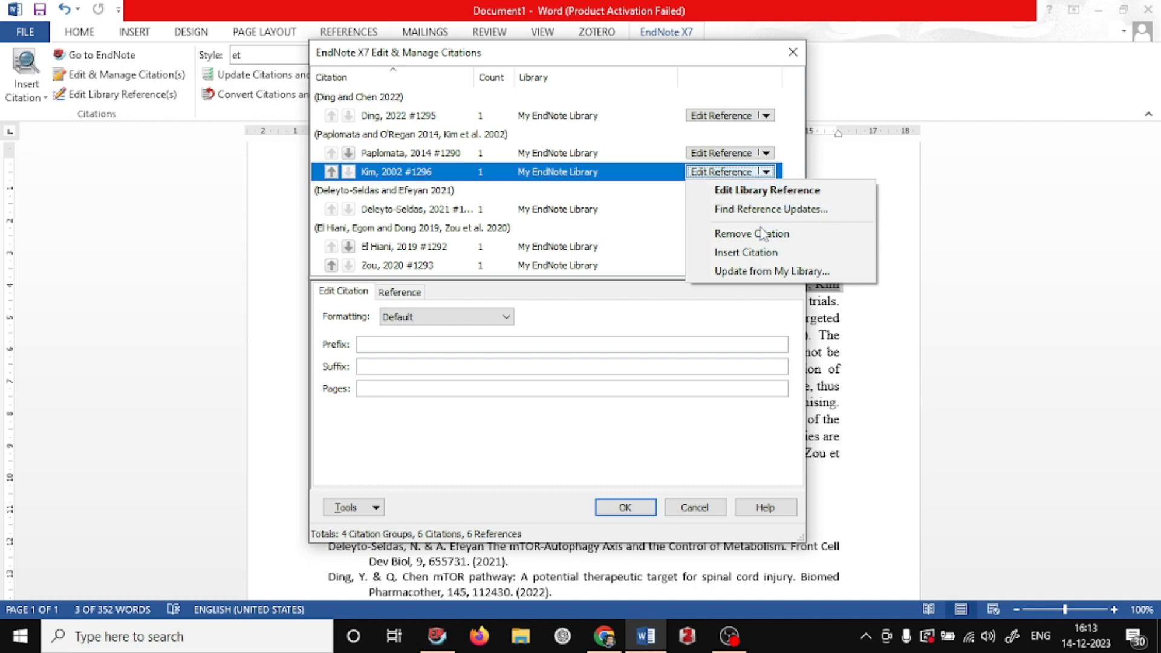
pyautogui.click(794, 53)
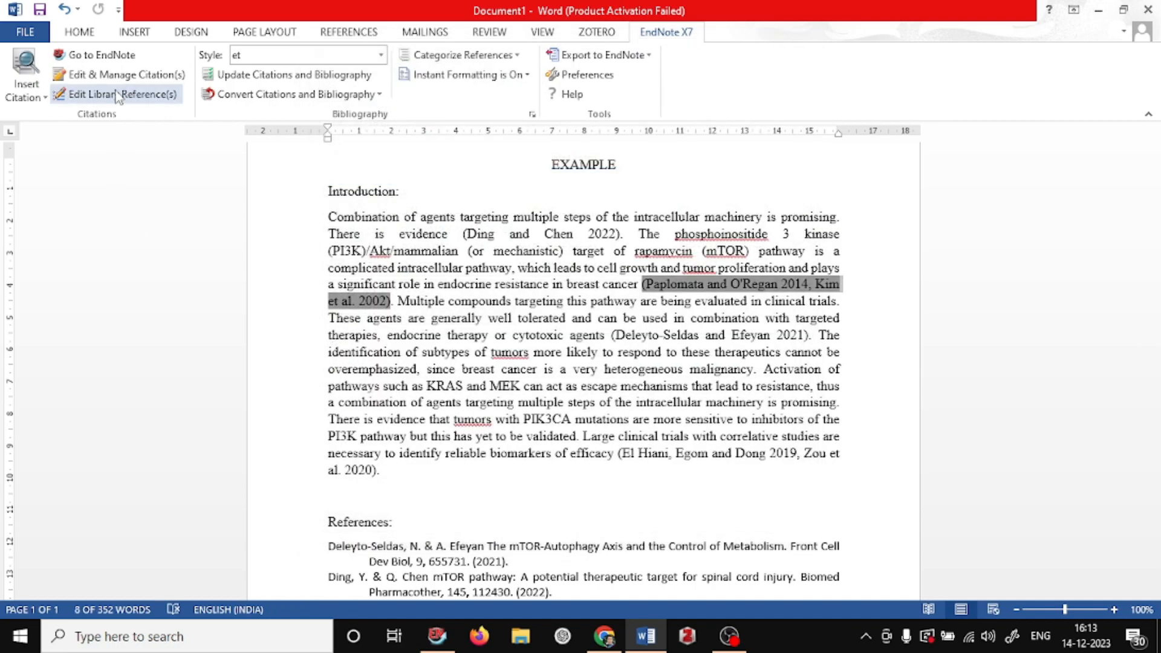
# Update the document's citations and bibliography with EndNote and check the introduction and References.
pyautogui.click(308, 78)
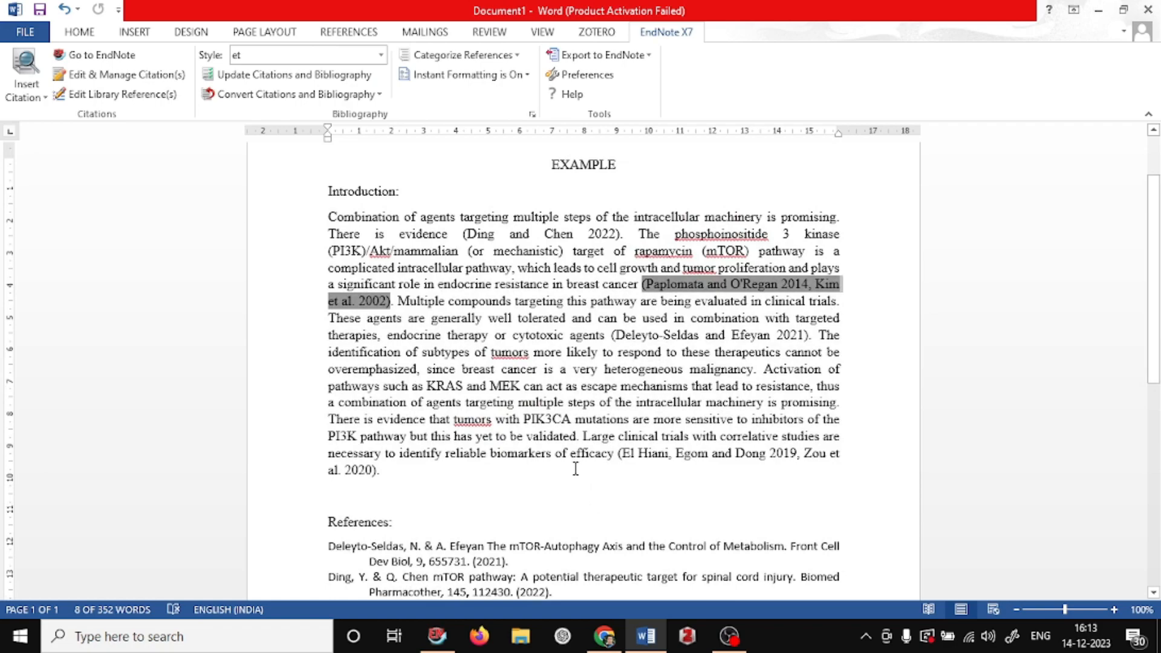
pyautogui.click(290, 74)
pyautogui.scroll(-2, 623, 352)
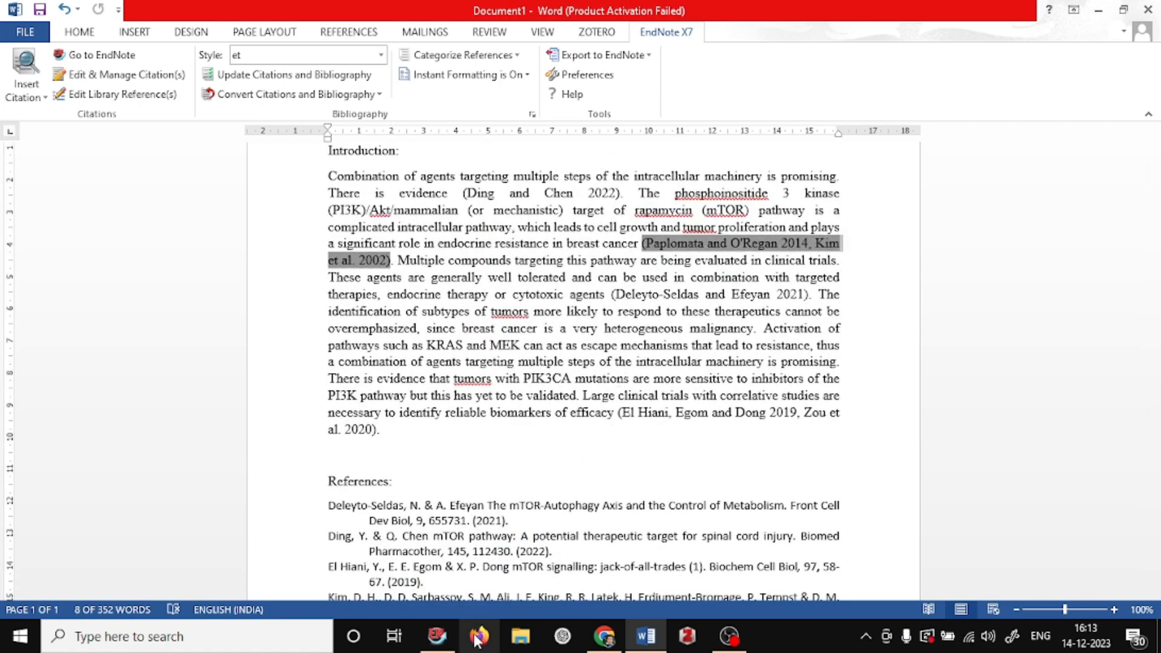
# Switch to the EndNote library and open the Environmental Research-Elsevier output style for editing.
pyautogui.click(431, 645)
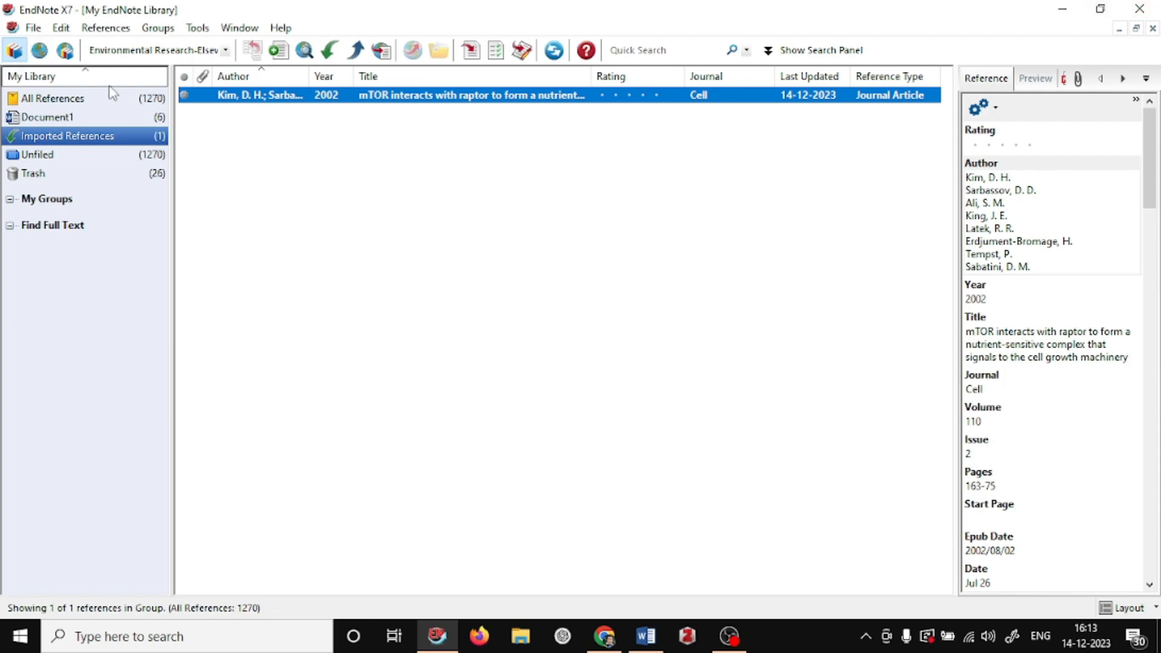
pyautogui.click(33, 28)
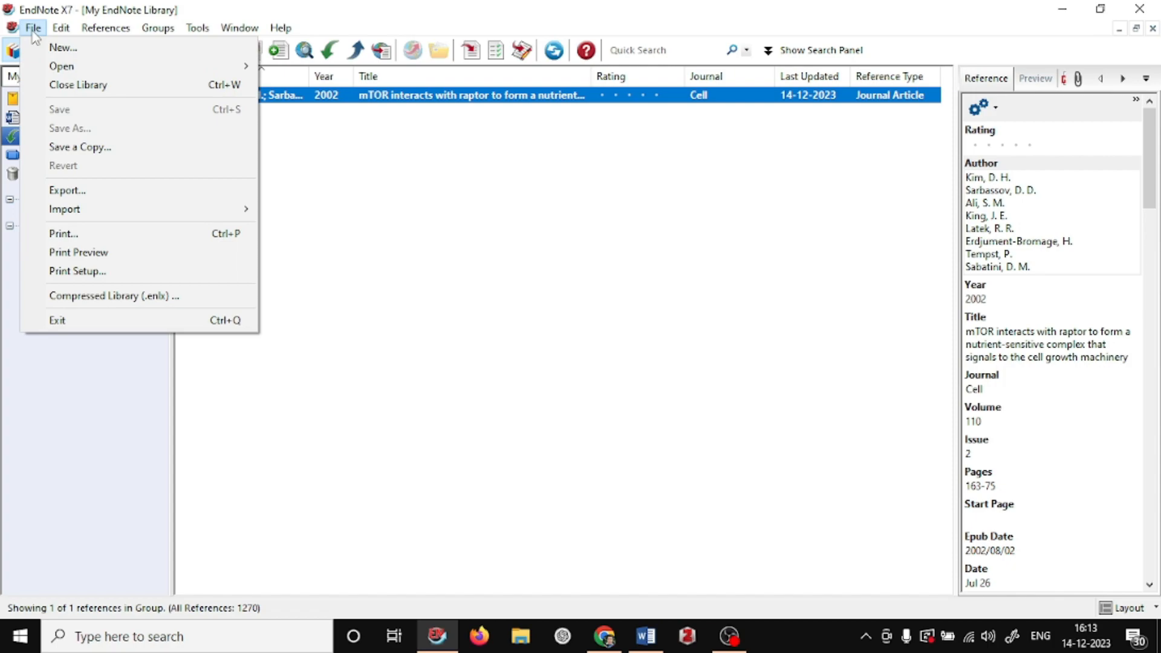
pyautogui.moveTo(61, 39)
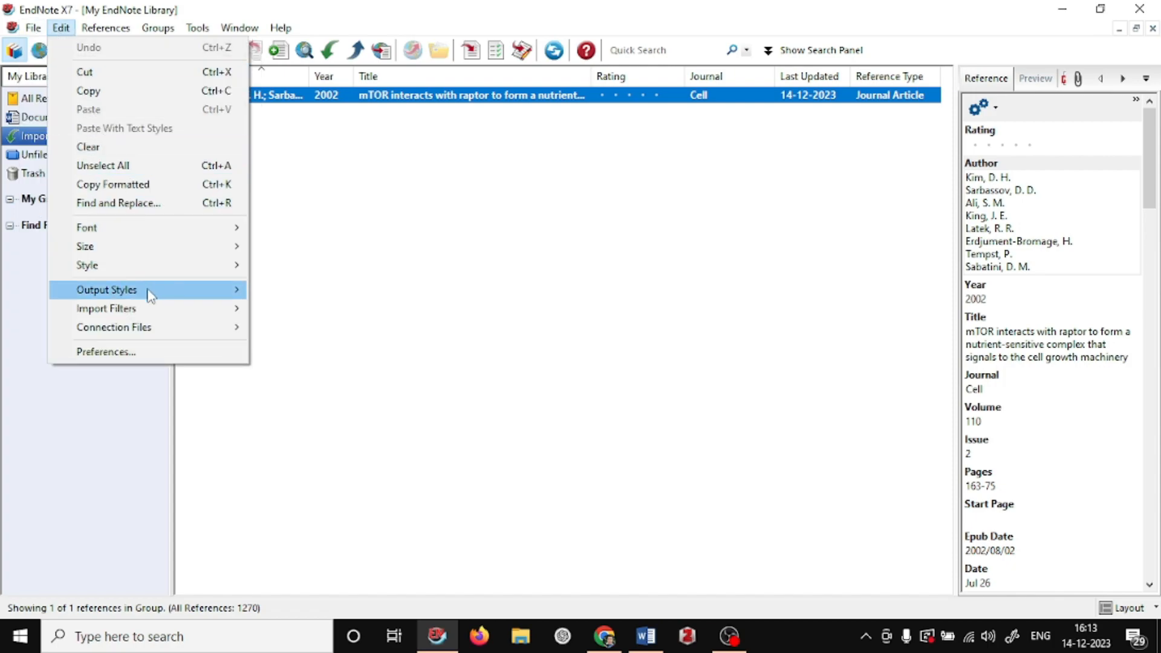
pyautogui.moveTo(151, 295)
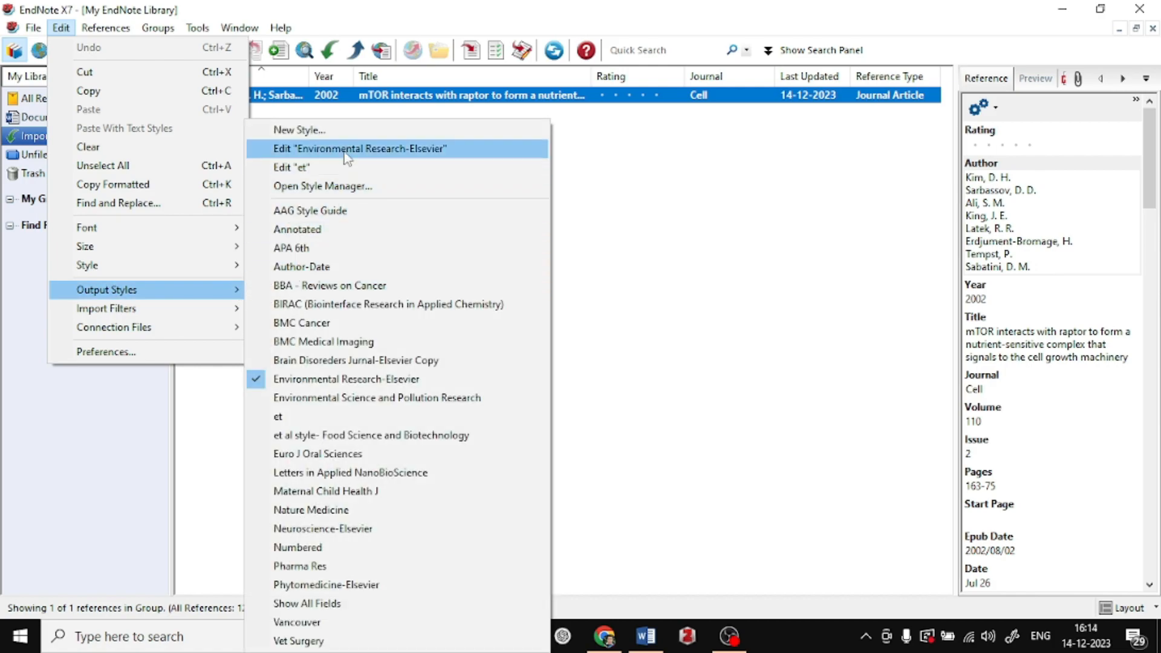
pyautogui.click(347, 152)
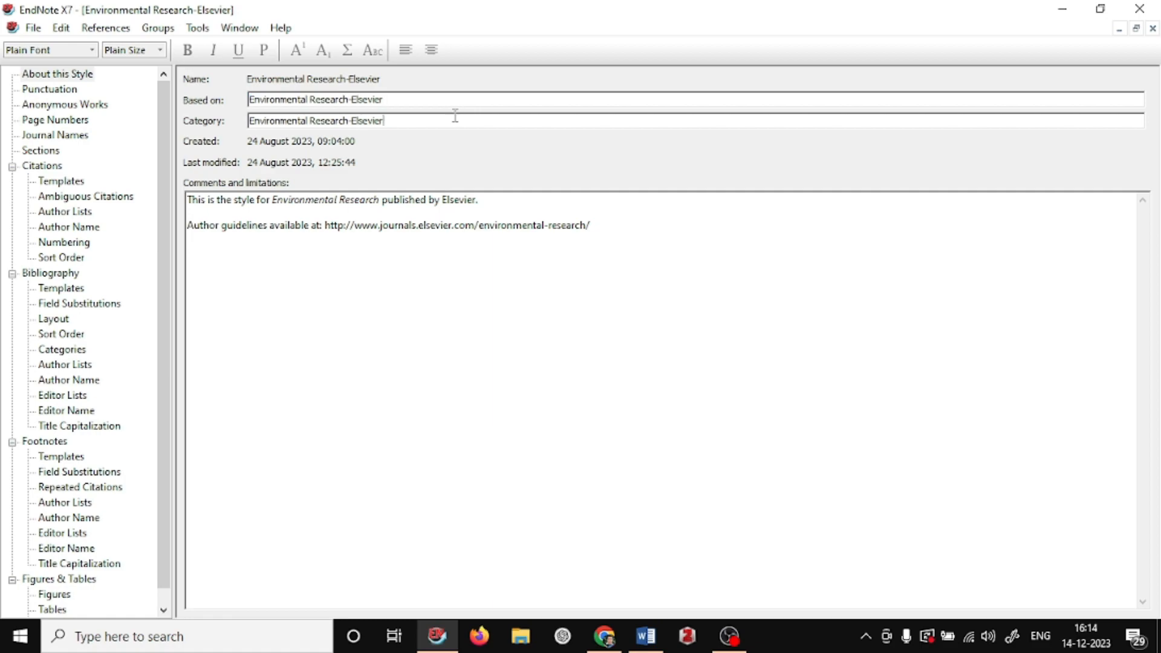
# Examine the style's basis and category, plus its punctuation, anonymous works, page numbers, journal names and sections settings.
pyautogui.click(460, 125)
pyautogui.moveTo(461, 104); pyautogui.dragTo(276, 114)
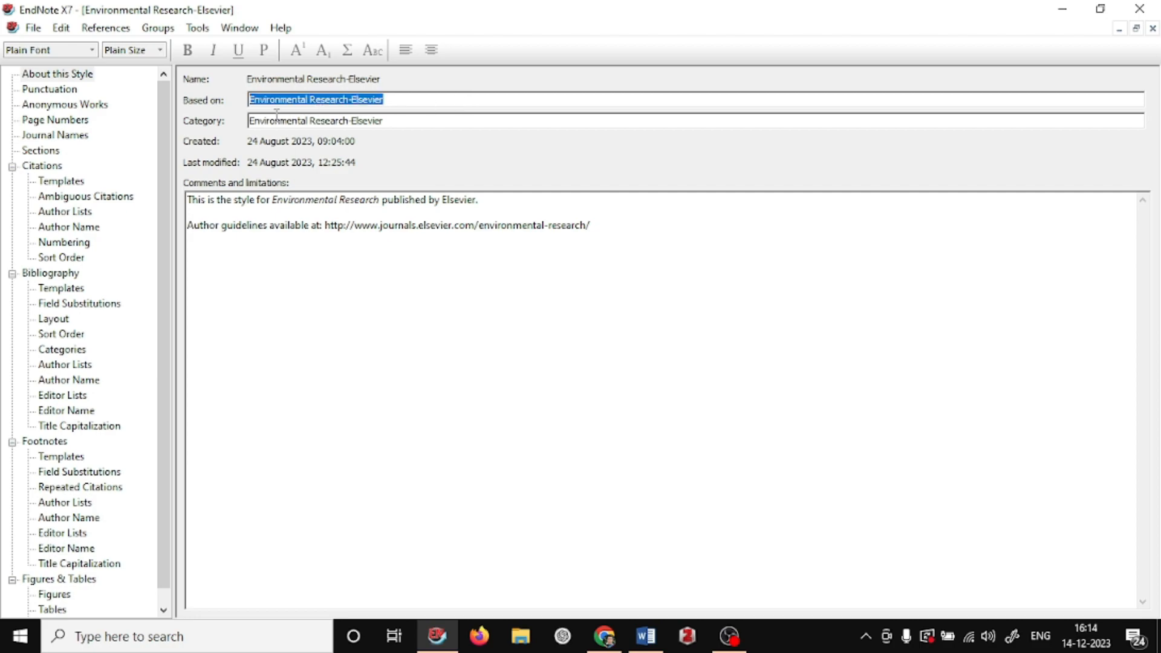
pyautogui.moveTo(396, 121); pyautogui.dragTo(248, 132)
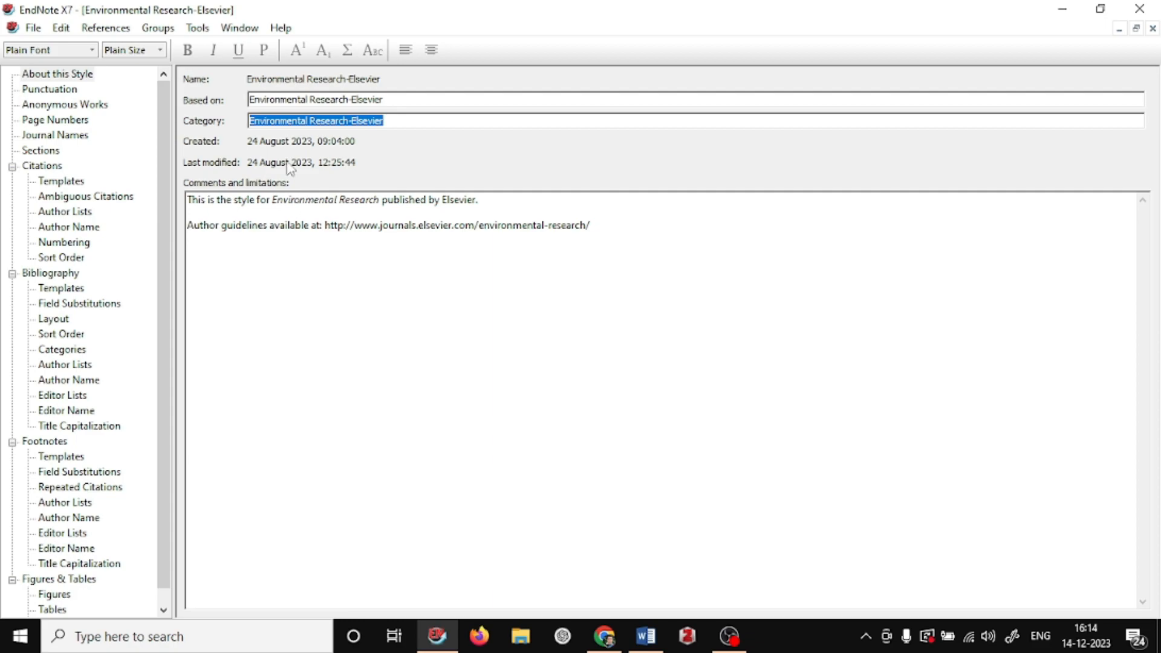
pyautogui.click(47, 90)
pyautogui.click(49, 106)
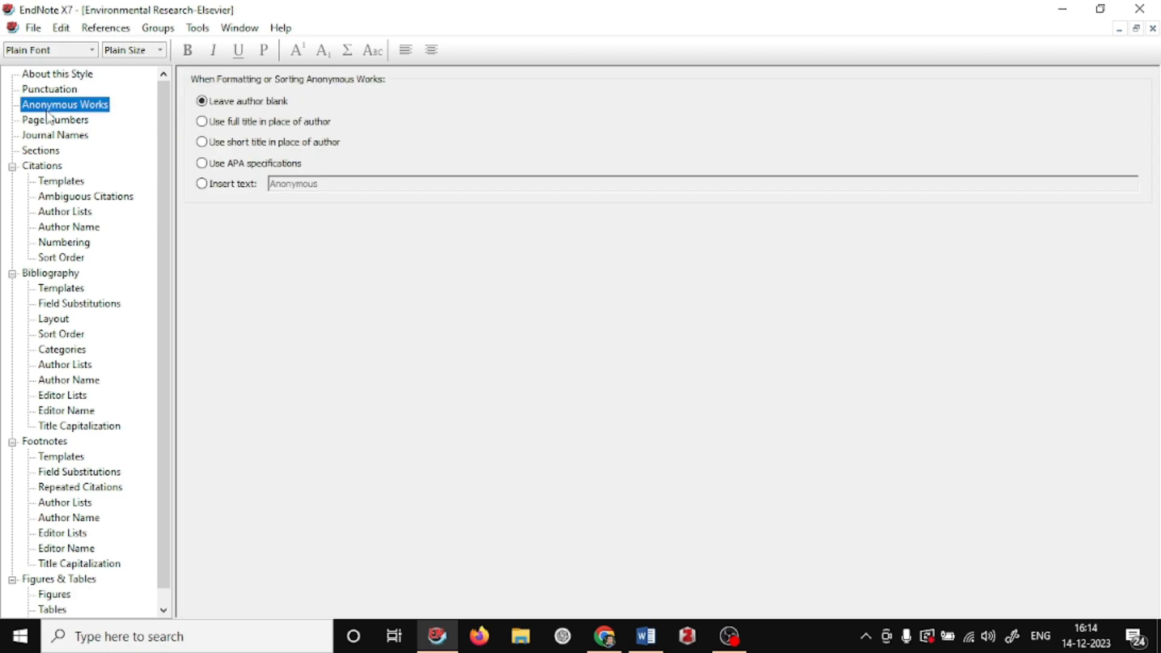
pyautogui.click(49, 120)
pyautogui.click(52, 135)
pyautogui.click(56, 152)
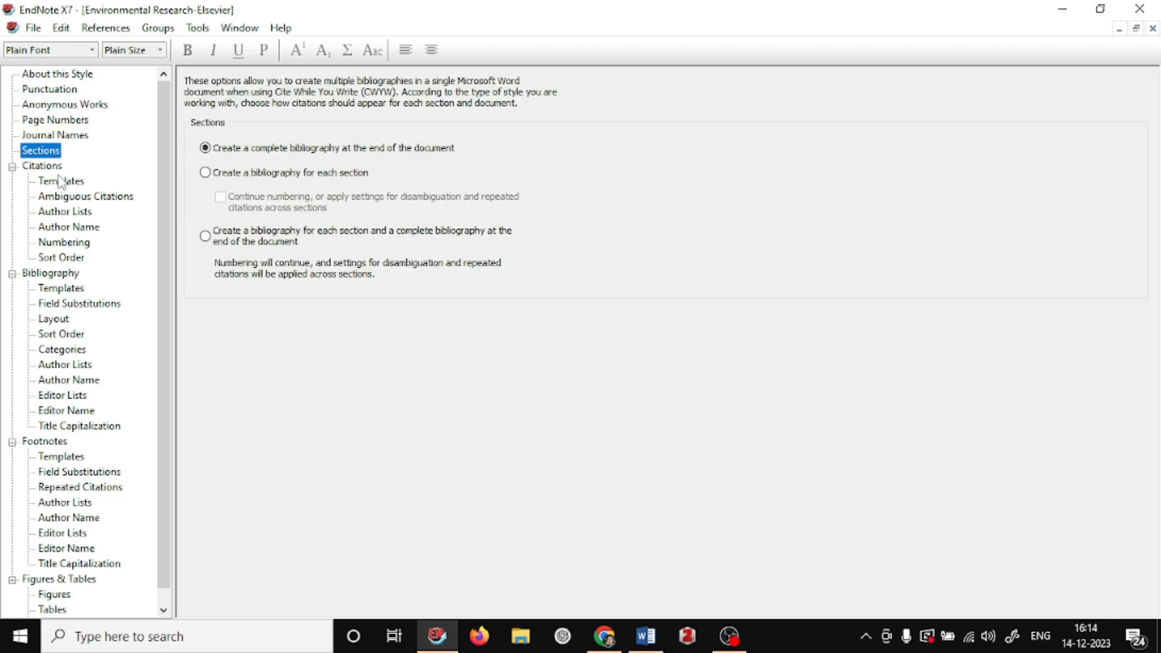
# Review the style's citation settings, from templates and ambiguous citations through author lists, author name, numbering and sort order.
pyautogui.click(60, 182)
pyautogui.click(58, 197)
pyautogui.click(55, 212)
pyautogui.click(55, 227)
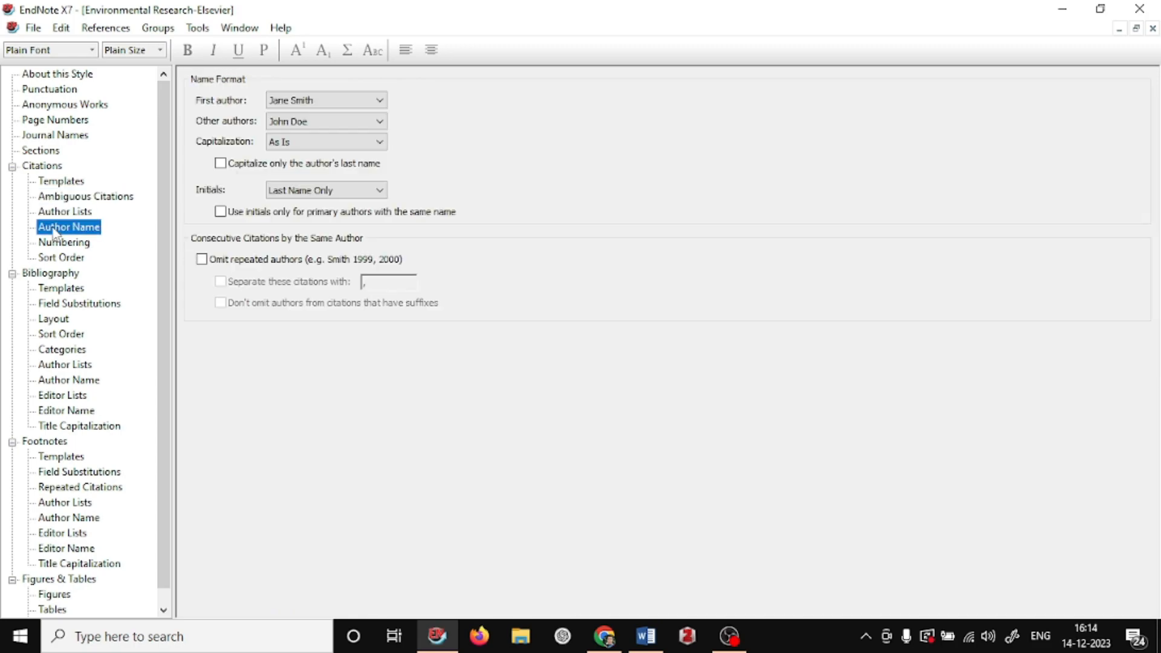
pyautogui.click(56, 243)
pyautogui.click(56, 258)
# Review the style's bibliography settings, from templates, field substitutions and layout through author and editor formats to title capitalization.
pyautogui.click(54, 291)
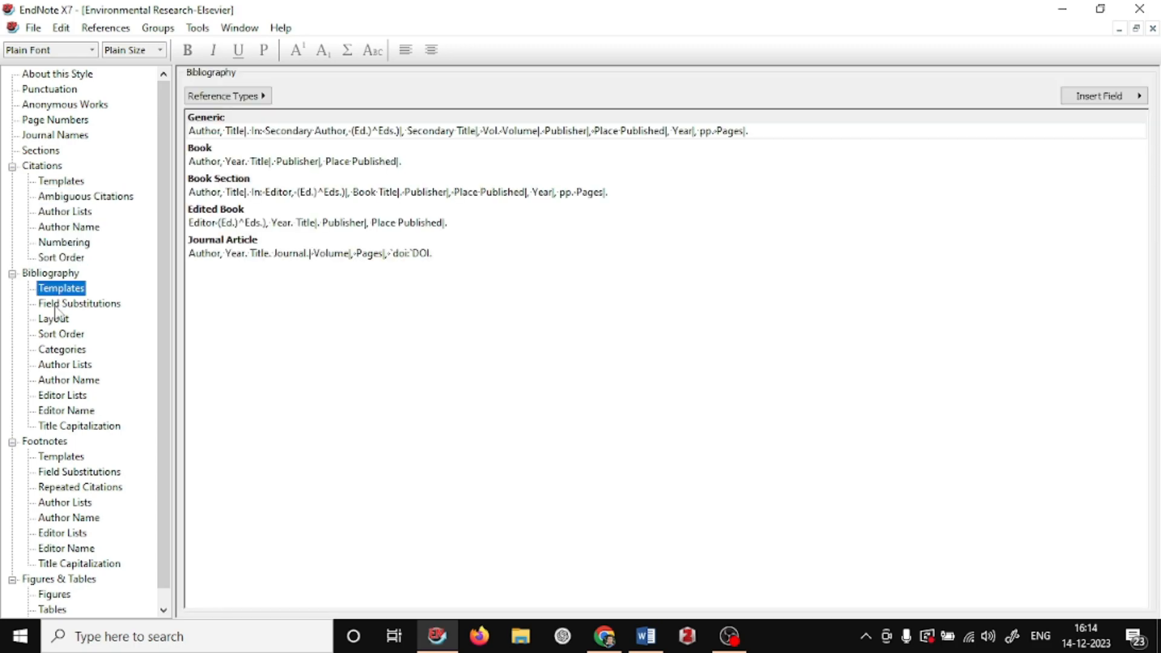
pyautogui.click(55, 304)
pyautogui.click(55, 320)
pyautogui.click(55, 336)
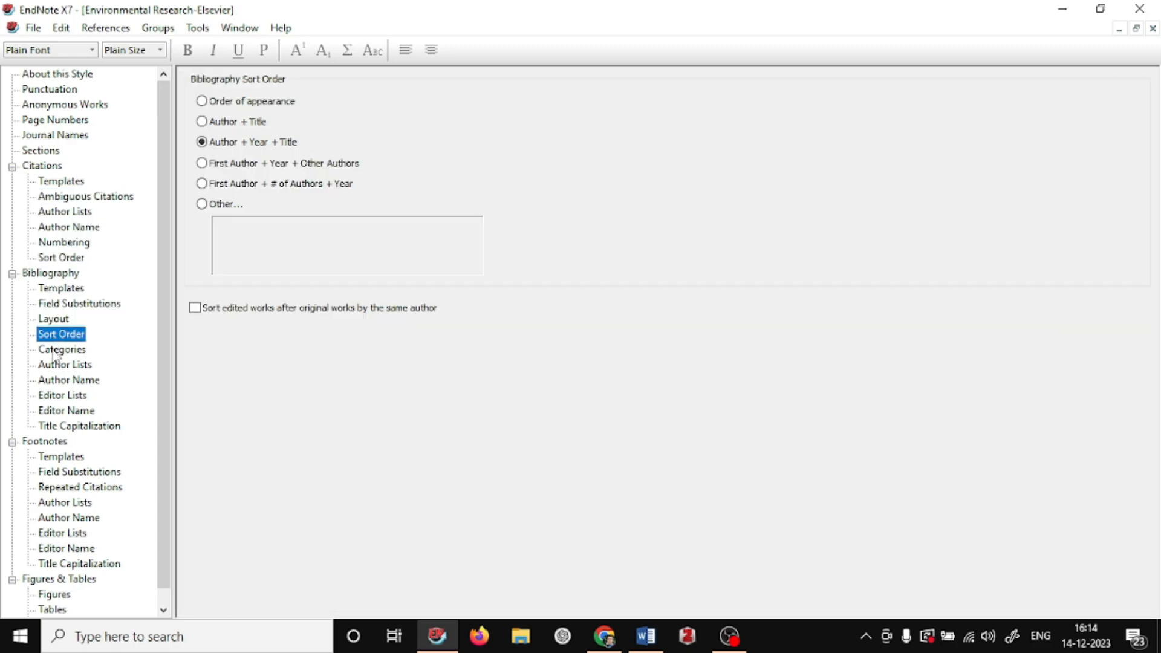
pyautogui.click(55, 351)
pyautogui.click(56, 366)
pyautogui.click(56, 381)
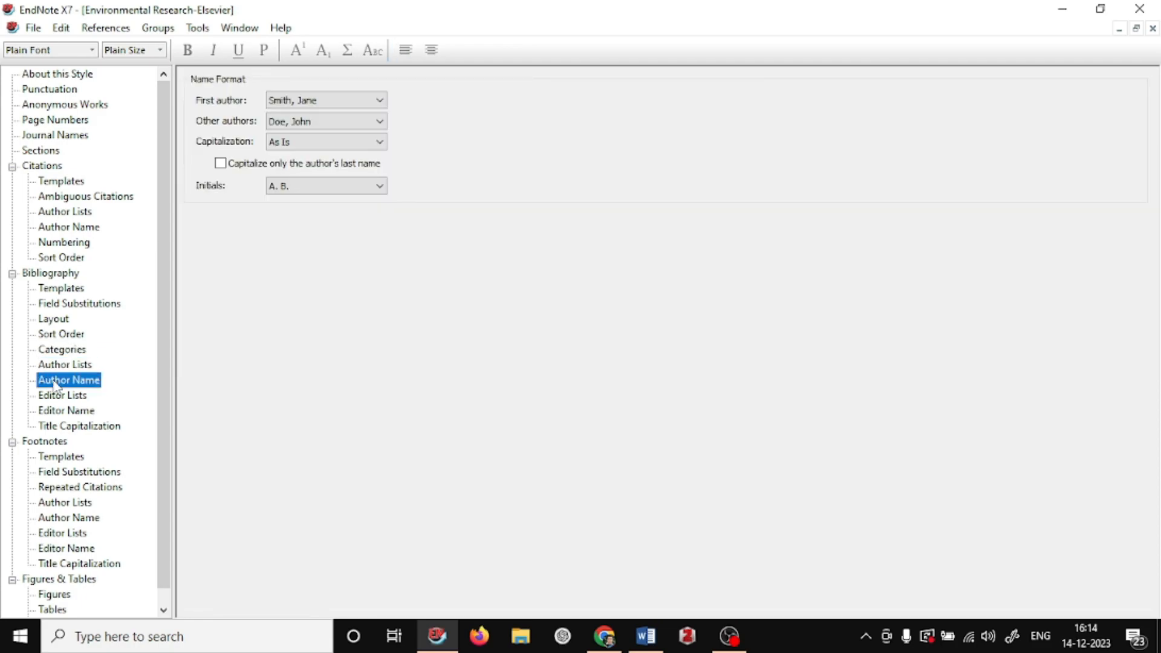
pyautogui.click(53, 397)
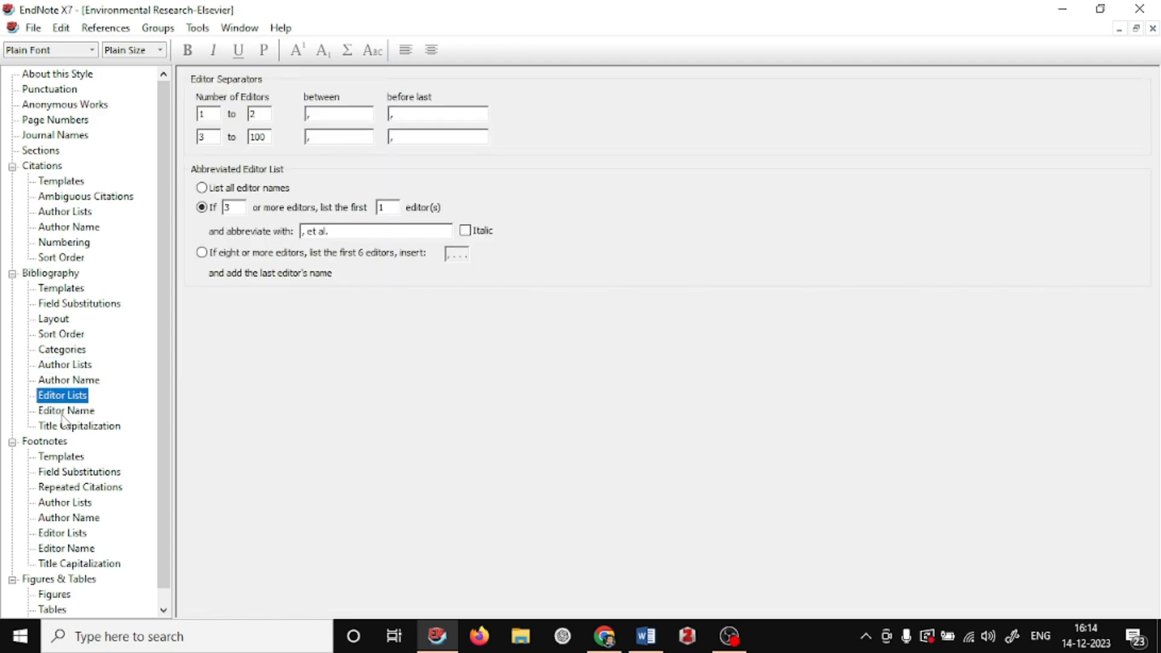
pyautogui.click(63, 412)
pyautogui.click(65, 427)
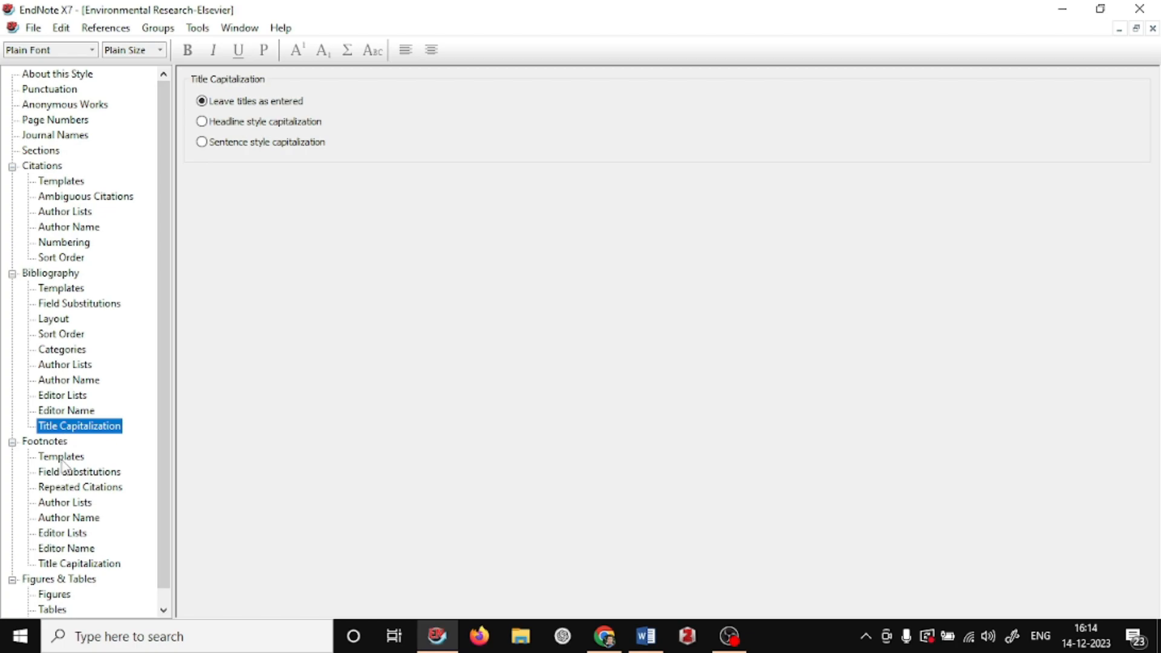
# Review the style's footnote settings for templates, field substitutions and repeated citations.
pyautogui.click(62, 457)
pyautogui.scroll(-1, 58, 502)
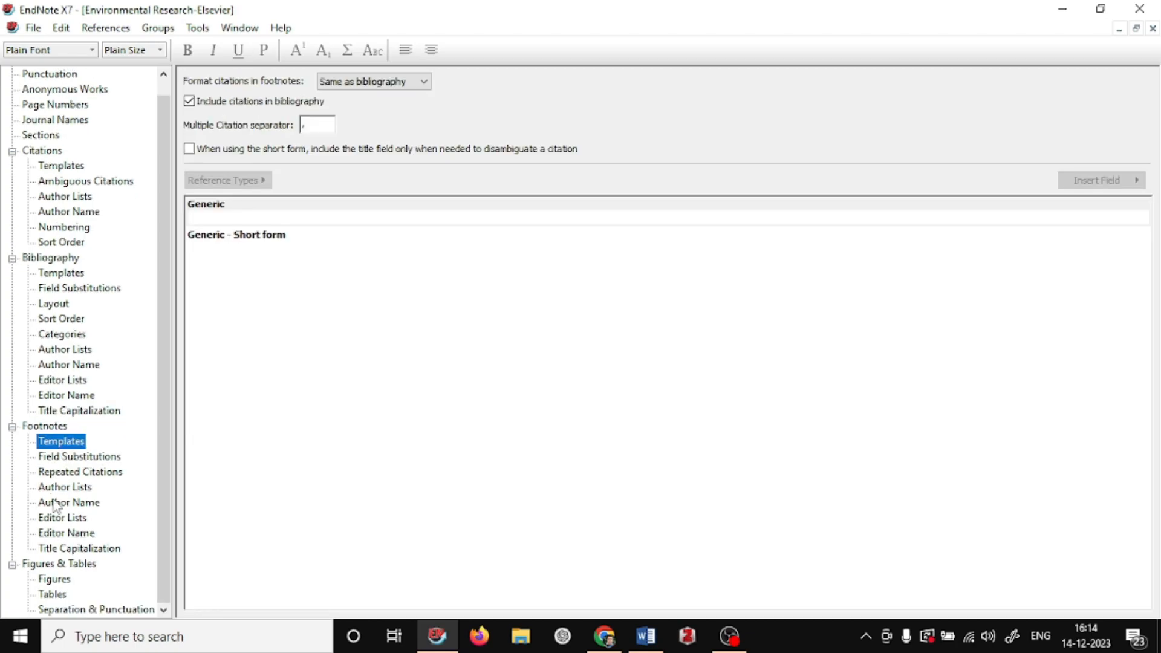
pyautogui.click(76, 458)
pyautogui.click(76, 473)
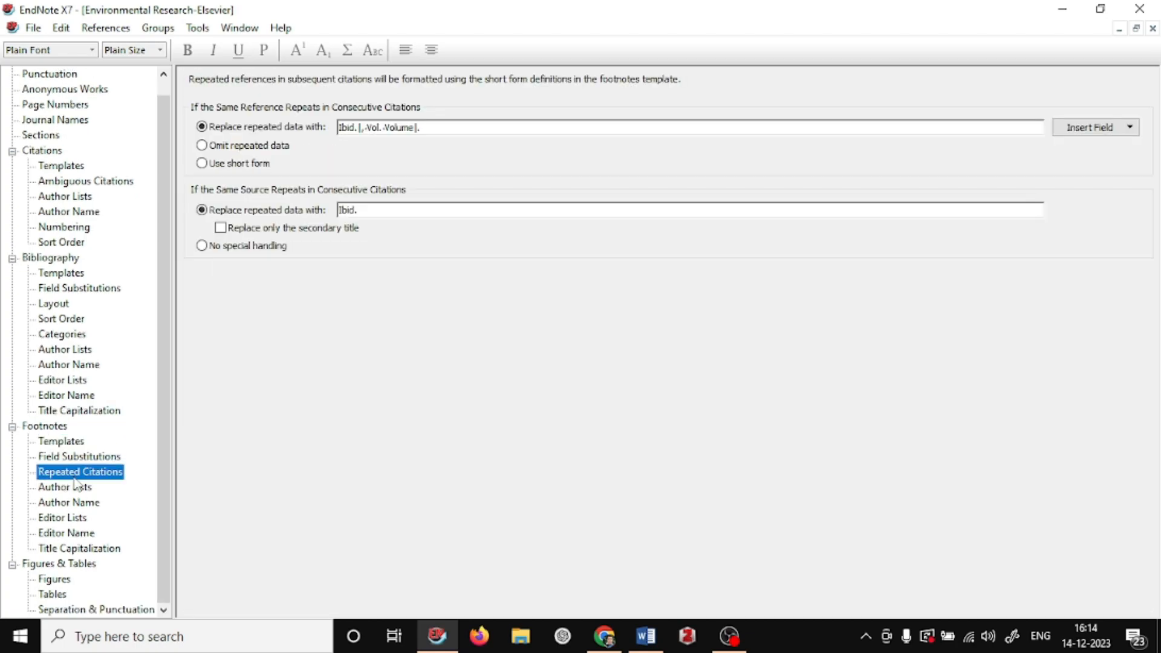
pyautogui.scroll(1, 76, 483)
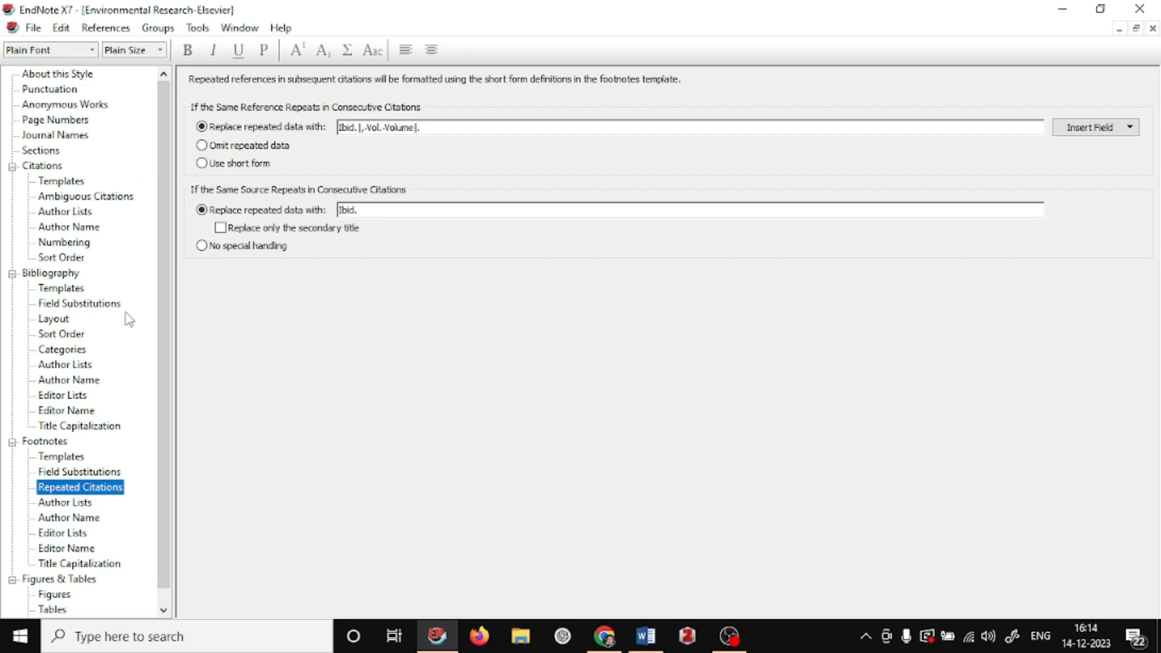
# Review the bibliography templates for Journal Article, Edited Book and Book Section, and close the Environmental Research-Elsevier style.
pyautogui.click(71, 291)
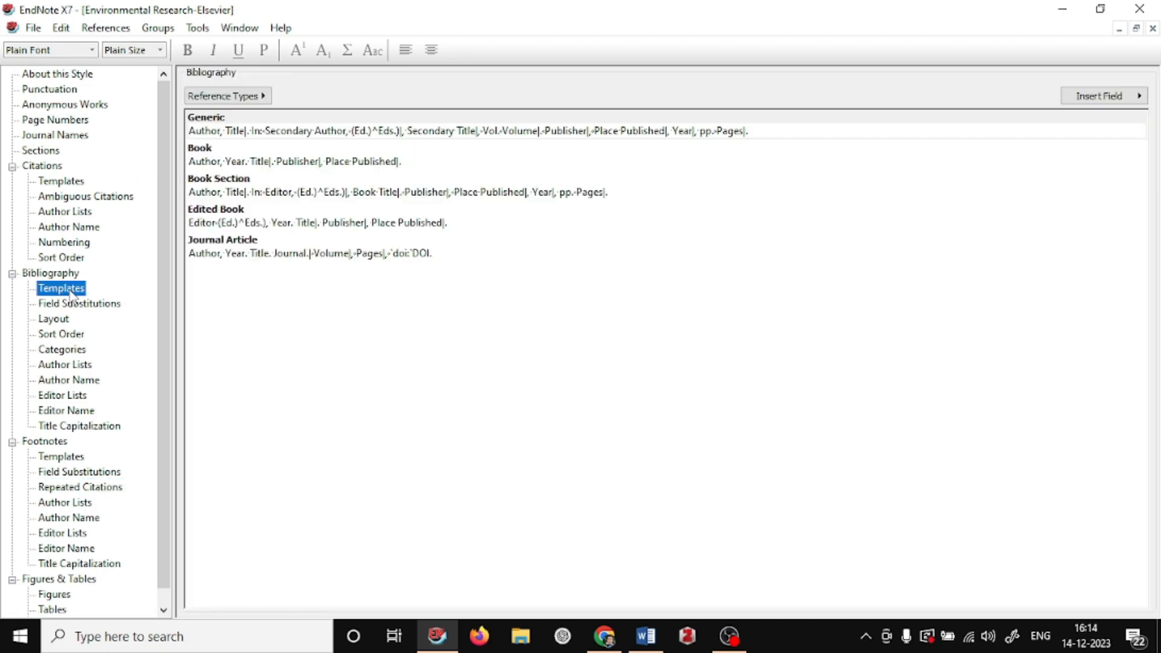
pyautogui.click(429, 255)
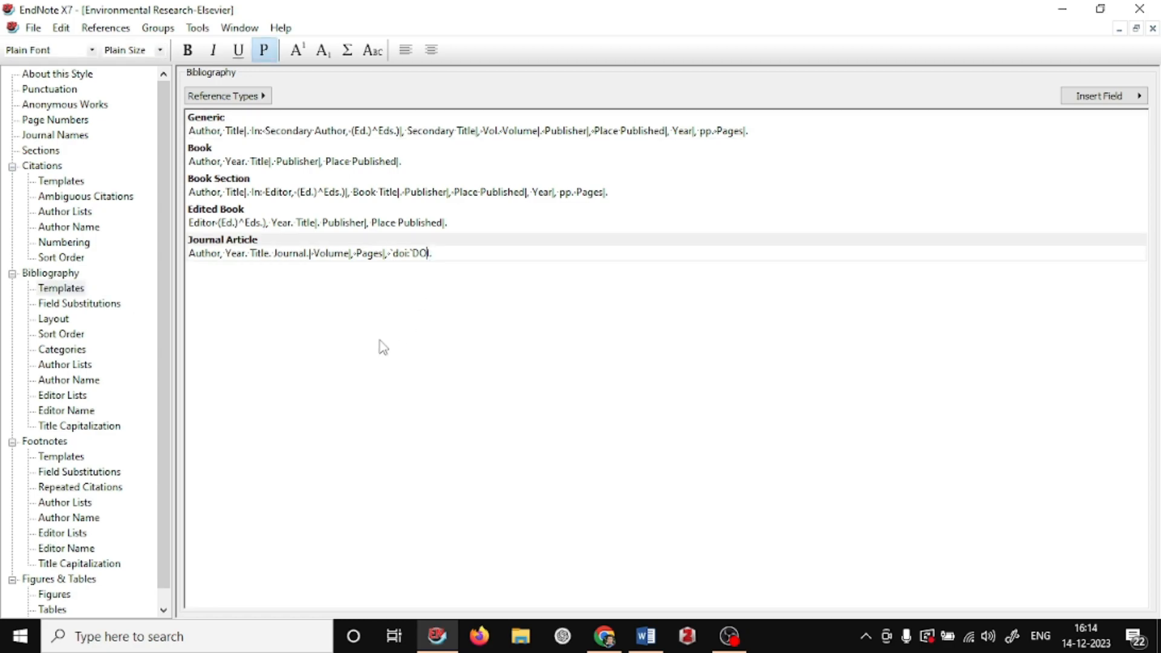
pyautogui.moveTo(249, 222); pyautogui.dragTo(374, 222)
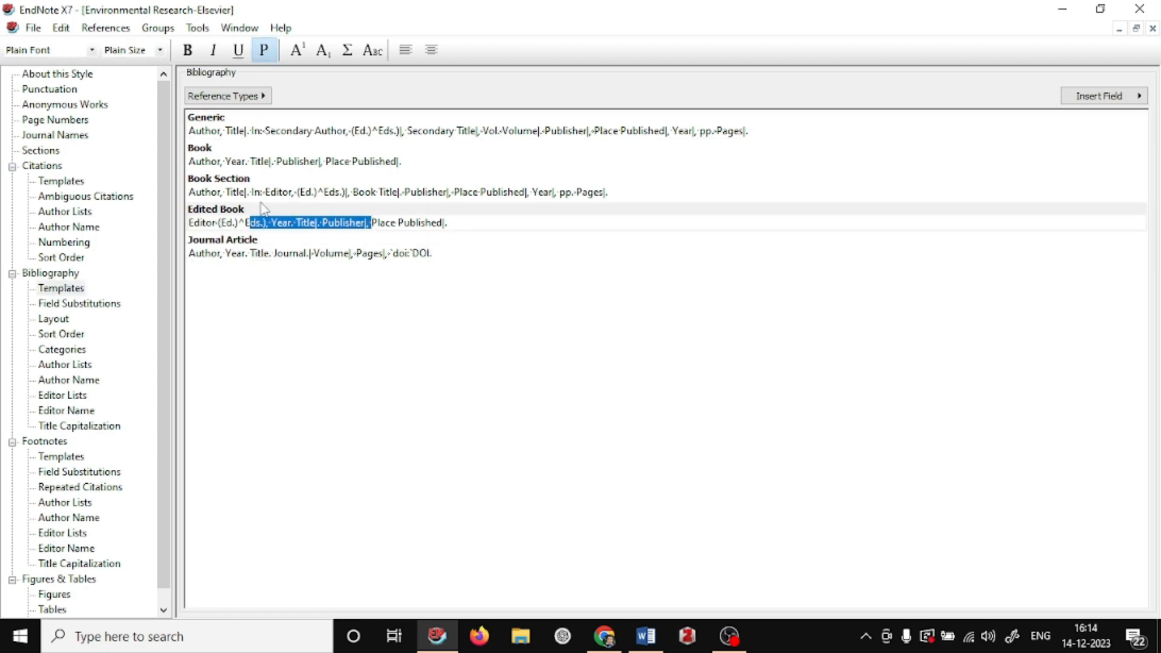
pyautogui.moveTo(235, 192); pyautogui.dragTo(420, 194)
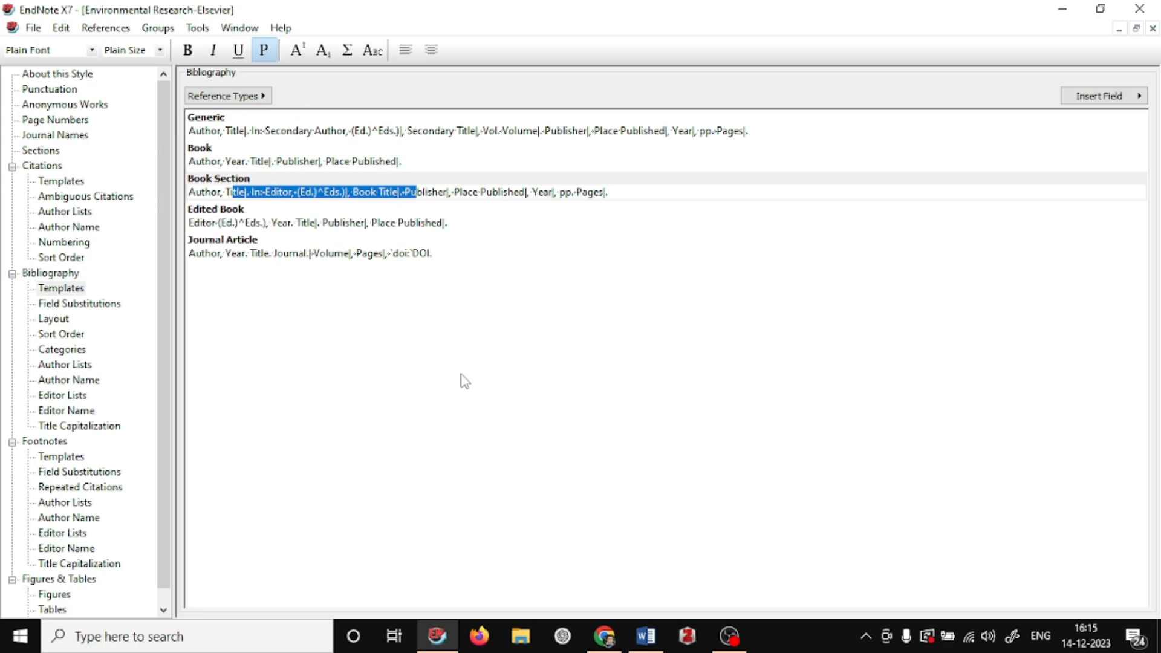
pyautogui.click(446, 257)
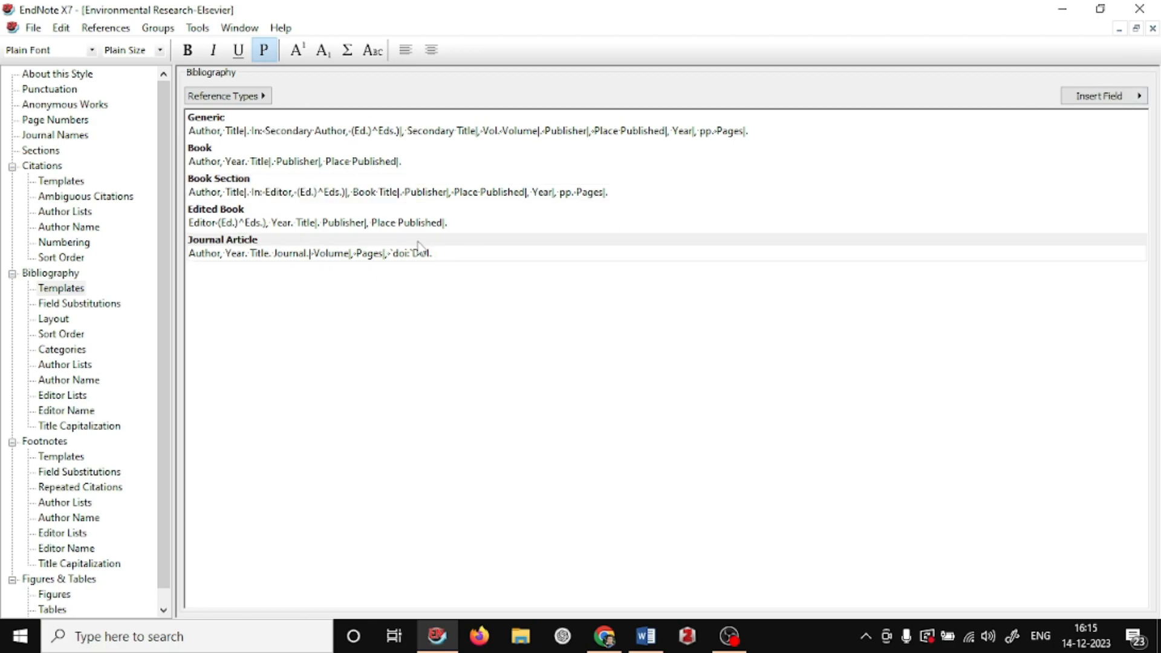
pyautogui.click(1153, 29)
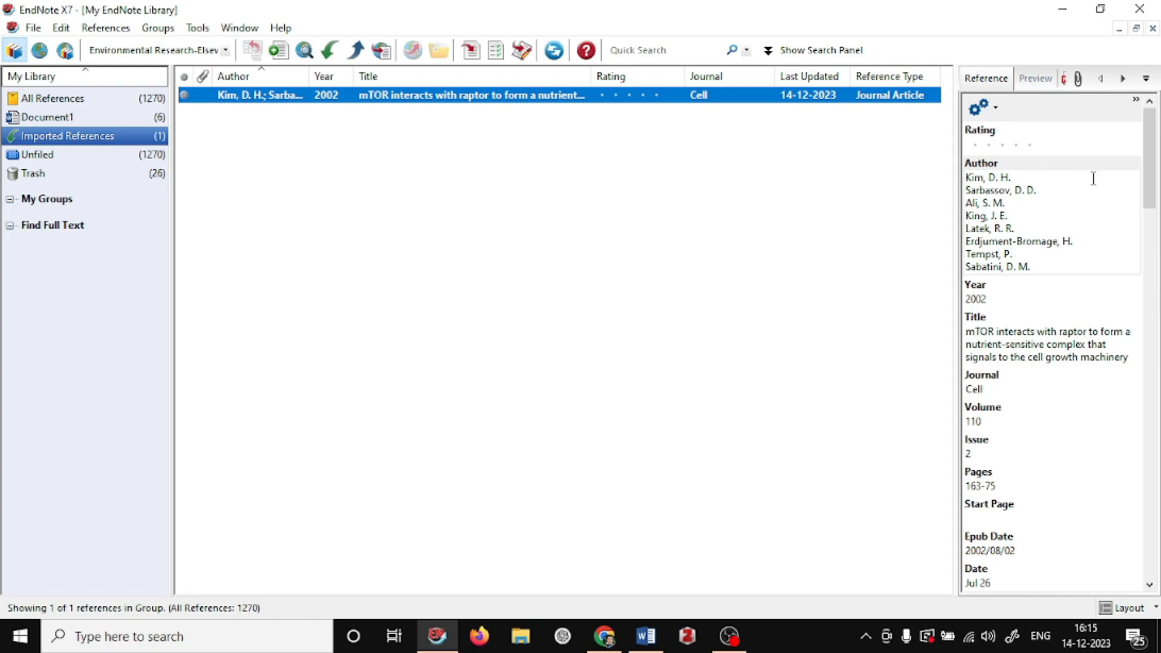
# Examine all fields of the imported mTOR-raptor reference, from authors through the DOI, keywords and abstract to the language.
pyautogui.scroll(-15, 1093, 177)
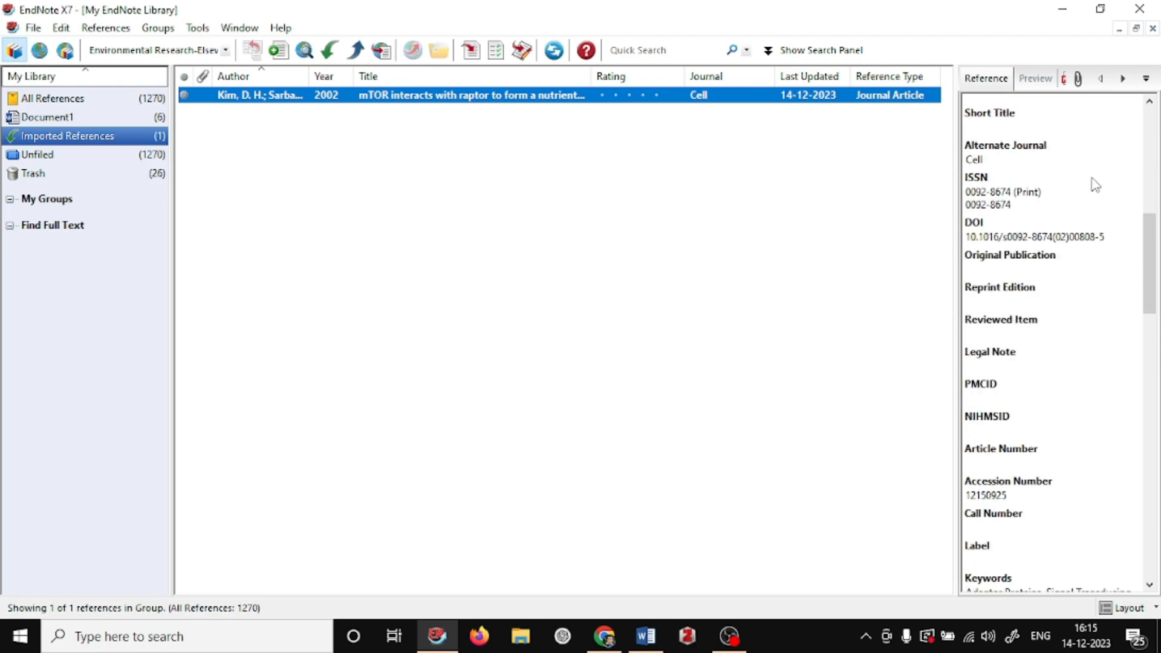
pyautogui.scroll(-3, 1094, 180)
pyautogui.scroll(18, 1094, 178)
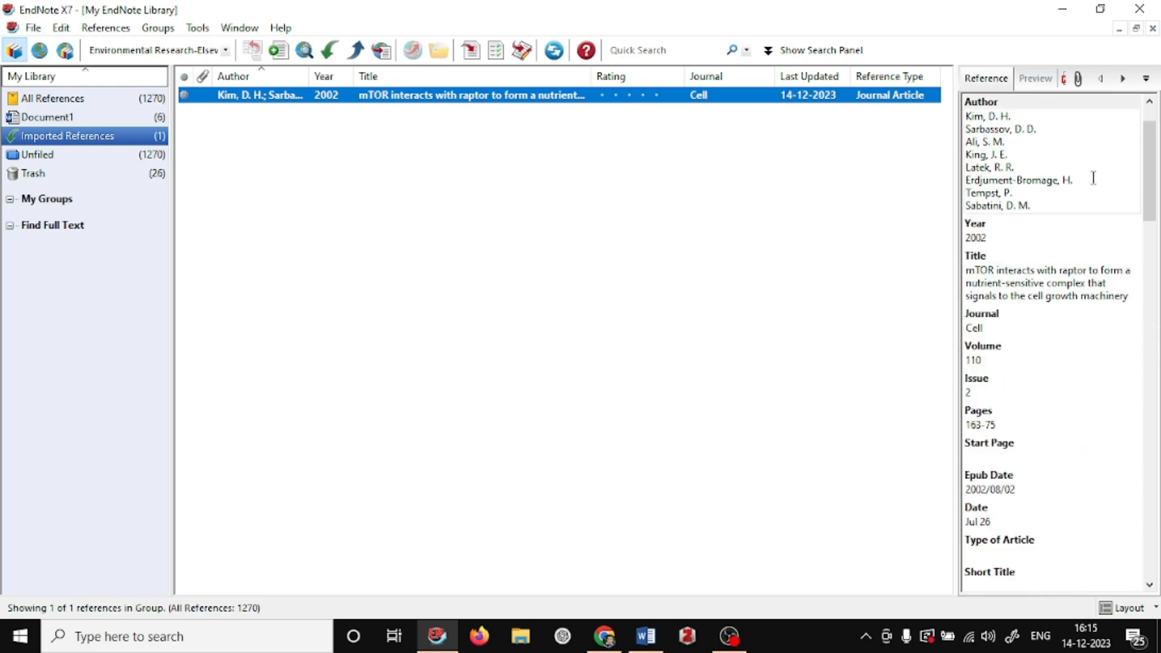
pyautogui.scroll(-14, 1094, 177)
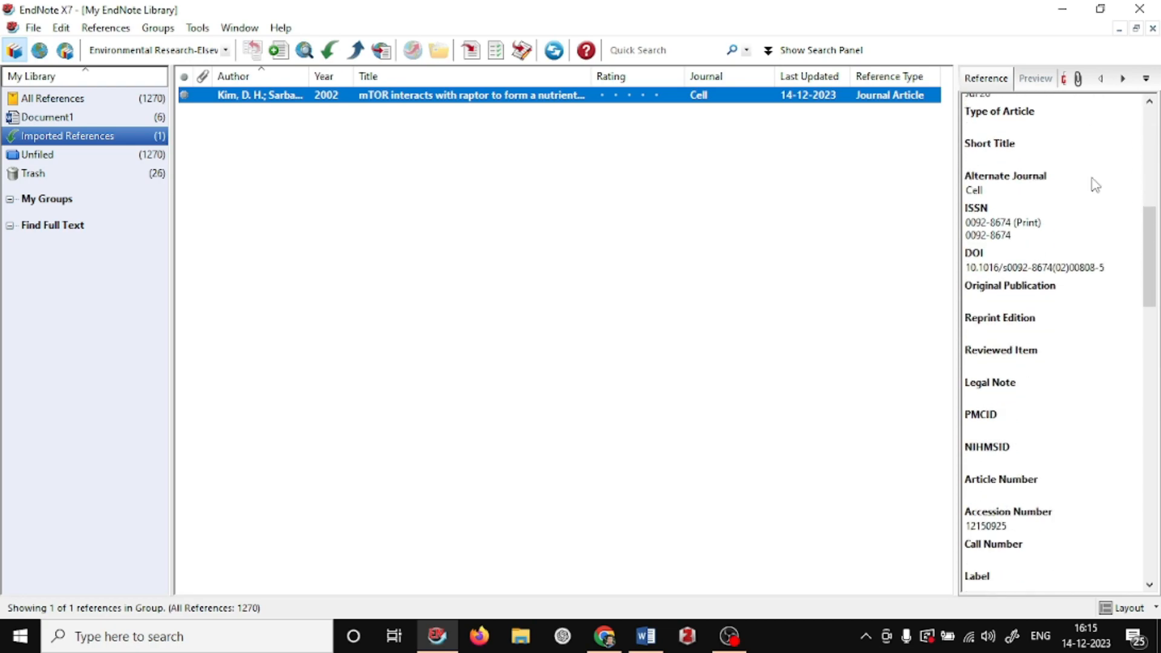
pyautogui.click(1106, 266)
pyautogui.moveTo(1104, 267); pyautogui.dragTo(967, 268)
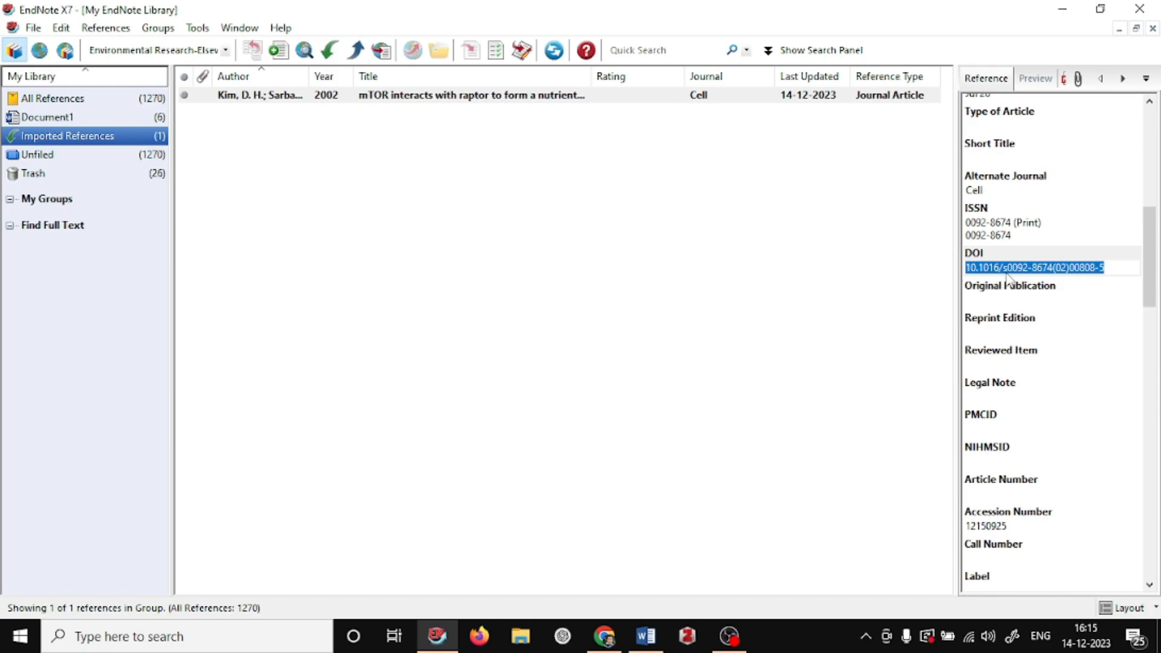
pyautogui.click(1019, 297)
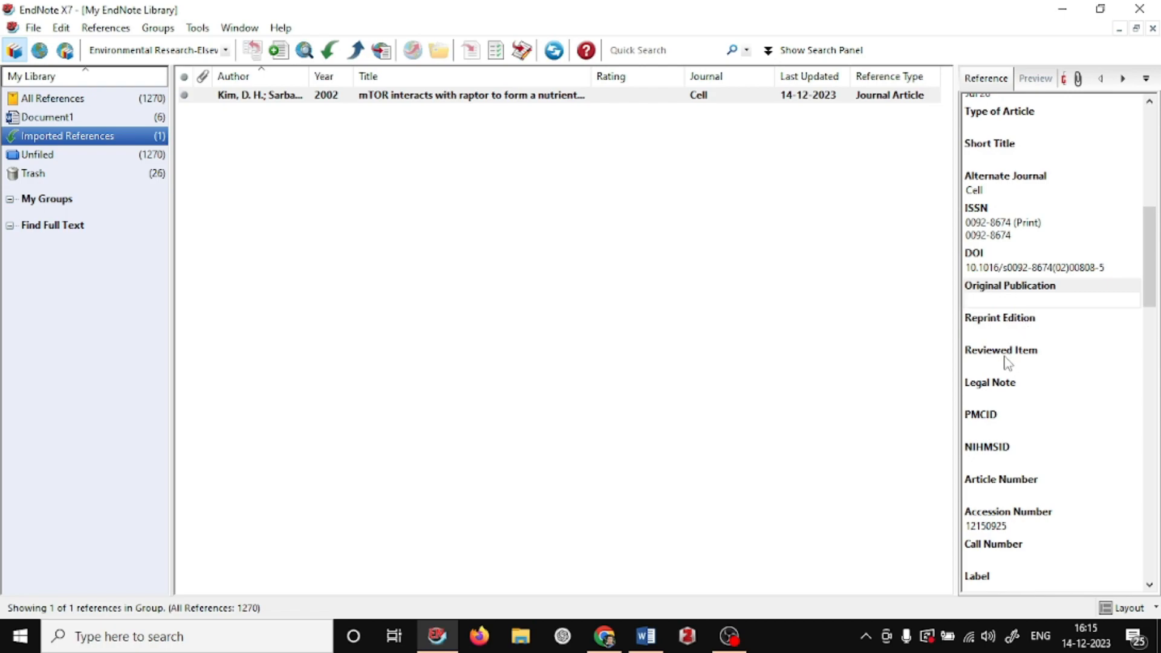
pyautogui.scroll(-15, 1007, 363)
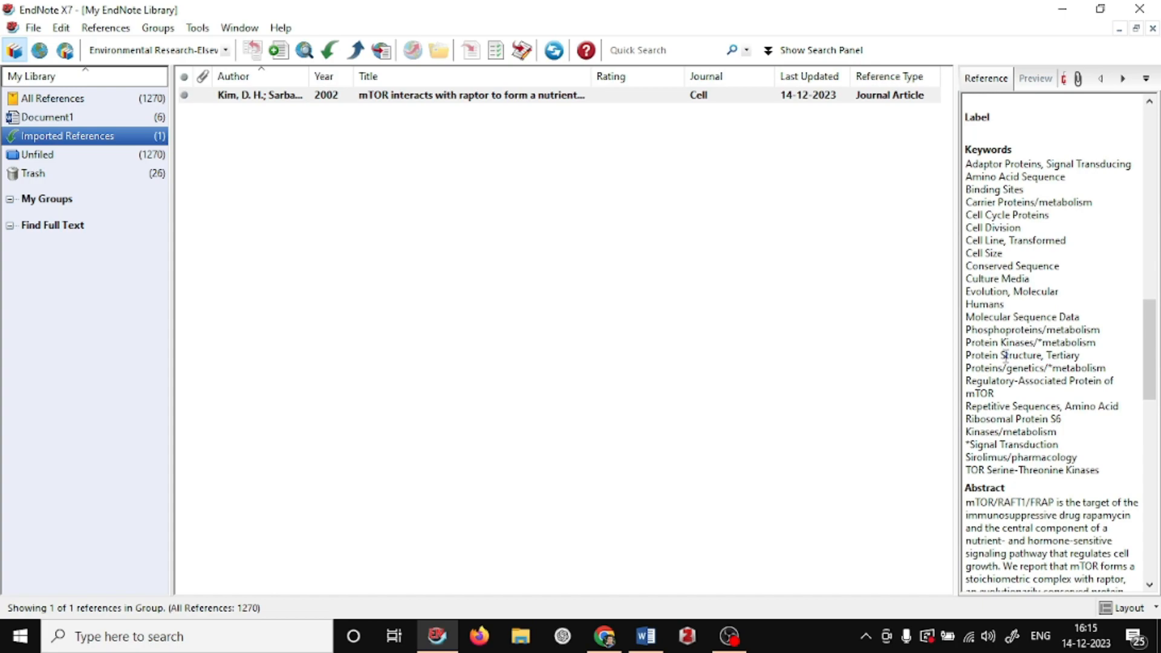
pyautogui.scroll(-15, 1005, 356)
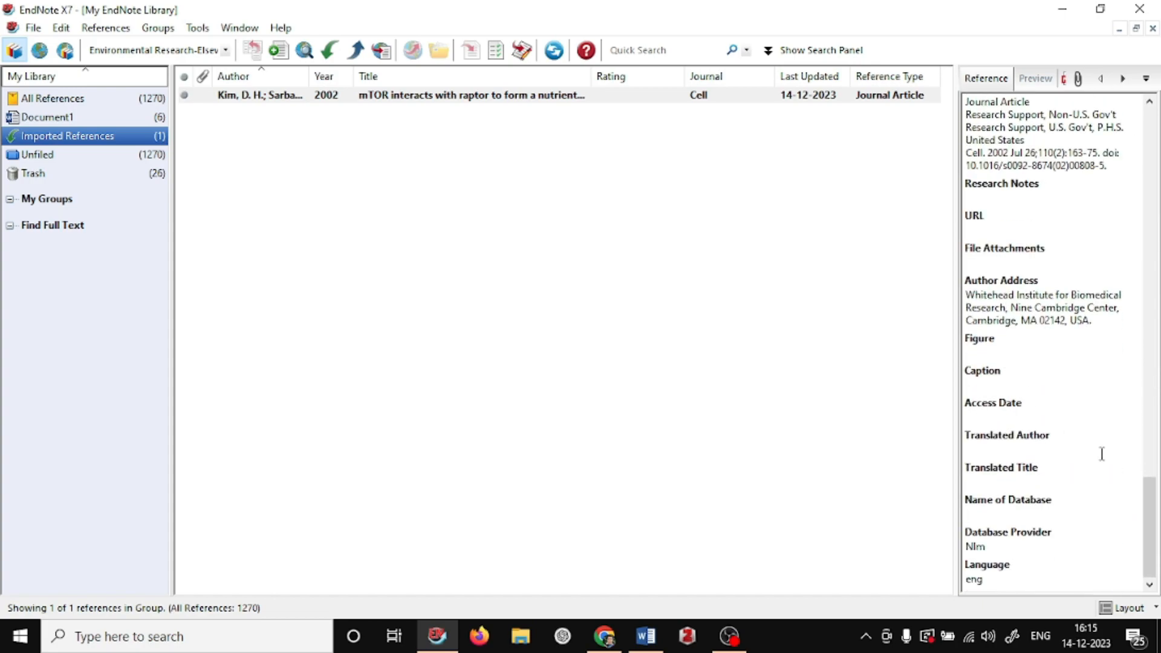
pyautogui.moveTo(1149, 528); pyautogui.dragTo(1149, 158)
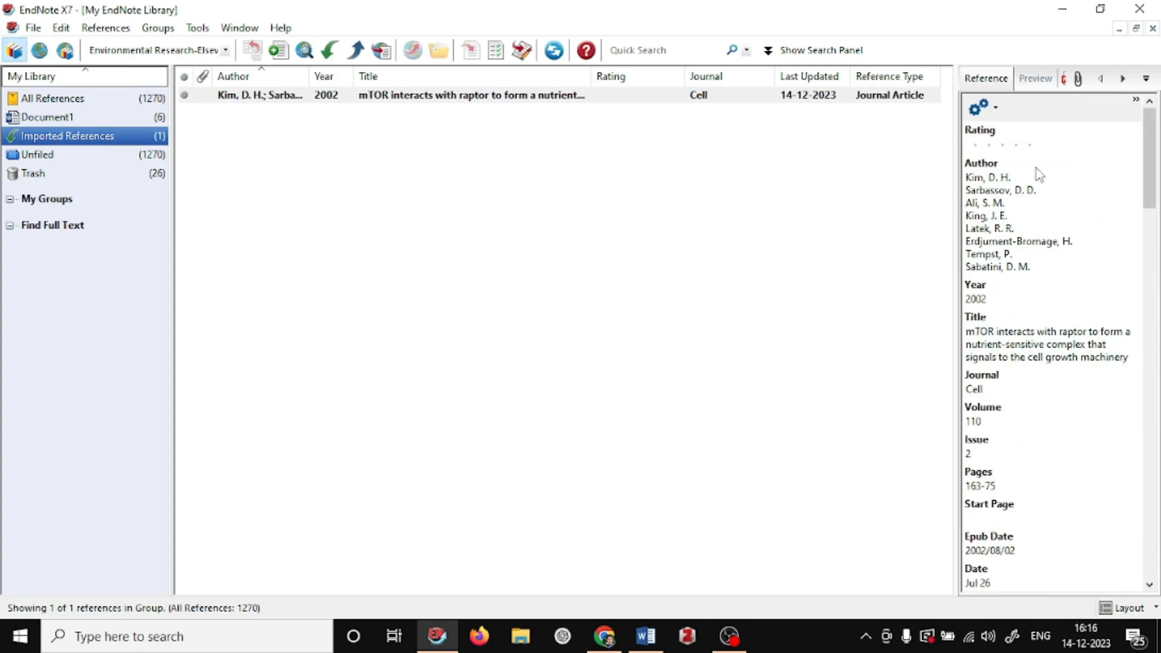
pyautogui.click(470, 251)
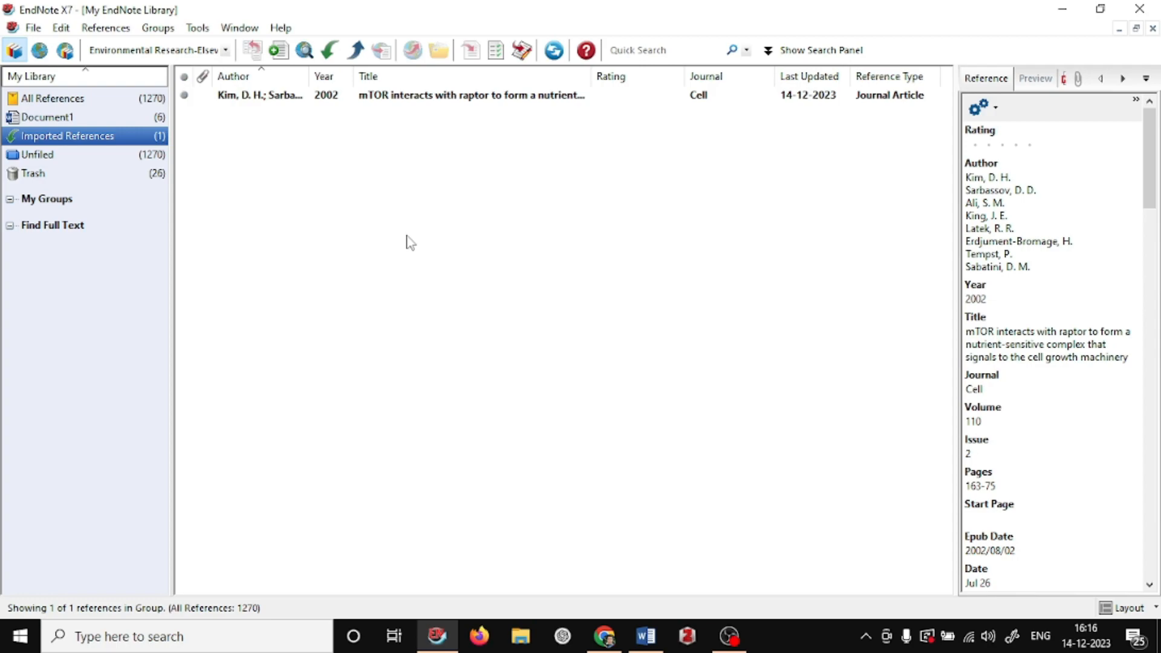
# Show the references in the Document1 group and inspect the 2020 article on mTOR inhibitors in cancer.
pyautogui.click(44, 120)
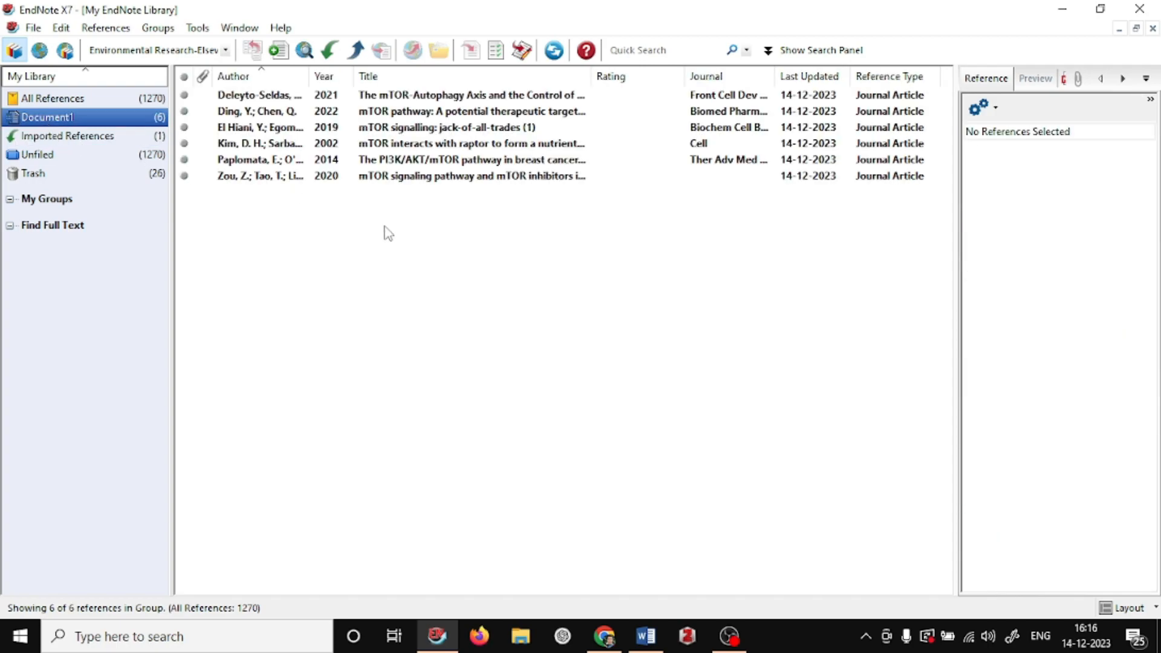
pyautogui.moveTo(387, 233); pyautogui.dragTo(360, 91)
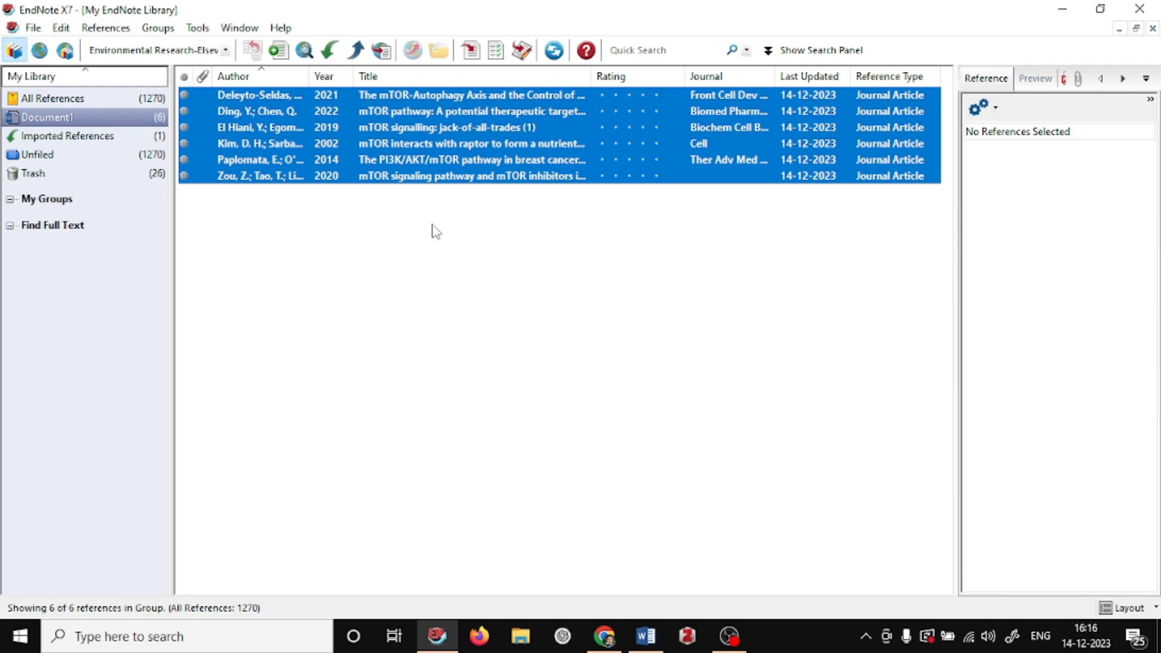
pyautogui.click(441, 177)
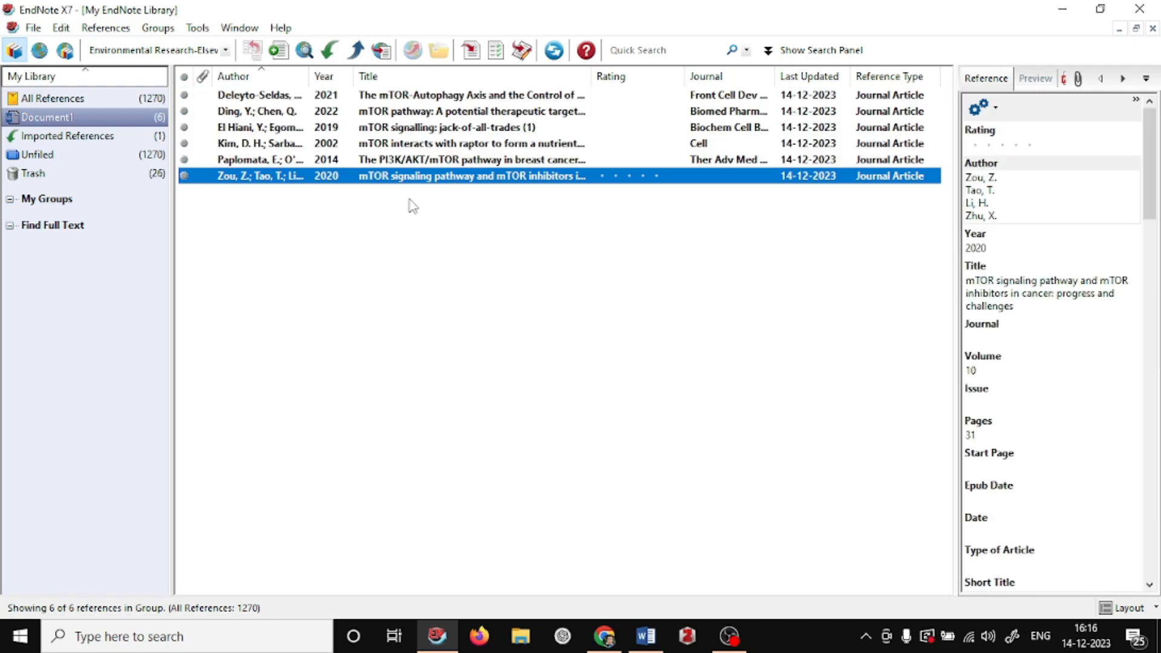
pyautogui.click(96, 119)
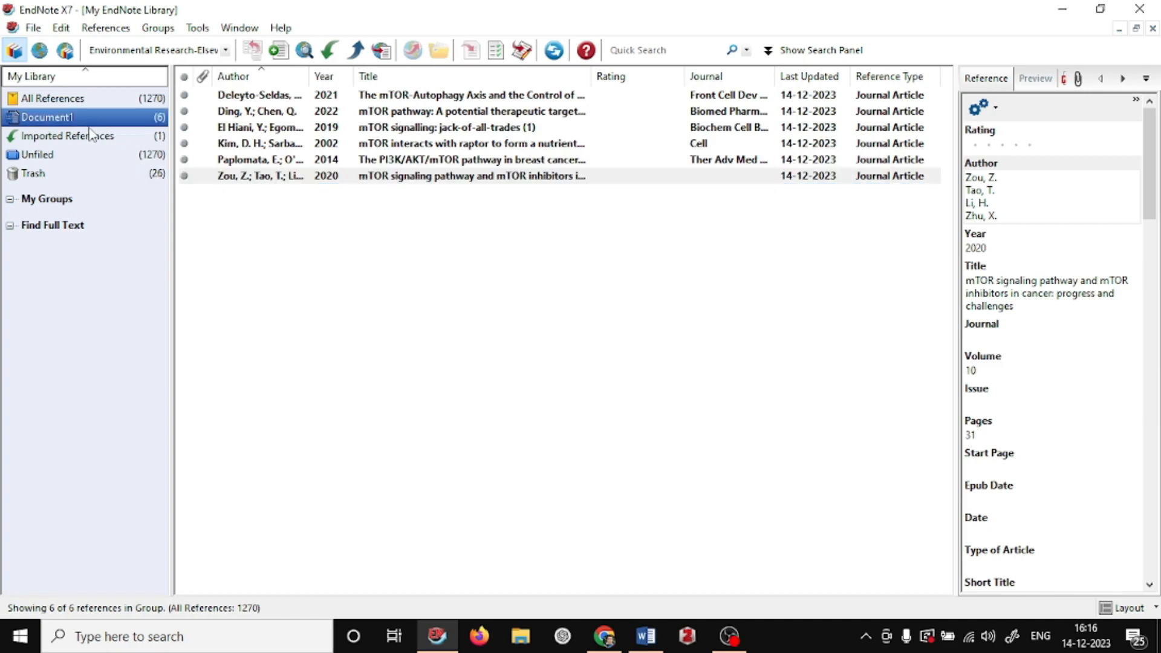
pyautogui.click(380, 232)
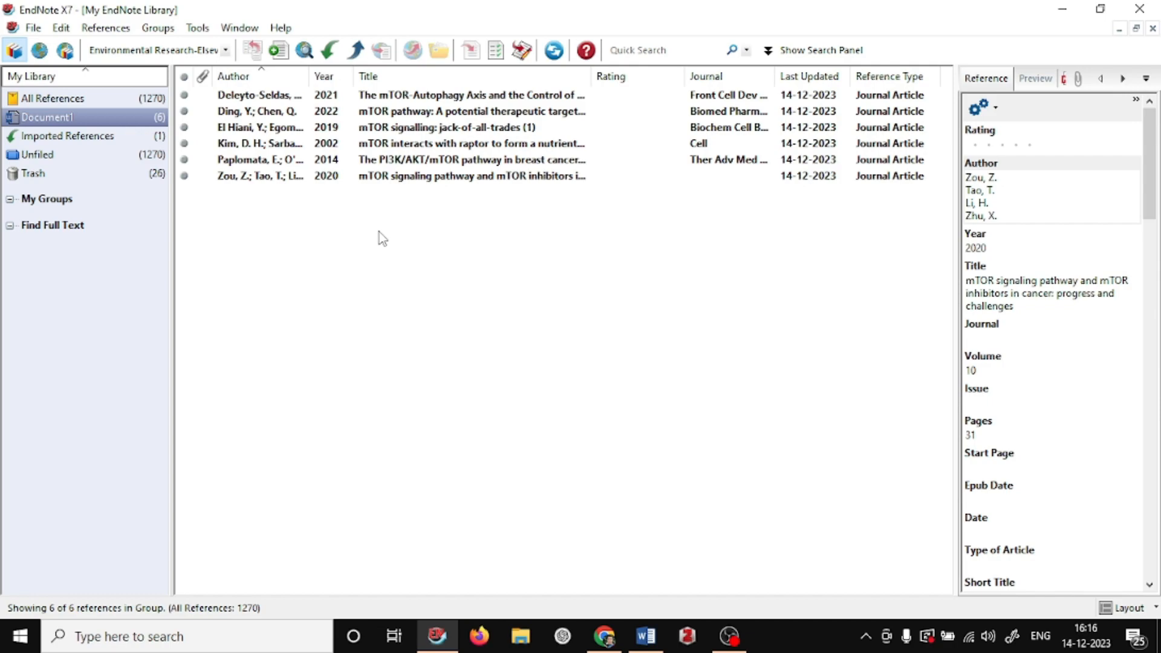
pyautogui.click(79, 121)
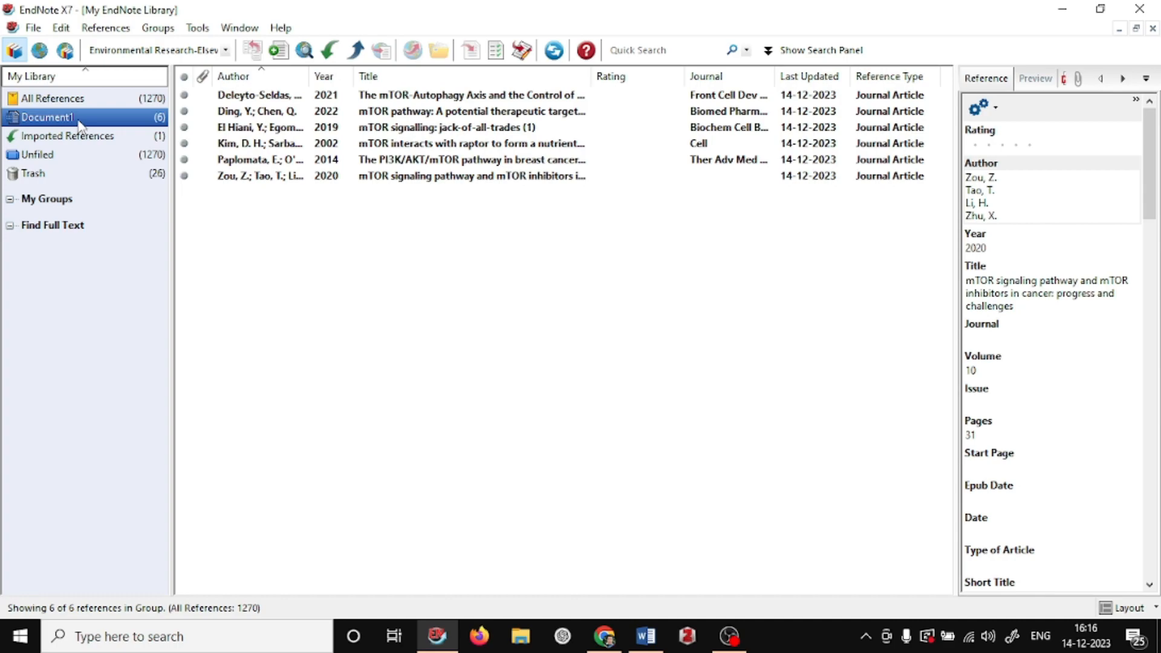
pyautogui.click(388, 275)
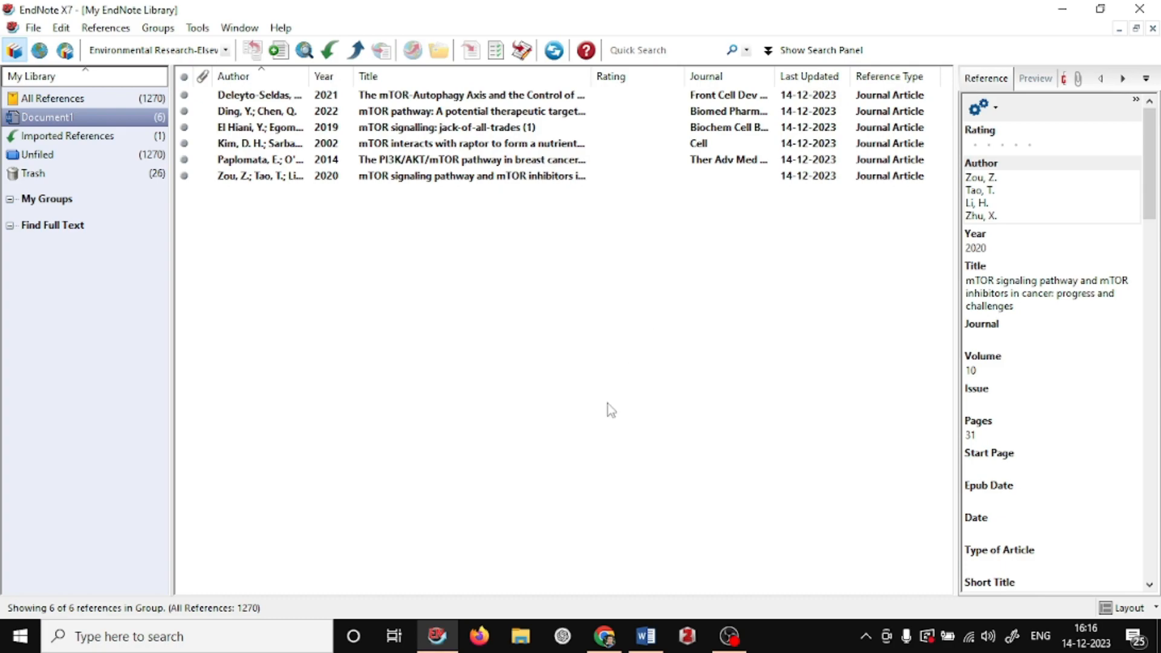
# Switch to the PubMed article in Chrome, dismiss its citation dialog and view the abstract.
pyautogui.click(605, 636)
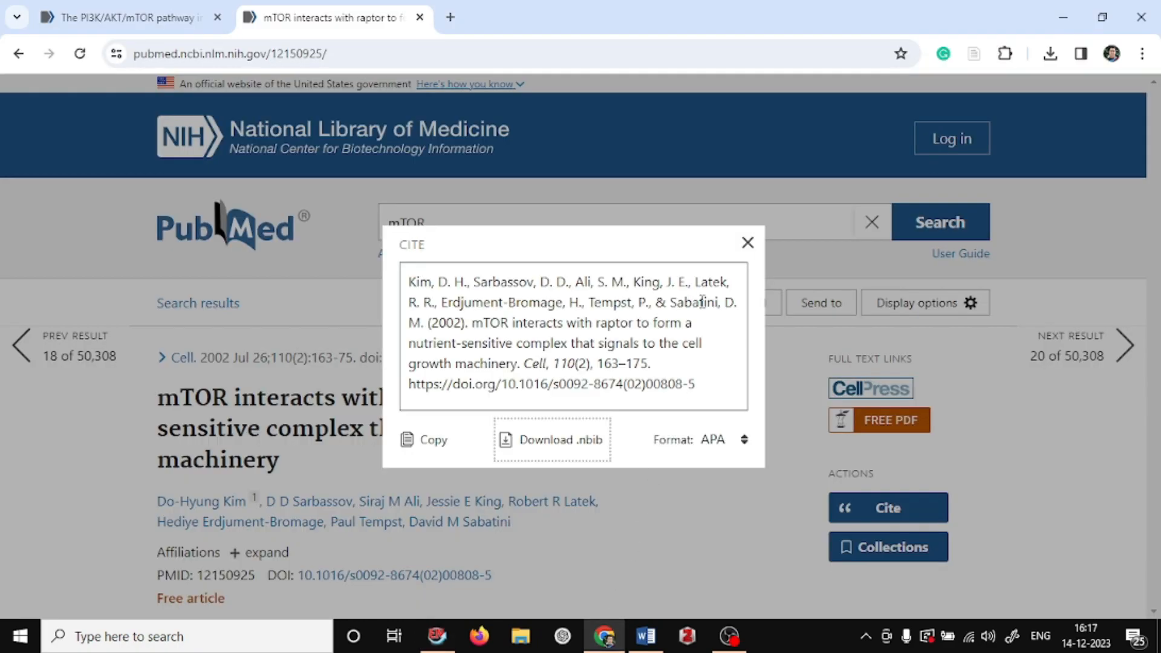
pyautogui.click(748, 244)
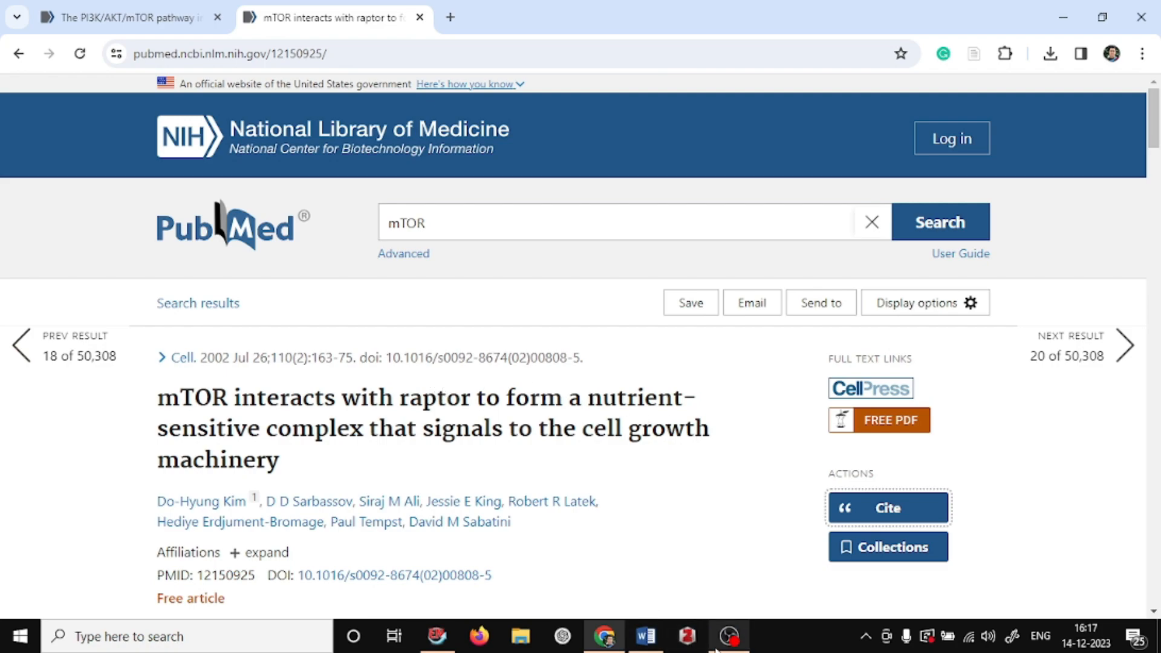
pyautogui.scroll(-5, 538, 429)
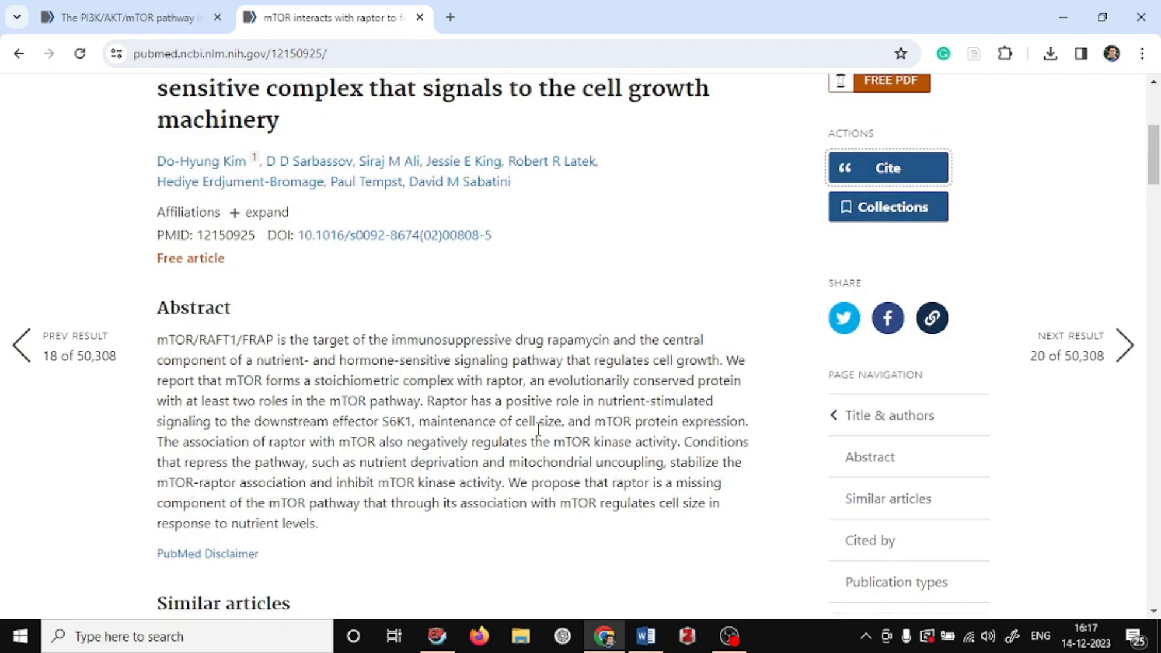